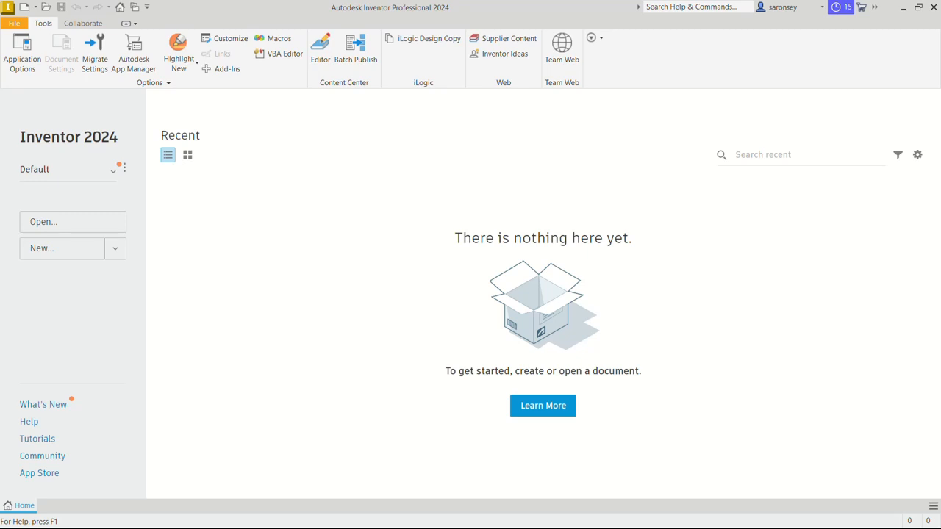
Create a new part from the metric Standard (mm).ipt template and save it as "aircraft part 1".
left_click(24, 7)
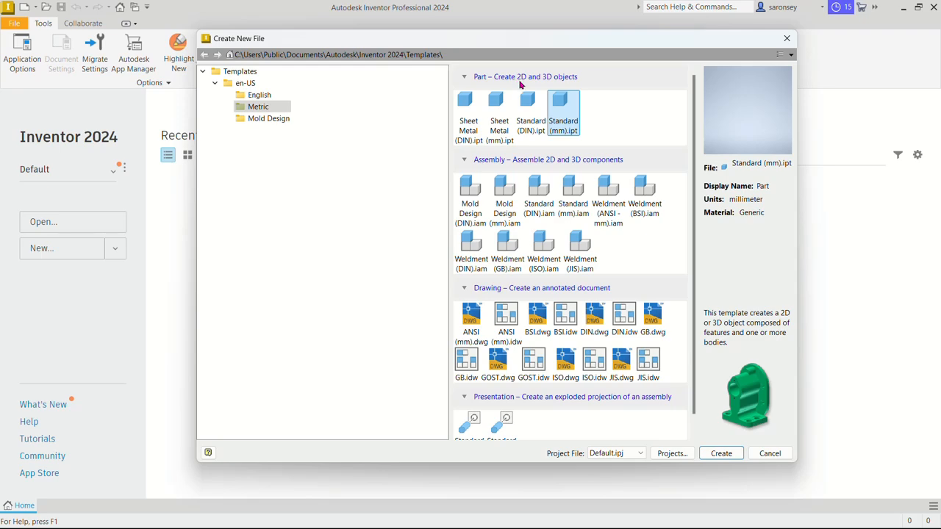
left_click(718, 453)
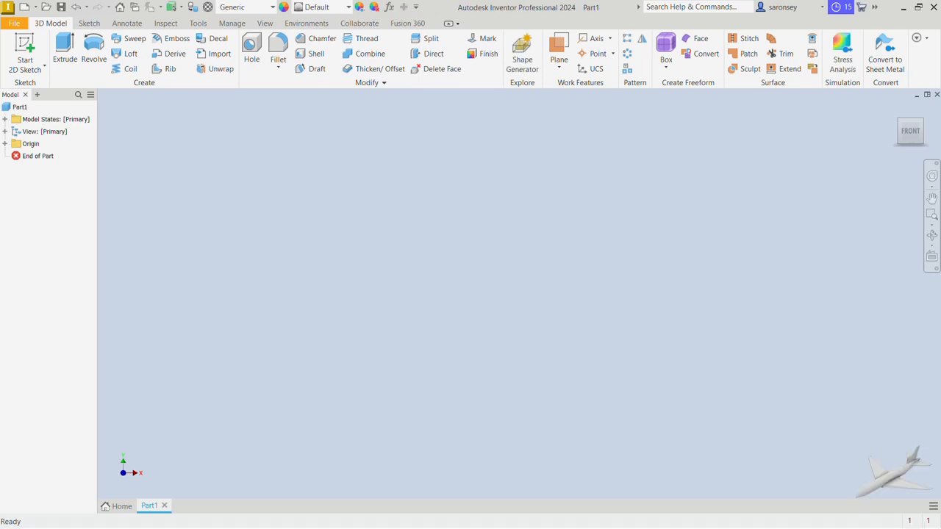
left_click(62, 9)
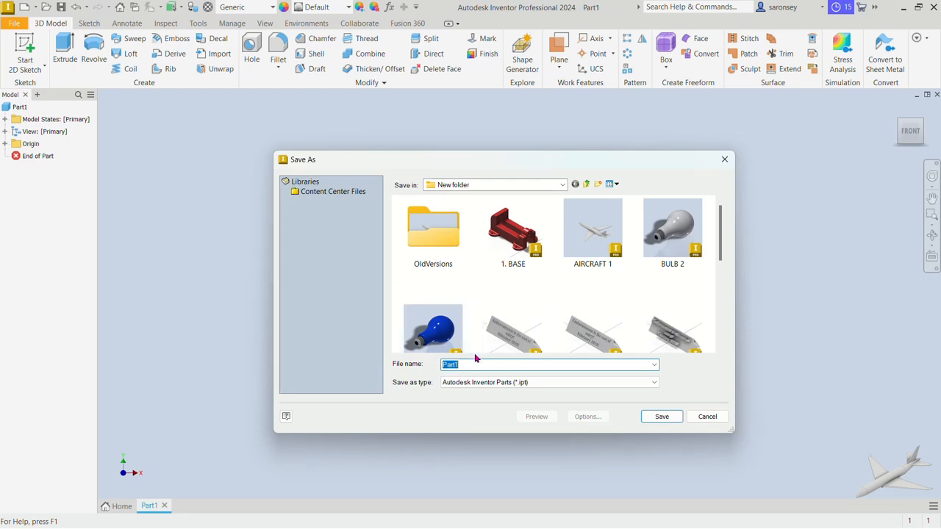
type("air")
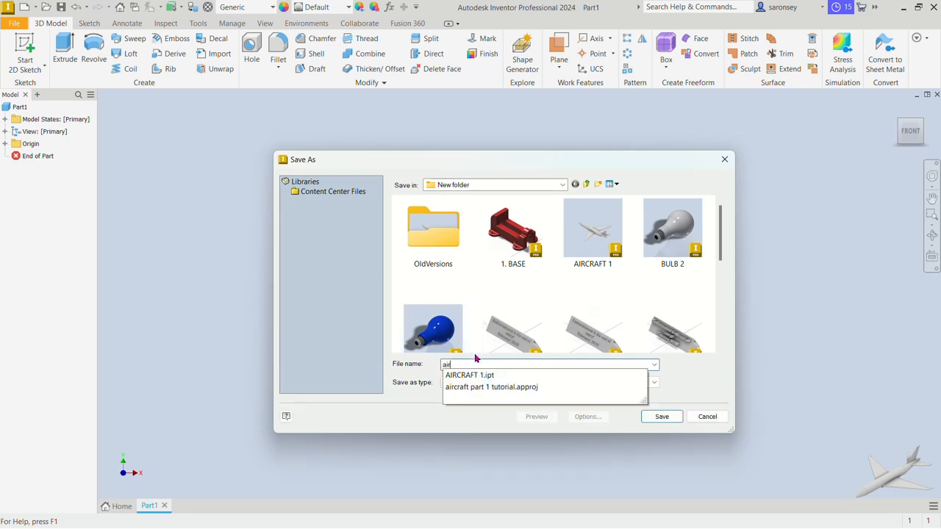
type("craft pa")
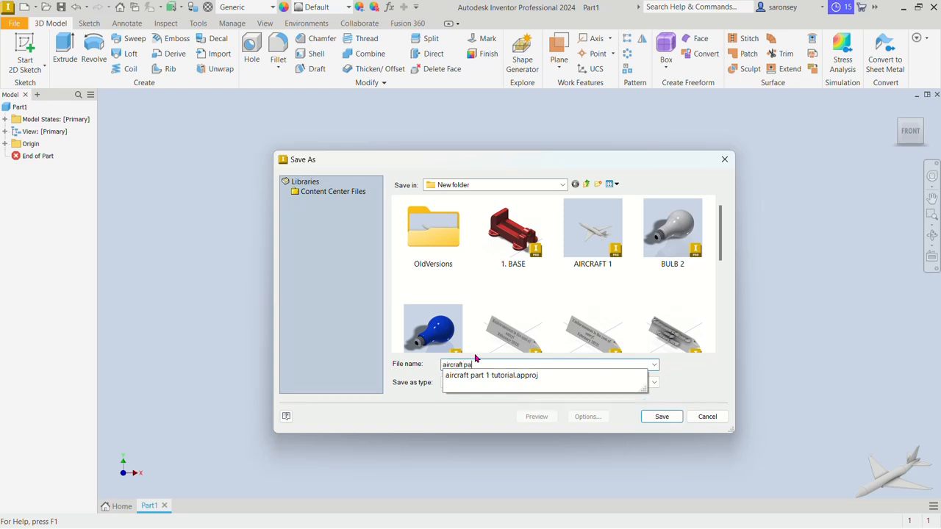
type("rt 1")
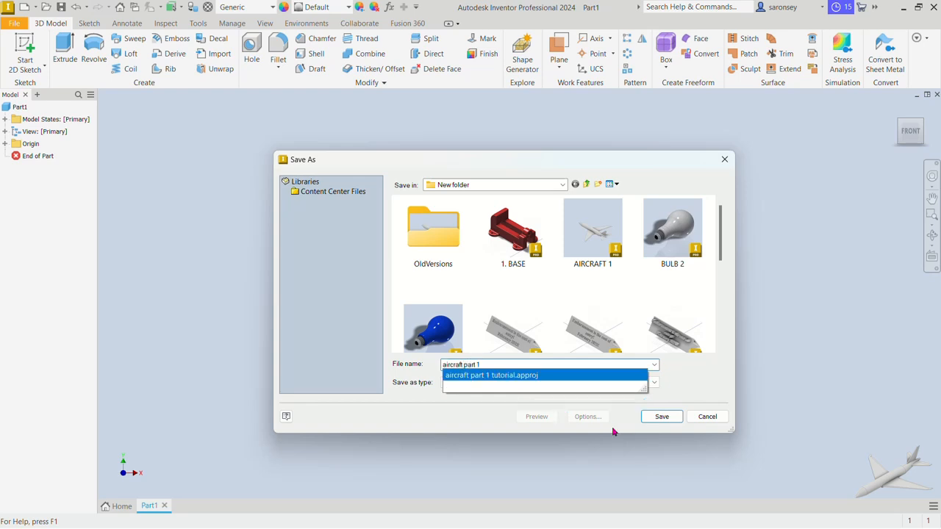
left_click(673, 417)
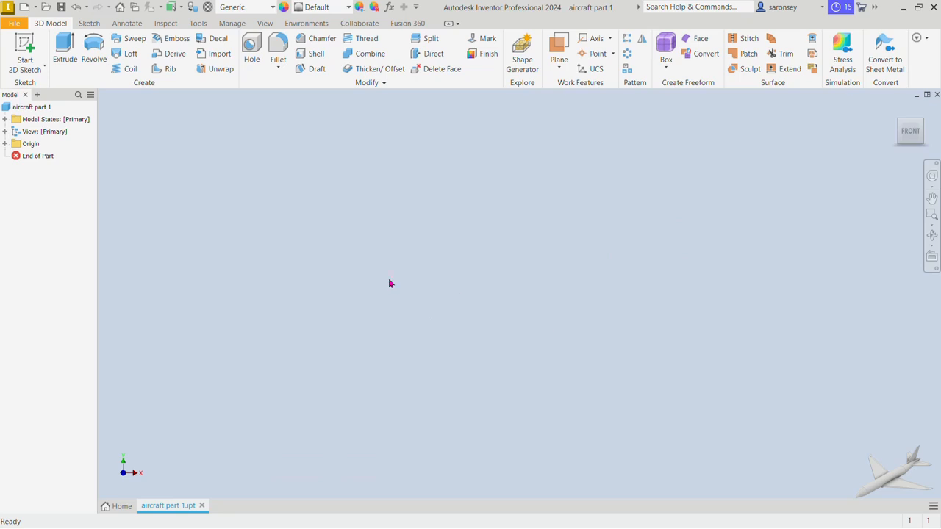
Start a sketch on the XY plane and draw a rectangle about 39 by 8.6 mm, above and to the right of the origin.
left_click(22, 49)
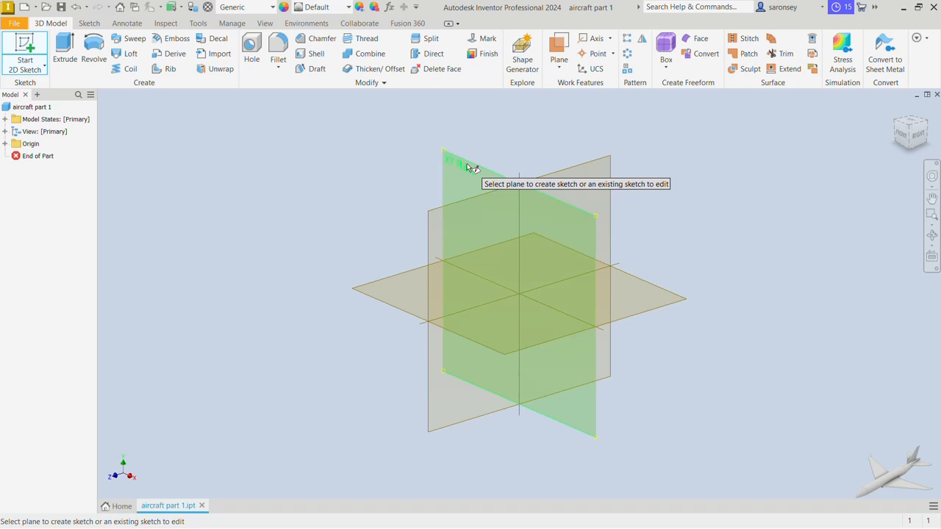
left_click(468, 168)
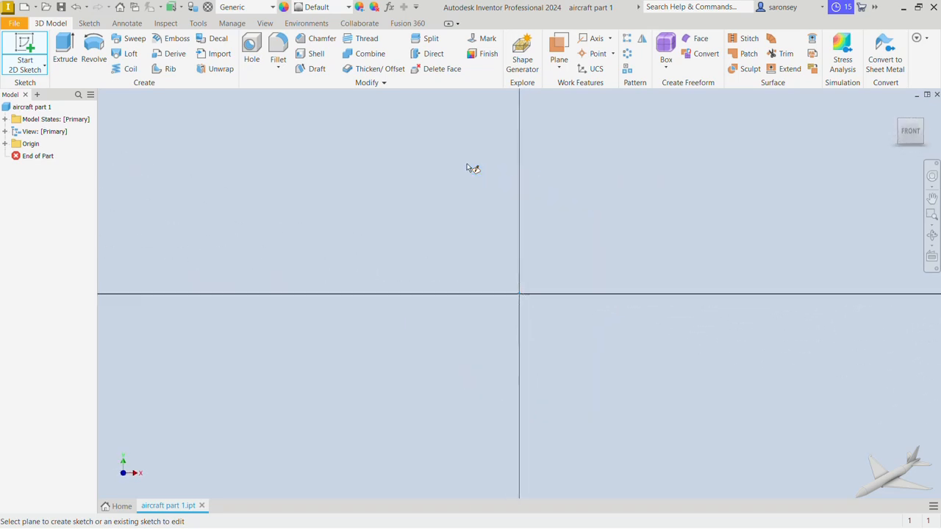
middle_click_drag(718, 214, 411, 305)
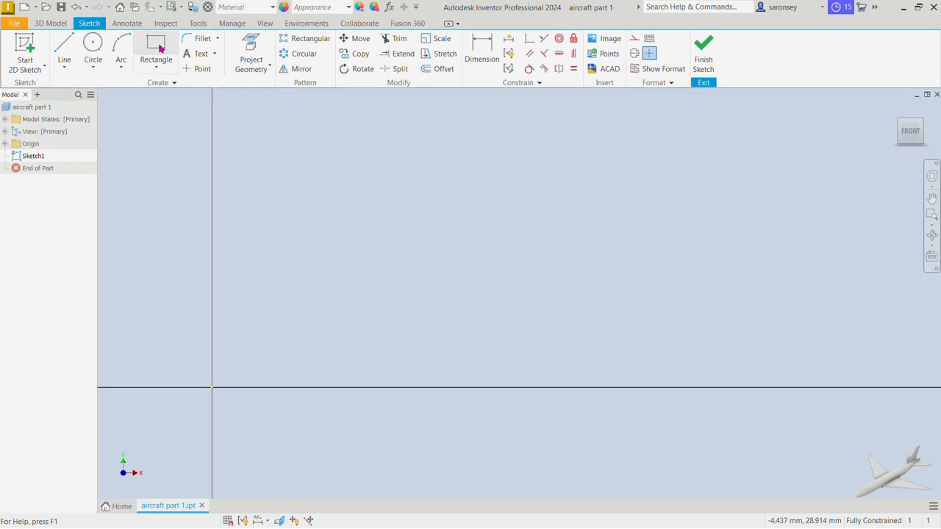
left_click(158, 48)
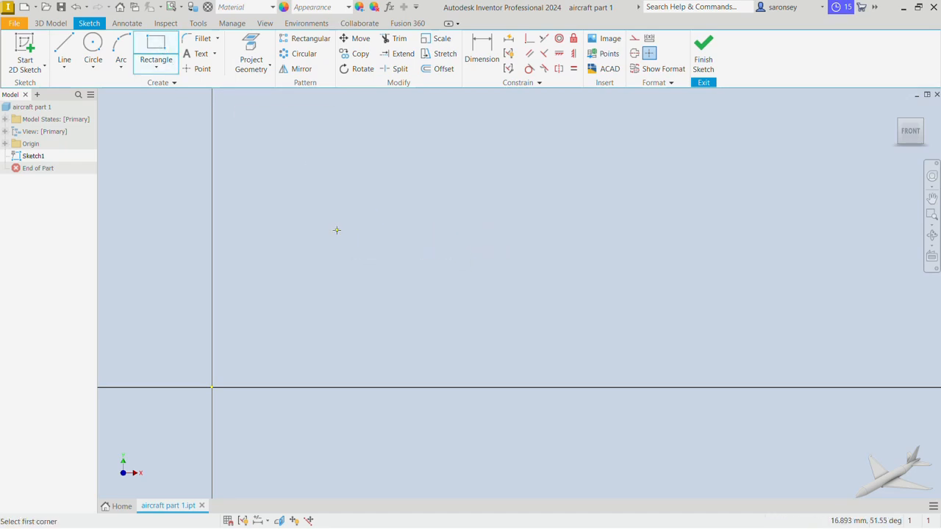
left_click(336, 230)
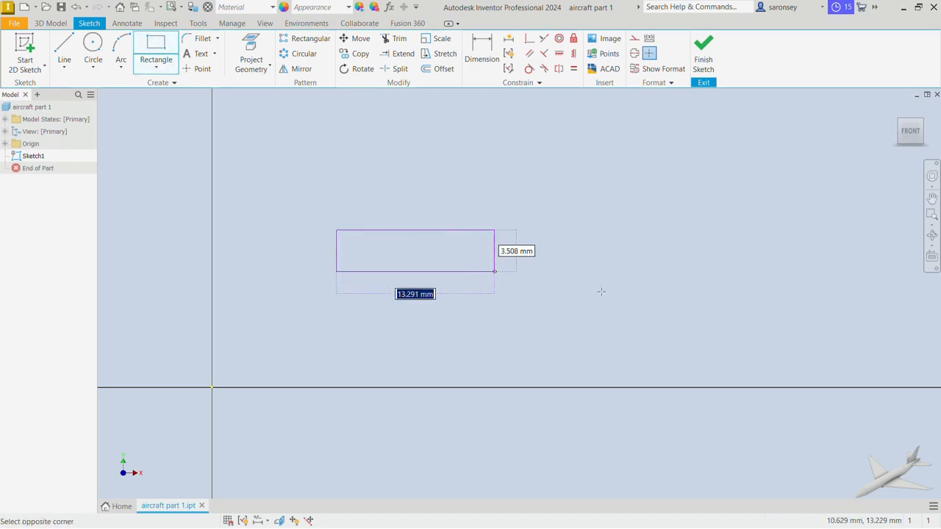
left_click(799, 333)
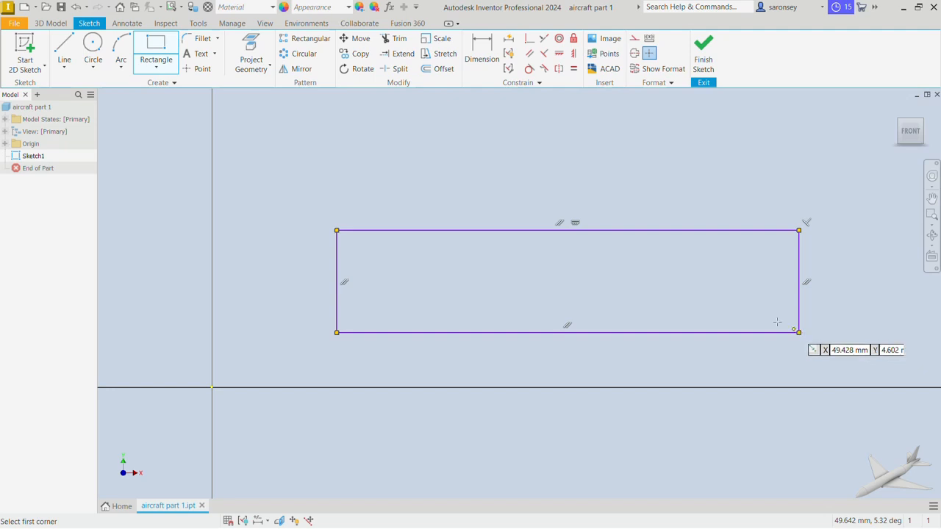
Dimension the horizontal distance from the origin to the rectangle's lower-left corner as 10000 mm.
left_click(476, 55)
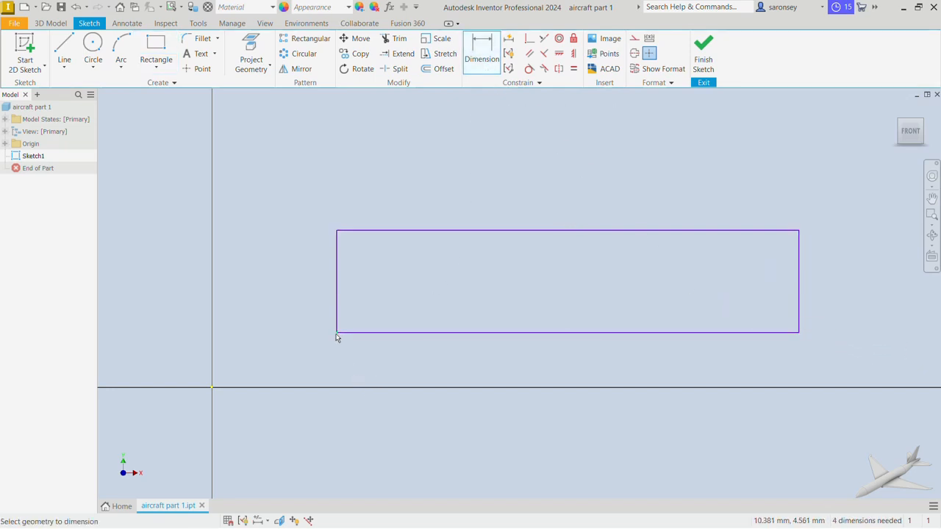
left_click(212, 387)
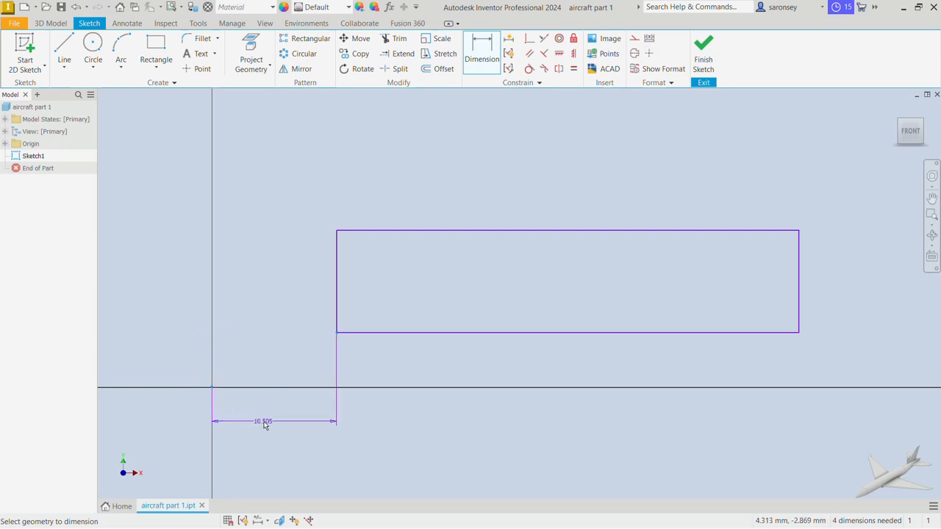
left_click(265, 424)
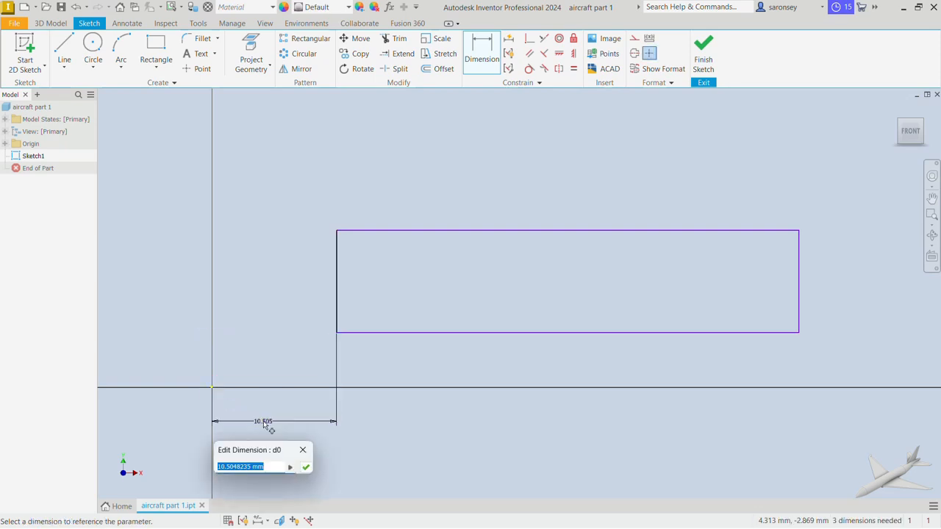
type("10000")
key("Return")
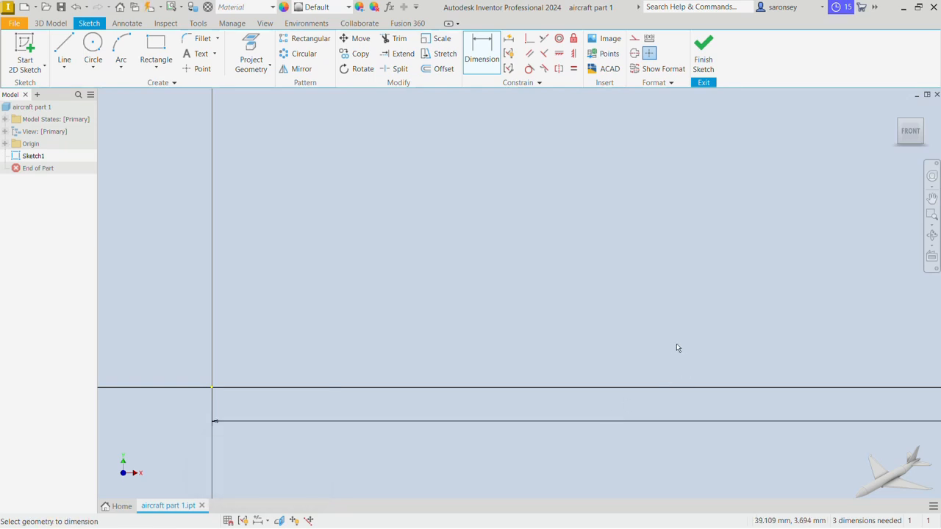
Dimension the rectangle's bottom edge and set its length to 37000 mm.
key("Home")
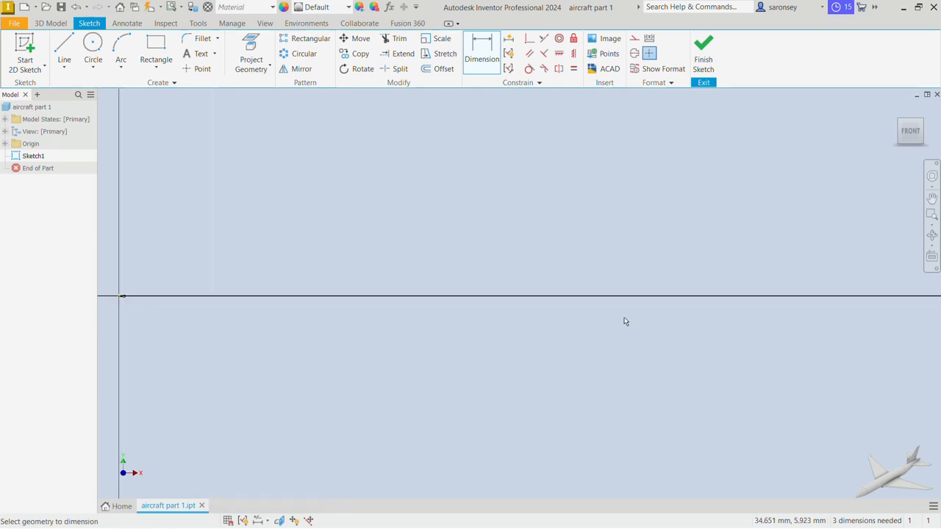
scroll(441, 295, "down", 4)
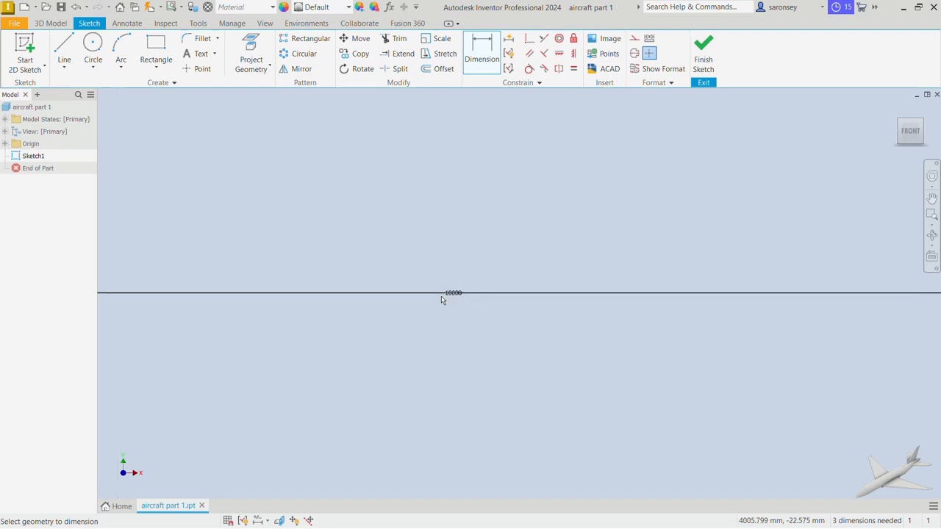
scroll(473, 296, "down", 2)
scroll(564, 305, "up", 3)
scroll(812, 304, "up", 2)
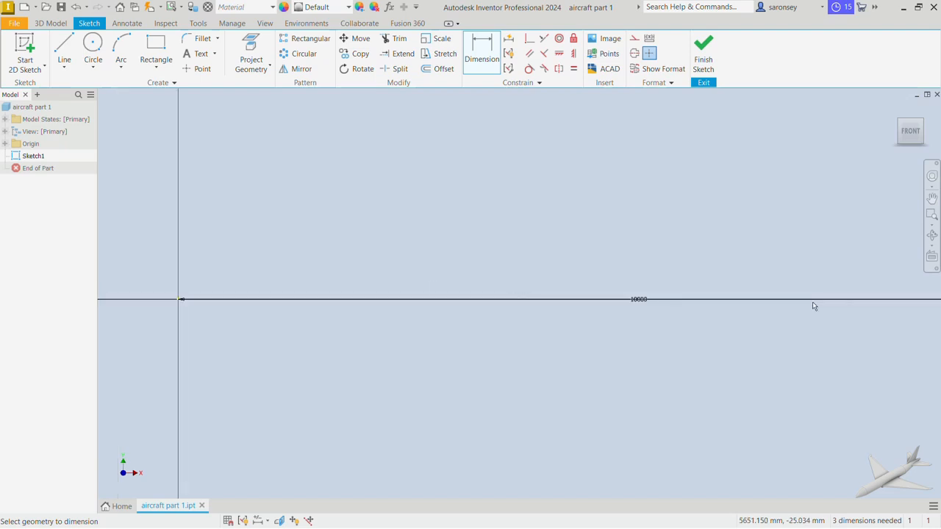
middle_click_drag(808, 304, 360, 319)
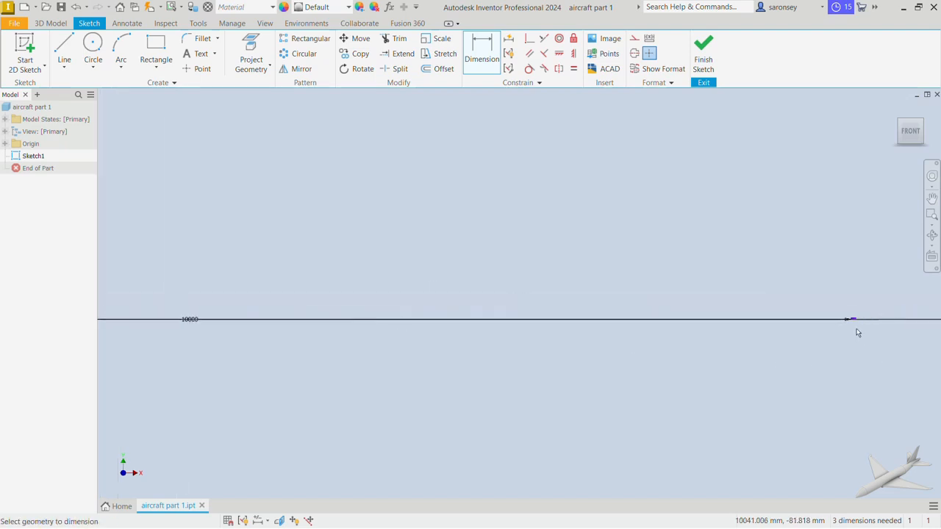
scroll(867, 296, "down", 4)
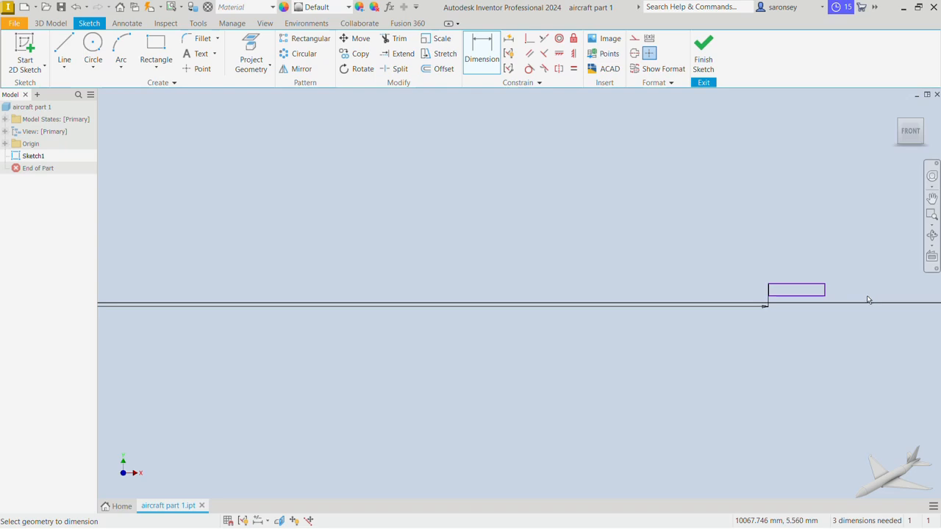
scroll(867, 297, "down", 5)
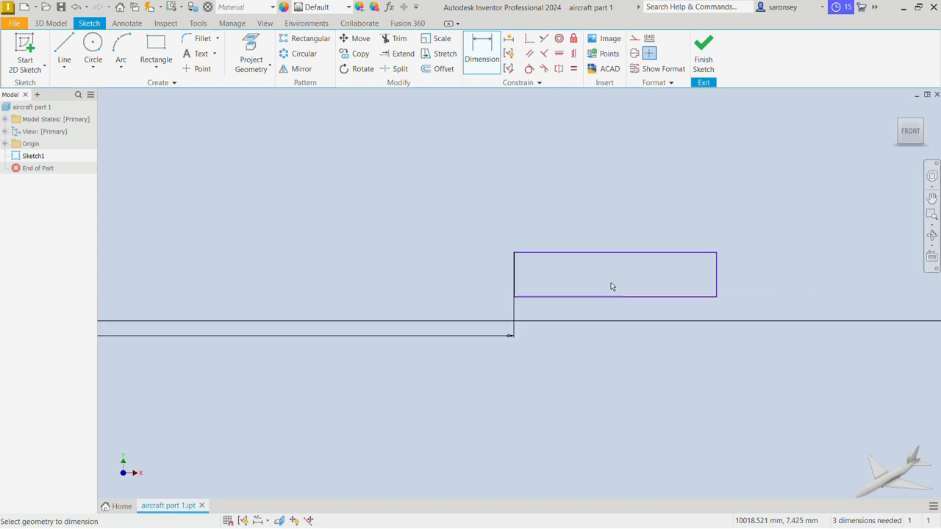
left_click(658, 302)
left_click(658, 357)
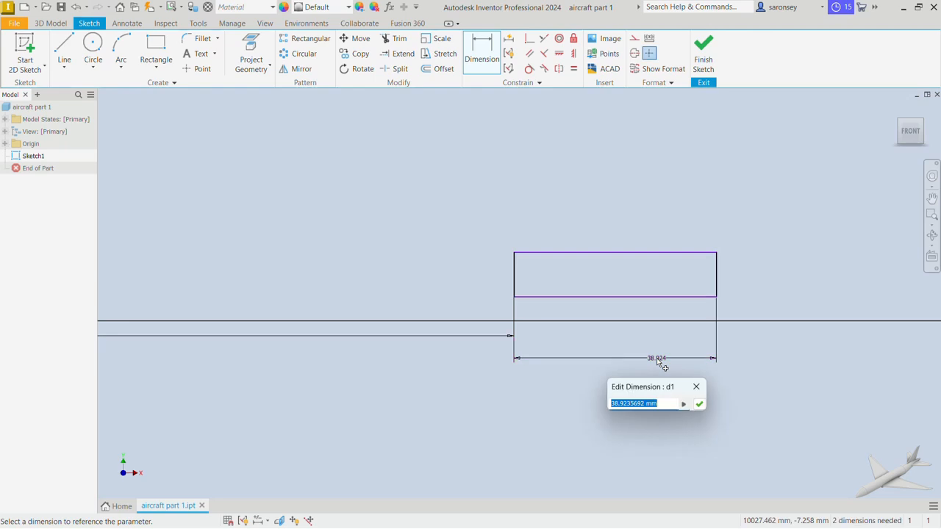
type("370")
type("mm")
key("Return")
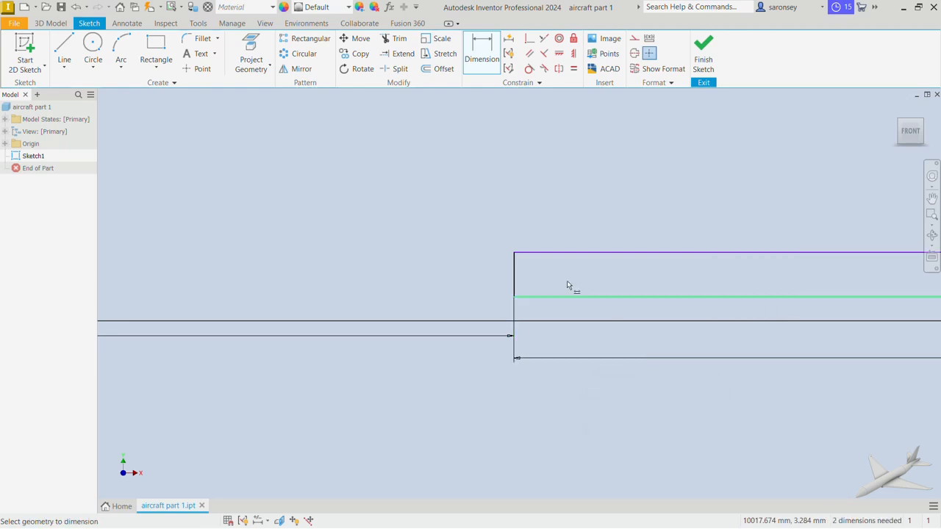
Dimension the rectangle's left edge and set its height to 6500 mm.
left_click(514, 269)
left_click(490, 271)
type("6500")
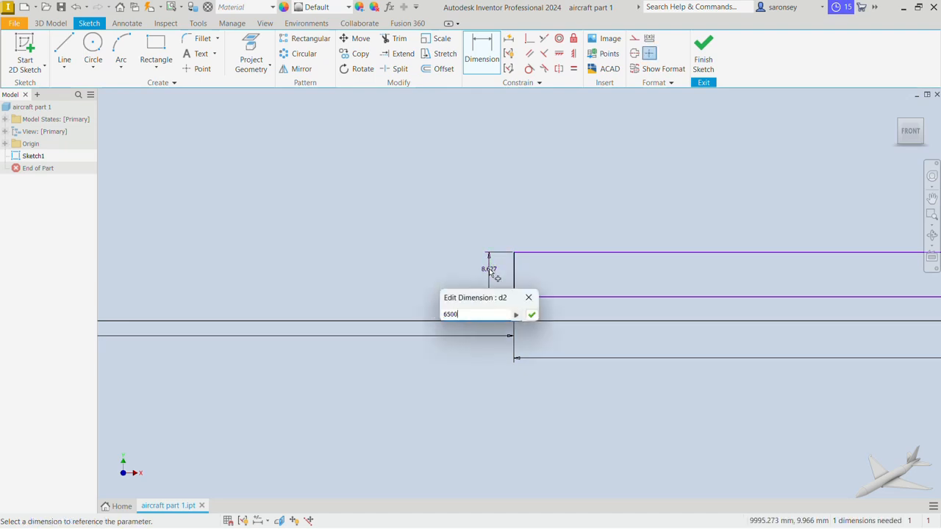
key("Return")
Dimension the vertical distance from the origin to the rectangle's lower-left corner and set it to 2500 mm.
scroll(664, 252, "down", 3)
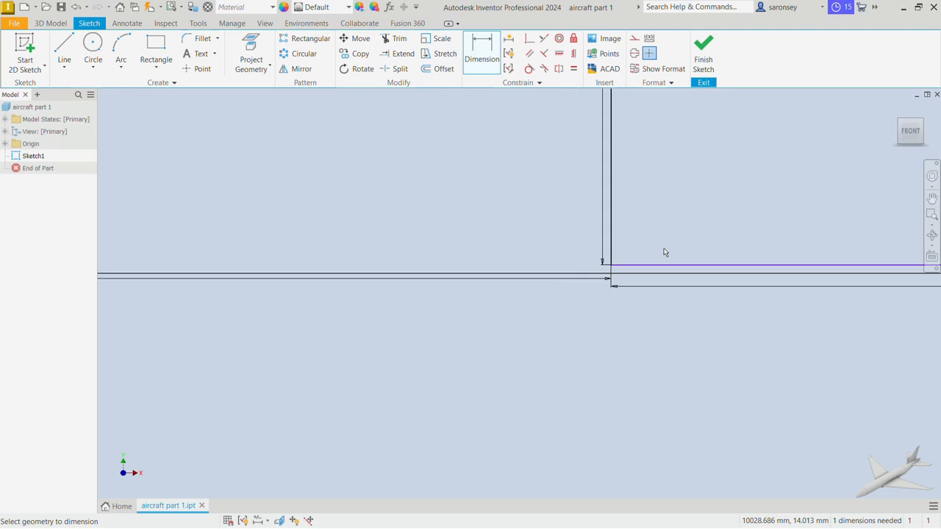
scroll(694, 215, "down", 3)
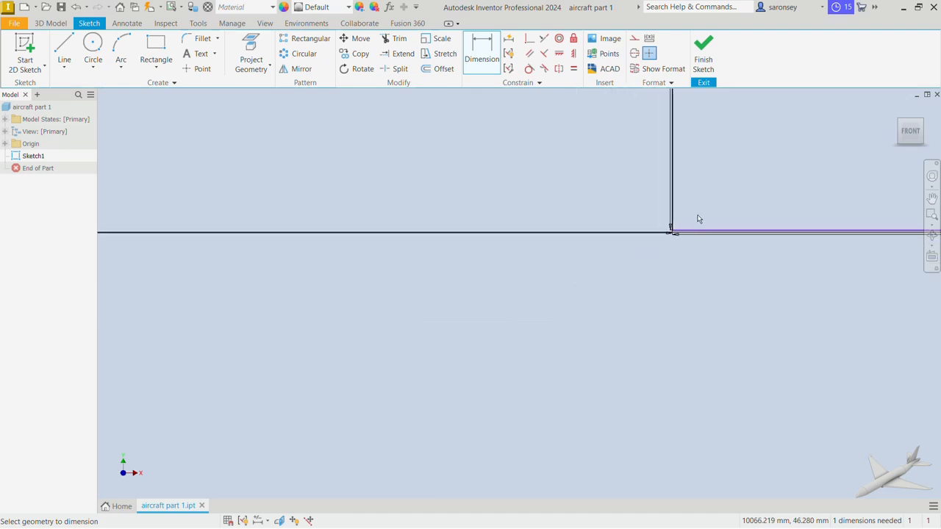
middle_click(699, 219)
middle_click(699, 219)
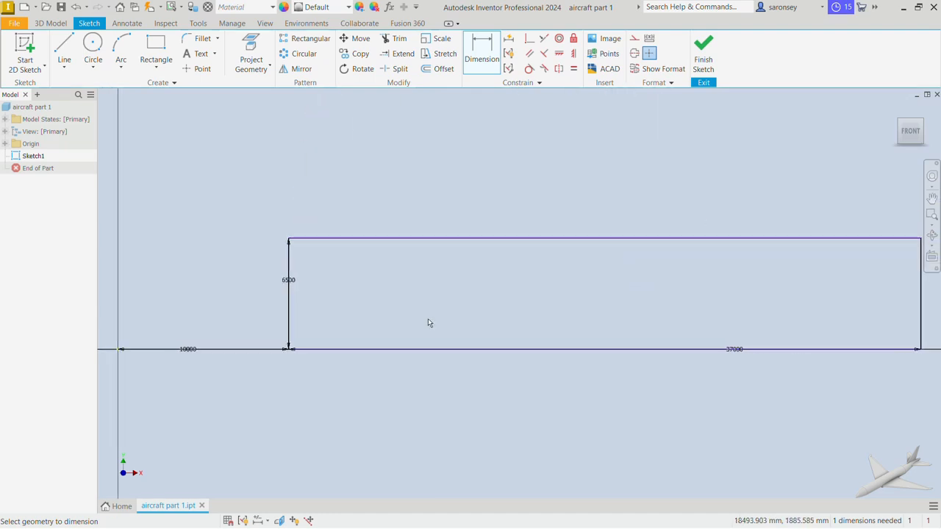
scroll(344, 364, "up", 5)
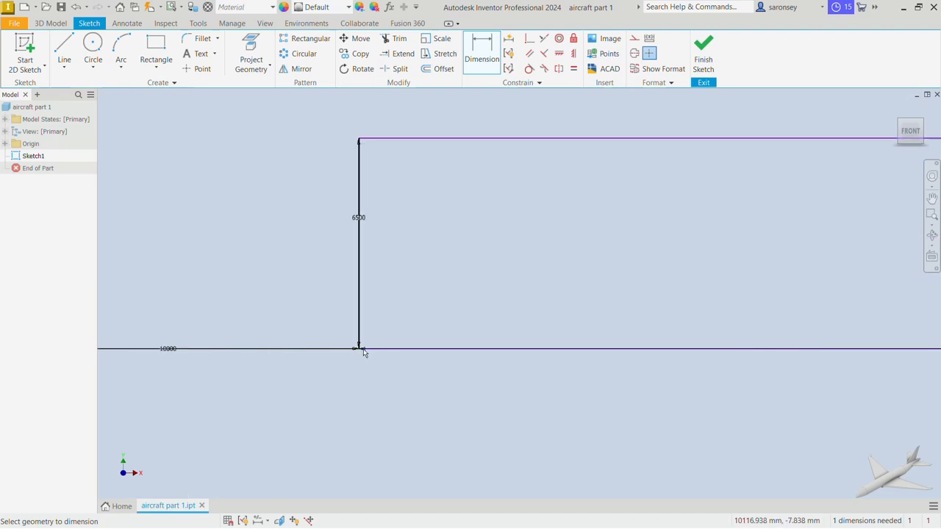
scroll(338, 354, "up", 4)
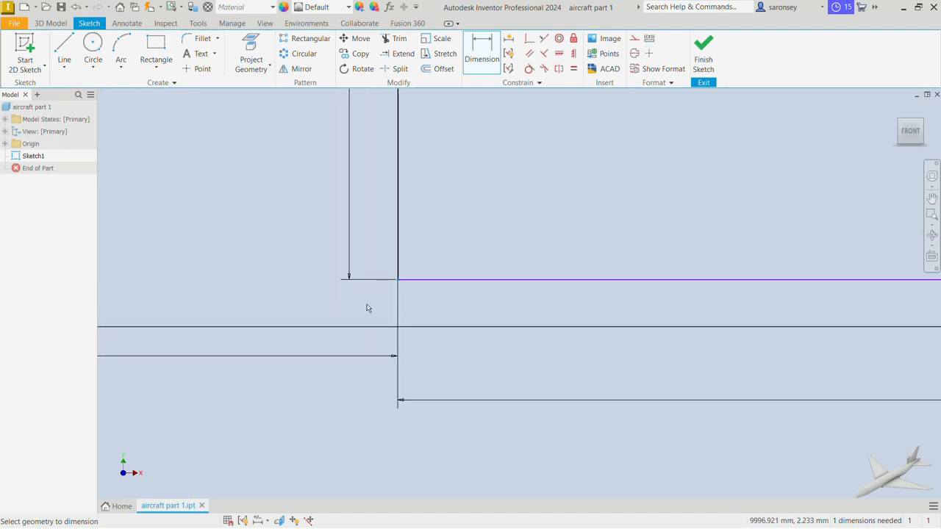
middle_click_drag(368, 308, 552, 317)
scroll(521, 321, "down", 4)
scroll(288, 319, "down", 3)
middle_click_drag(183, 273, 569, 309)
middle_click_drag(132, 298, 629, 288)
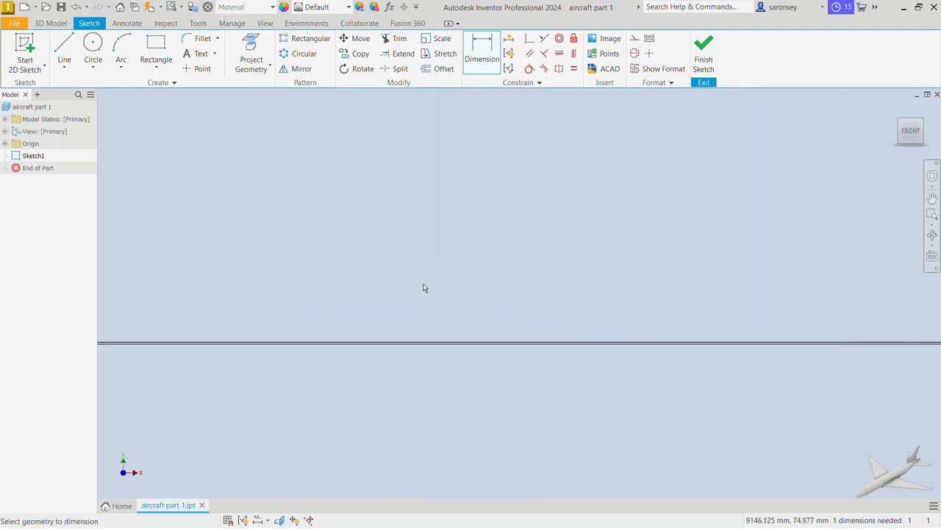
scroll(420, 287, "down", 4)
middle_click_drag(256, 234, 655, 288)
scroll(209, 307, "down", 4)
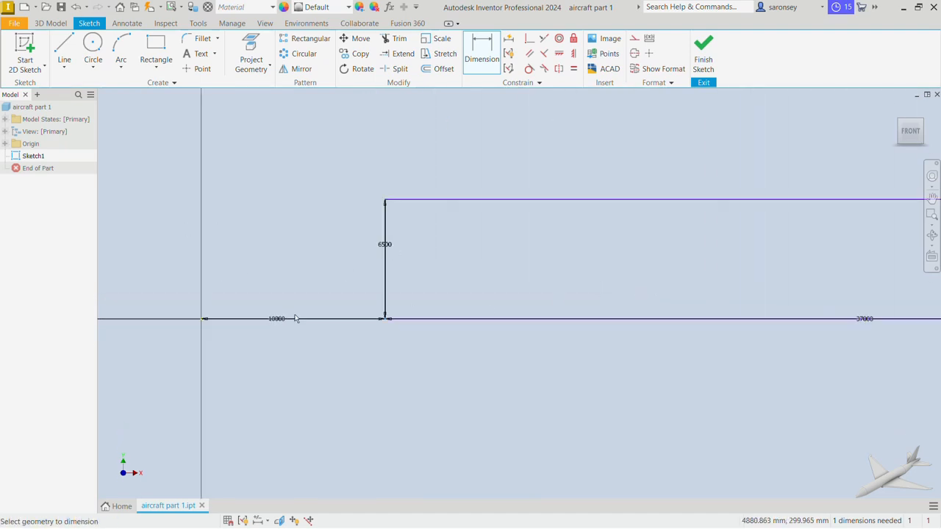
left_click(204, 321)
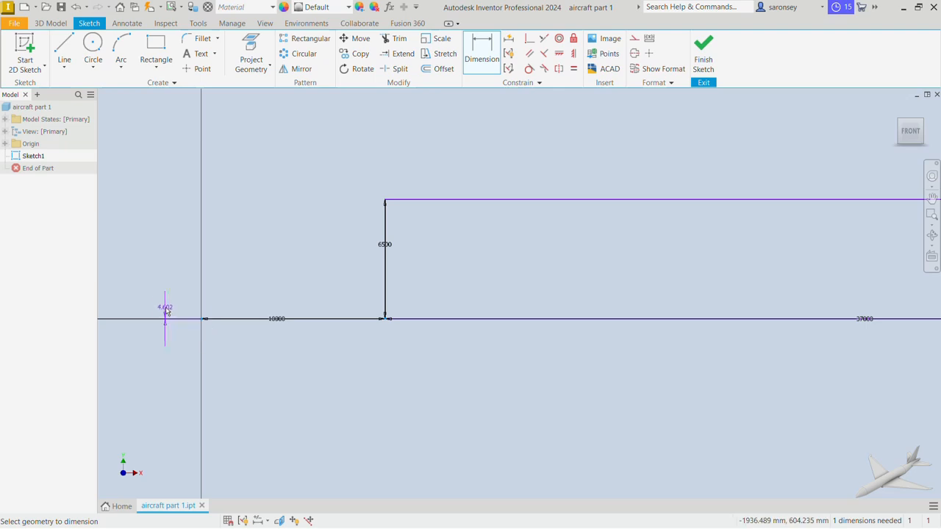
left_click(170, 306)
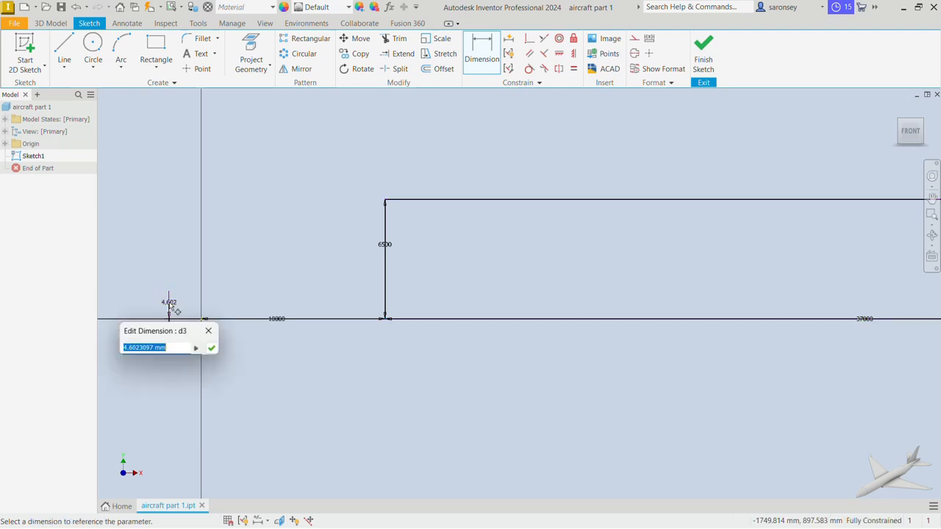
type("25")
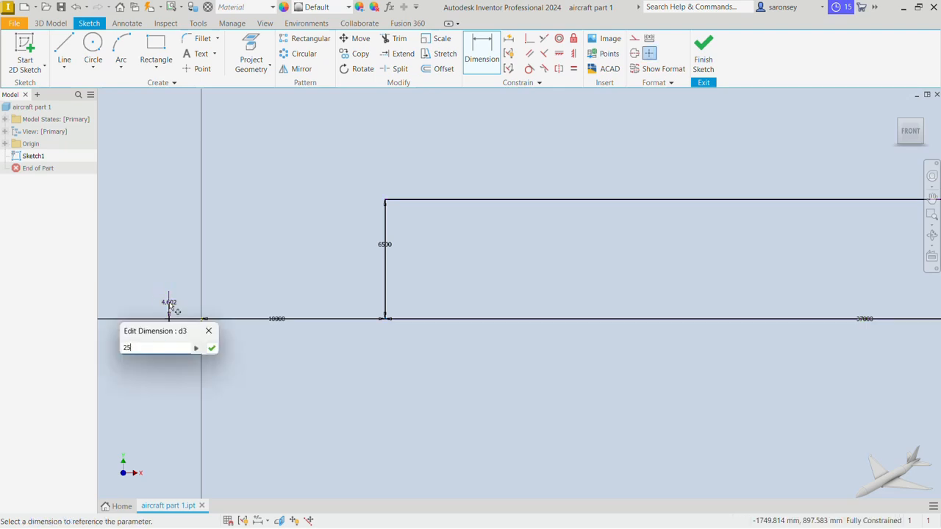
type("00")
key("Return")
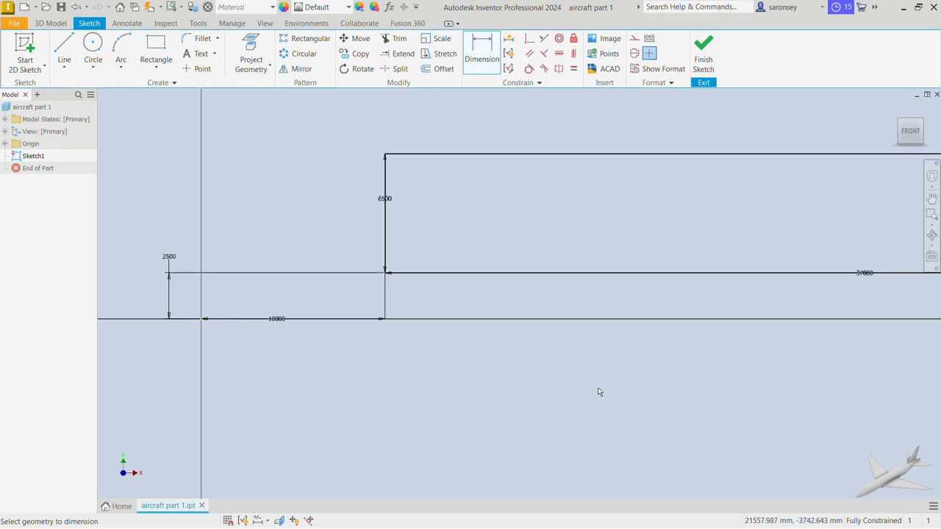
Draw a horizontal line joining the midpoints of the rectangle's left and right edges and finish the sketch.
scroll(598, 392, "down", 3)
middle_click_drag(599, 392, 396, 352)
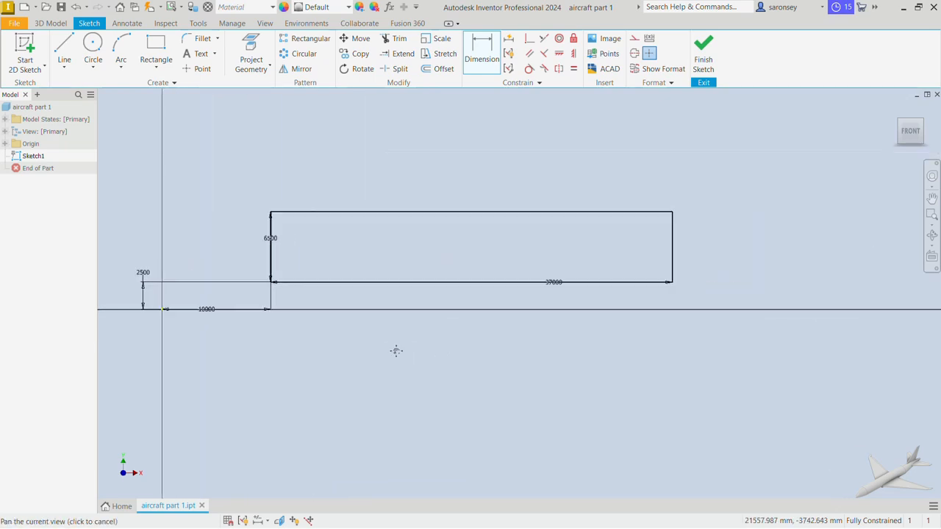
left_click(64, 51)
scroll(311, 231, "up", 5)
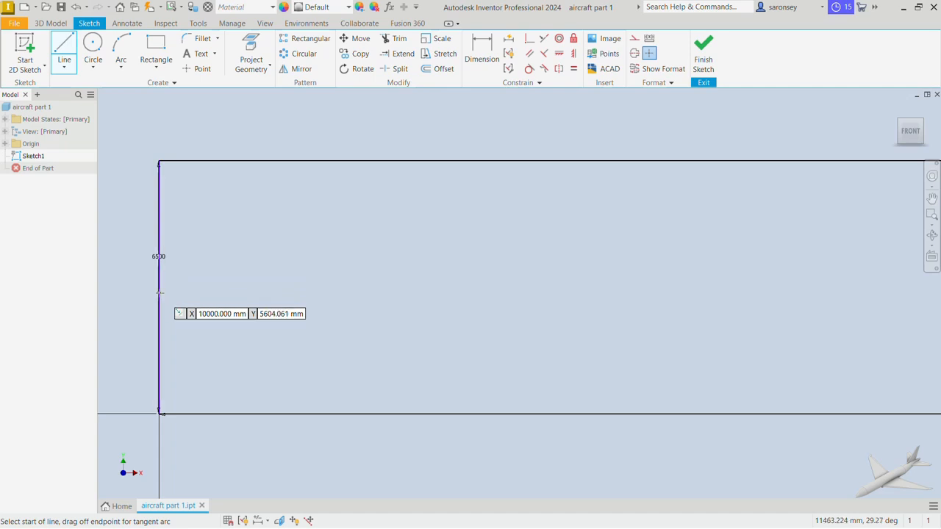
left_click(159, 287)
scroll(462, 301, "down", 5)
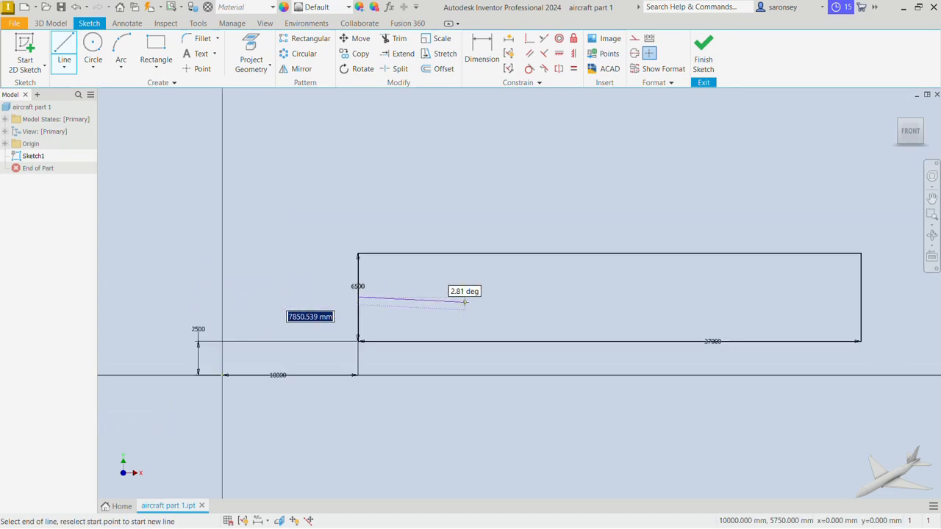
left_click(862, 297)
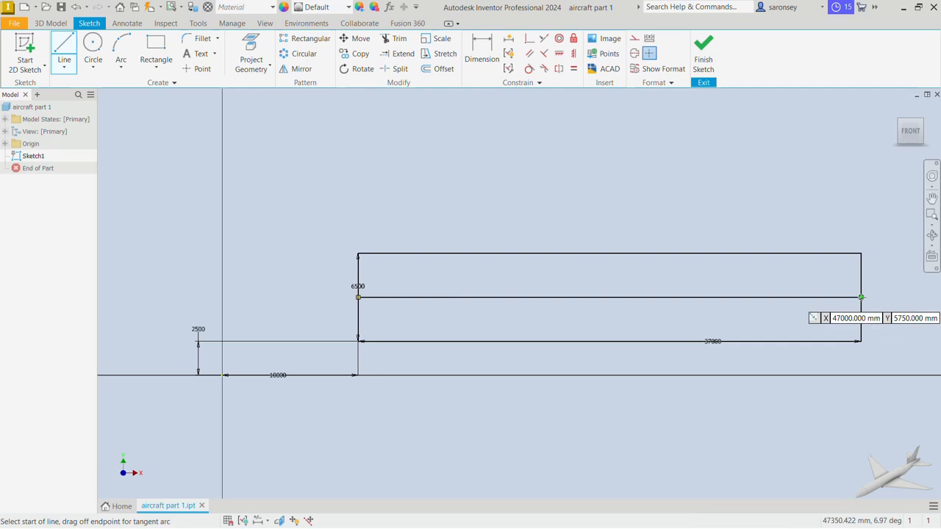
right_click(655, 152)
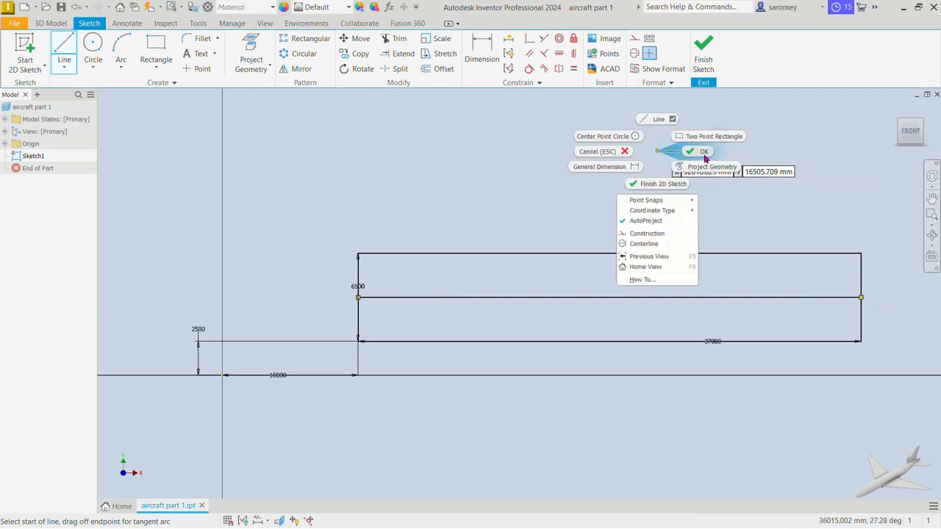
left_click(703, 153)
left_click(707, 68)
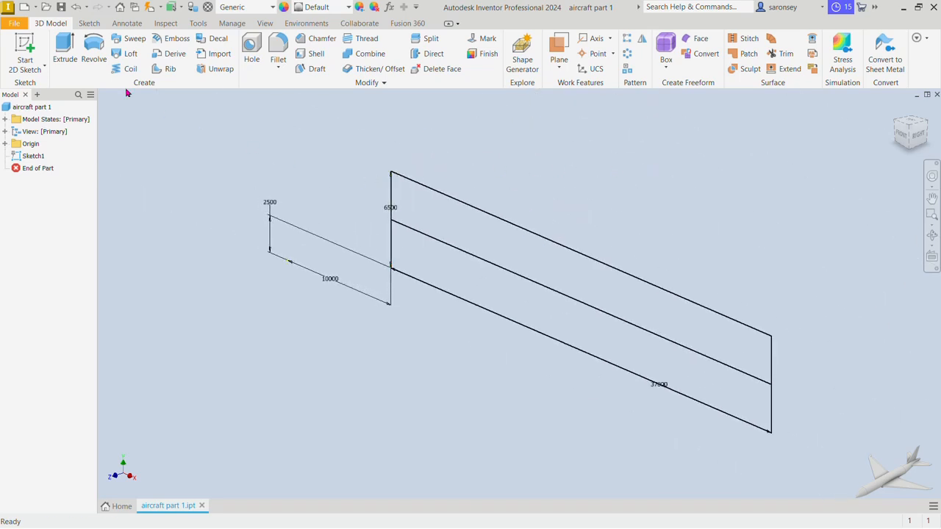
Revolve the upper half of the rectangle a full 360 degrees about the middle line as a new solid.
left_click(94, 50)
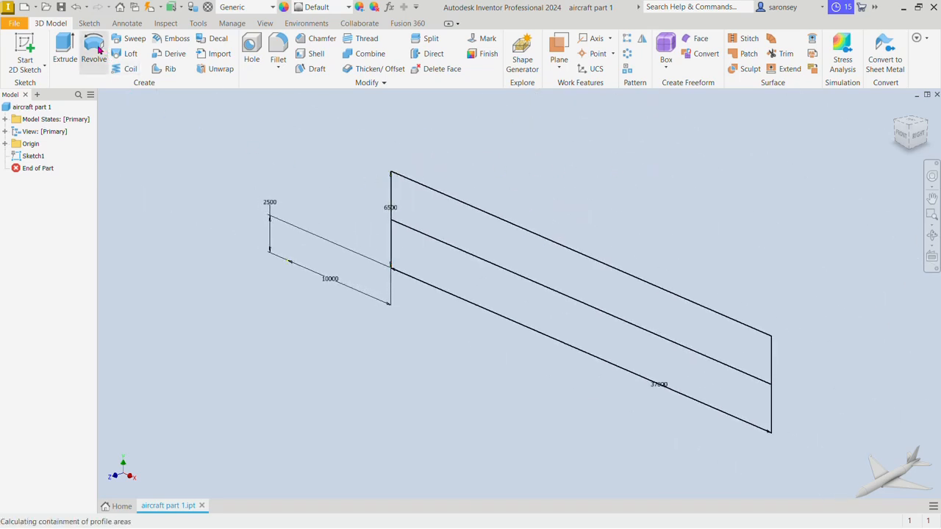
left_click(480, 220)
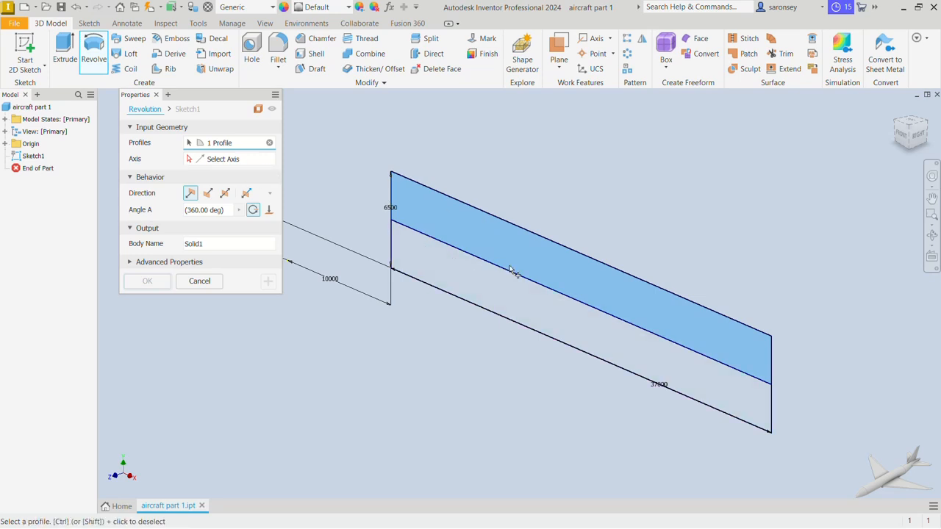
left_click(238, 160)
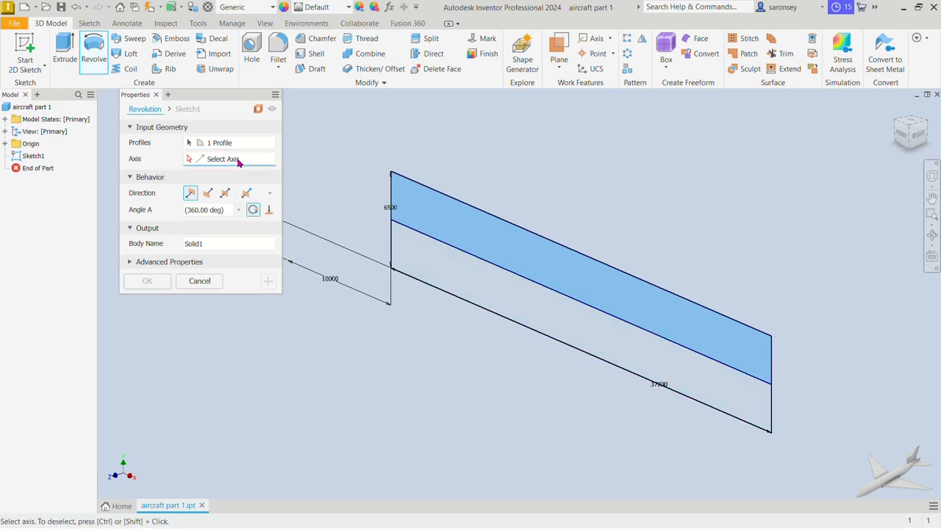
left_click(508, 269)
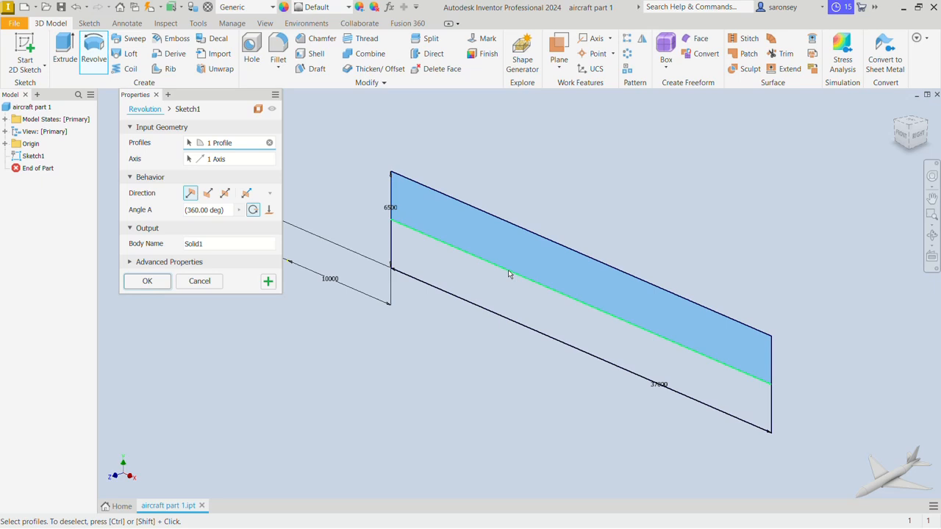
left_click(147, 282)
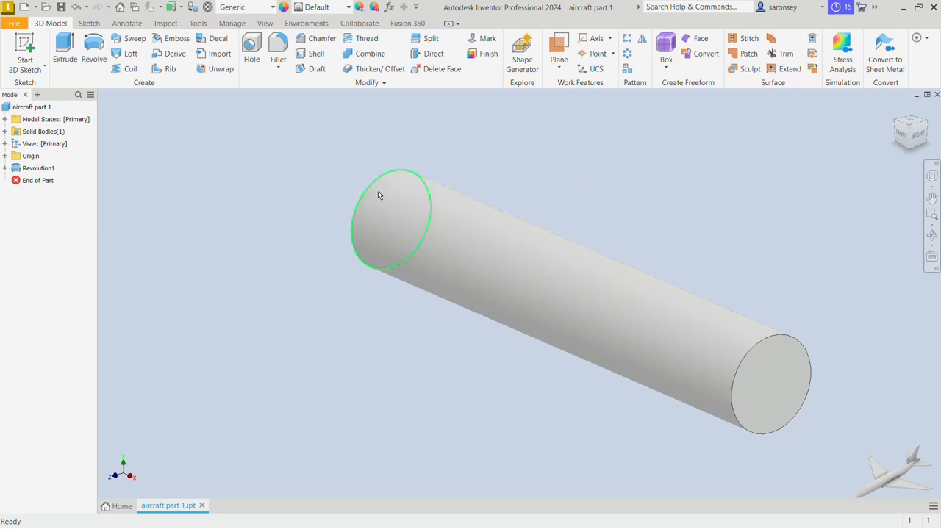
Start a new sketch on the XY plane of the origin.
left_click(5, 155)
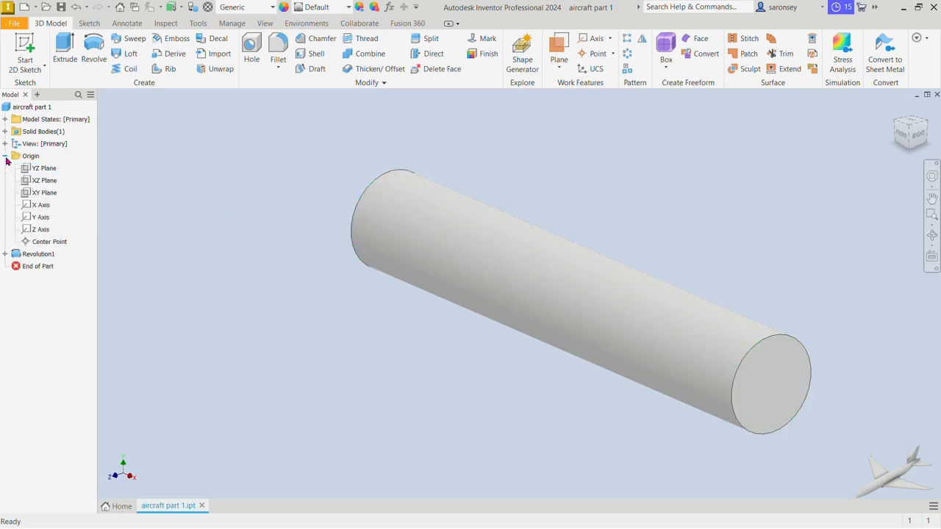
left_click(44, 192)
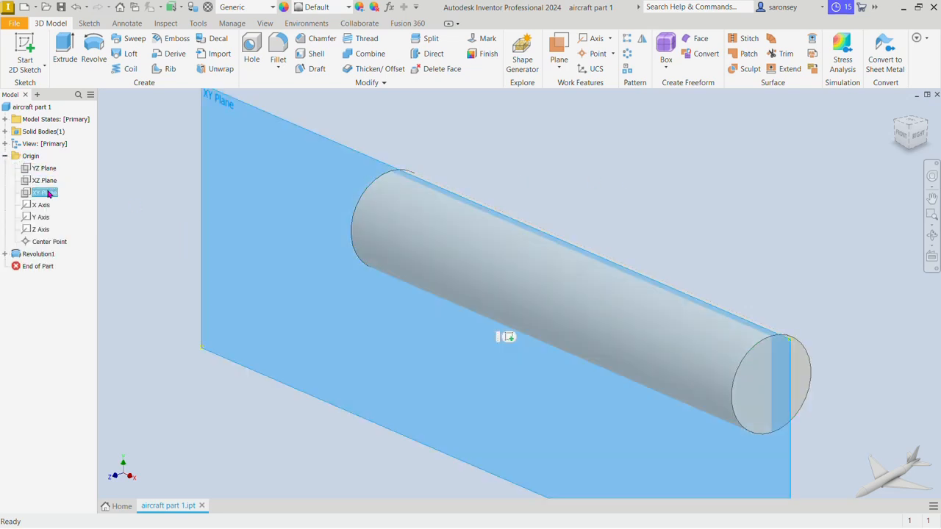
left_click(510, 338)
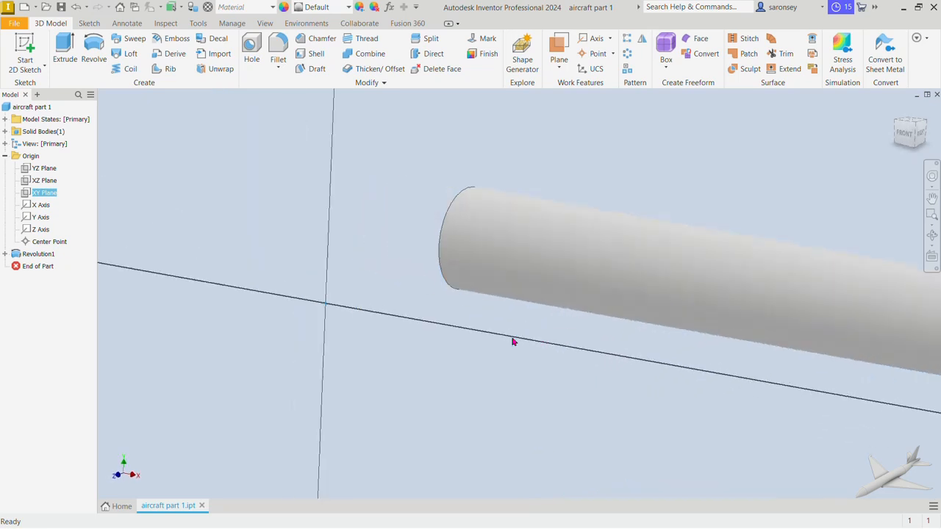
mouse_move(745, 331)
middle_mouse_down()
mouse_move(588, 357)
mouse_move(348, 372)
middle_mouse_up()
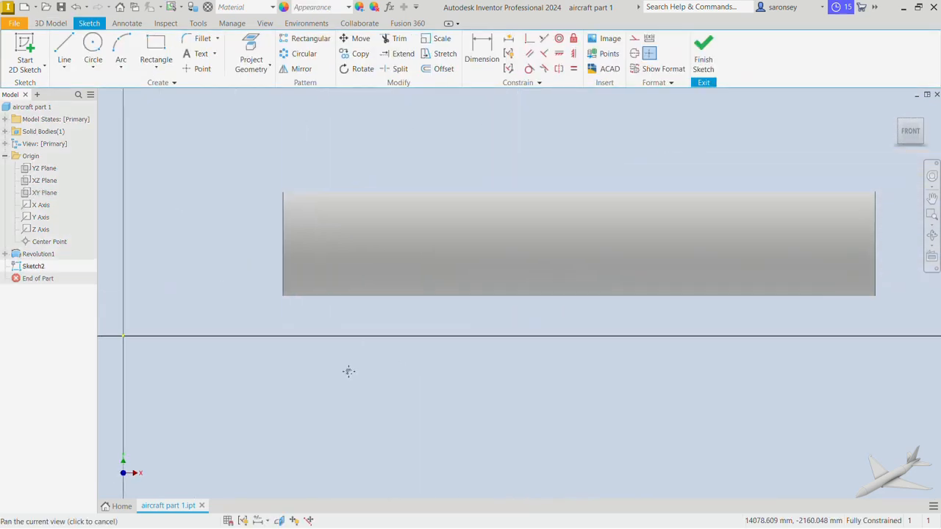
Slice the cylinder's graphics at the sketch plane and project its left end edge into the sketch.
left_click(280, 521)
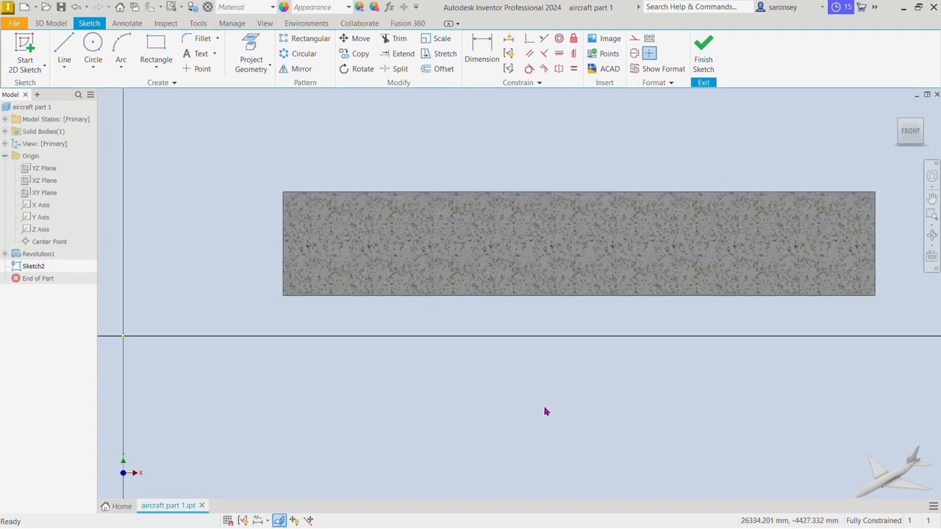
left_click(253, 53)
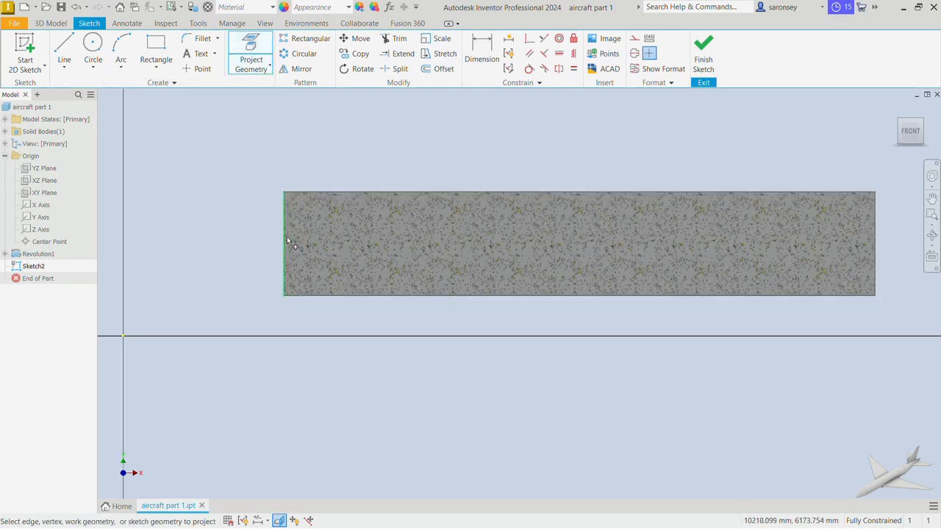
left_click(283, 243)
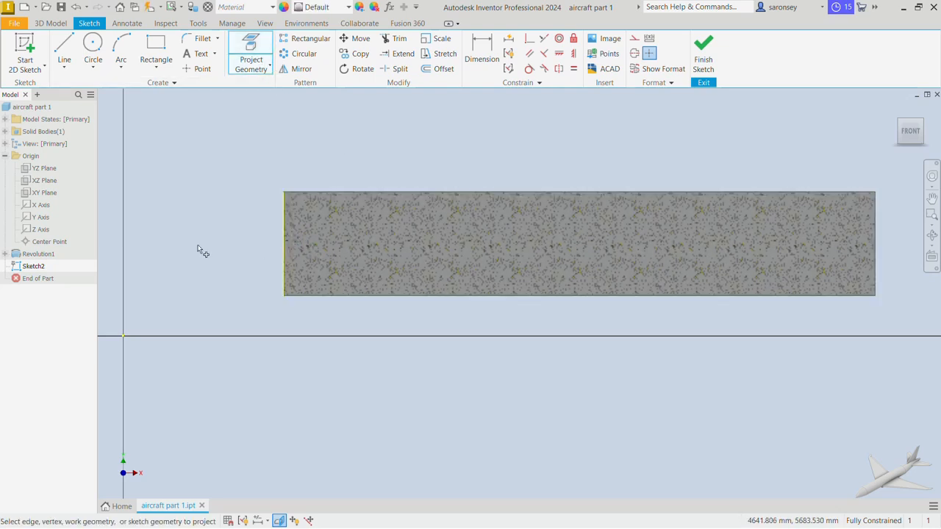
Draw a 7500 mm horizontal line extending left from the projected end edge, starting below its midpoint.
left_click(72, 41)
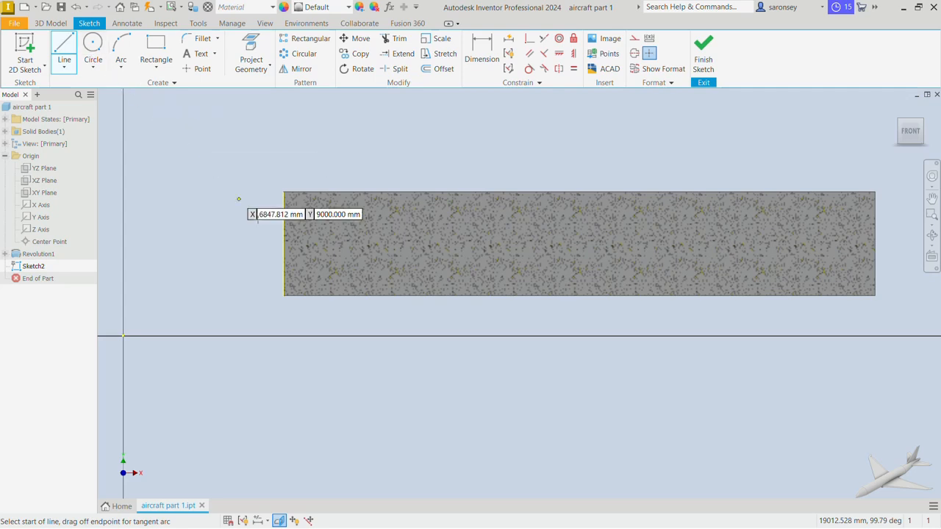
left_click(284, 264)
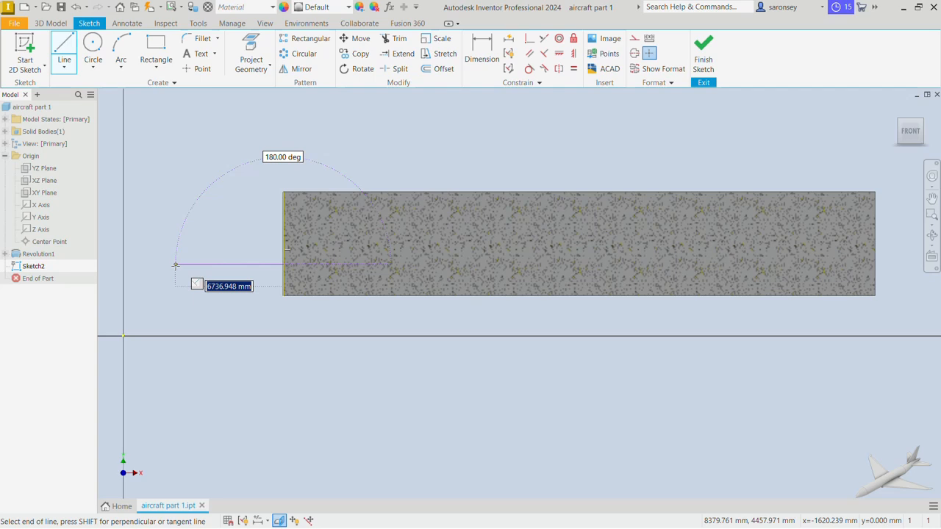
type("7500")
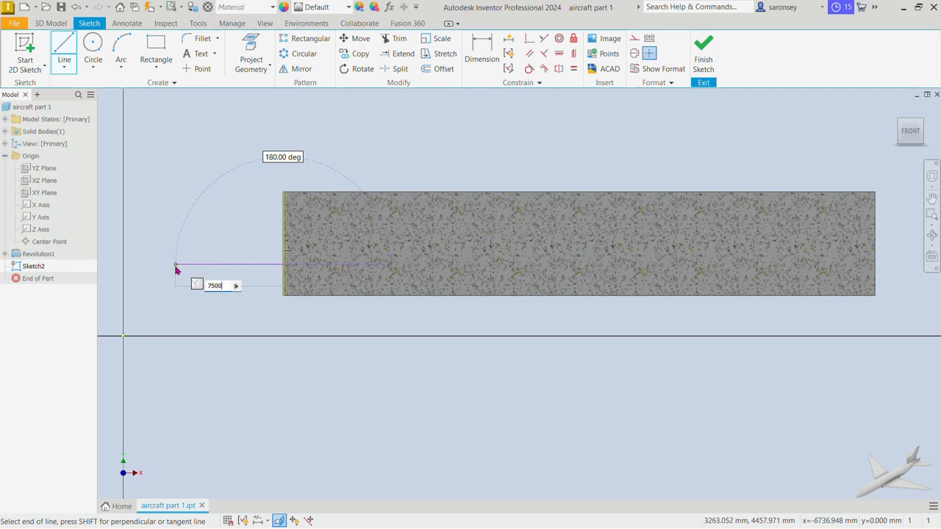
key("Return")
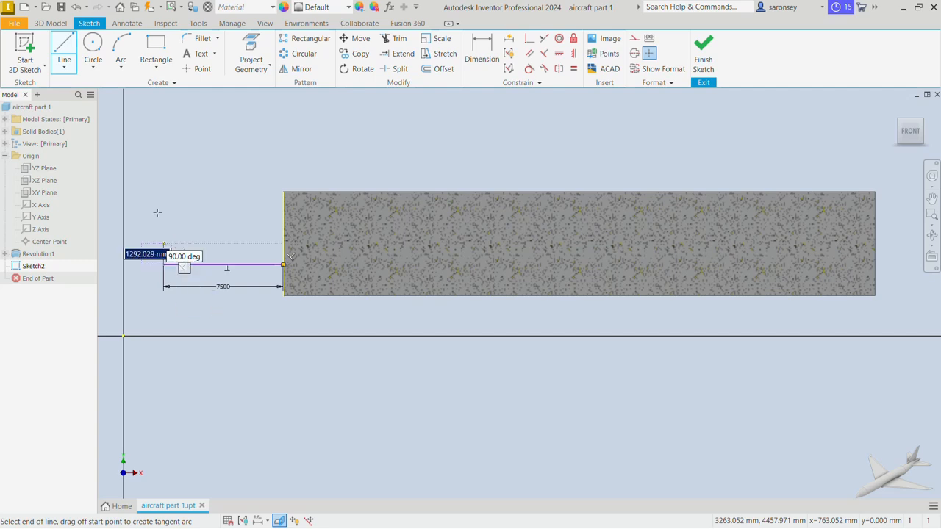
right_click(167, 175)
left_click(203, 175)
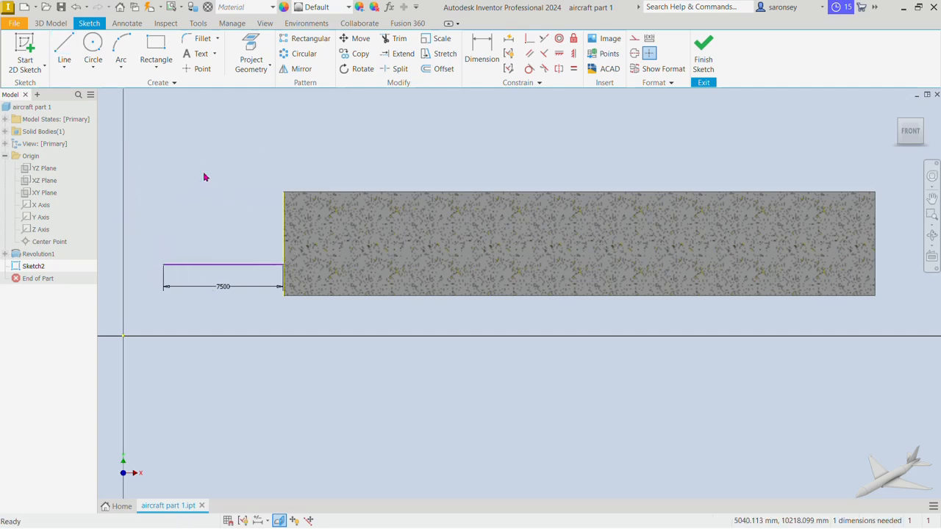
Convert the 7500 mm horizontal line and the cylinder's projected end edge to construction geometry.
left_click(241, 265)
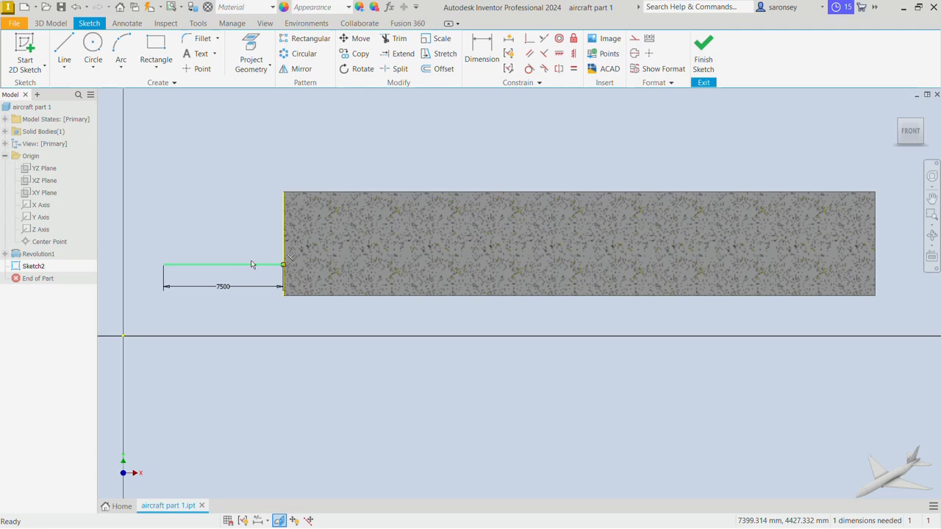
left_click(285, 243, "ctrl")
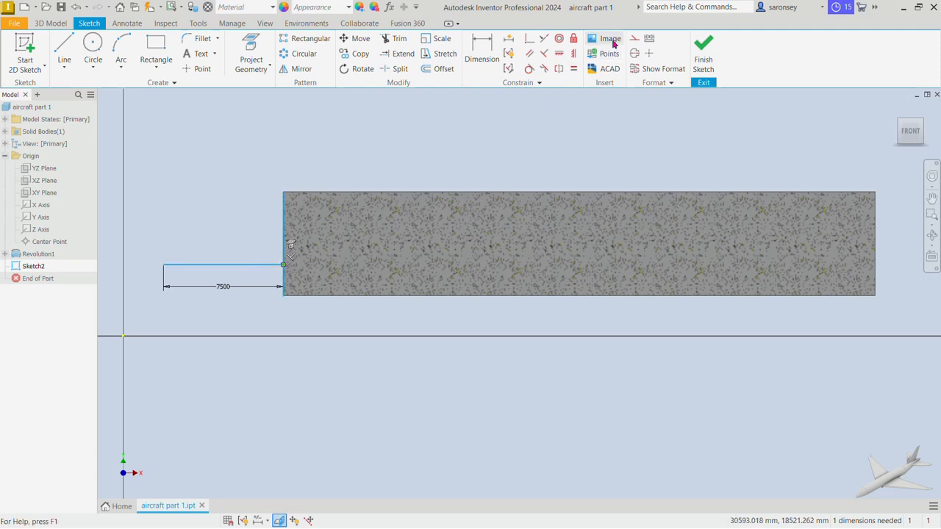
left_click(634, 39)
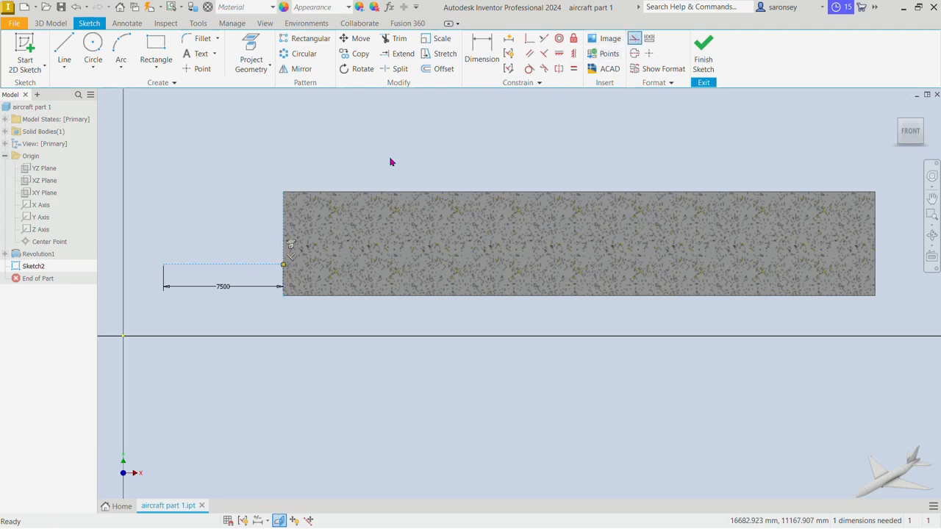
Dimension the horizontal construction line 3000 mm above the lower end of the projected edge.
left_click(482, 52)
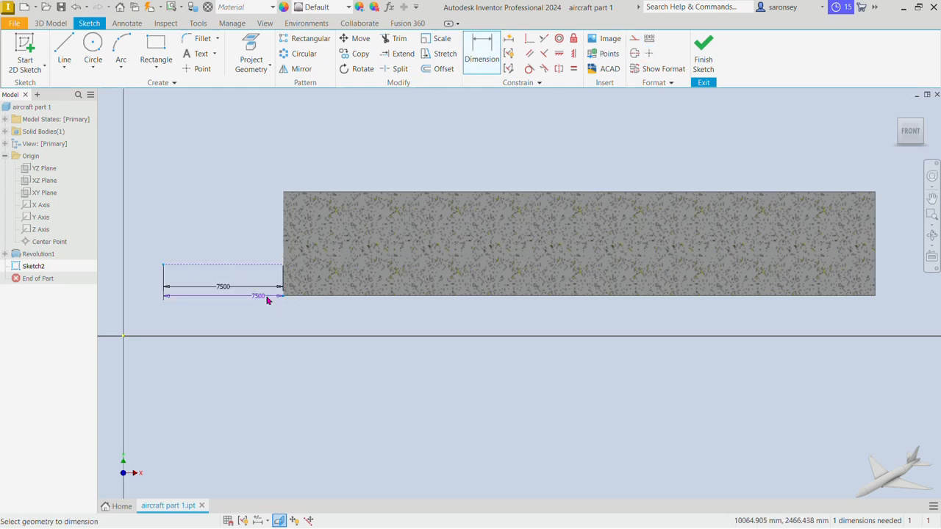
left_click(163, 291)
left_click(142, 288)
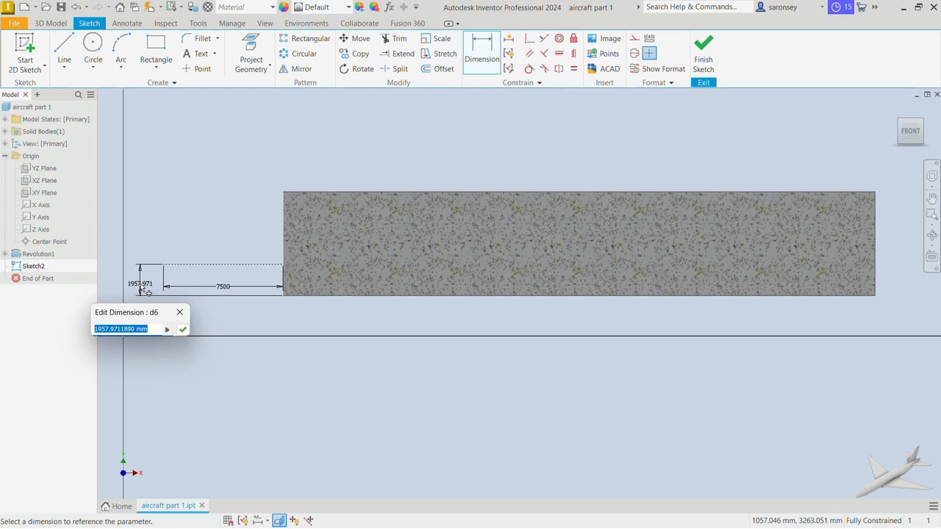
type("3")
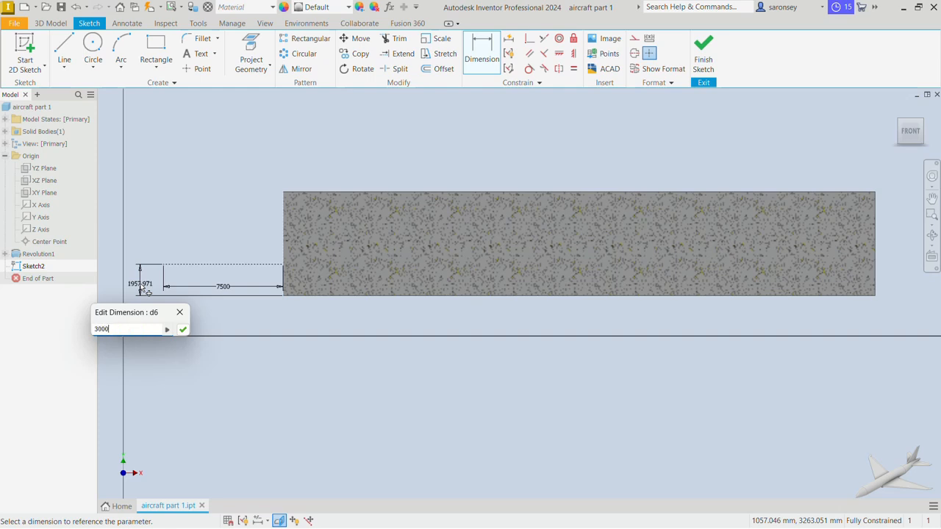
type("000")
key("Return")
Draw a vertical line about 4050 mm long down from the horizontal line's free end and convert it to construction geometry.
left_click(65, 46)
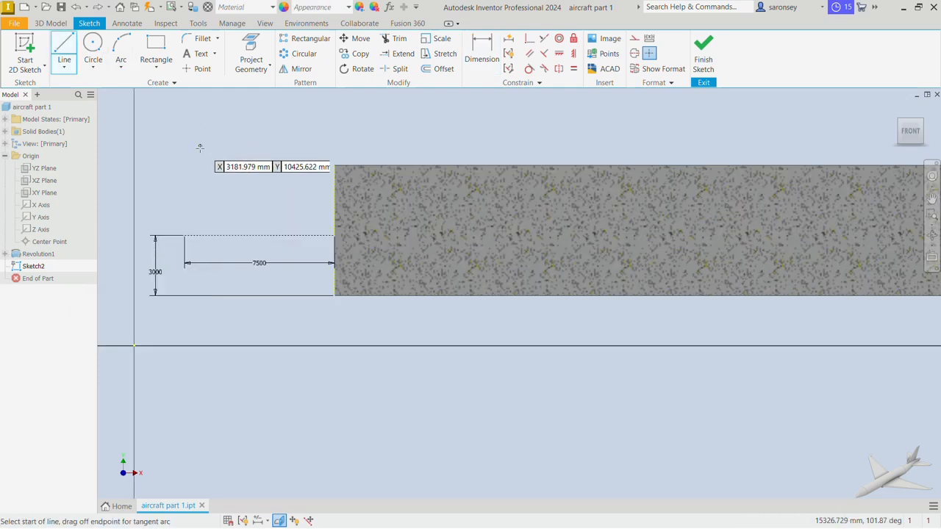
left_click(184, 234)
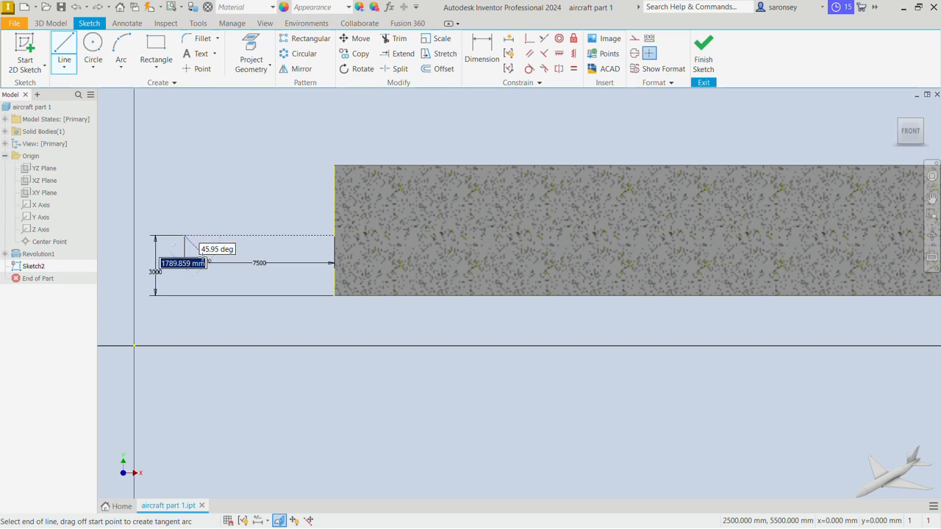
left_click(184, 316)
right_click(267, 156)
left_click(270, 178)
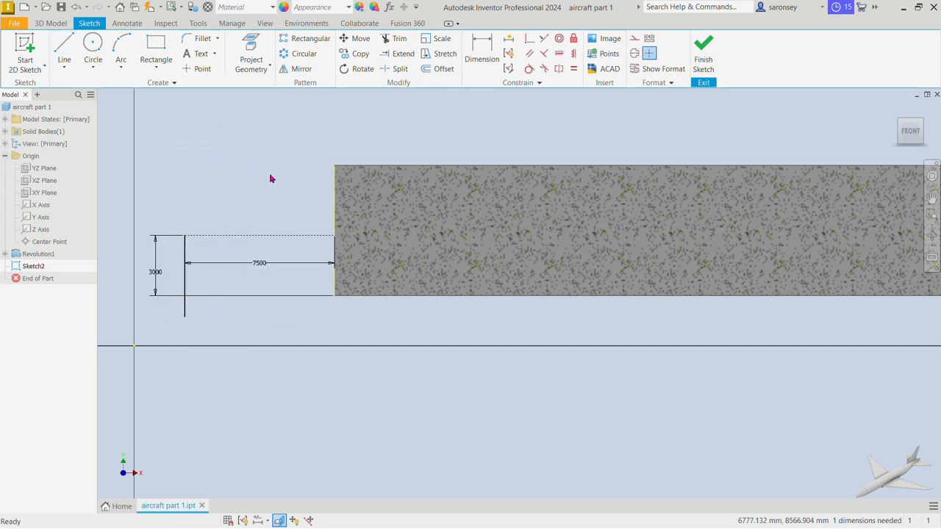
left_click(185, 313)
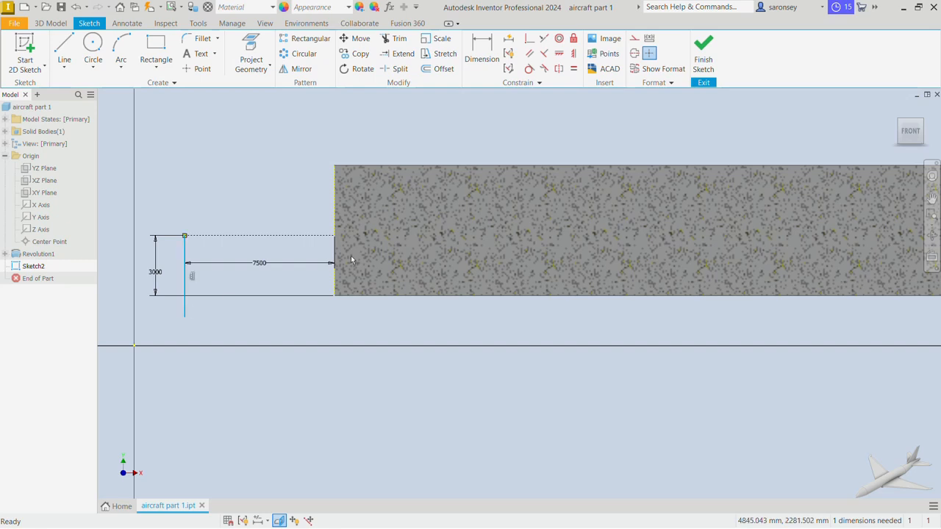
left_click(634, 39)
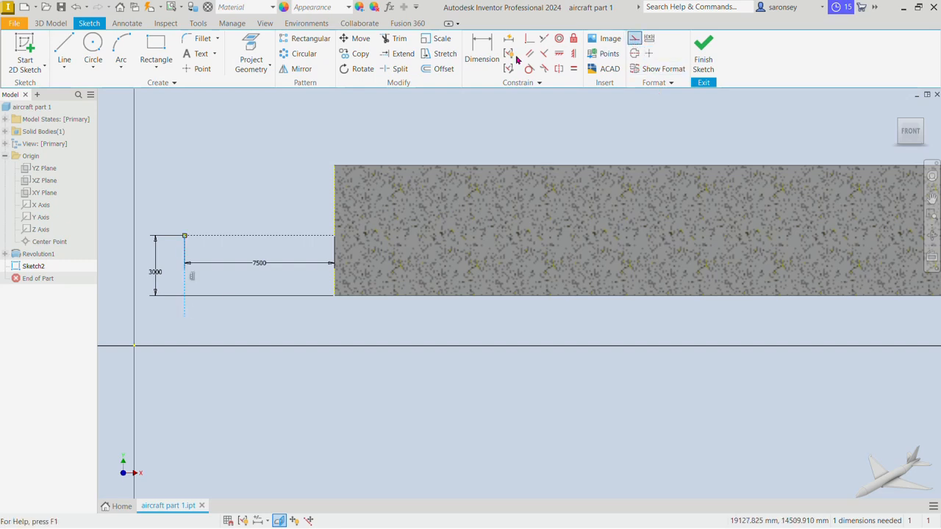
Dimension the vertical construction line's length as 1750 mm.
left_click(493, 54)
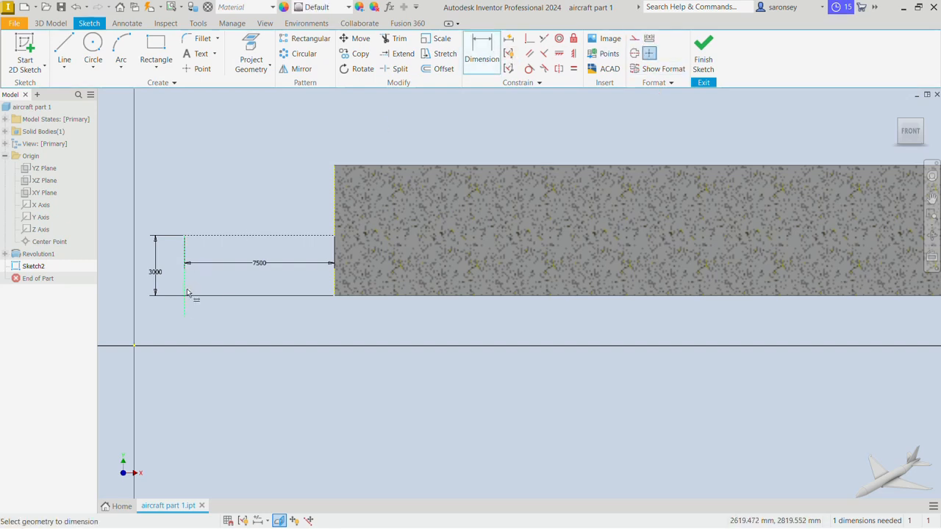
left_click(185, 294)
left_click(124, 294)
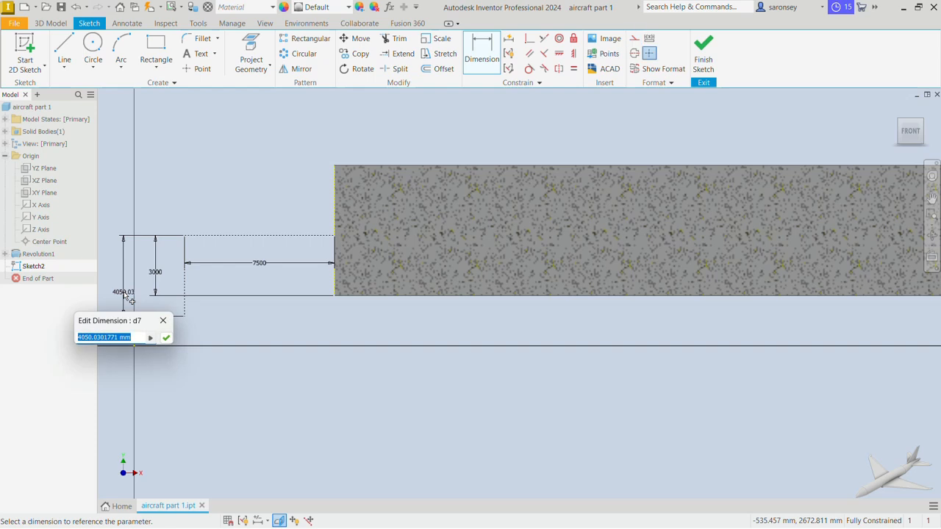
type("1750")
key("Return")
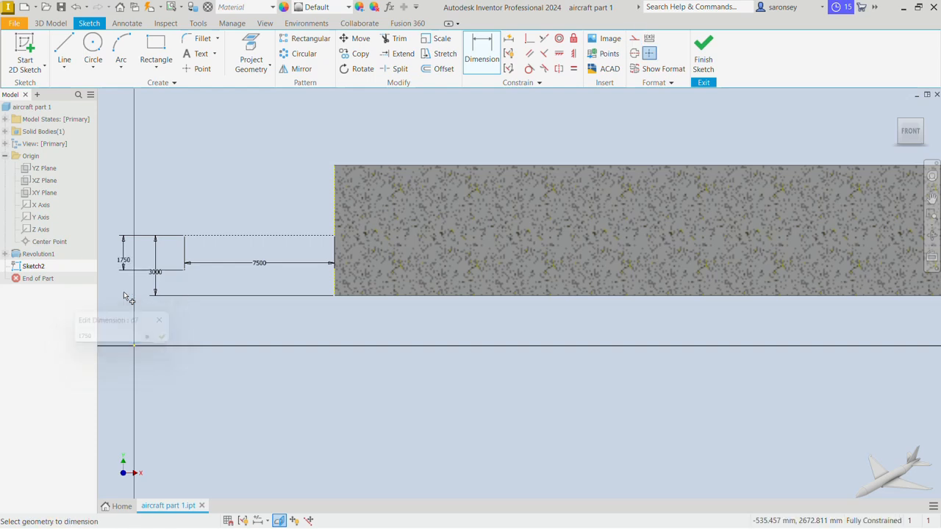
Draw a three-point arc, radius about 12633 mm, bulging upward from the vertical line's upper end to the projected edge's upper end.
left_click(122, 44)
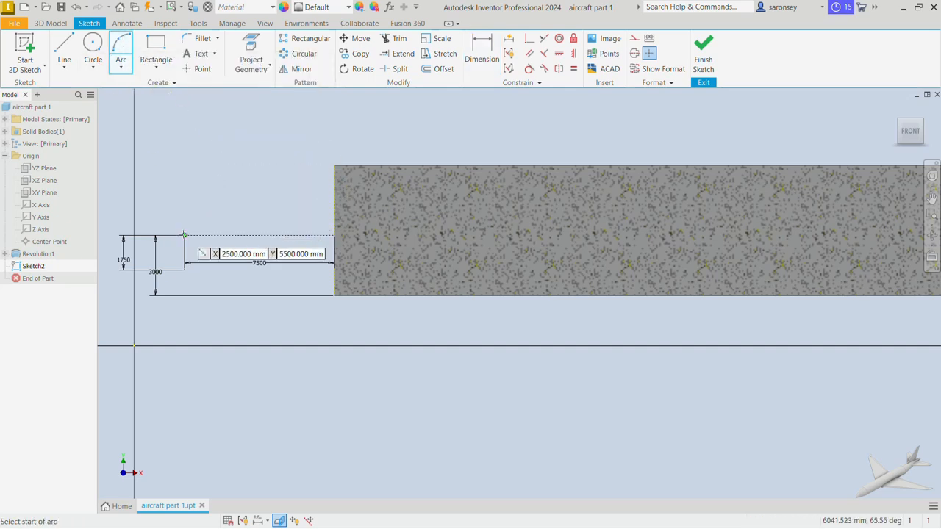
left_click(183, 235)
left_click(334, 166)
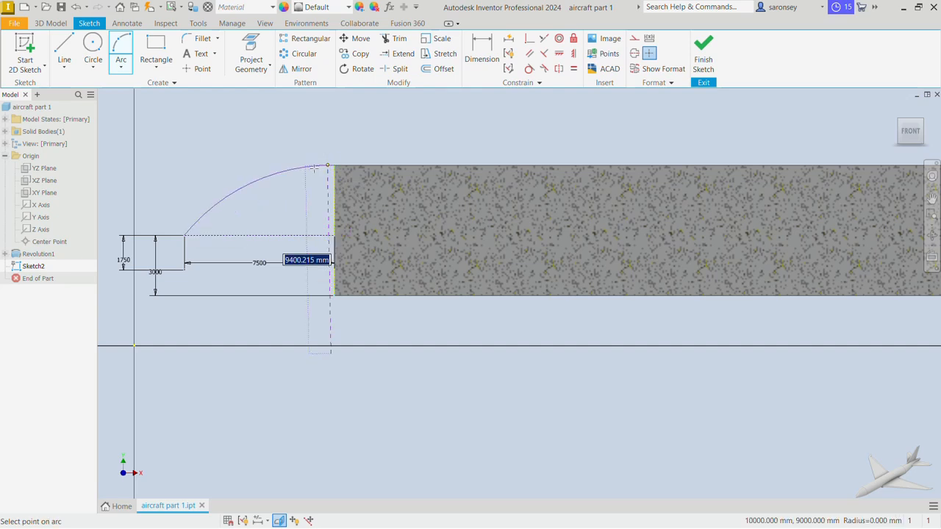
left_click(269, 184)
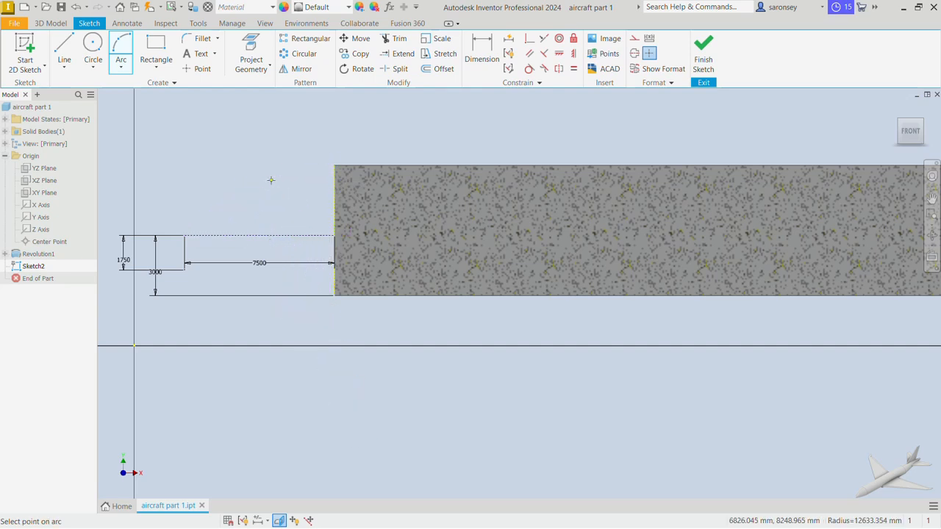
Draw a three-point arc, radius about 21437 mm, bulging downward from the vertical line's lower end to the projected edge's lower end.
left_click(184, 271)
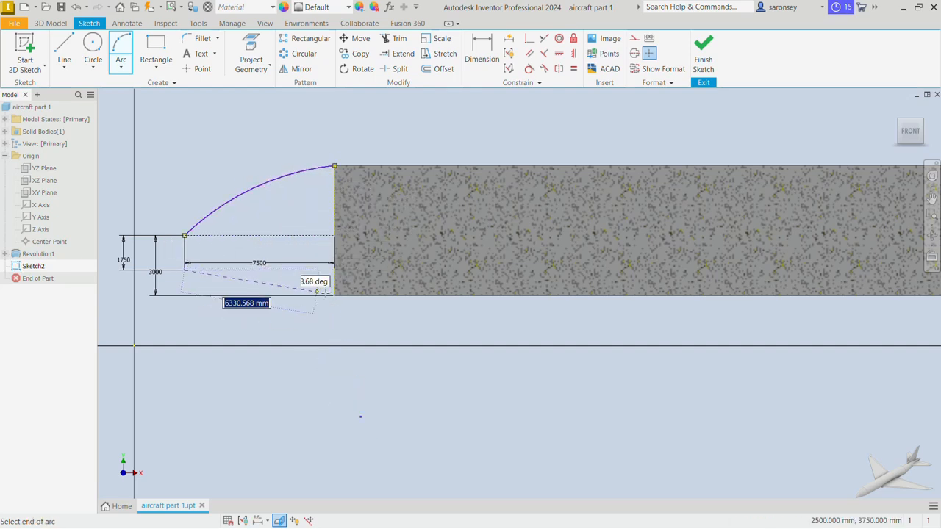
left_click(334, 295)
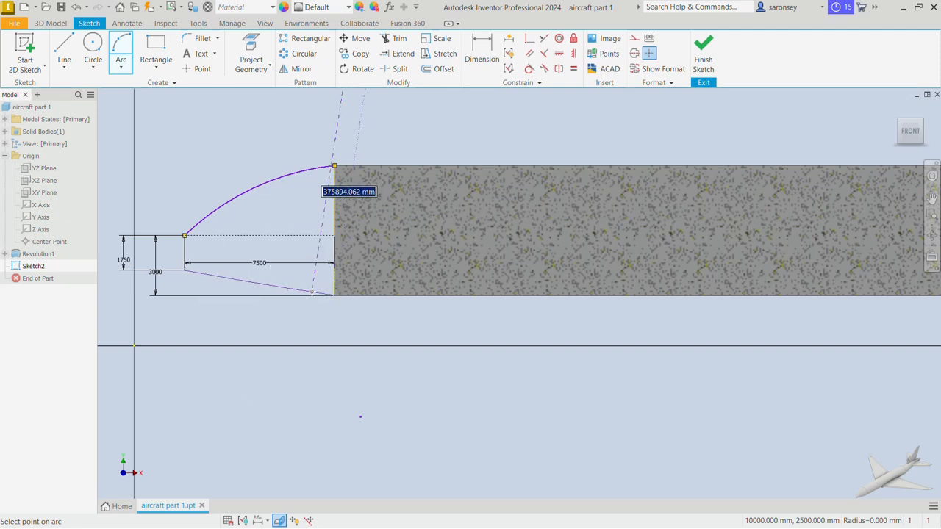
left_click(267, 291)
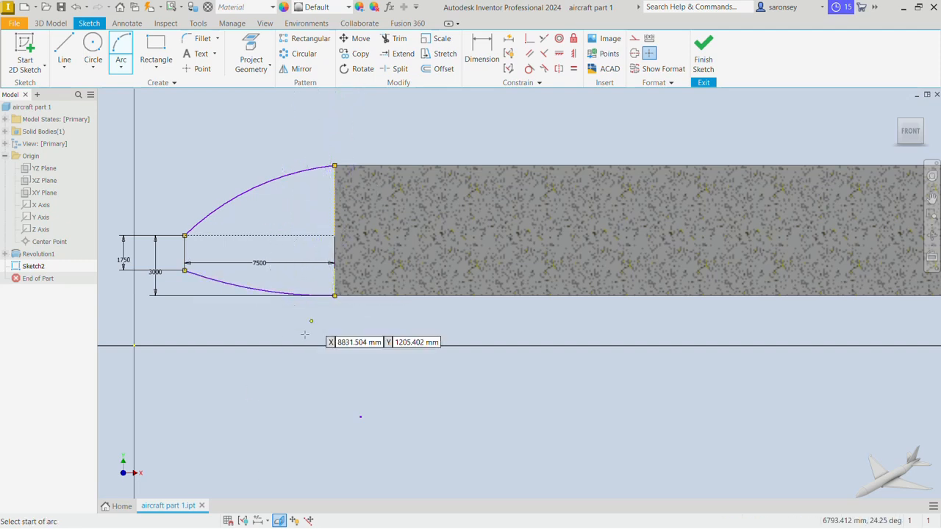
right_click(304, 340)
left_click(338, 334)
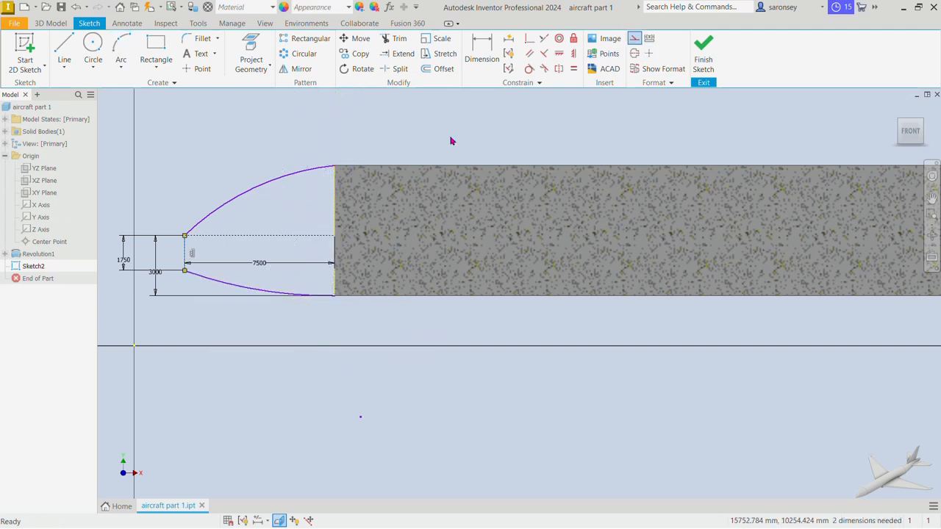
Dimension the upper nose arc with a radius of 9785.714 mm.
left_click(478, 55)
left_click(260, 181)
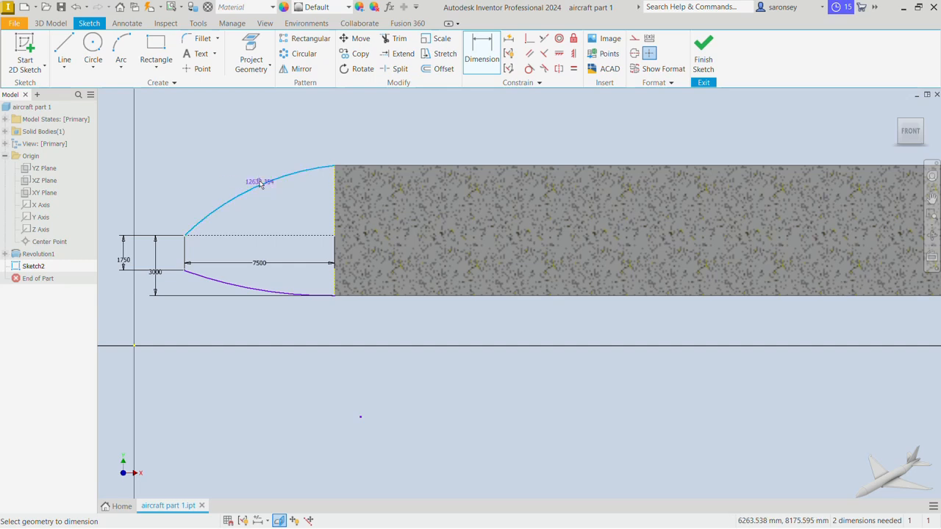
left_click(253, 167)
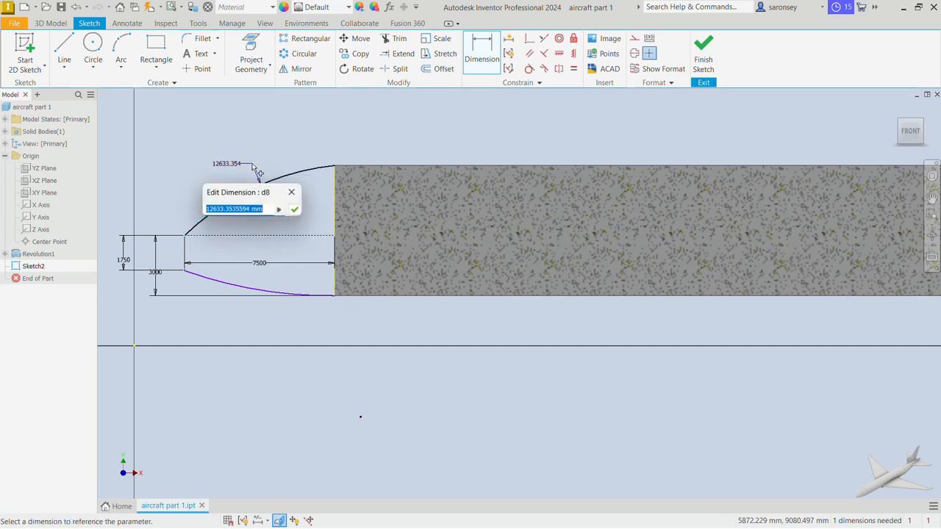
type("9785.714")
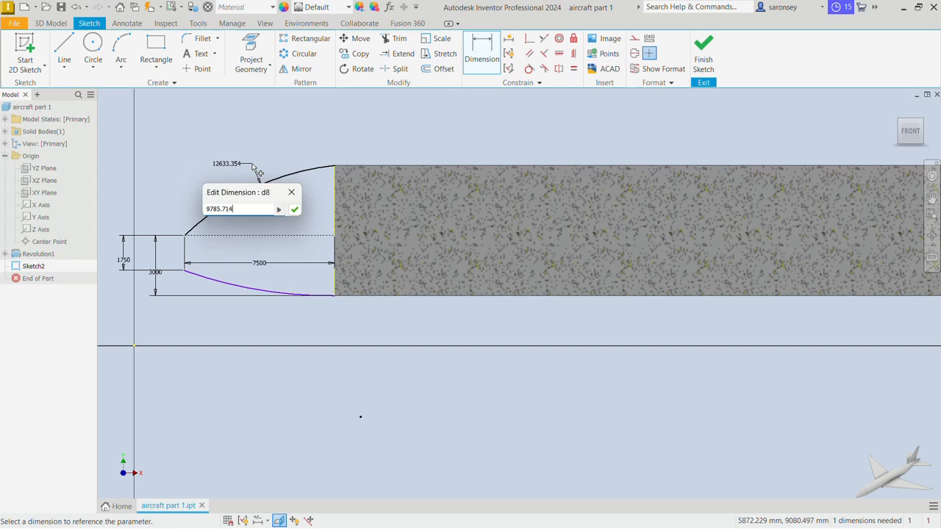
key("Return")
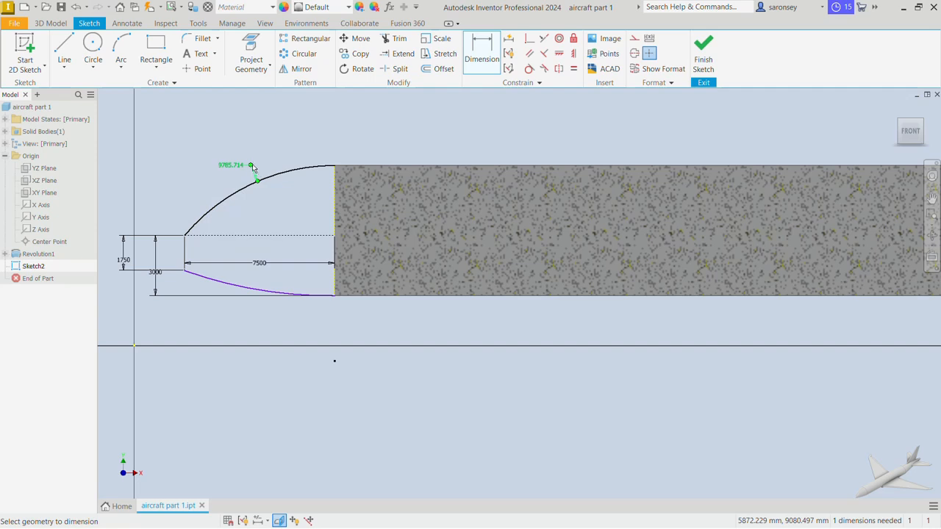
Dimension the lower nose arc with a radius of 25000 mm and finish the sketch.
left_click(245, 288)
left_click(244, 307)
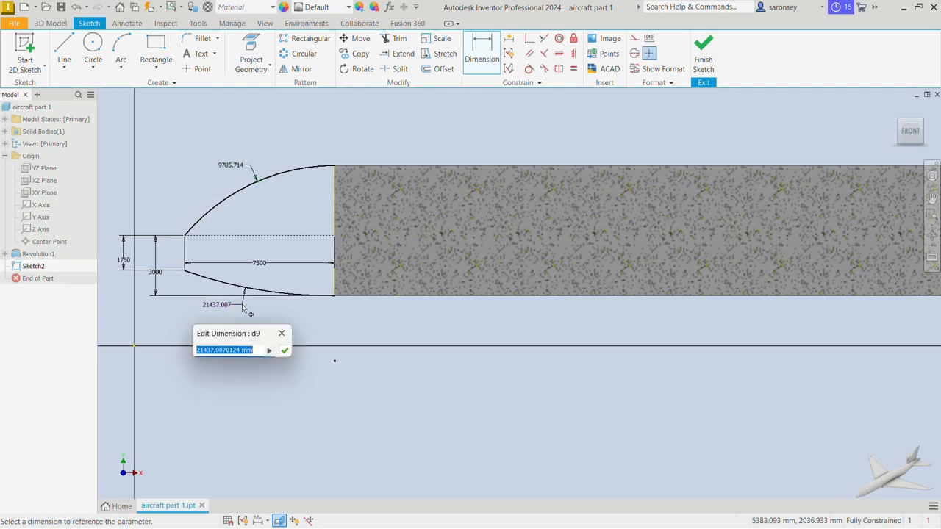
type("25000")
key("Return")
left_click(703, 52)
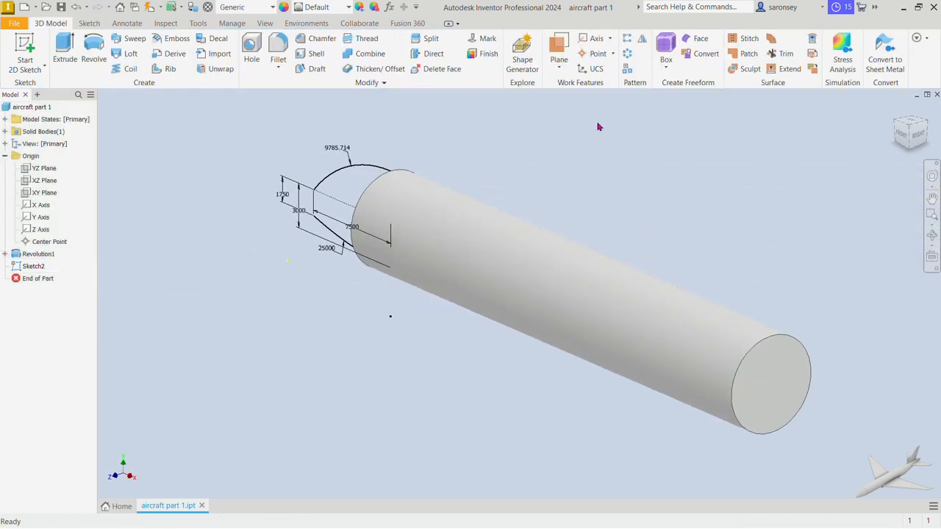
Create a work plane parallel to the YZ plane through the front endpoint of the upper nose arc.
left_click(557, 48)
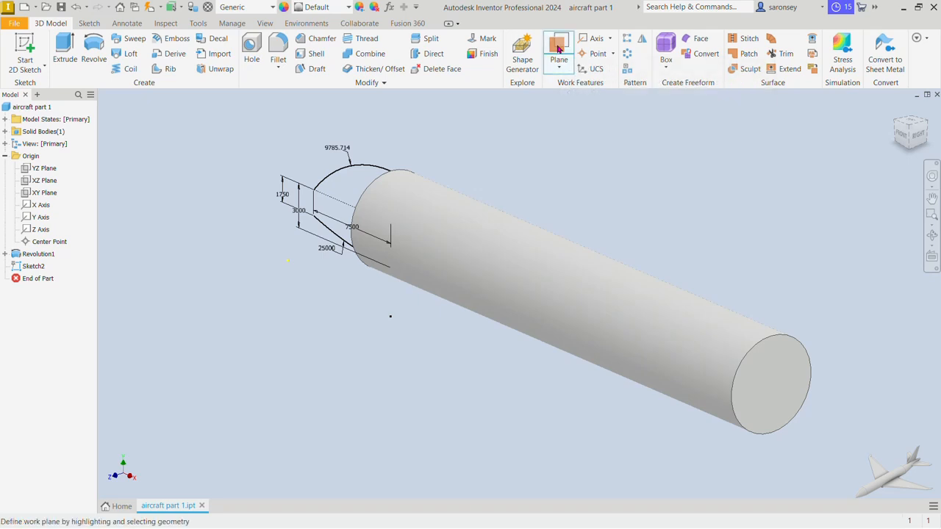
left_click(45, 170)
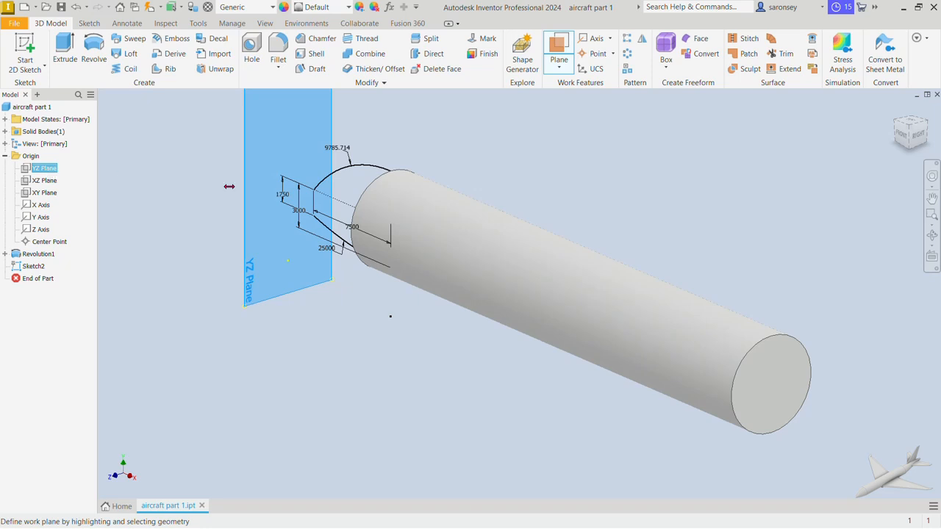
scroll(302, 187, "up", 5)
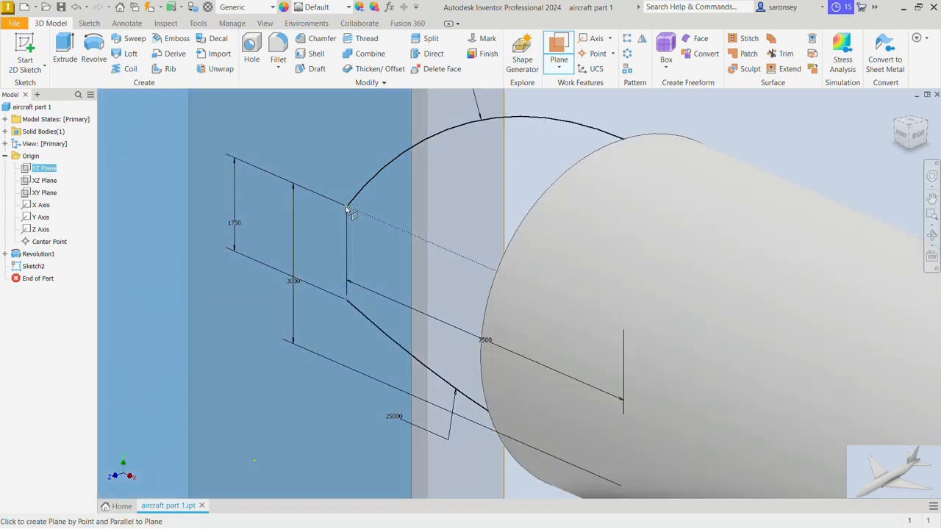
left_click(348, 208)
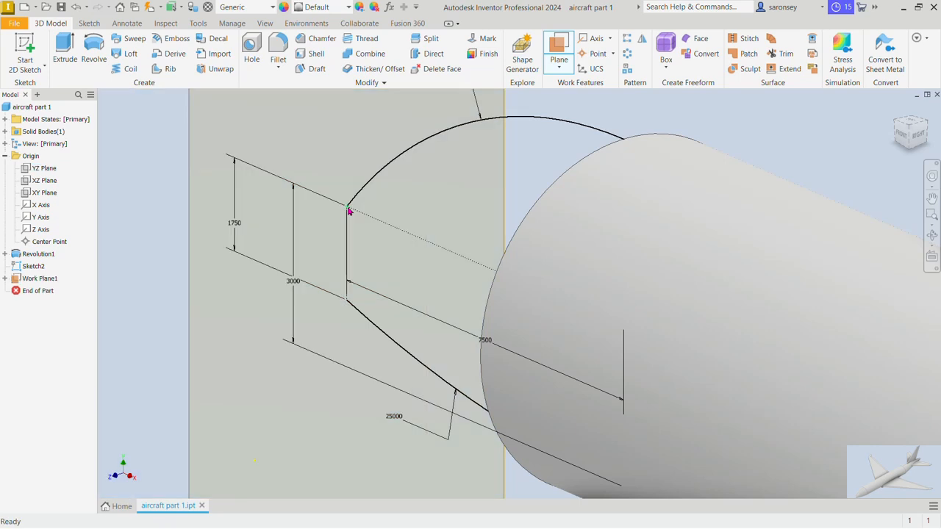
Start a new sketch on the work plane at the nose tip and orient the view to an isometric showing the nose arcs.
scroll(433, 166, "down", 5)
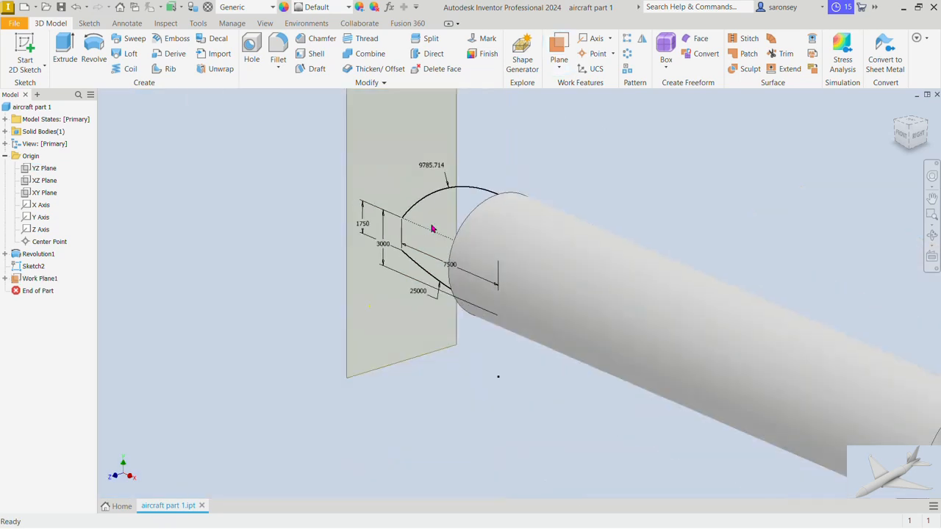
left_click(455, 148)
left_click(468, 139)
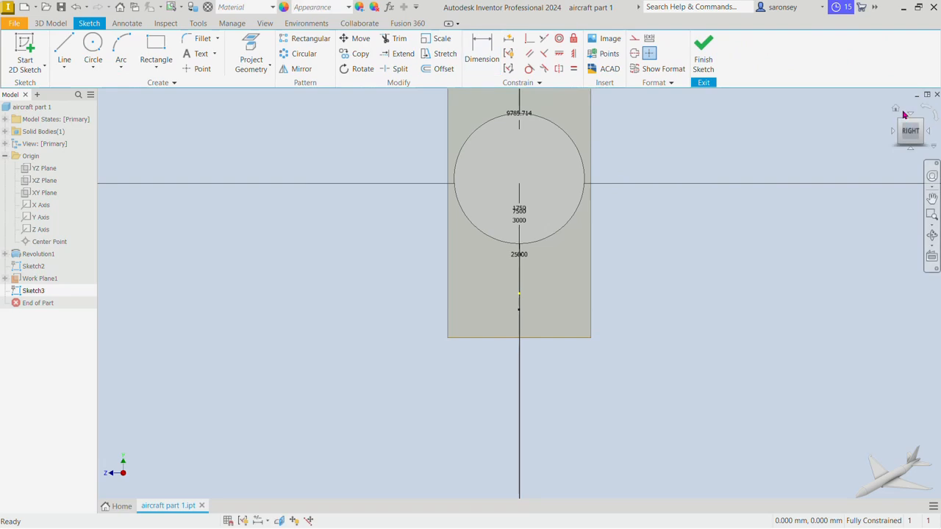
left_click(923, 124)
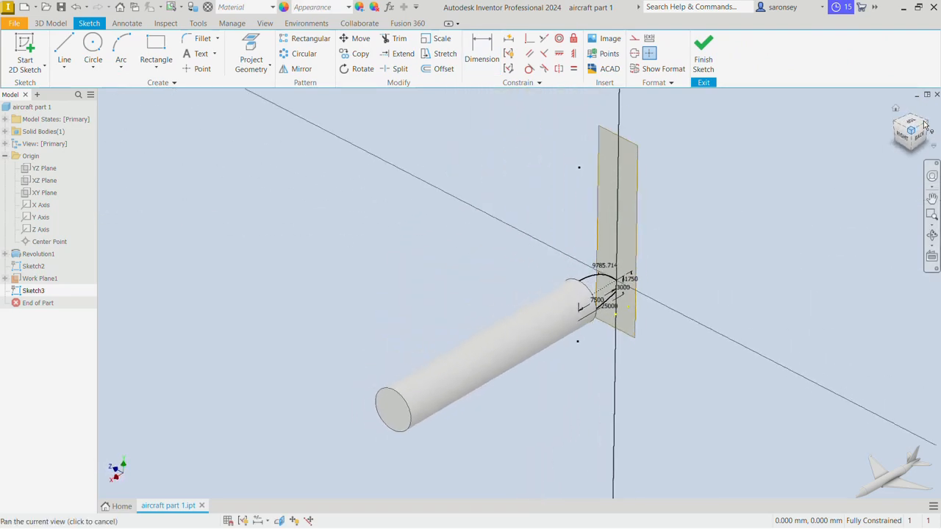
scroll(654, 276, "up", 5)
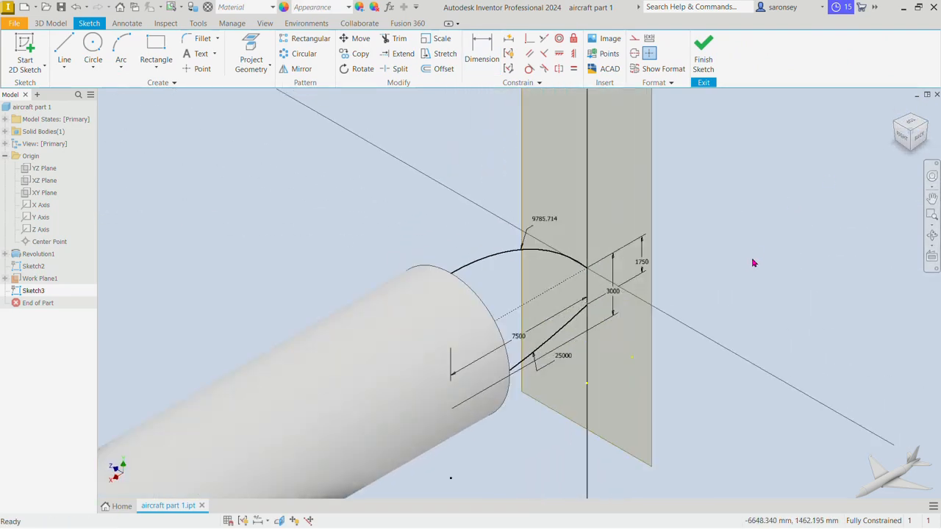
Project the front endpoint of the upper nose arc into the sketch on the work plane.
left_click(272, 68)
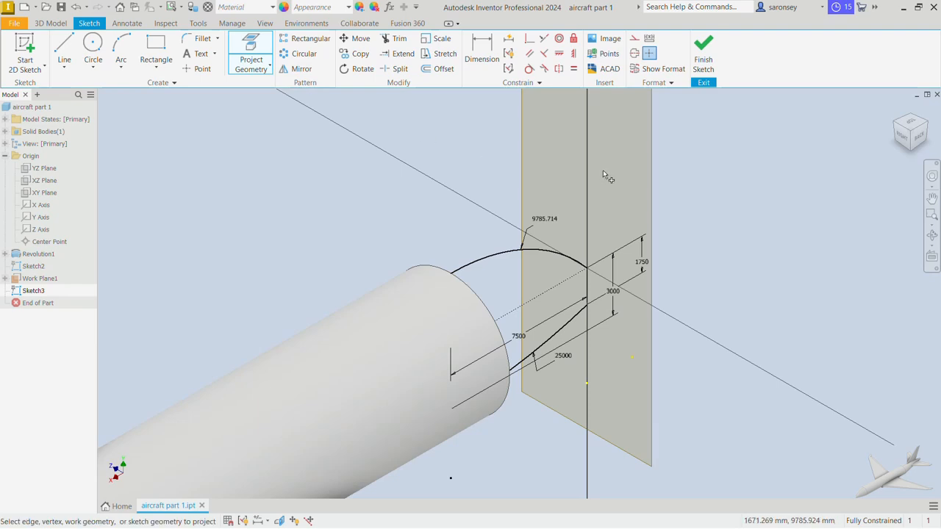
left_click(588, 269)
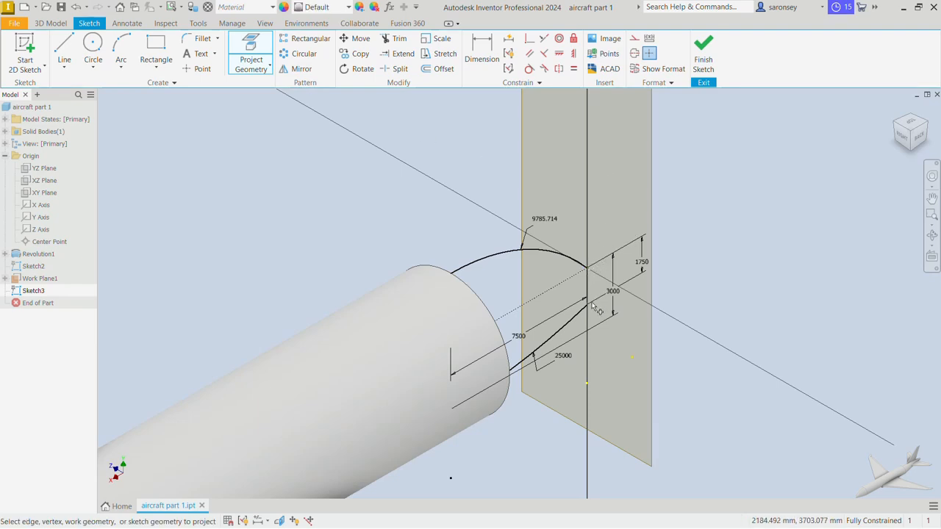
right_click(754, 208)
left_click(781, 202)
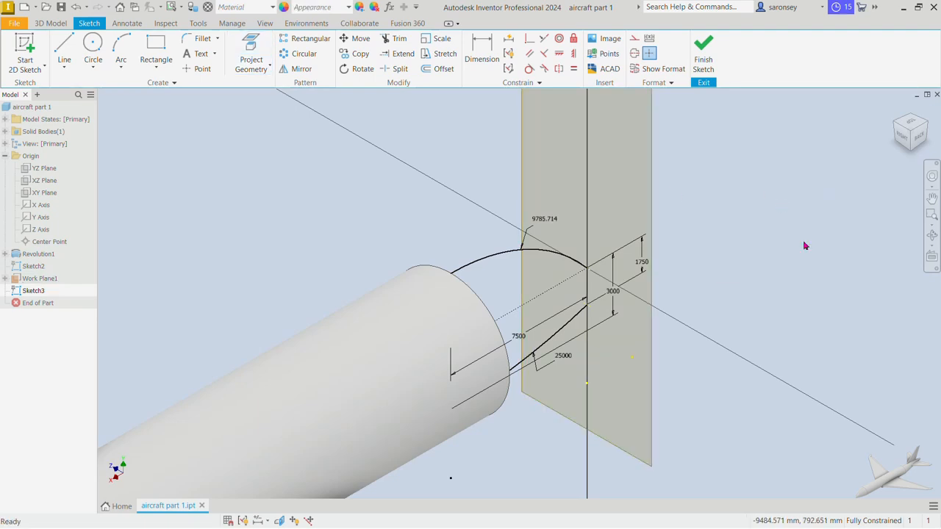
Draw a circle 1750 mm in diameter, centred on the vertical line below the projected nose point.
left_click(923, 137)
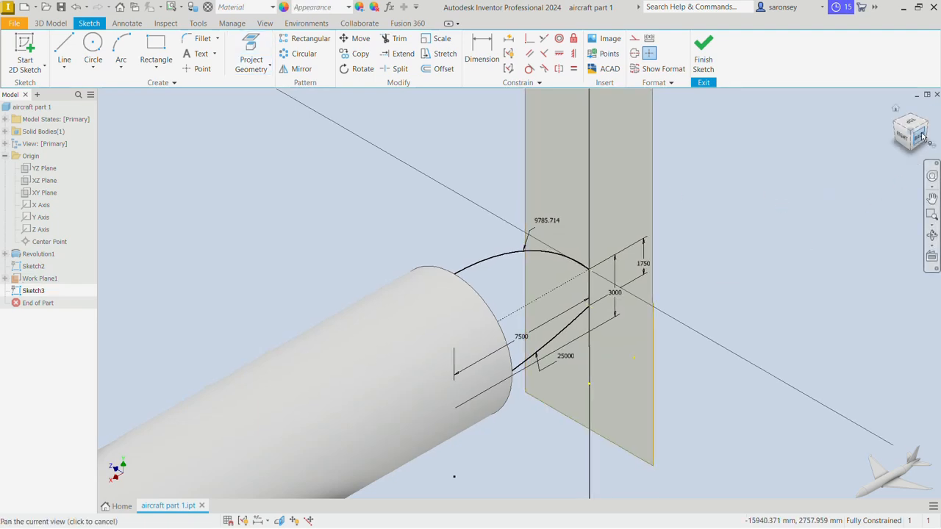
left_click(929, 137)
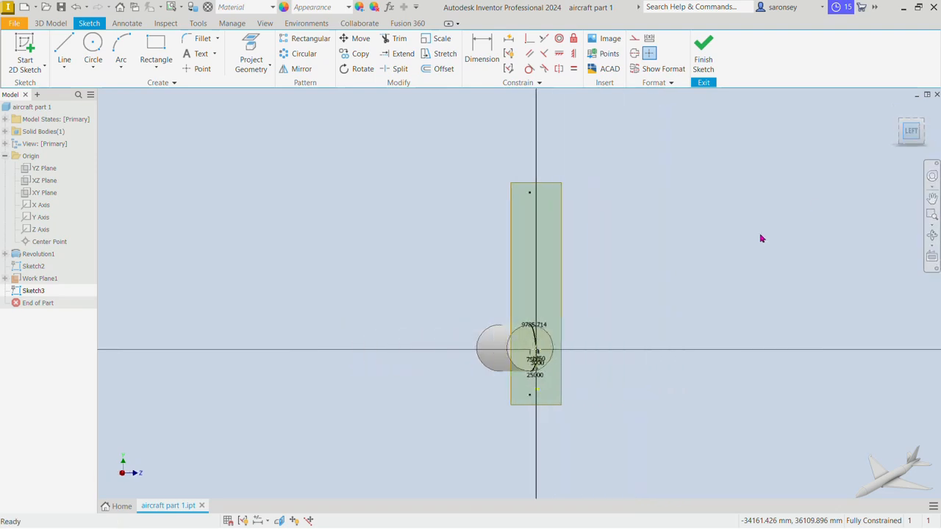
scroll(524, 353, "up", 5)
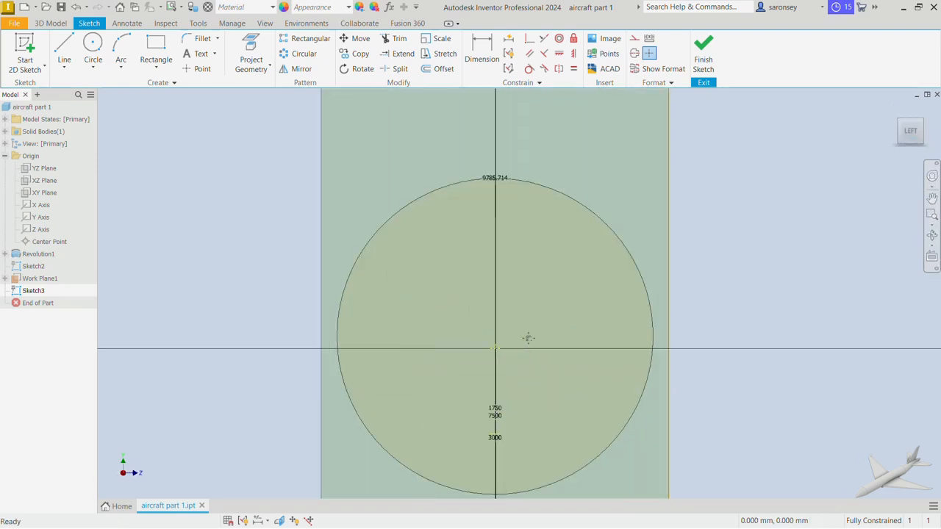
middle_click_drag(528, 338, 541, 296)
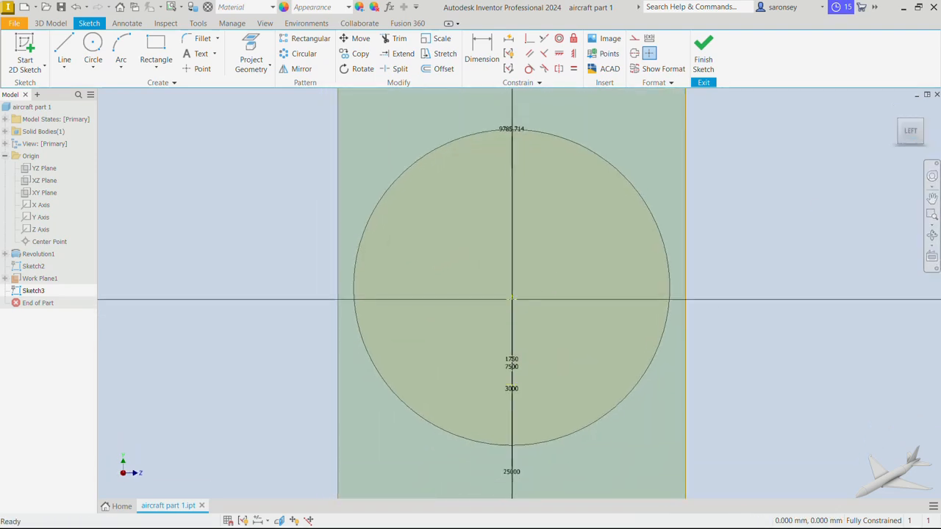
left_click(93, 46)
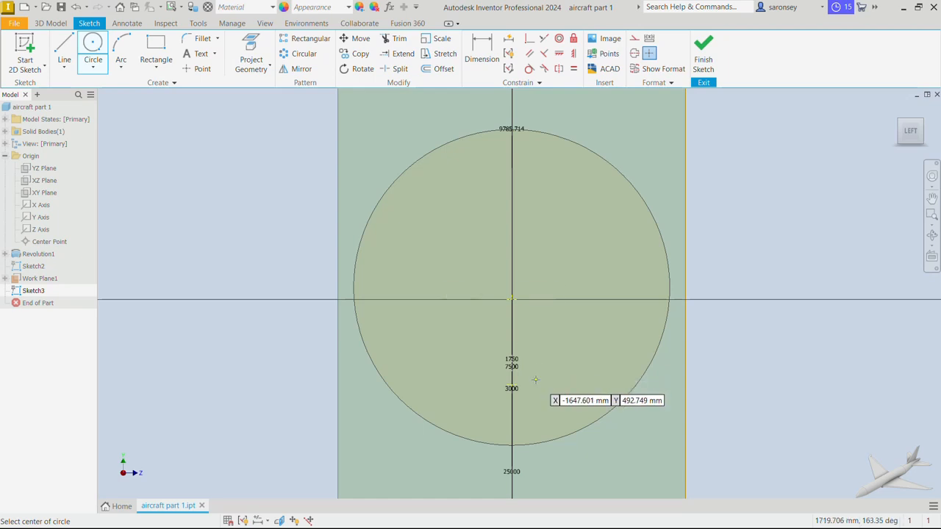
scroll(532, 371, "up", 3)
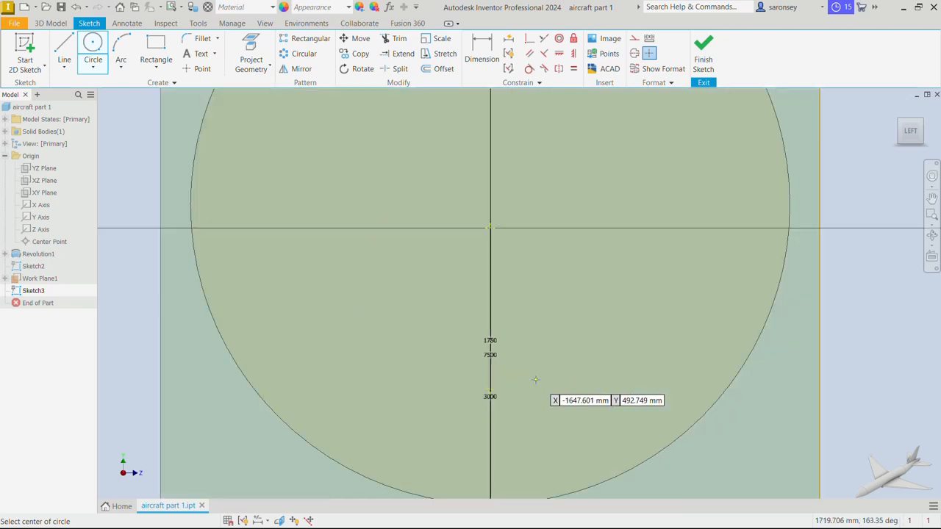
left_click(490, 299)
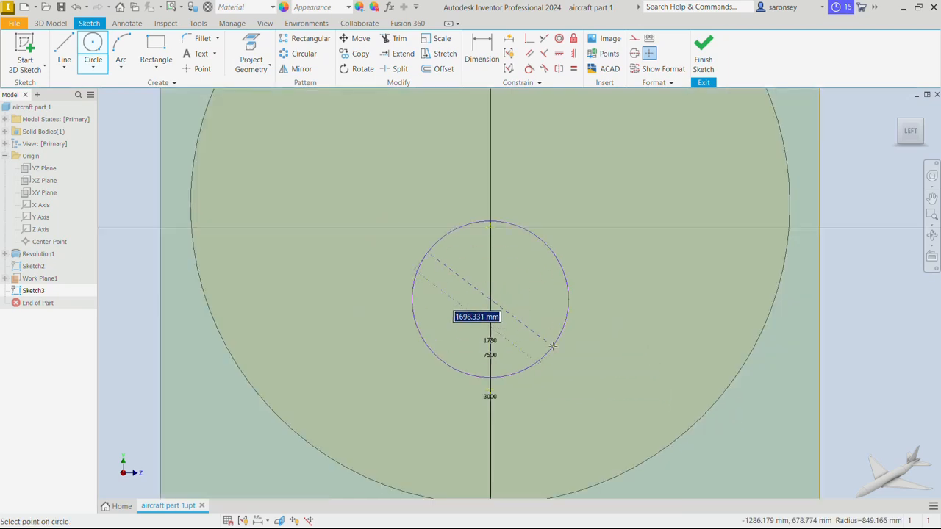
type("1750")
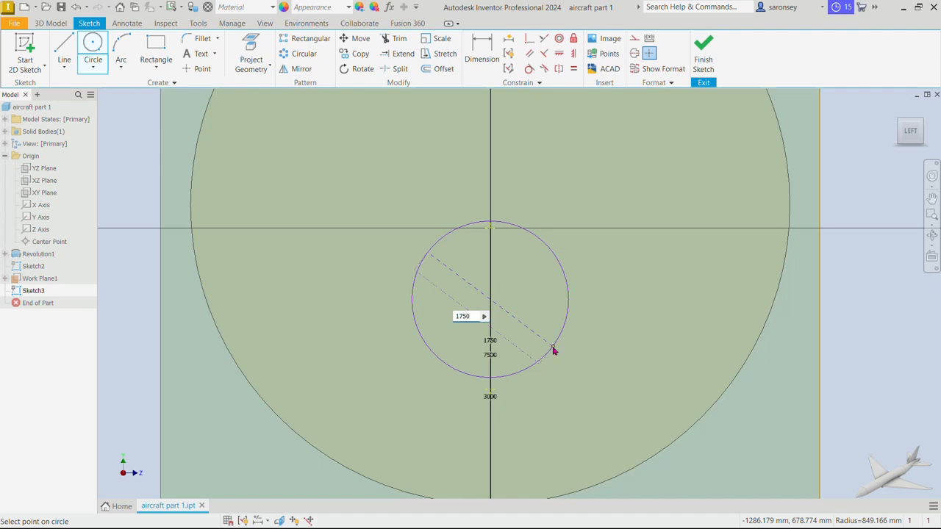
key("Return")
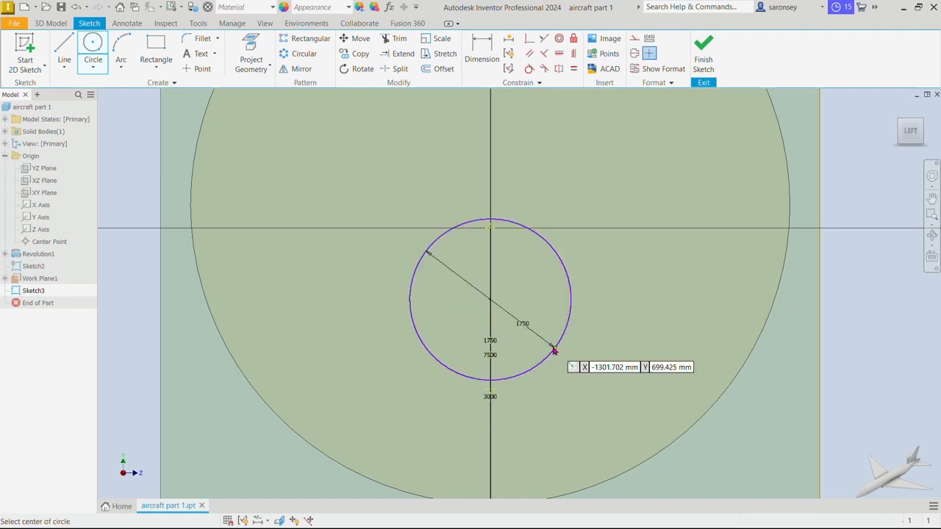
Make the circle coincident with the projected point, align its centre to that point with a horizontal constraint, and finish the sketch.
left_click(529, 38)
left_click(516, 219)
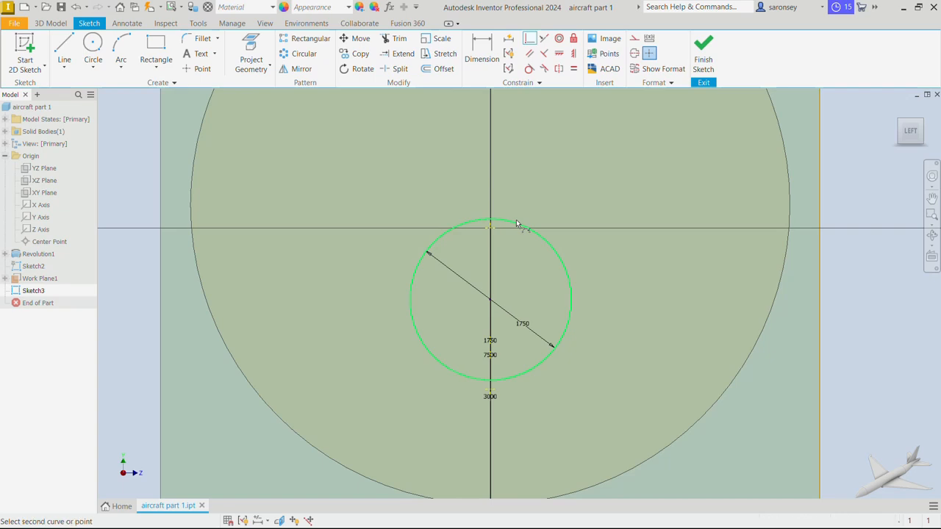
left_click(494, 230)
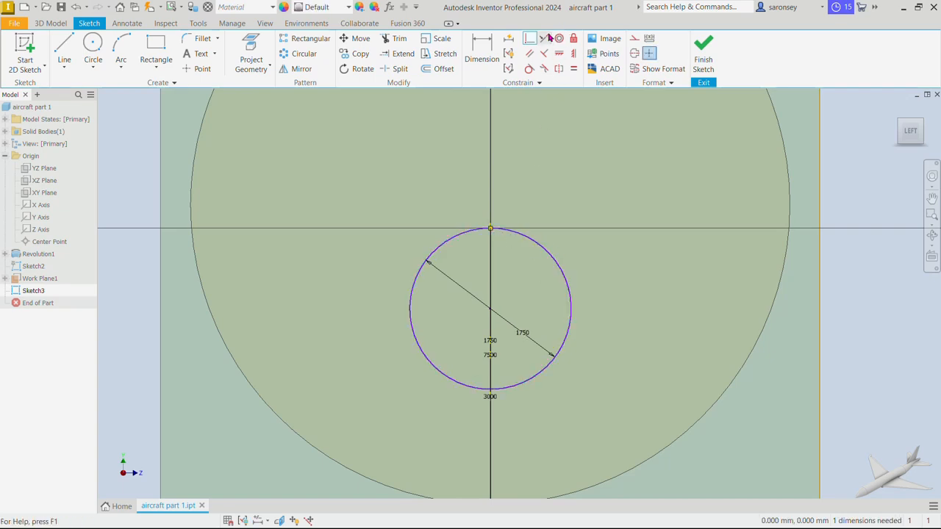
left_click(561, 54)
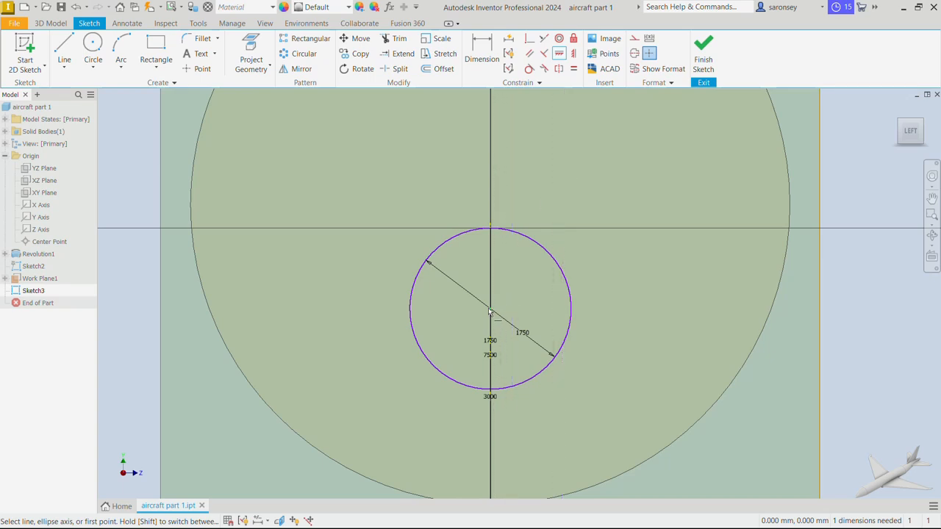
left_click(497, 234)
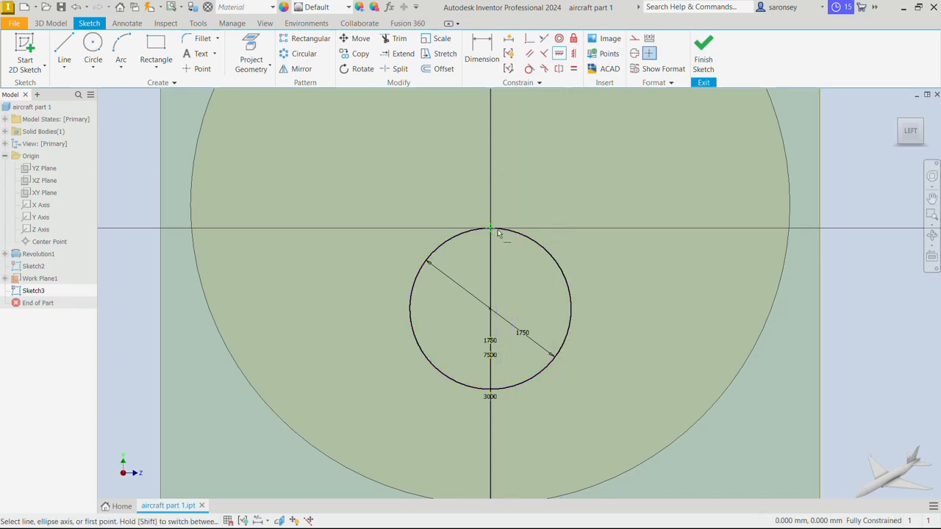
key("Escape")
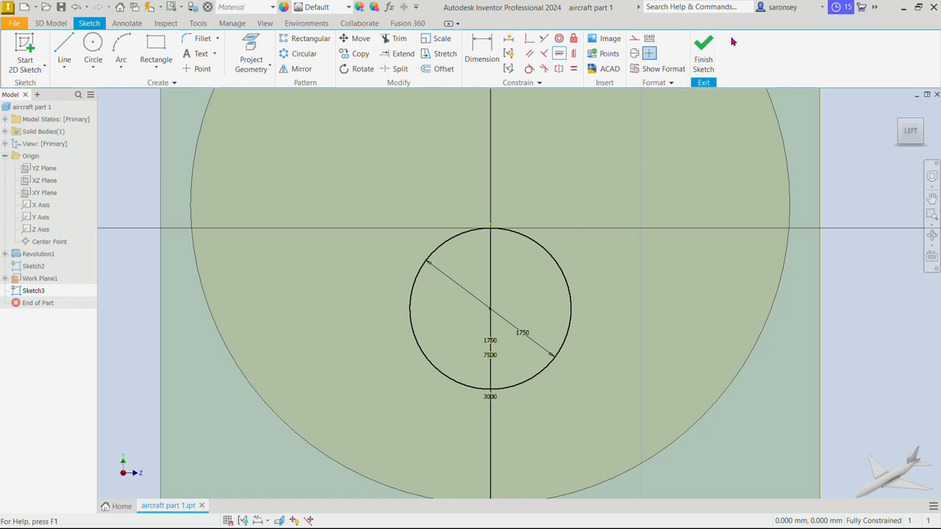
key("F6")
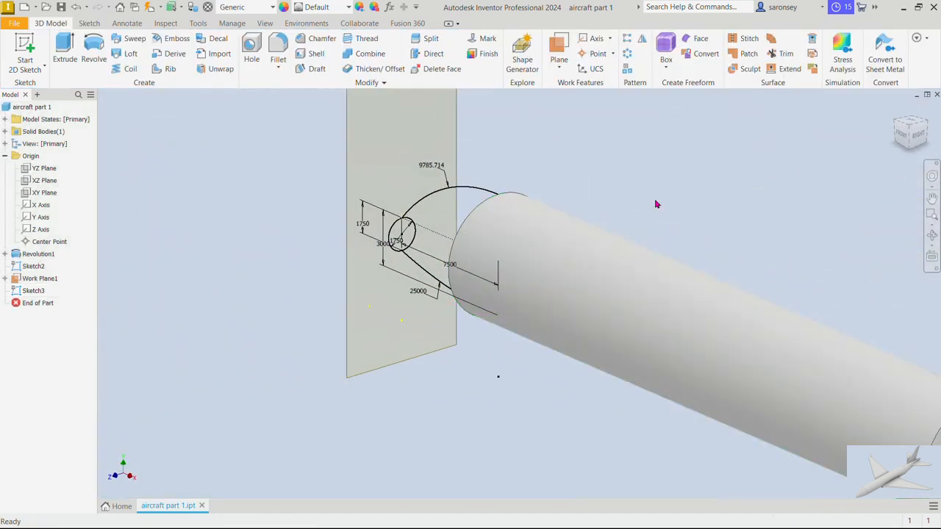
Start a loft using the fuselage's front circular face and the nose tip circle as sections.
left_click(925, 126)
left_click(925, 127)
left_click(925, 127)
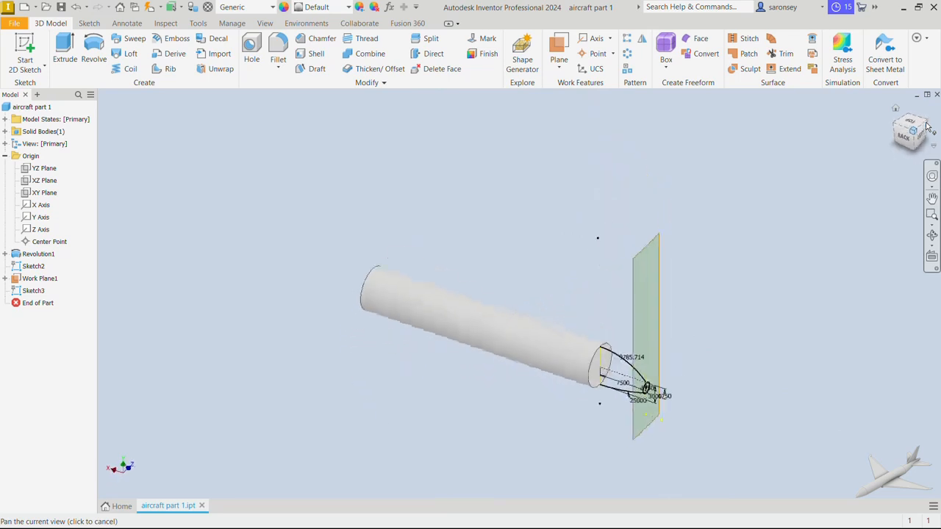
left_click(924, 127)
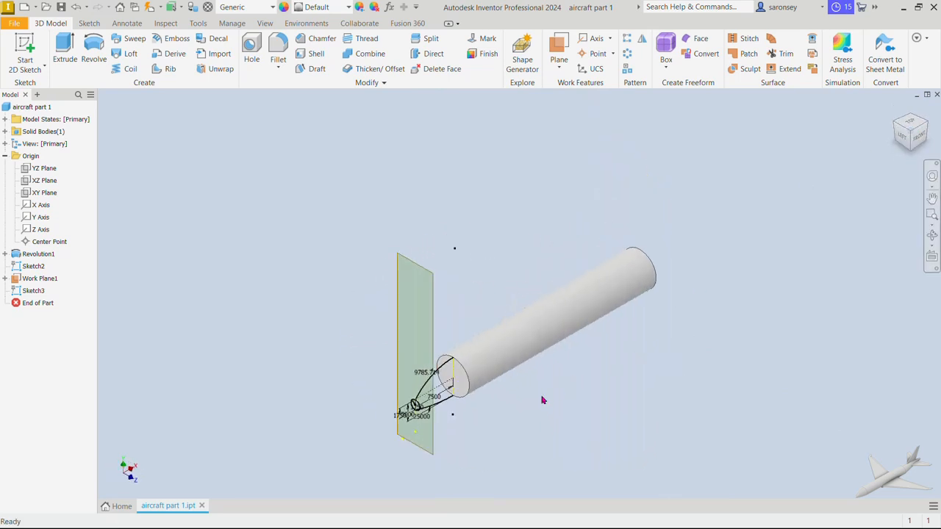
scroll(499, 309, "up", 3)
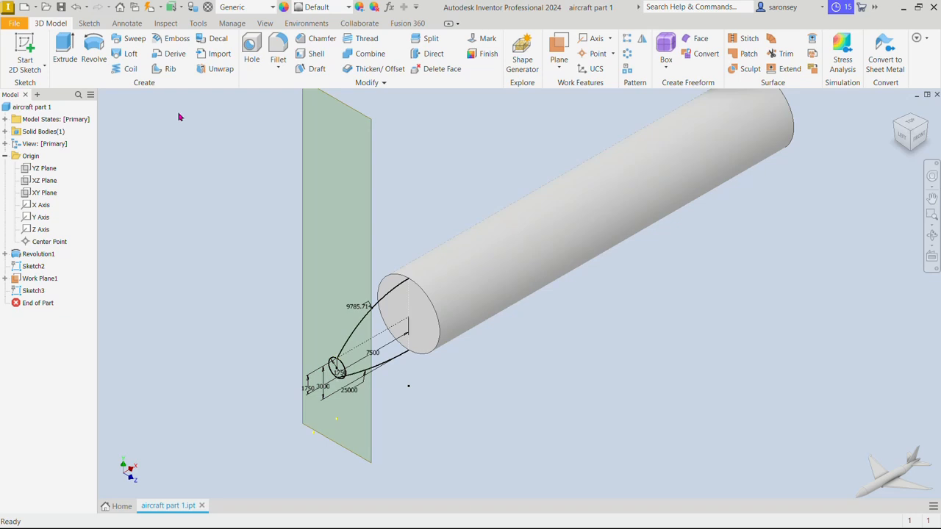
left_click(130, 54)
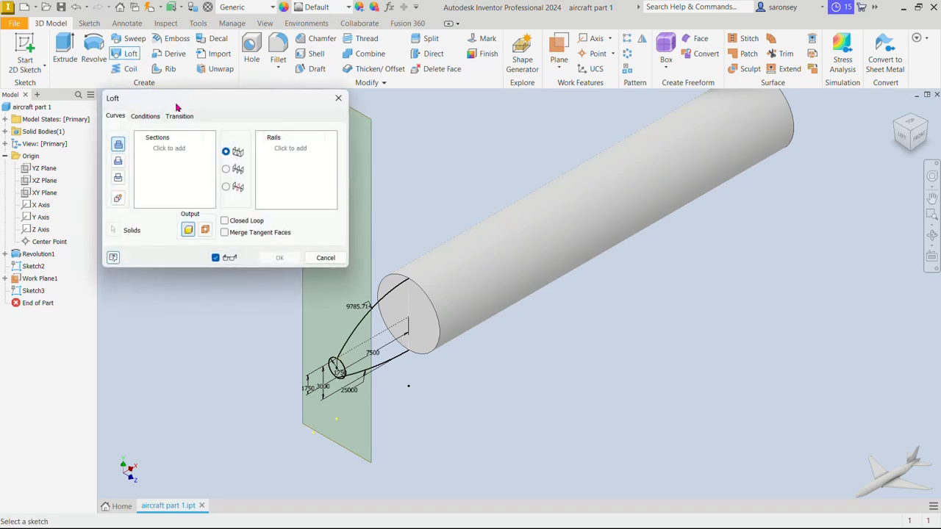
left_click(422, 300)
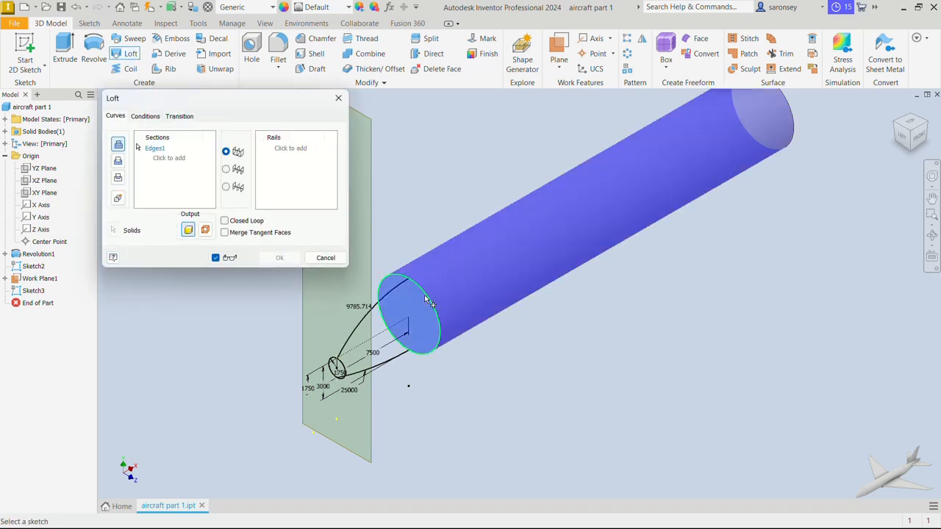
left_click(347, 369)
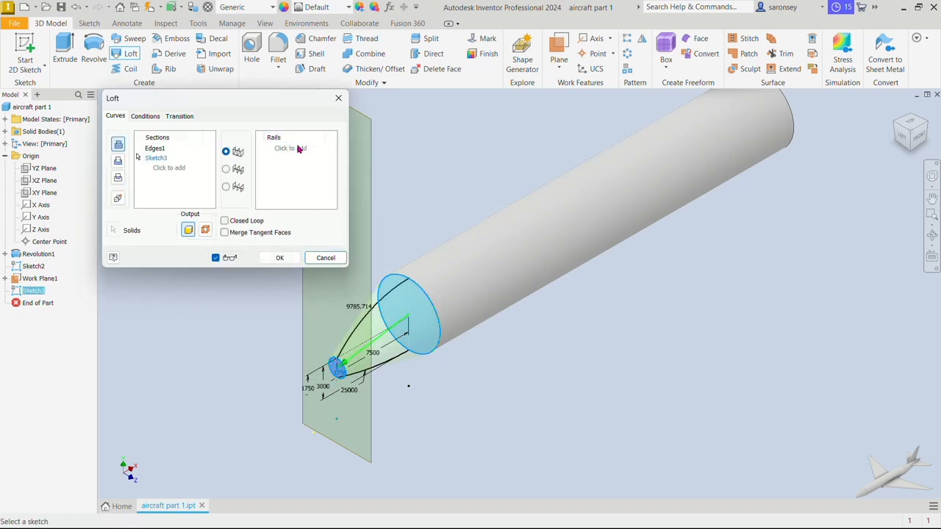
Add the upper and lower nose arcs as loft rails and create the solid nose.
left_click(285, 149)
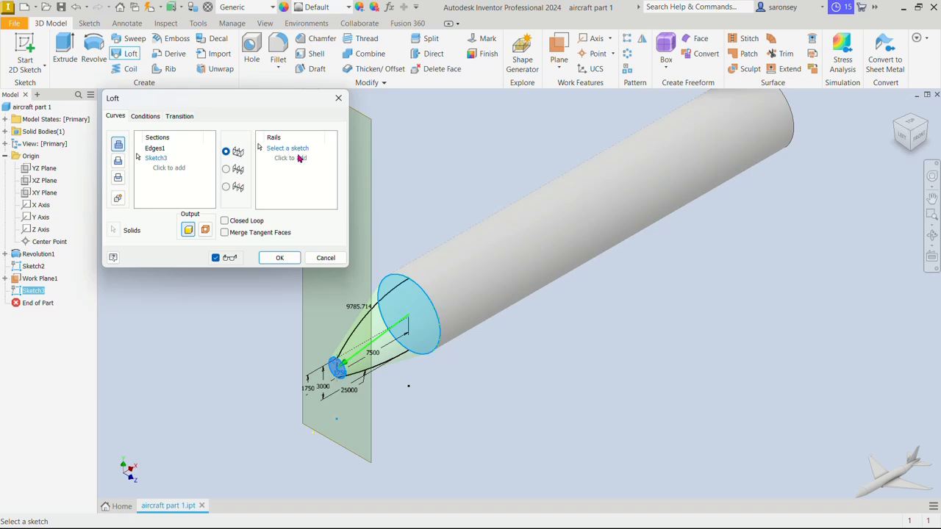
left_click(921, 140)
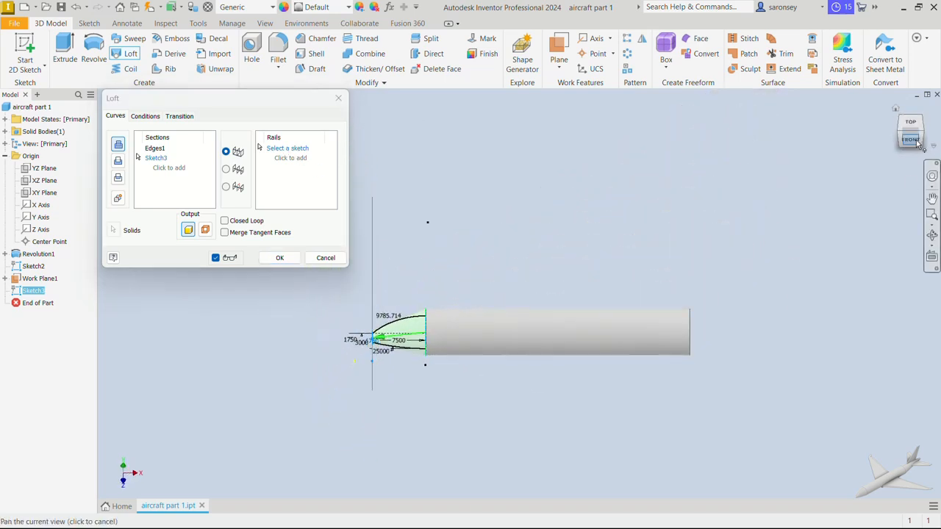
scroll(387, 357, "up", 5)
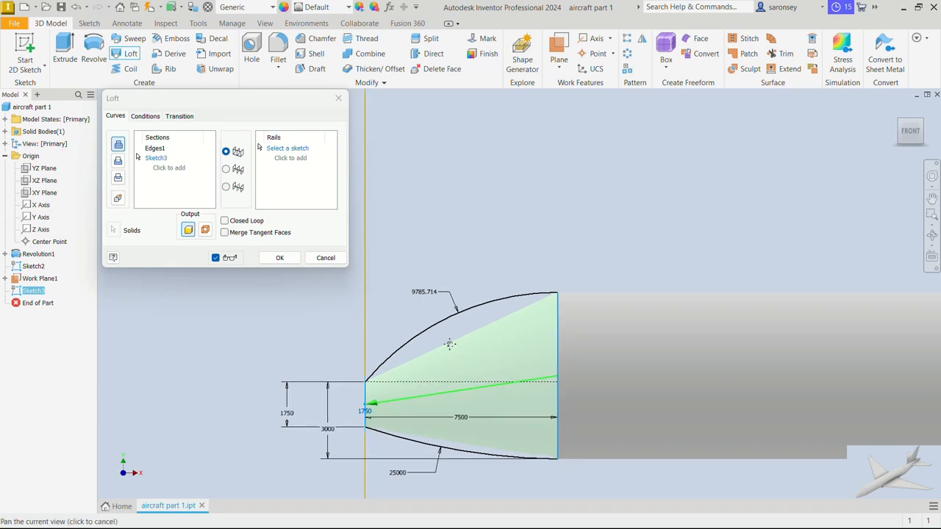
left_click(417, 257)
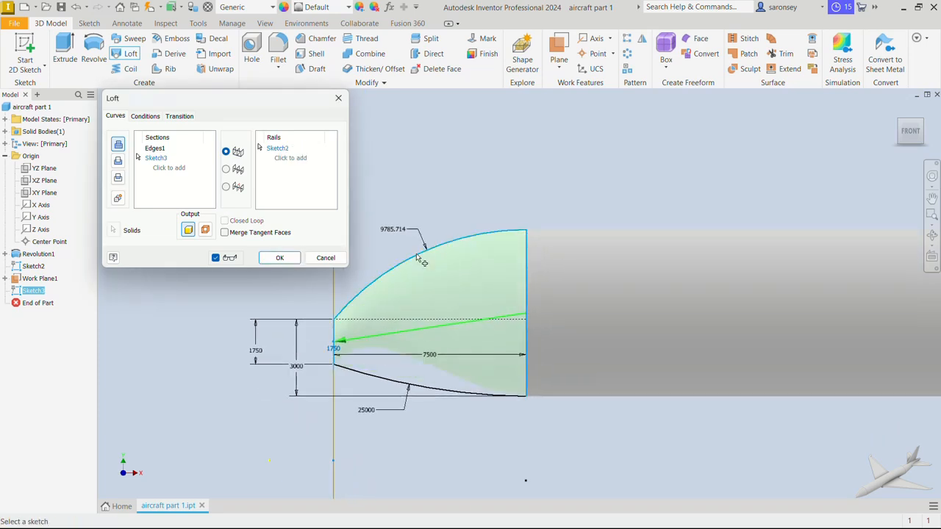
left_click(409, 385)
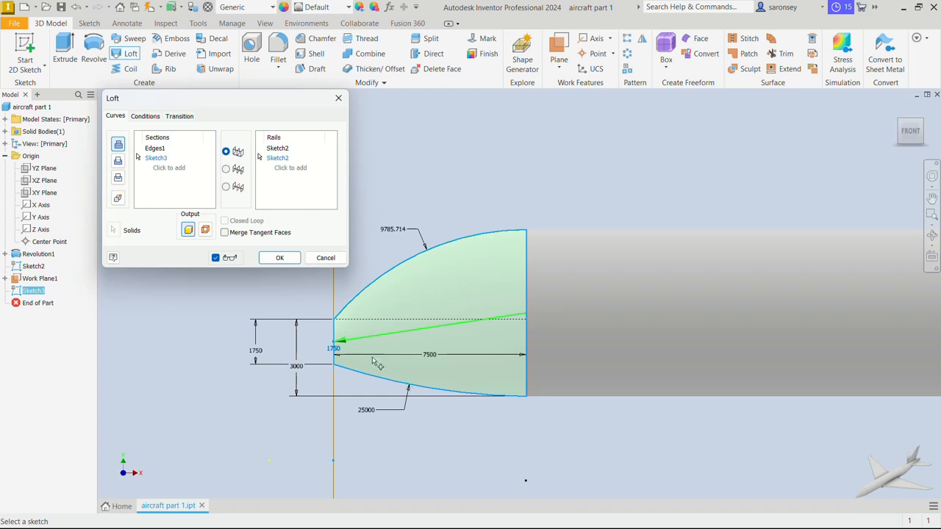
left_click(269, 259)
key("F6")
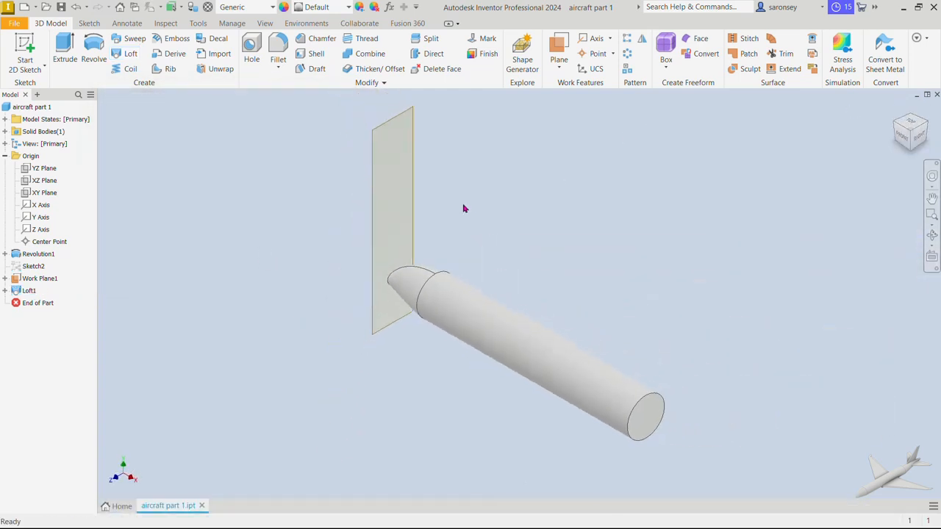
Hide the work plane at the nose tip.
left_click(42, 279)
right_click(45, 278)
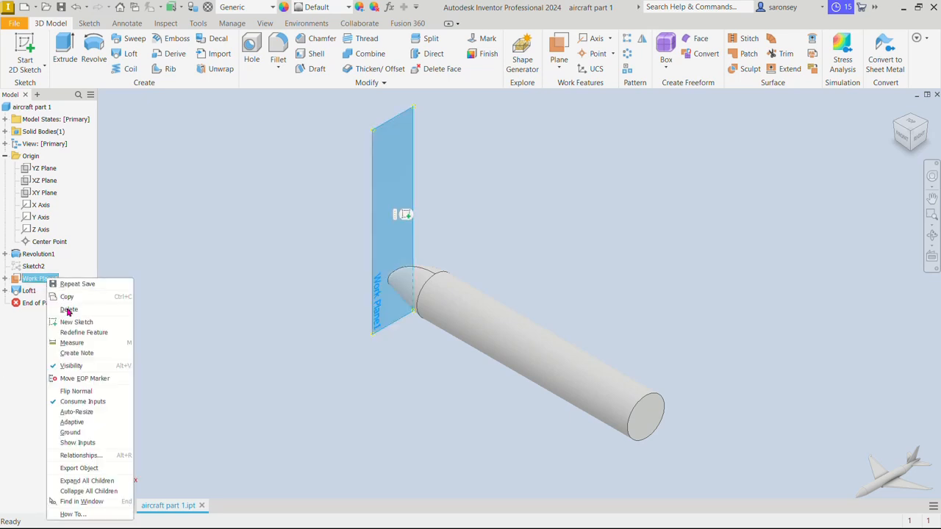
left_click(71, 365)
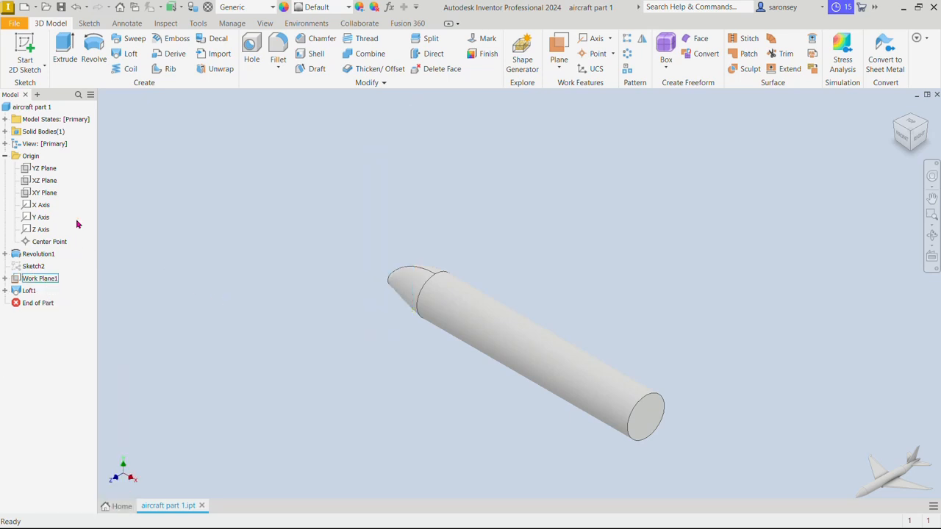
Start a new sketch on the XY plane and slice the model graphics at the sketch plane.
left_click(45, 193)
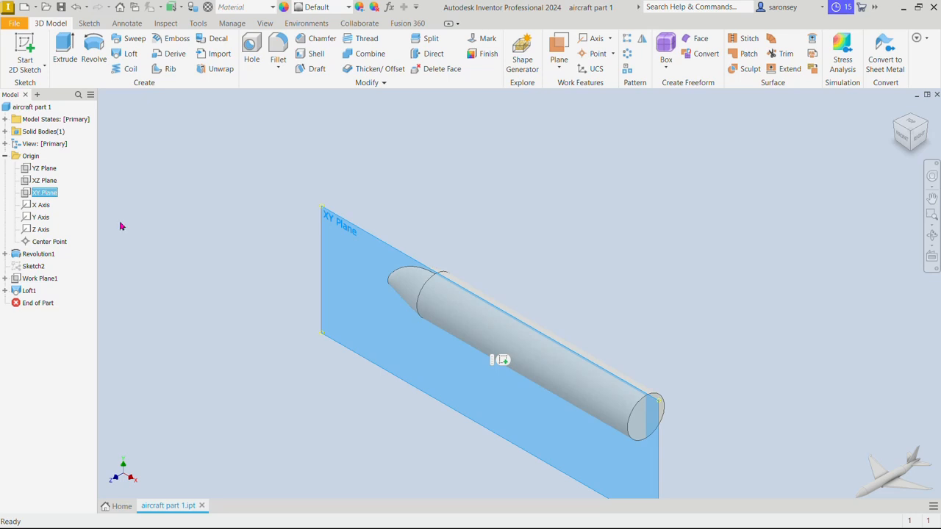
left_click(502, 359)
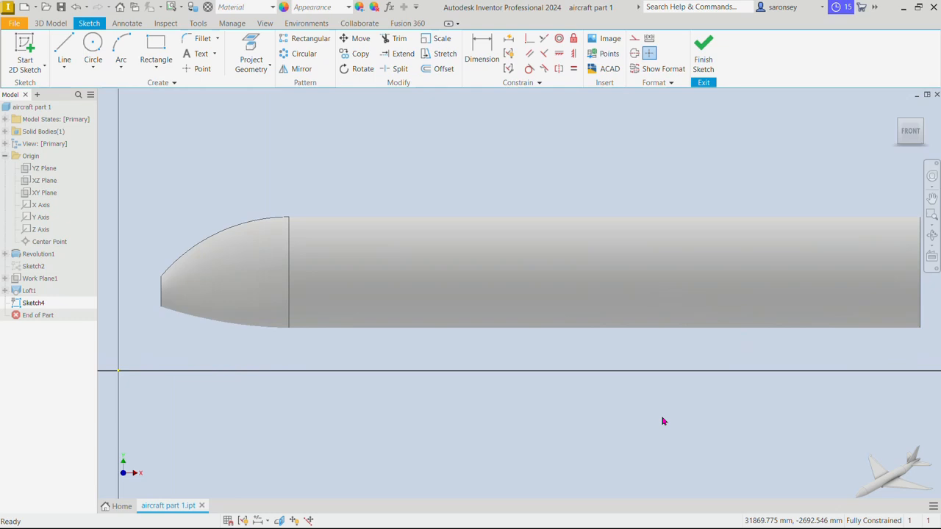
left_click(278, 520)
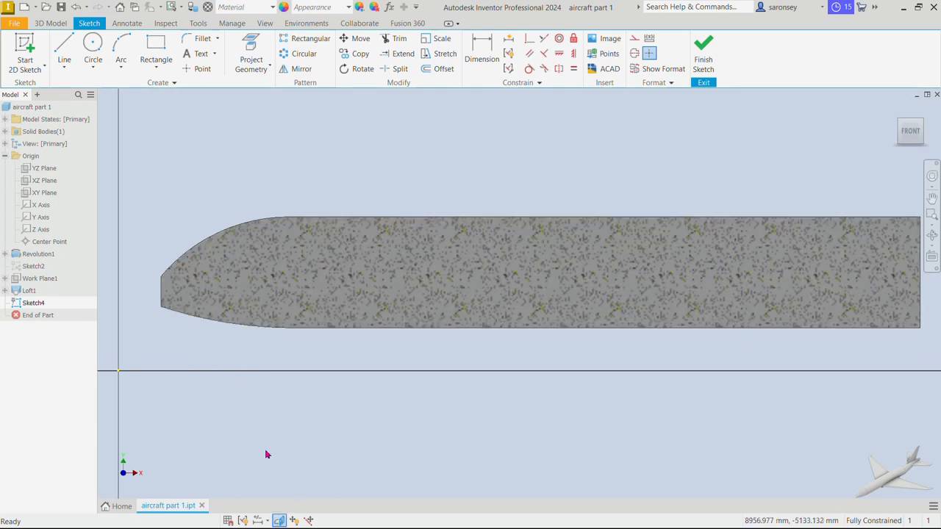
Draw a 1000 mm horizontal line forward from the midpoint of the nose's vertical front edge.
left_click(64, 50)
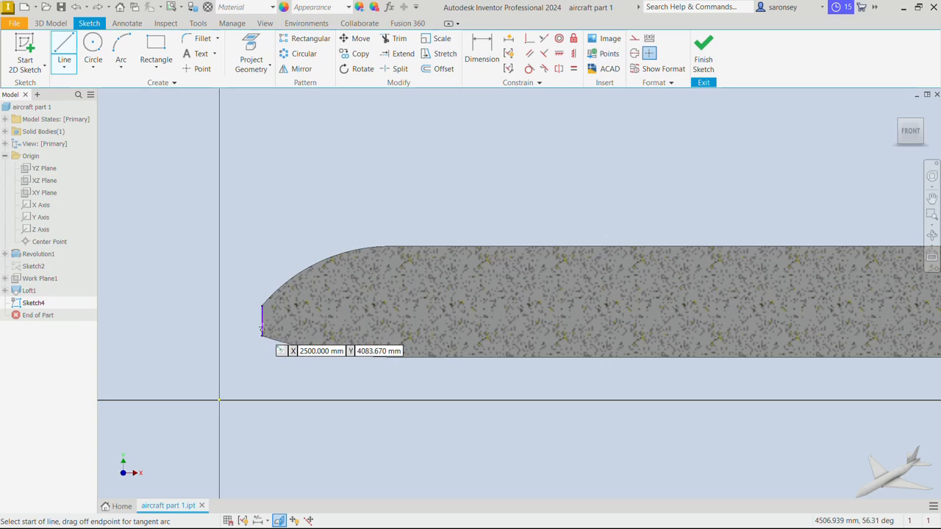
scroll(261, 320, "down", 2)
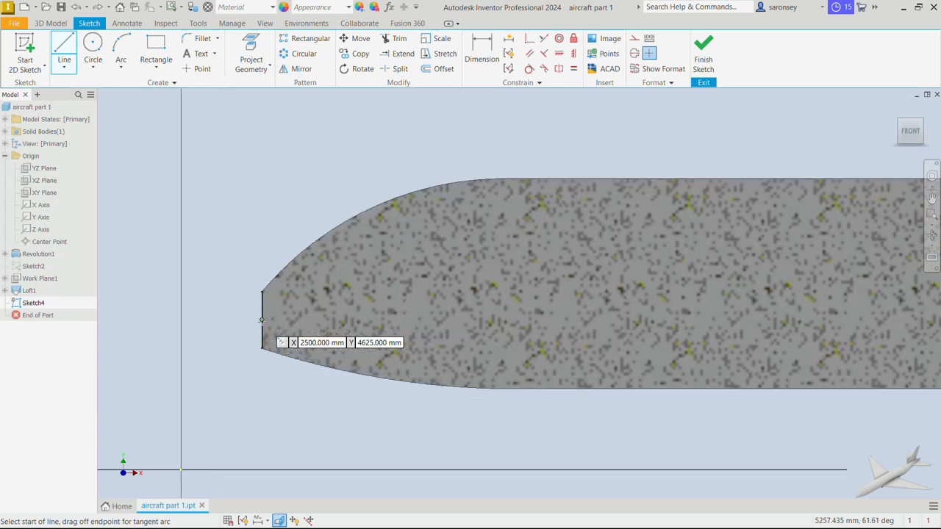
left_click(261, 320)
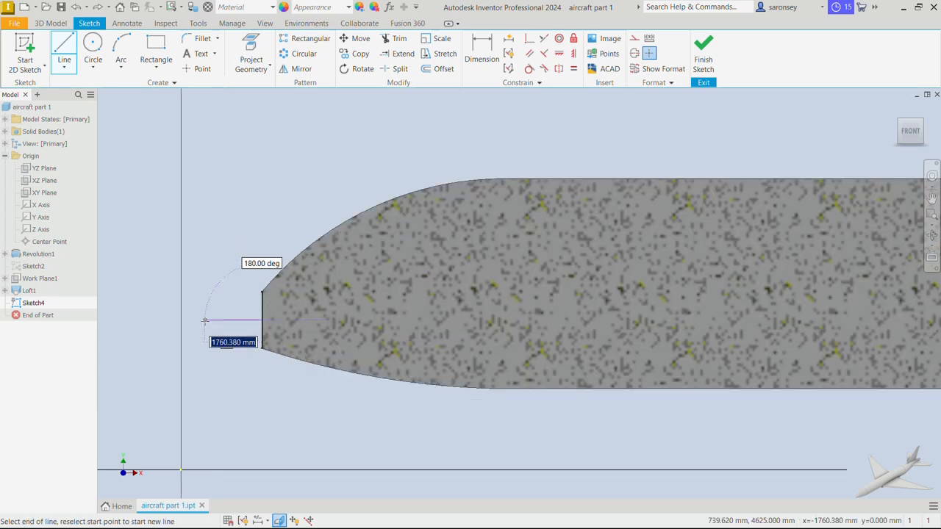
type("1000")
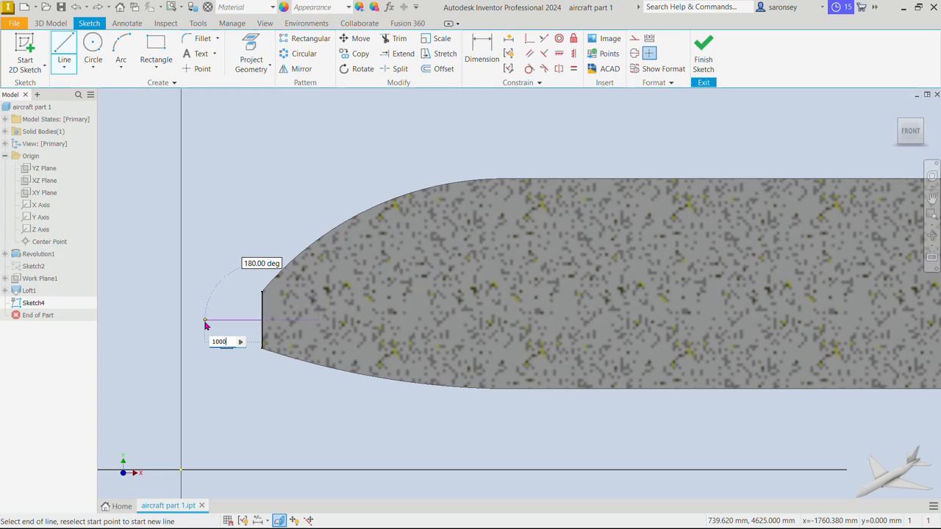
key("Return")
right_click(230, 240)
left_click(272, 242)
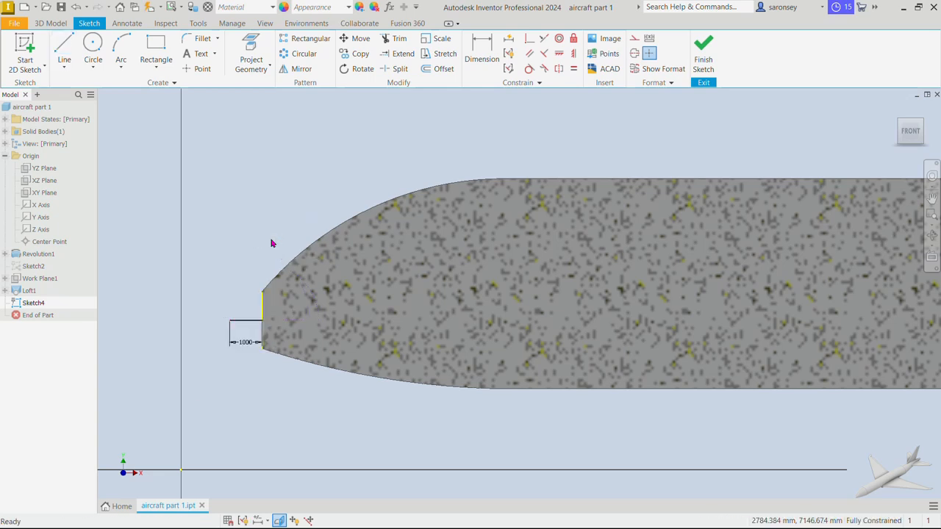
Draw a 1500 mm radius arc from the line's outer end to the upper end of the nose's front edge and finish the sketch.
left_click(123, 48)
left_click(230, 321)
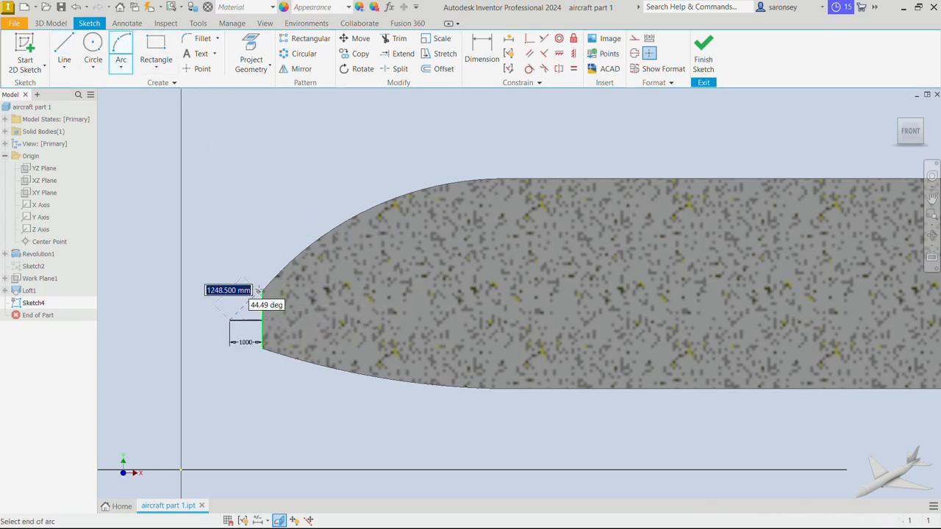
left_click(262, 291)
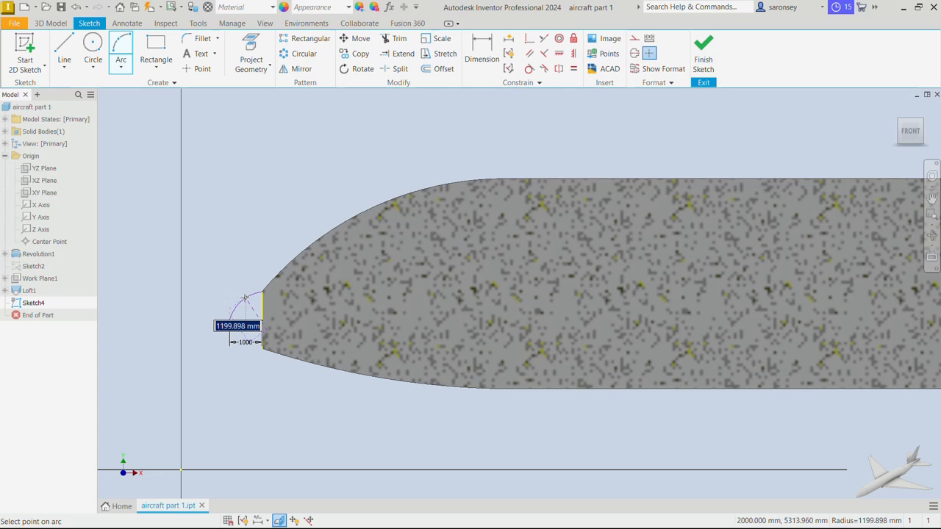
type("1500")
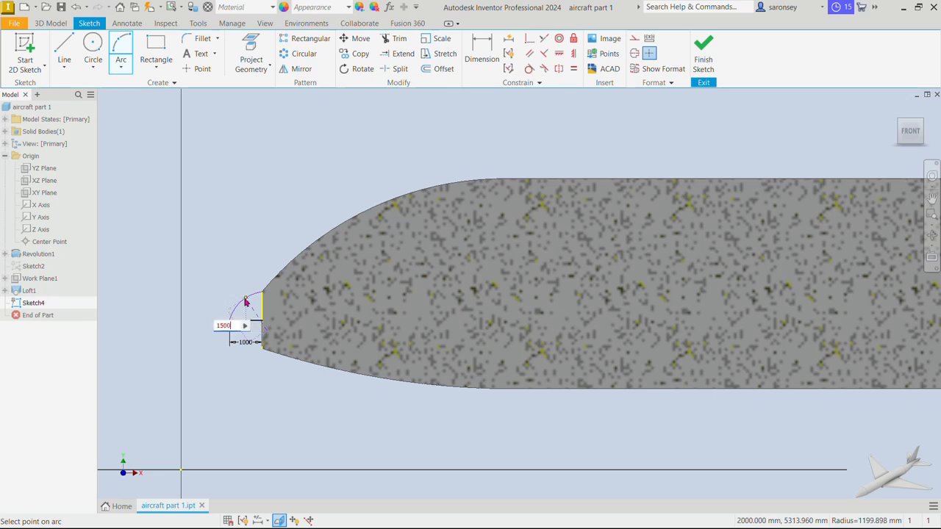
key("Return")
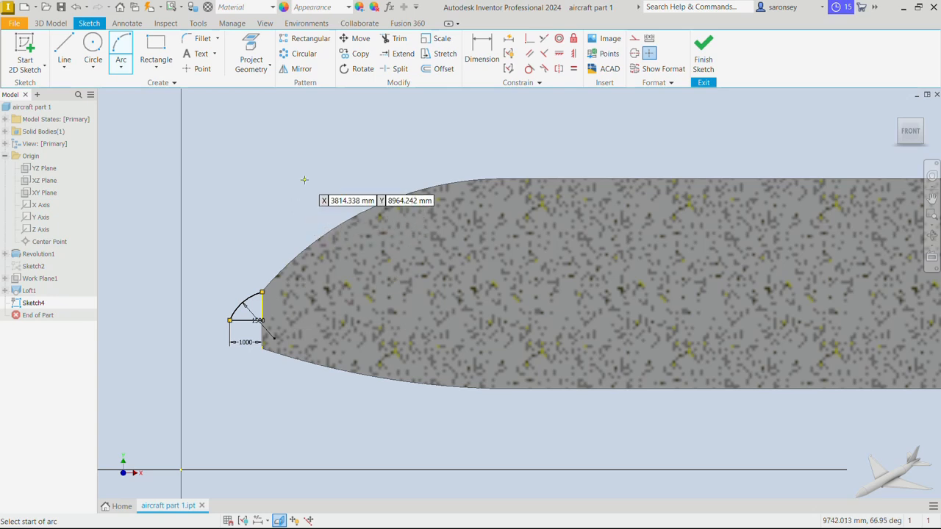
right_click(304, 179)
left_click(343, 180)
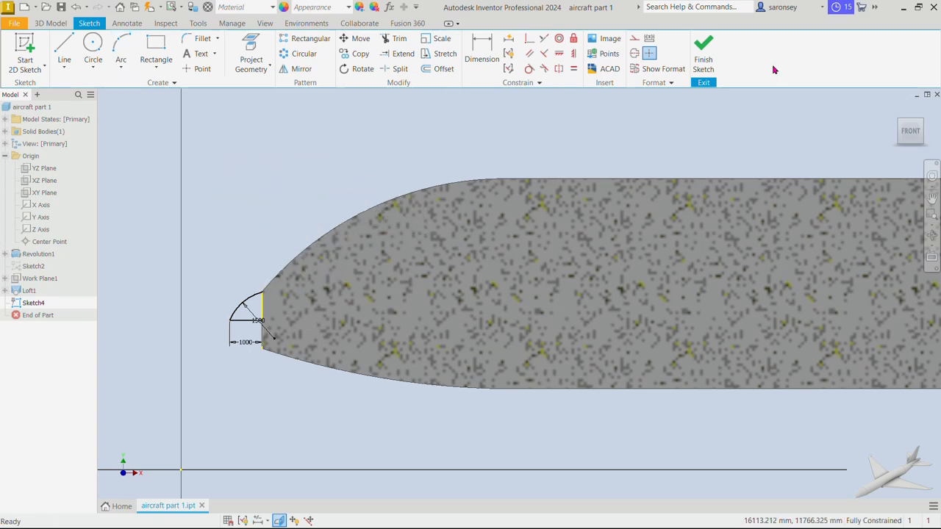
left_click(703, 51)
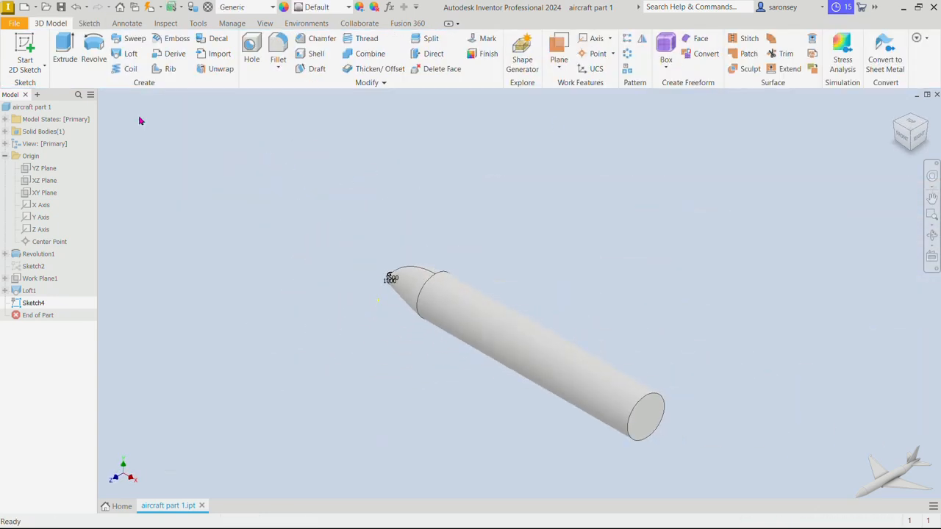
Revolve the nose cap profile a full 360 degrees around the 1000 mm line, joined to the existing body.
left_click(93, 51)
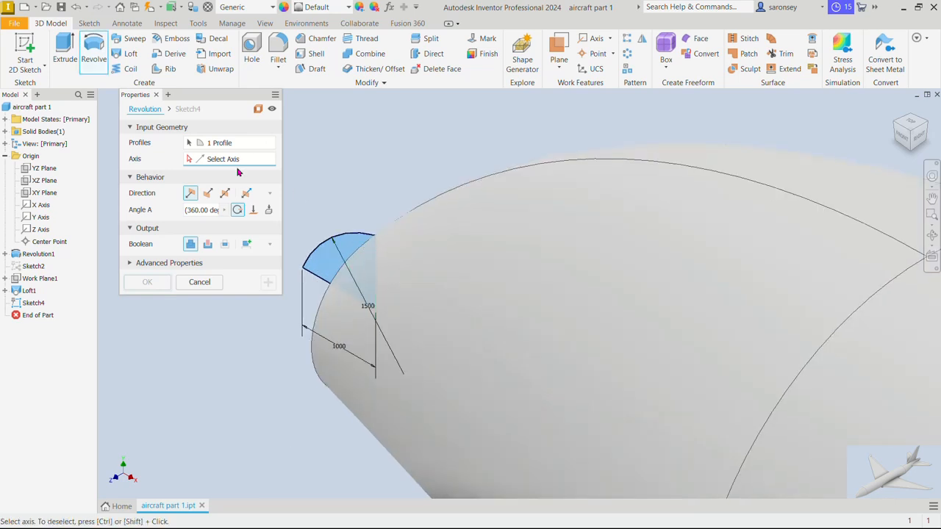
left_click(322, 282)
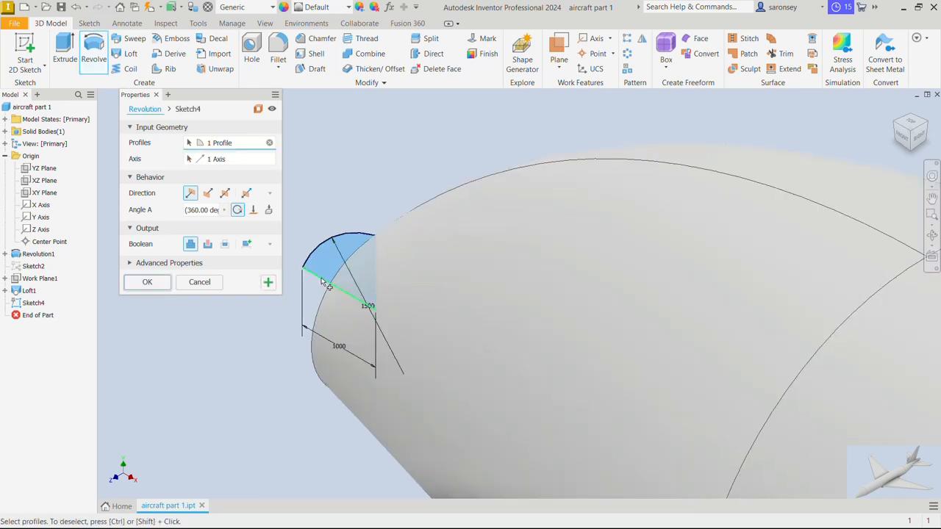
left_click(147, 282)
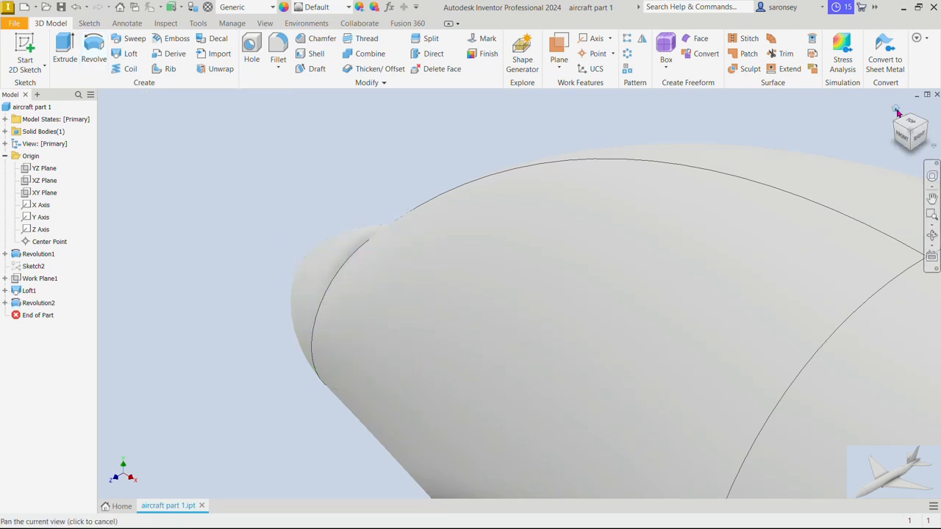
Start a new sketch on the XY plane and slice the model graphics at the sketch plane.
left_click(895, 109)
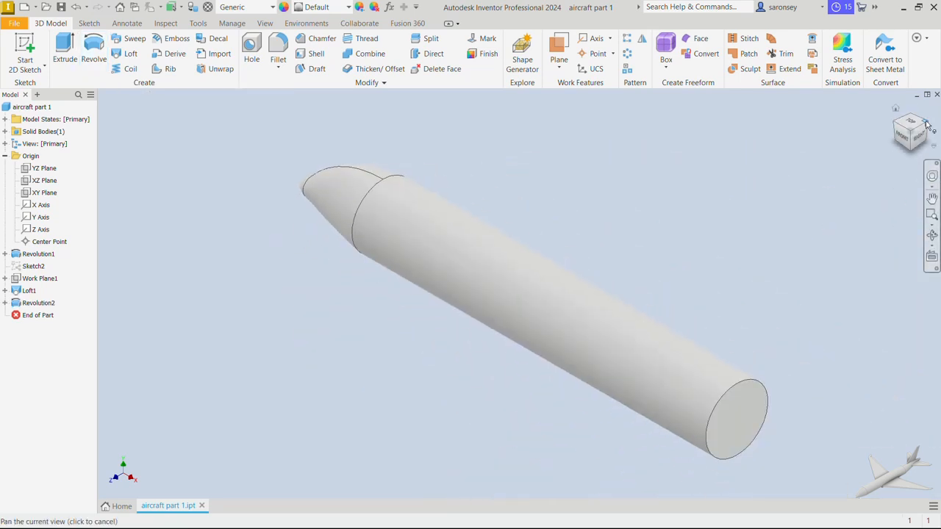
left_click(926, 125)
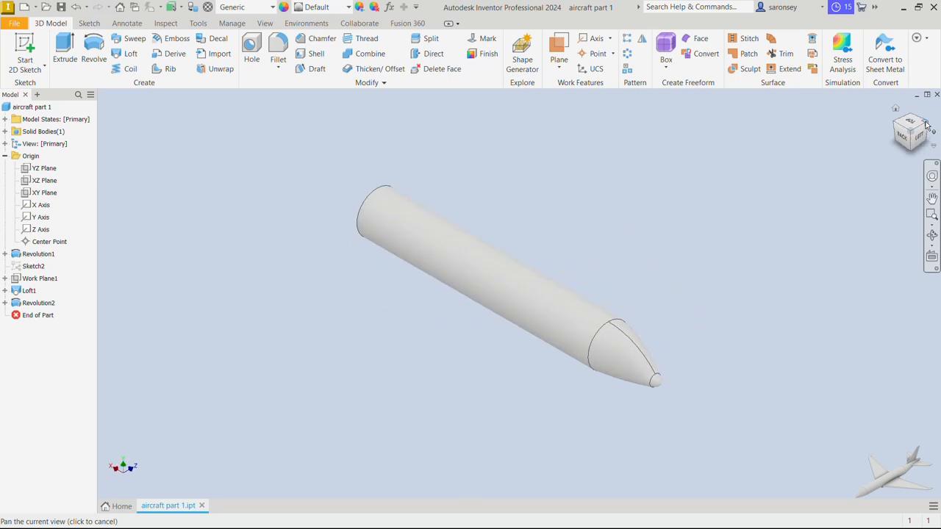
left_click(926, 125)
scroll(421, 399, "down", 3)
scroll(423, 397, "down", 3)
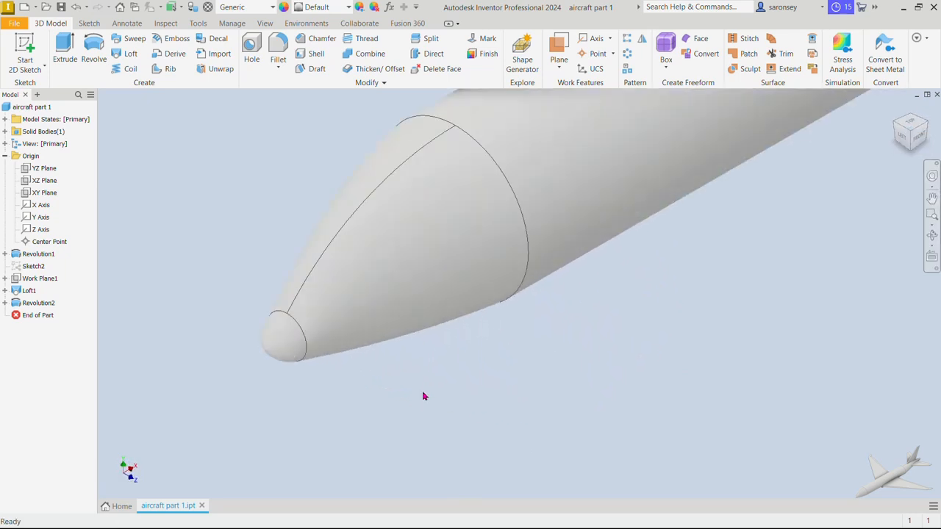
scroll(424, 394, "up", 3)
left_click(51, 193)
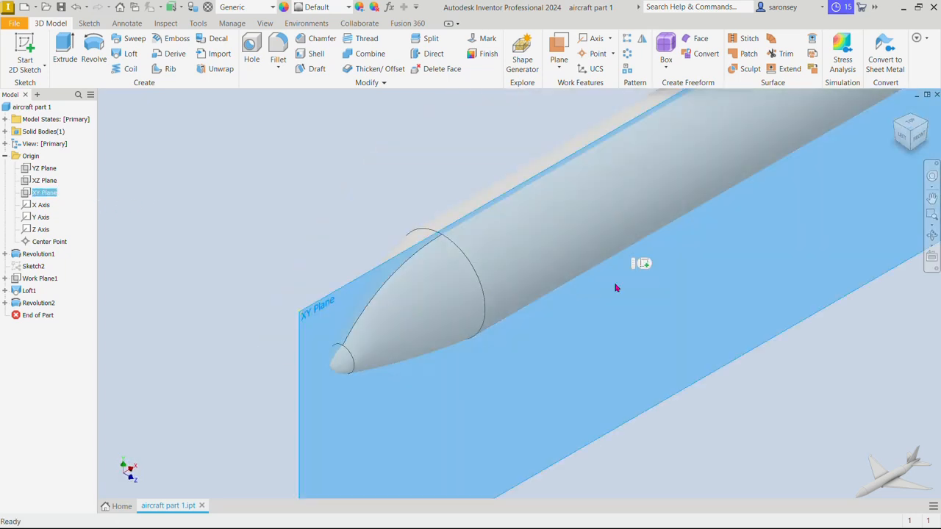
left_click(646, 268)
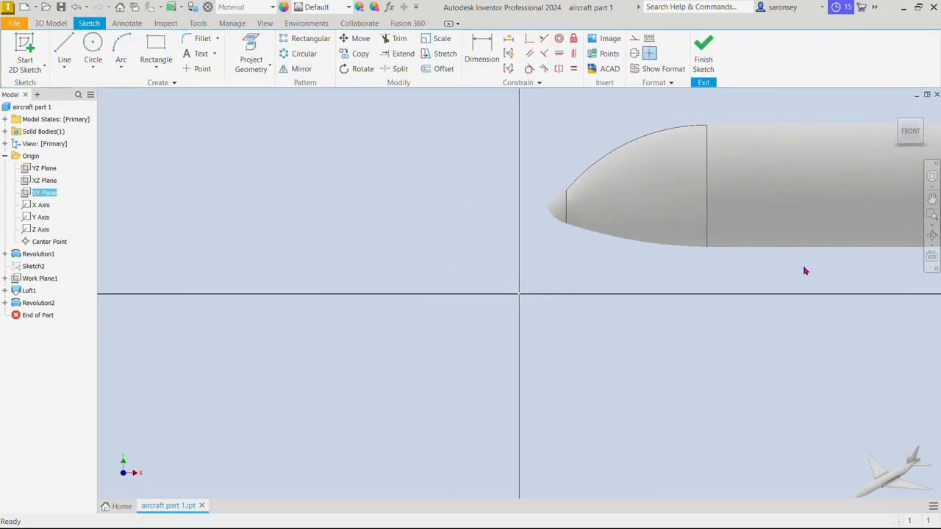
left_click_drag(598, 296, 424, 338)
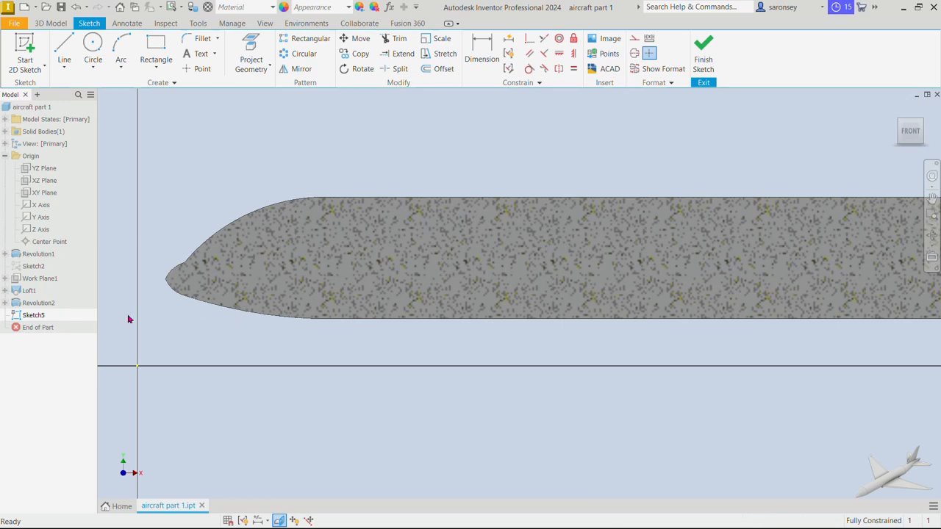
Make Sketch1 under the fuselage feature Revolution1 visible.
left_click(4, 253)
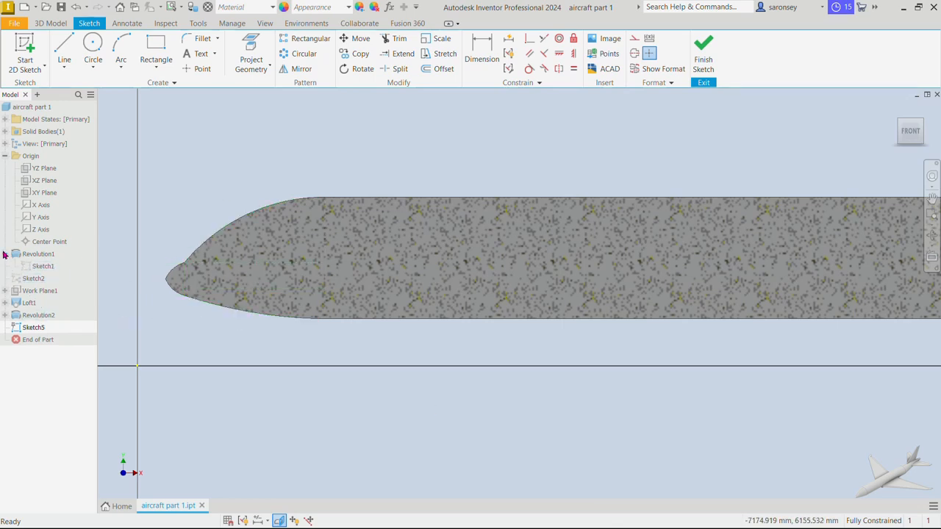
left_click(44, 268)
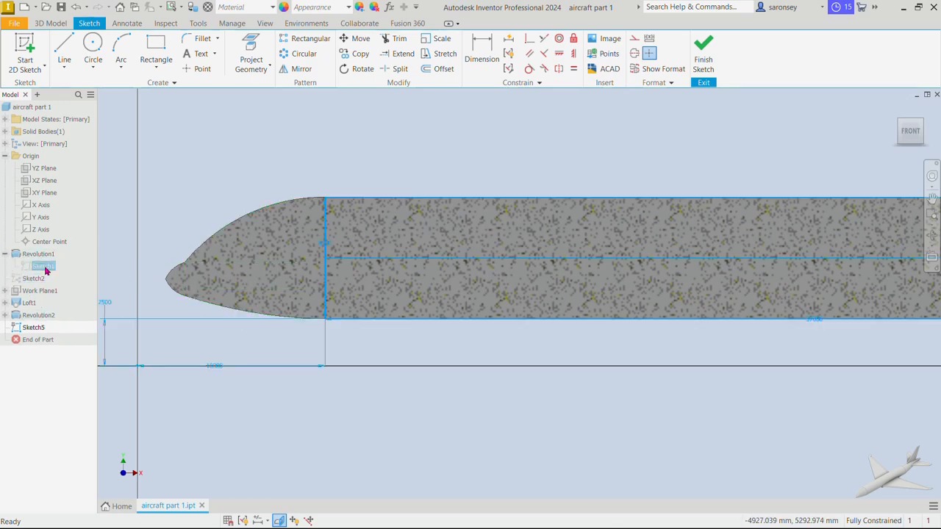
right_click(45, 270)
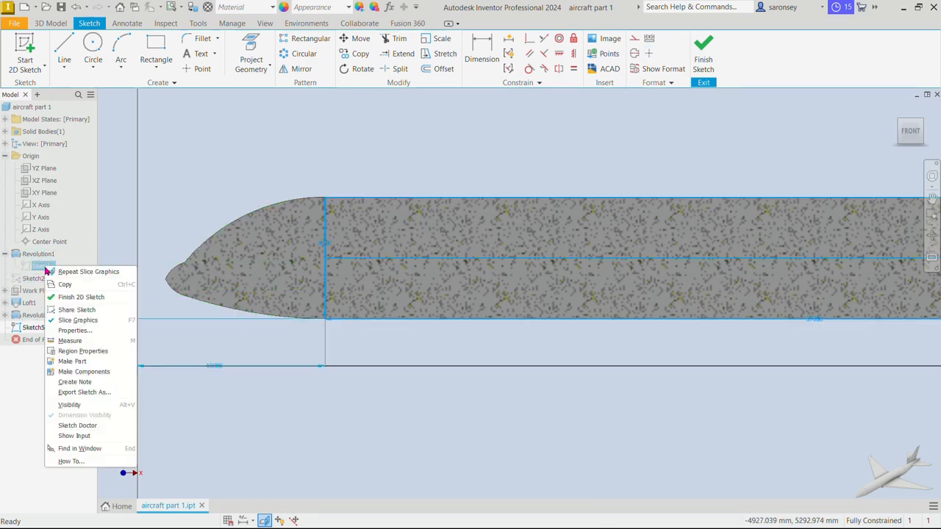
left_click(87, 408)
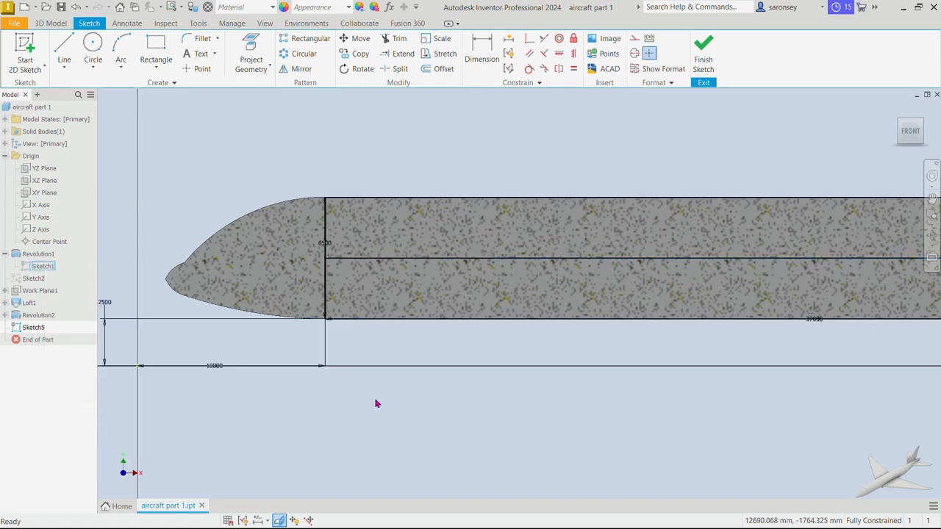
Place a sketch point behind the fuselage and dimension it 16700 mm horizontally from the fuselage's rear edge.
key("F2")
mouse_move(689, 328)
left_mouse_down()
mouse_move(365, 310)
mouse_move(183, 332)
mouse_move(118, 352)
left_mouse_up()
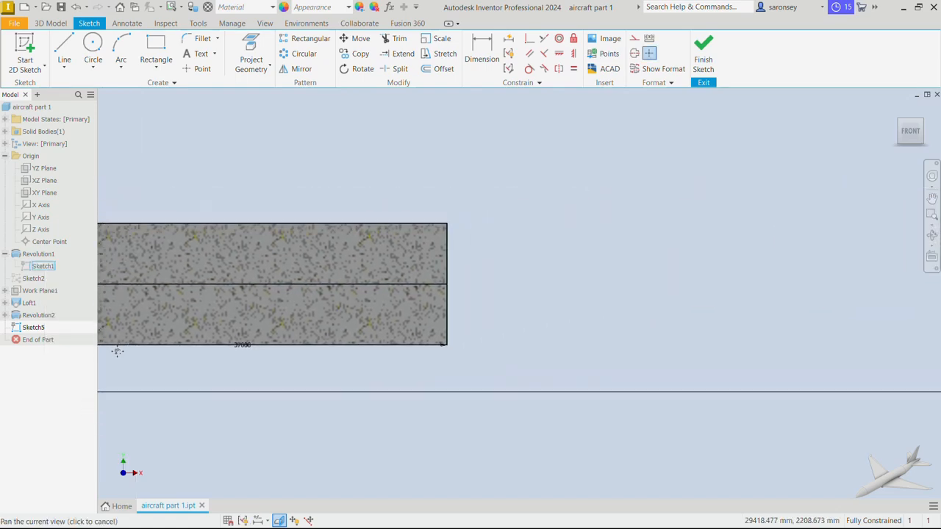
left_click(197, 68)
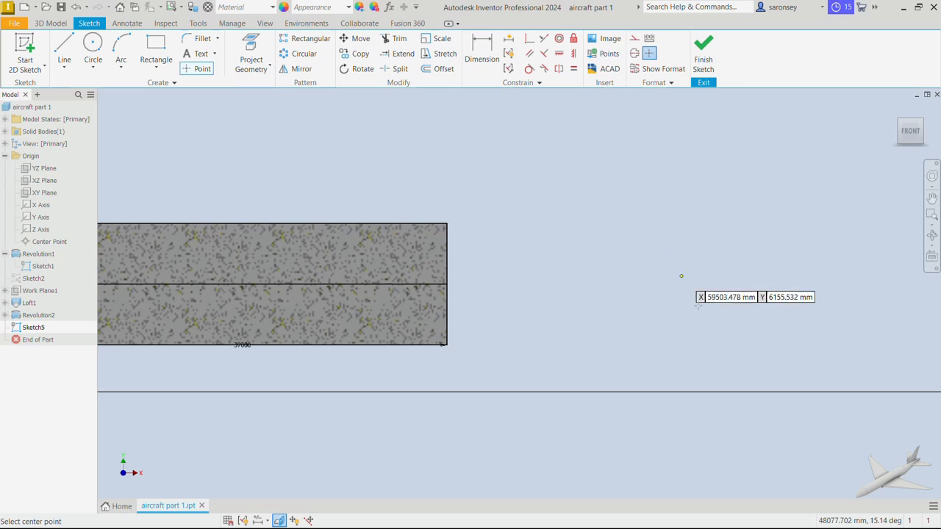
left_click(717, 332)
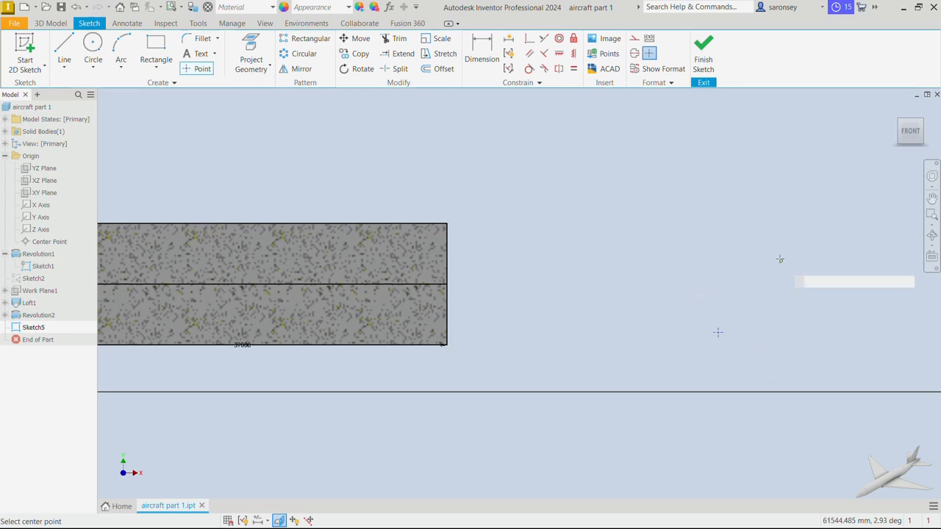
left_click(482, 51)
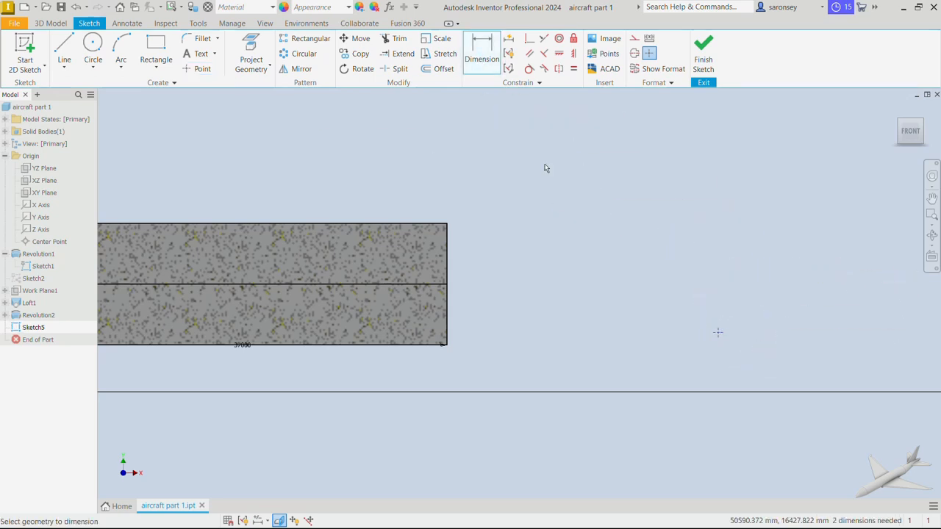
left_click(449, 348)
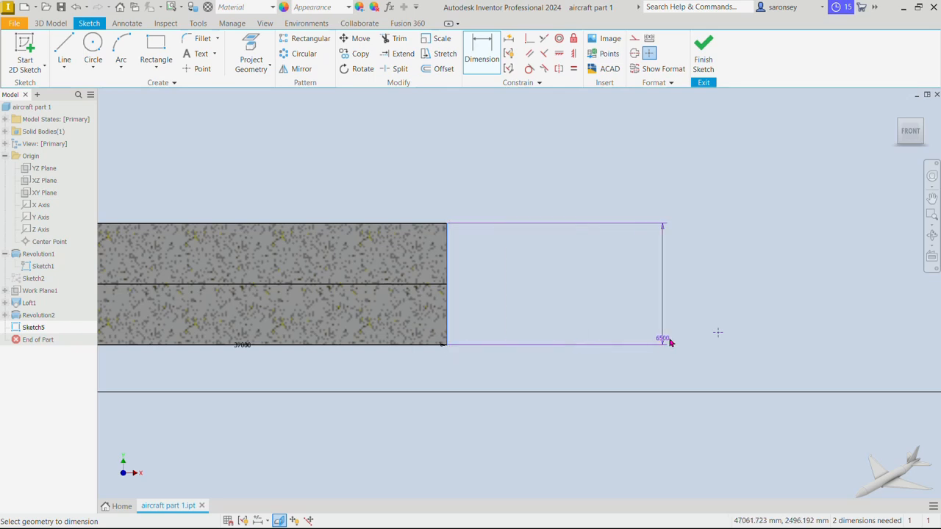
left_click(718, 333)
left_click(599, 421)
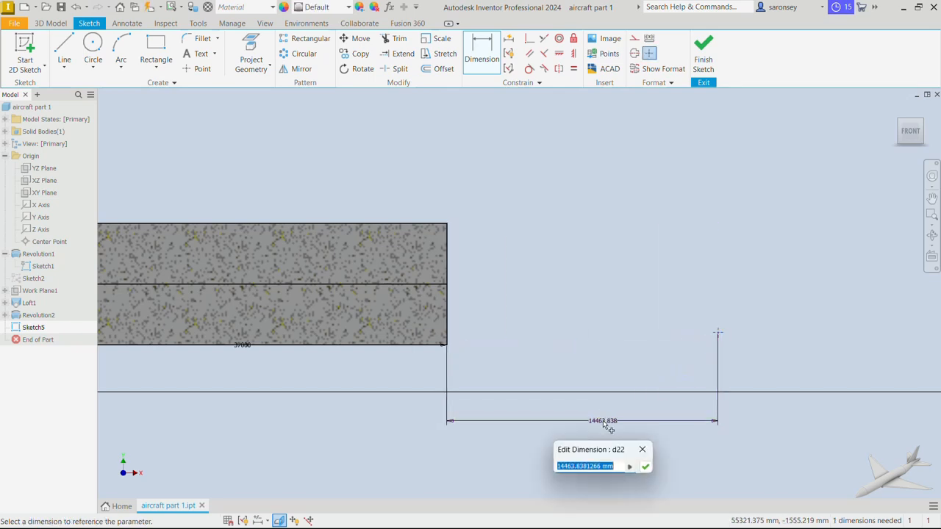
type("16700")
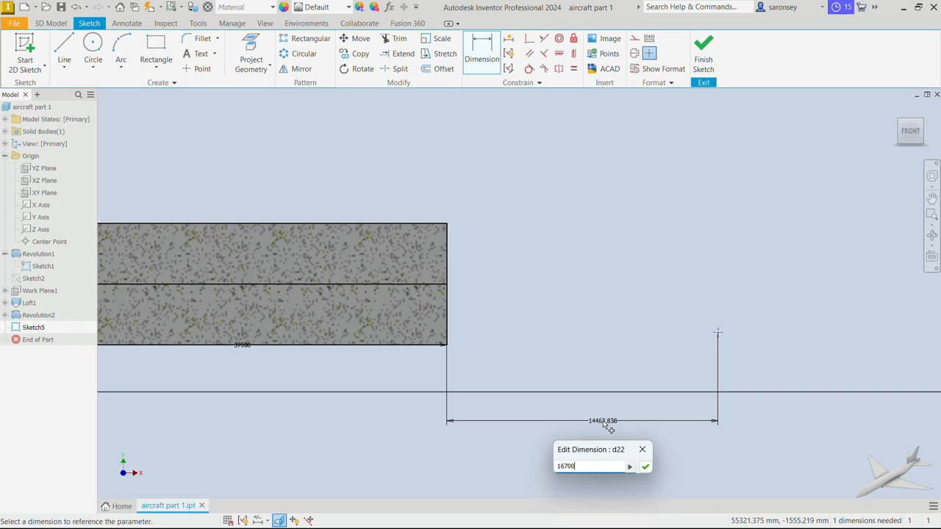
left_click(647, 467)
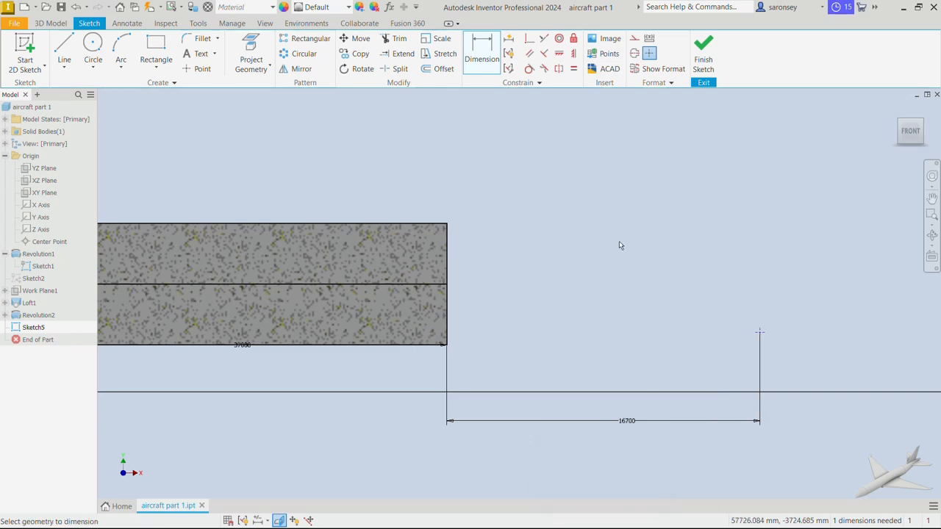
Constrain the point horizontally to the lower corner of the fuselage's rear edge.
left_click(559, 53)
left_click(445, 348)
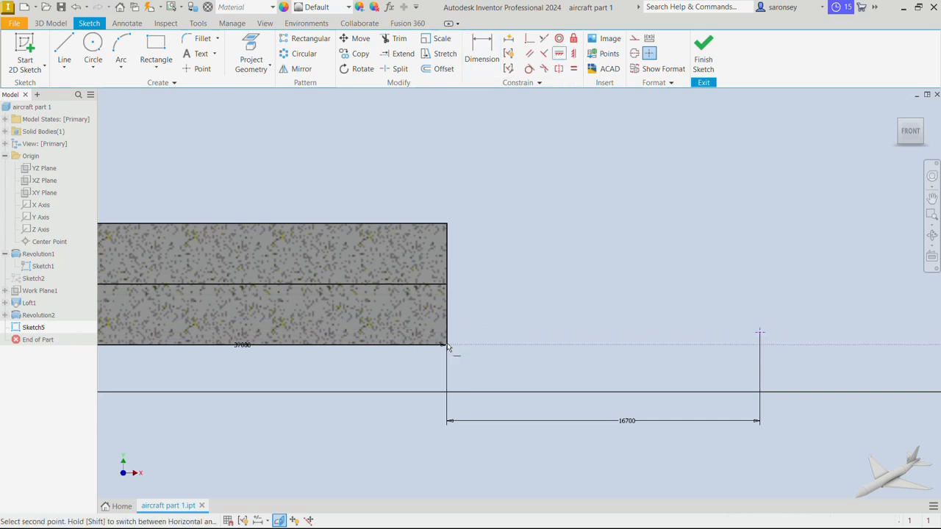
left_click(763, 334)
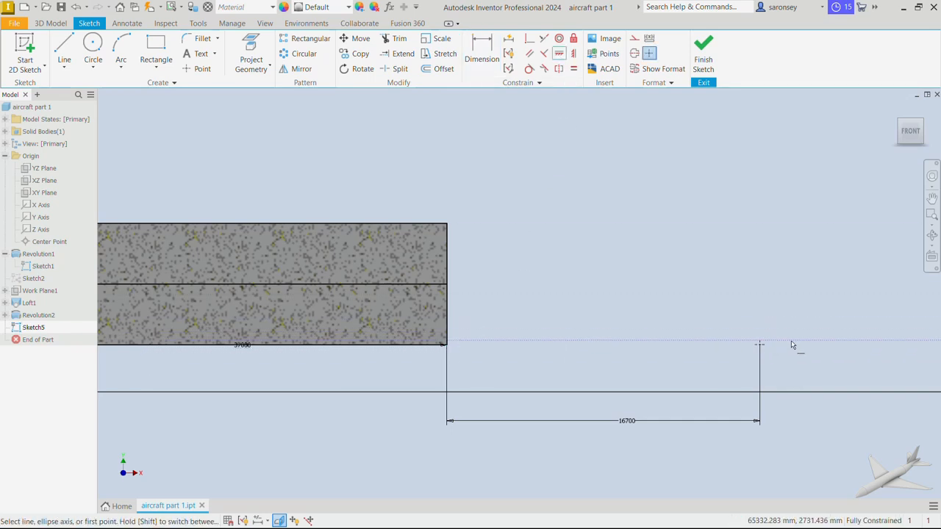
Draw an 8350 mm horizontal line rearward from the upper corner of the fuselage's rear edge.
left_click(64, 50)
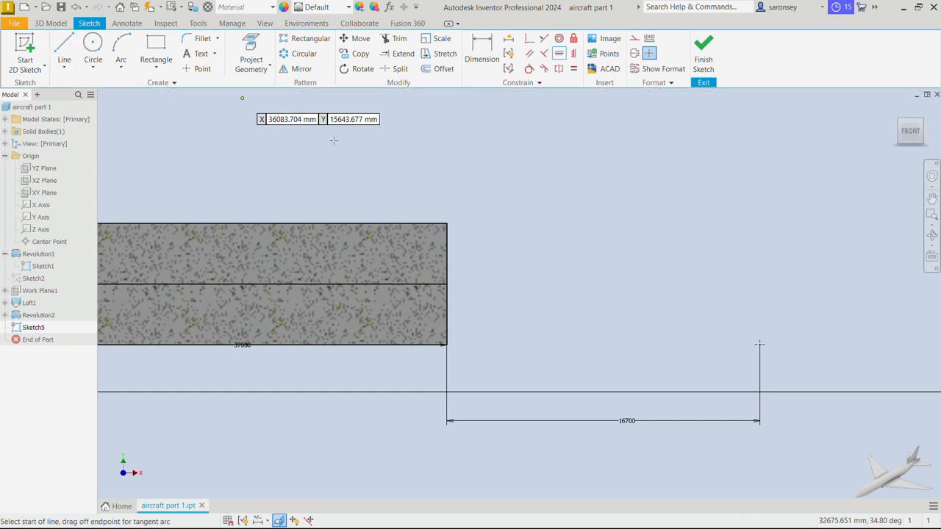
left_click(446, 223)
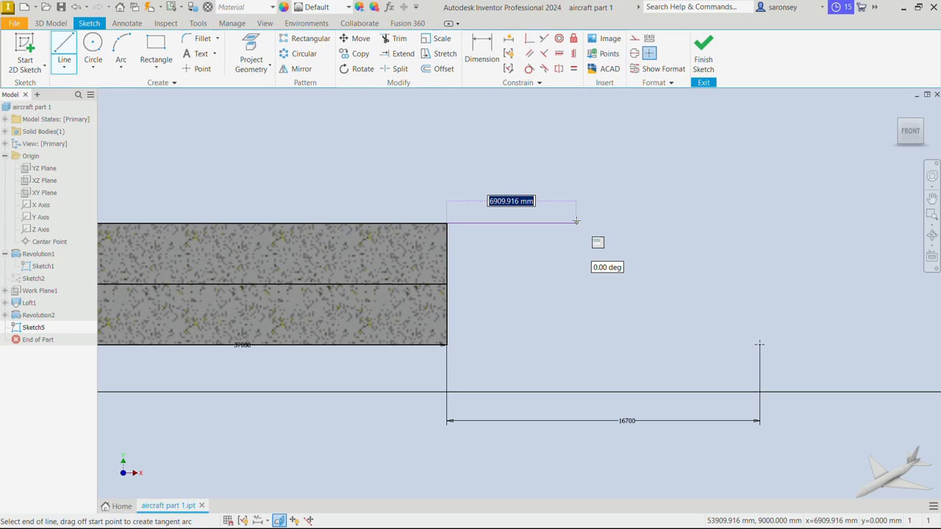
type("83")
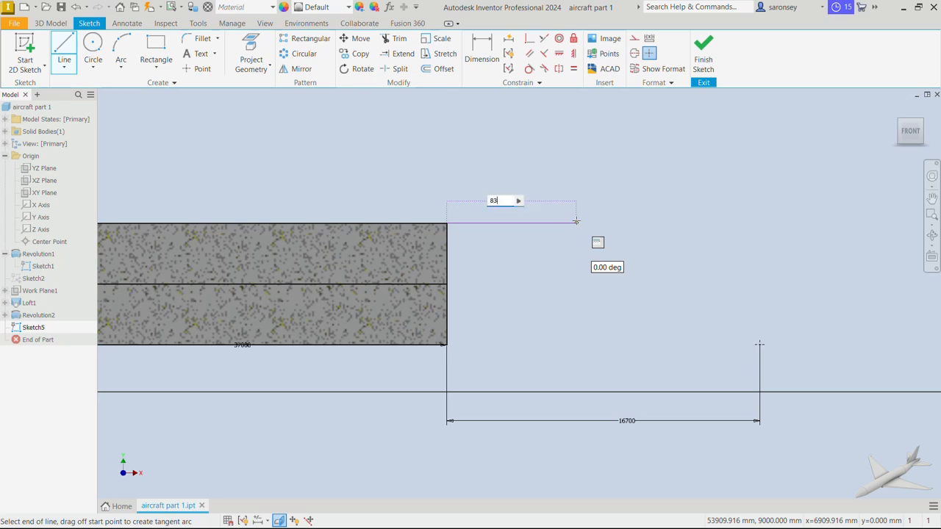
type("50")
key("Return")
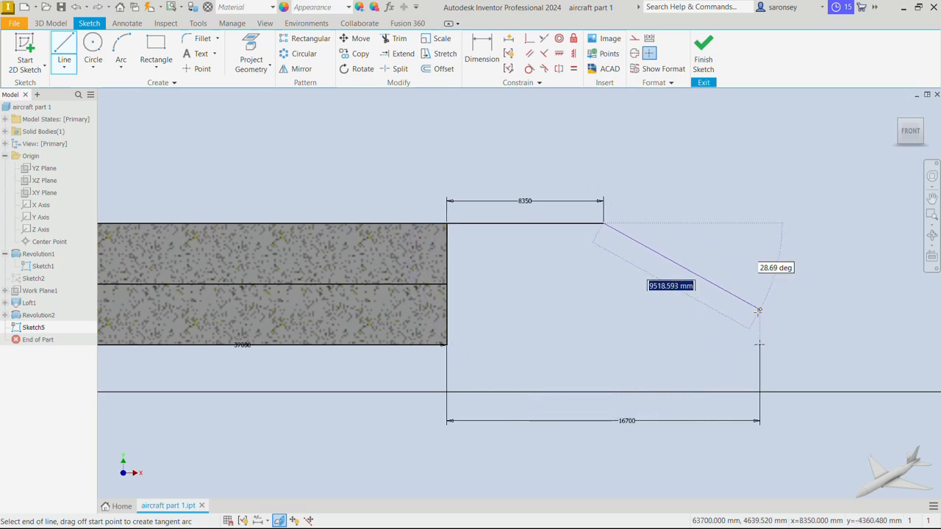
Draw a line sloping down from the horizontal line's rear end to directly above the sketch point, and dimension its vertical drop 1000 mm.
left_click(760, 293)
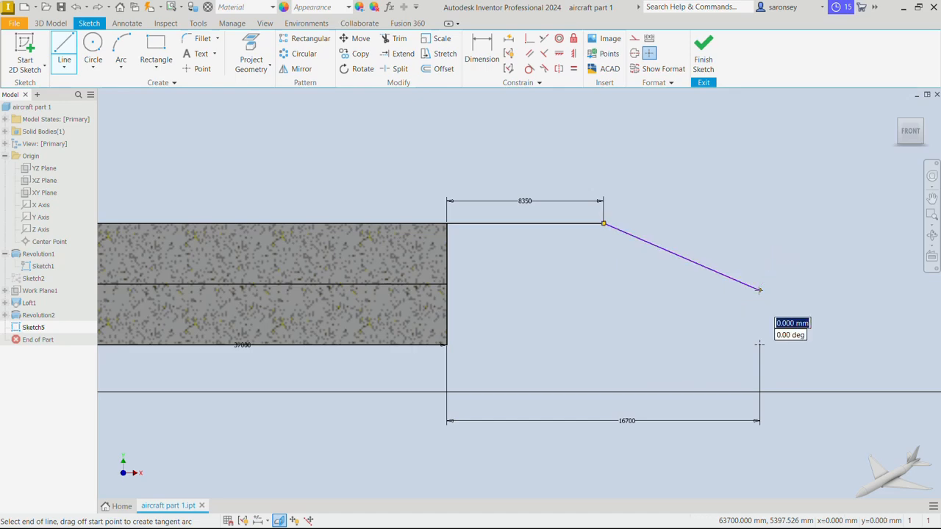
right_click(786, 188)
left_click(816, 192)
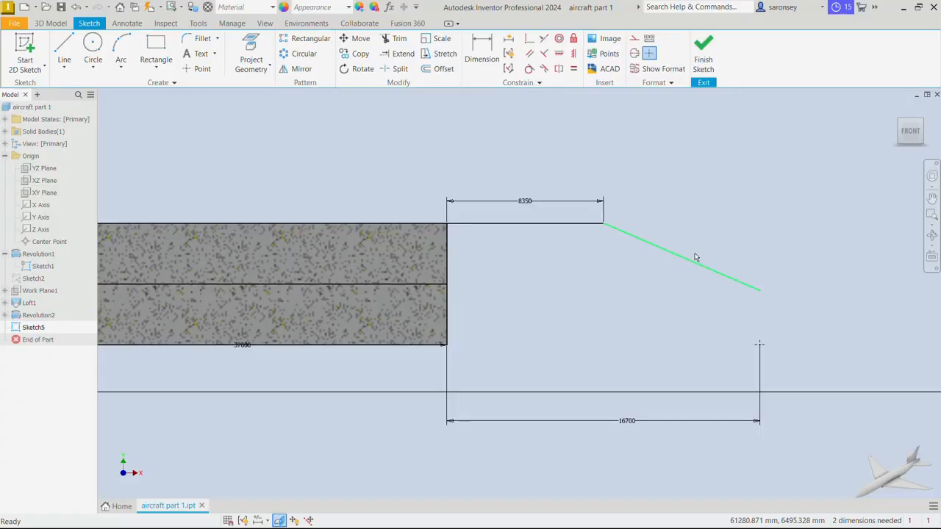
left_click(481, 52)
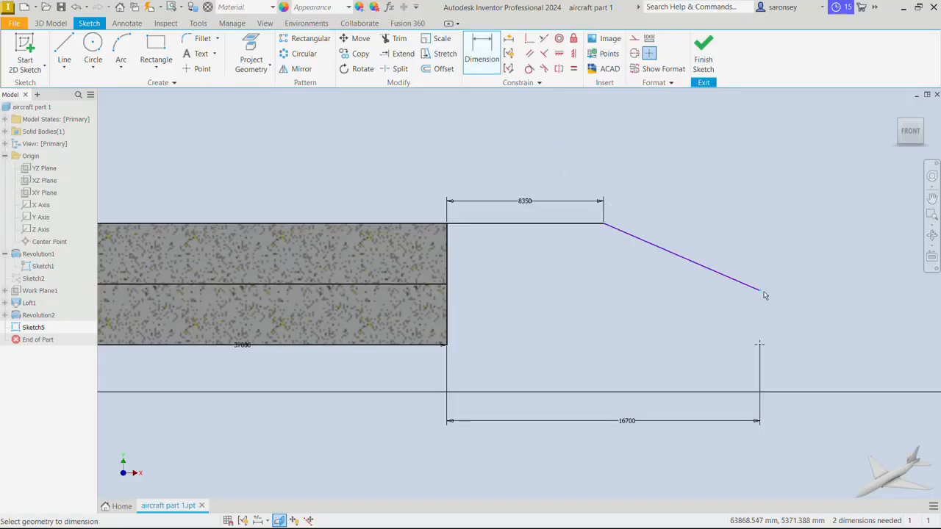
left_click(548, 224)
left_click(478, 291)
left_click(490, 252)
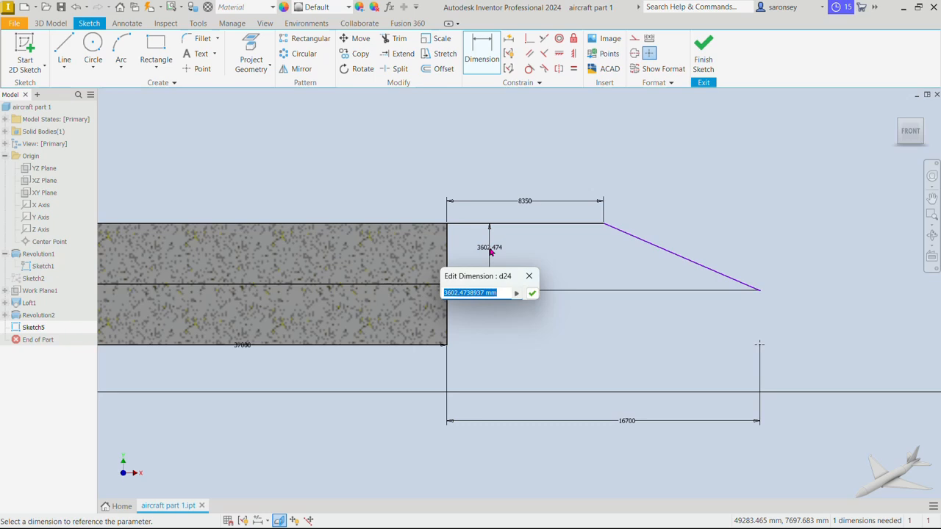
type("1000")
key("Return")
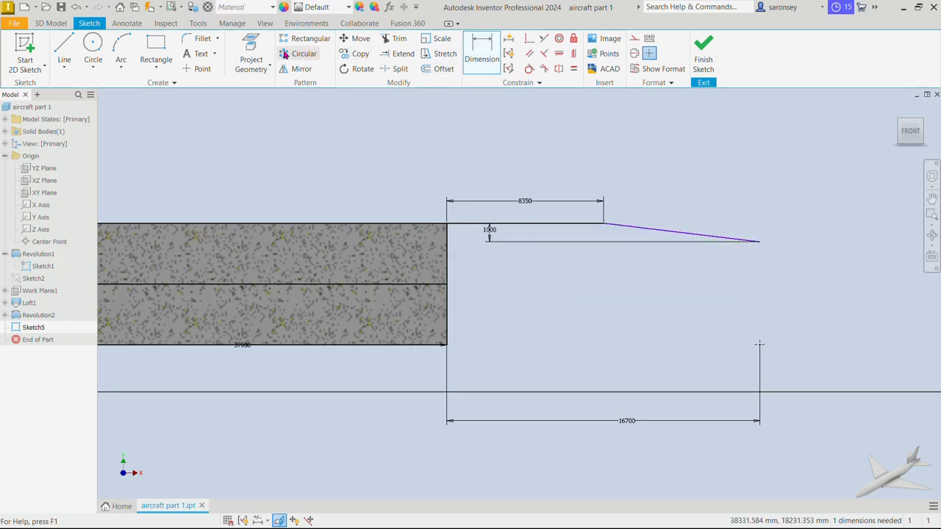
Fillet the corner between the horizontal line and the upper sloping line with a 1000 mm radius.
left_click(205, 39)
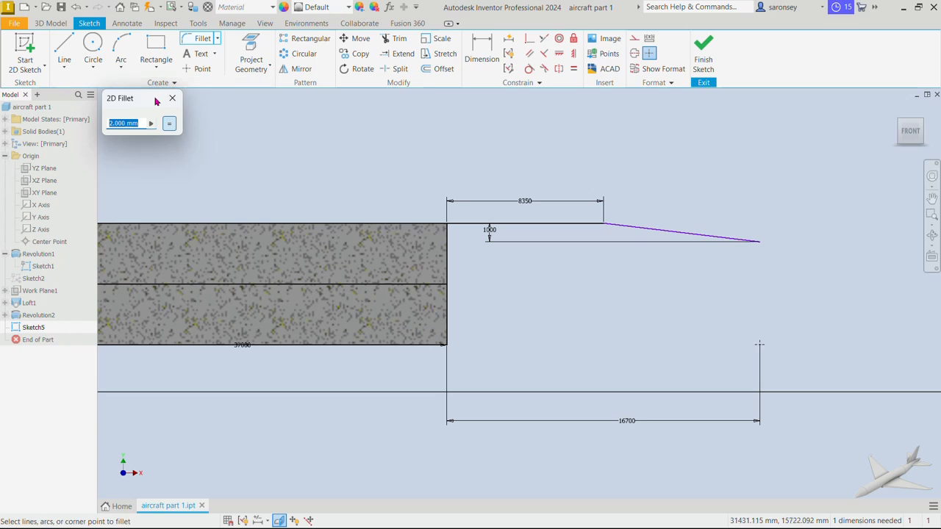
type("1000")
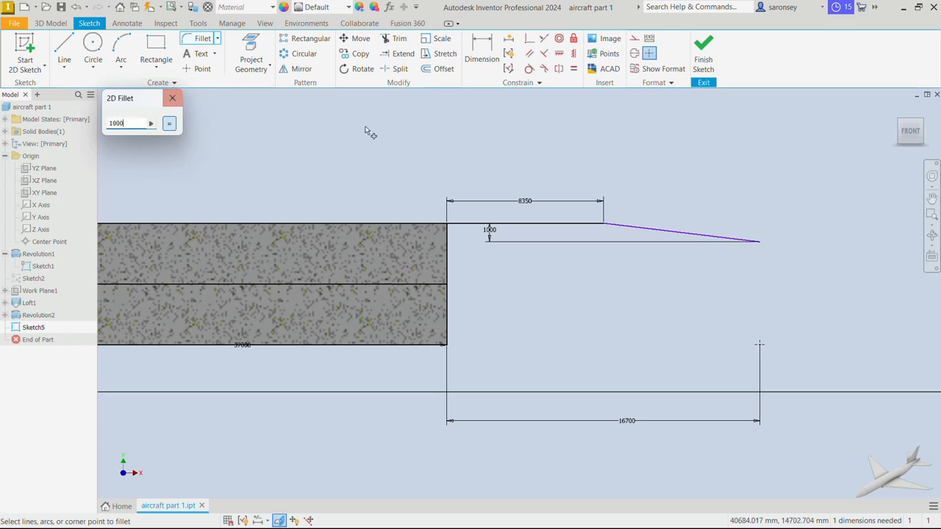
left_click(566, 223)
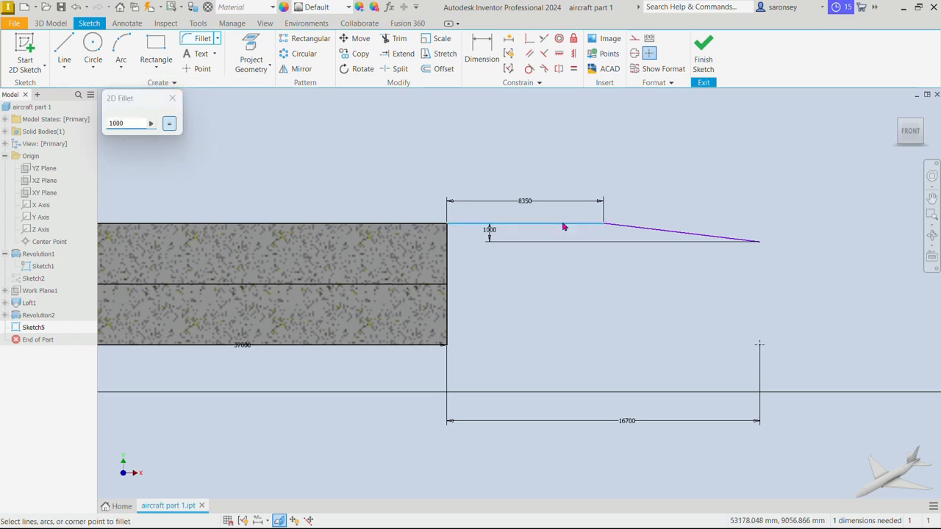
left_click(644, 229)
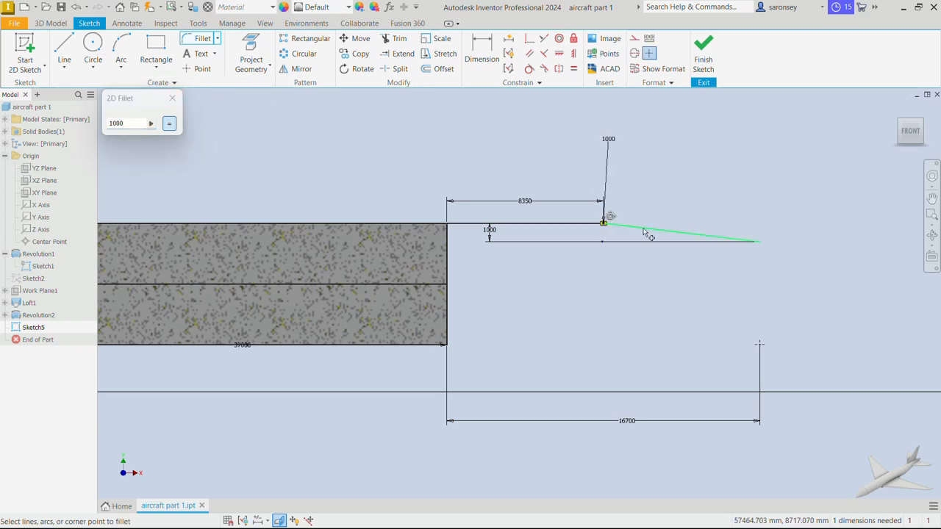
left_click(172, 97)
Draw a 1200 mm vertical line straight down from the rear end of the upper sloping line.
scroll(609, 229, "up", 2)
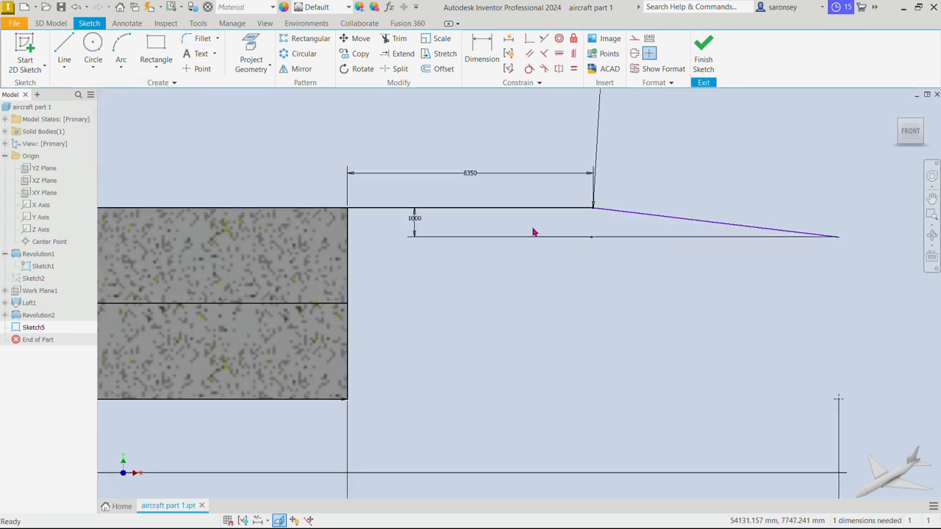
left_click(64, 48)
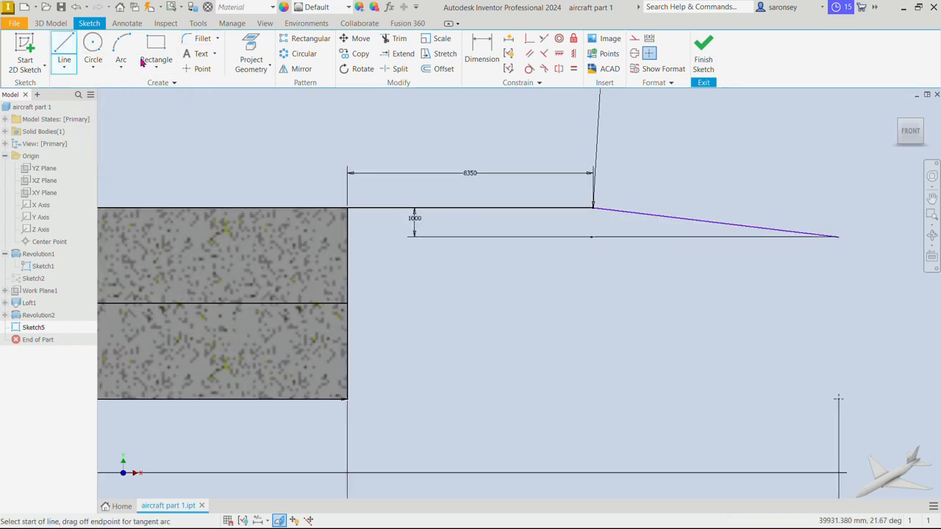
left_click(838, 237)
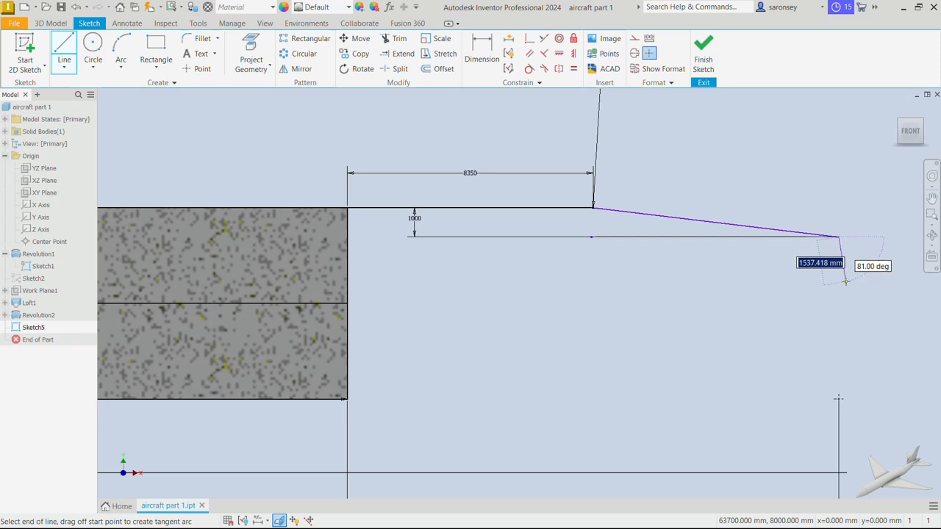
type("1200")
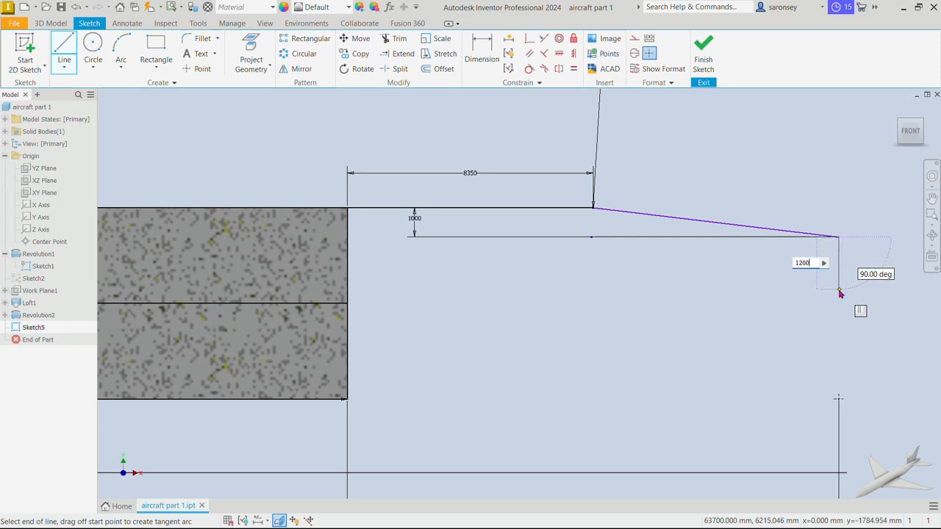
key("Tab")
right_click(839, 289)
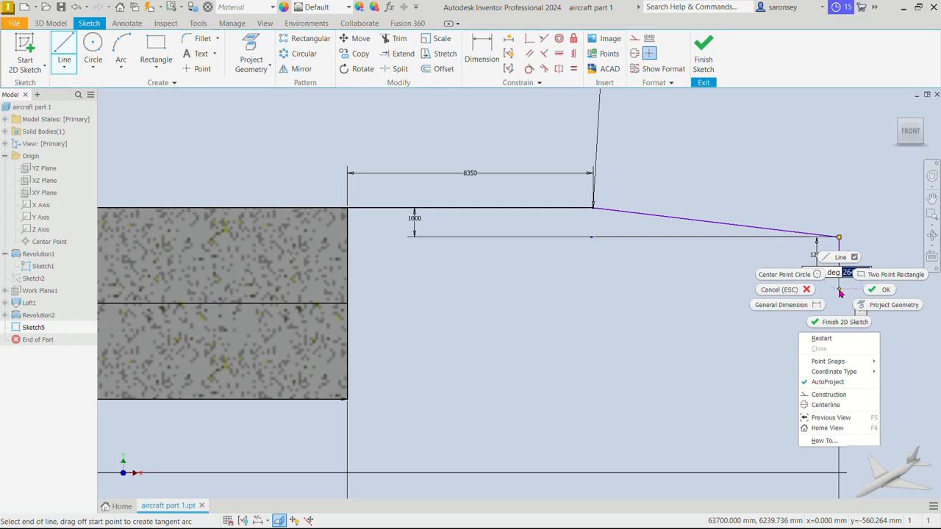
left_click(831, 338)
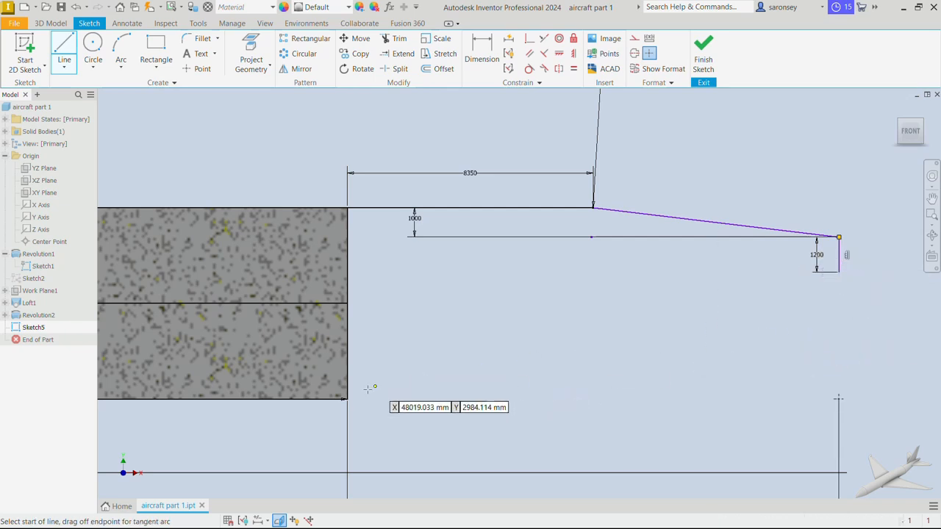
Draw a line from the lower corner of the fuselage's rear edge to the lower end of the 1200 mm vertical line.
left_click(347, 398)
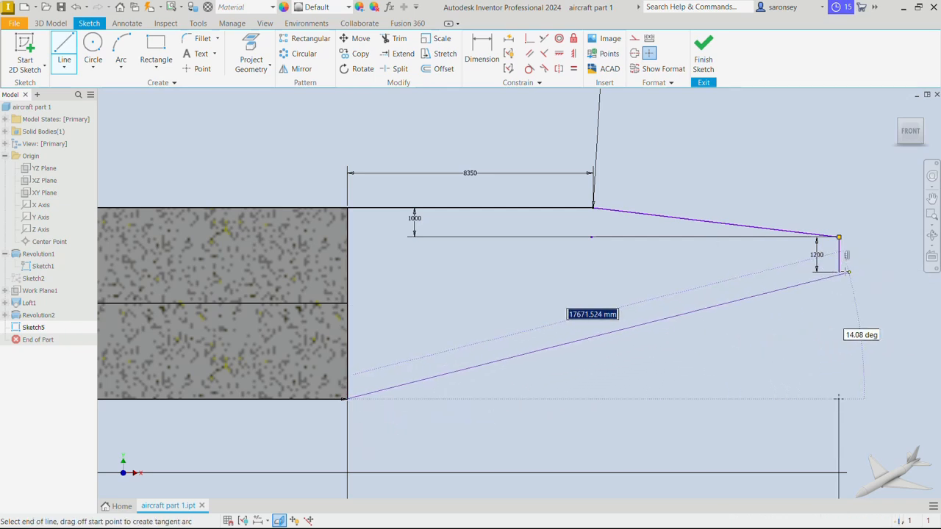
left_click(839, 272)
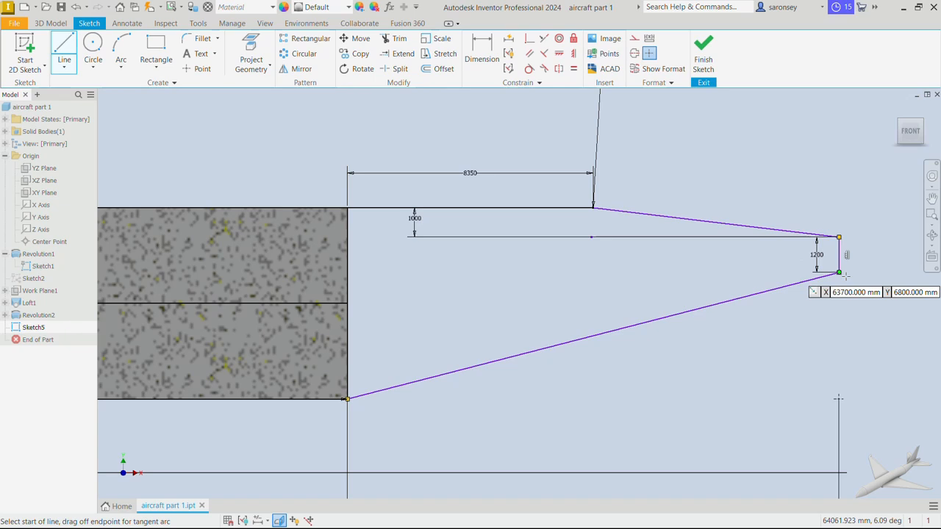
right_click(753, 324)
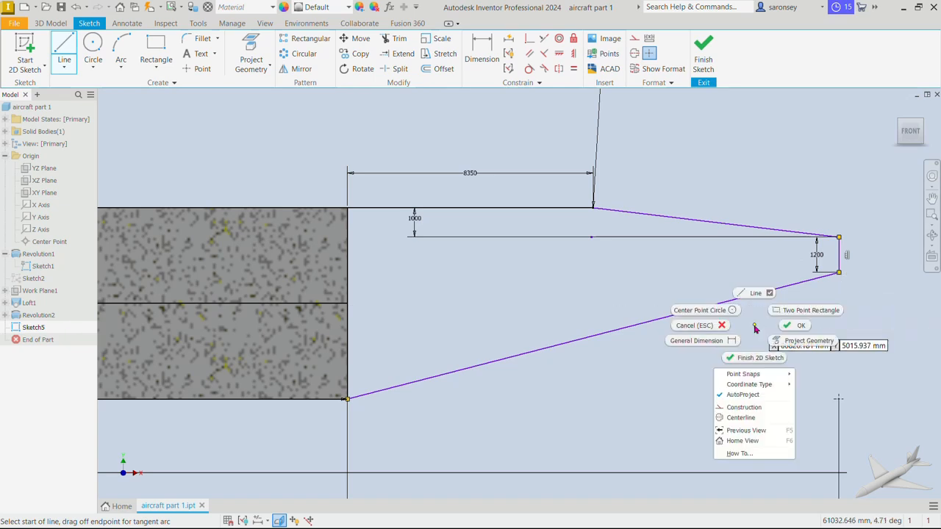
left_click(780, 324)
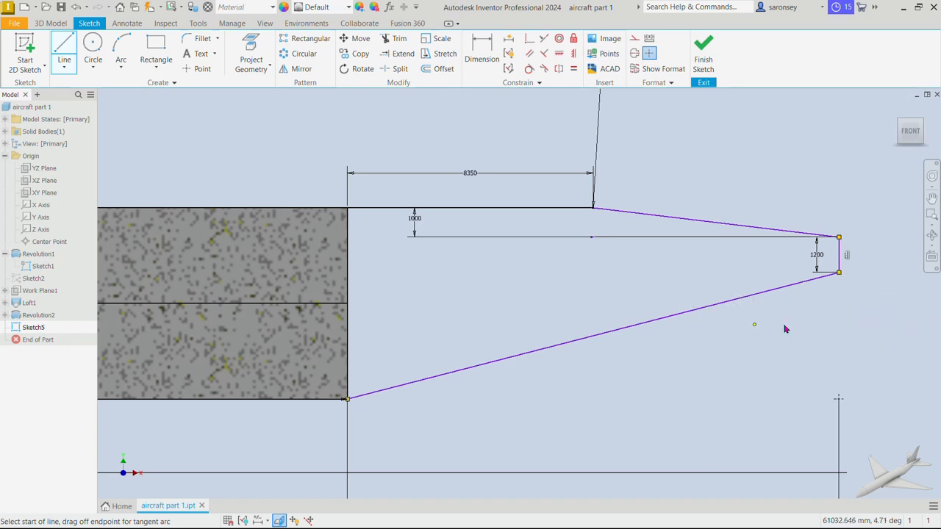
Convert the projected fuselage rear edge to construction and dimension the angle between it and the lower sloping line, accepting the default value.
left_click(348, 262)
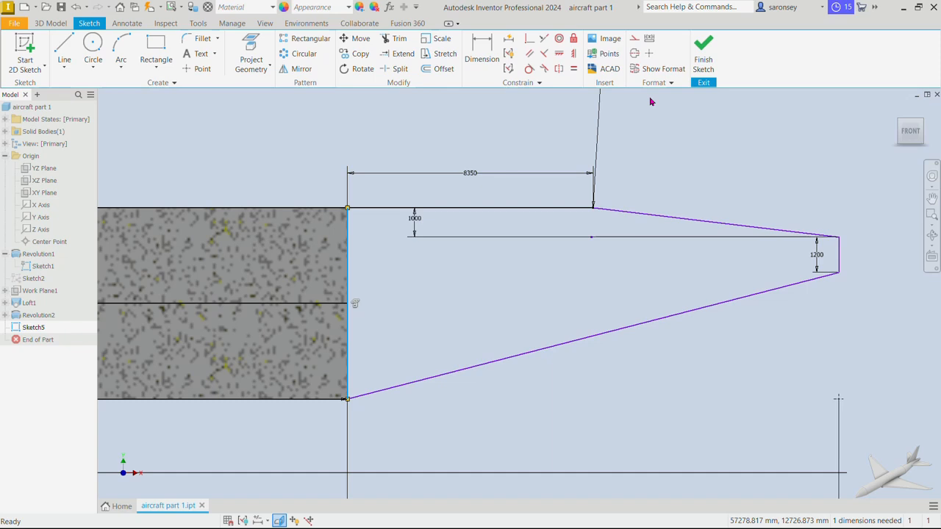
left_click(635, 41)
left_click(481, 50)
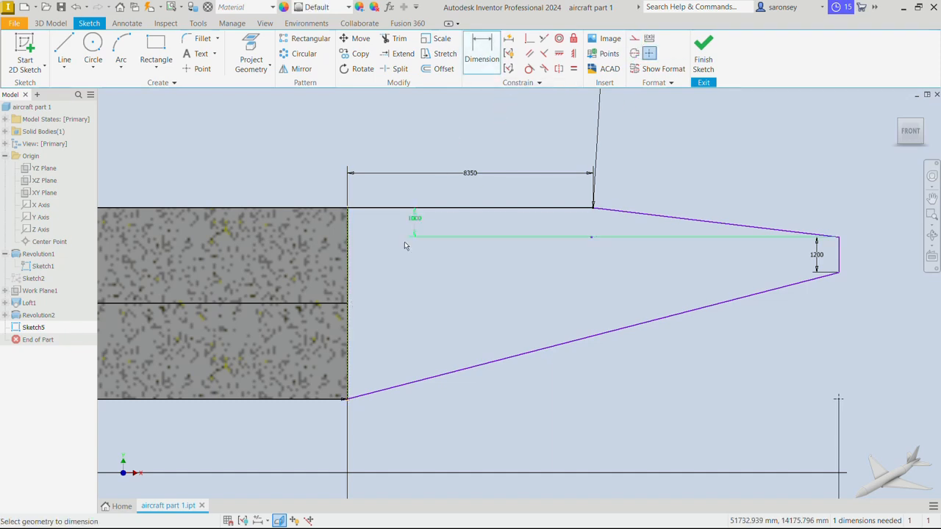
left_click(404, 245)
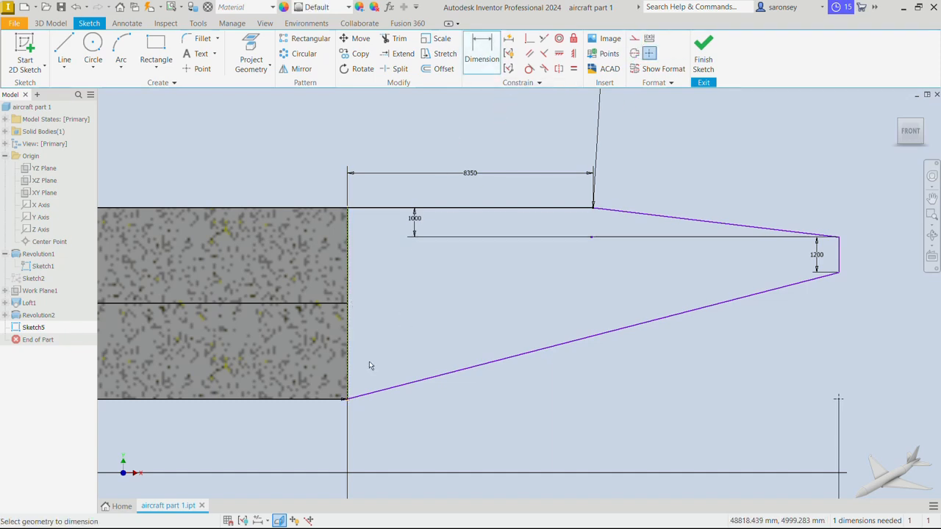
left_click(405, 383)
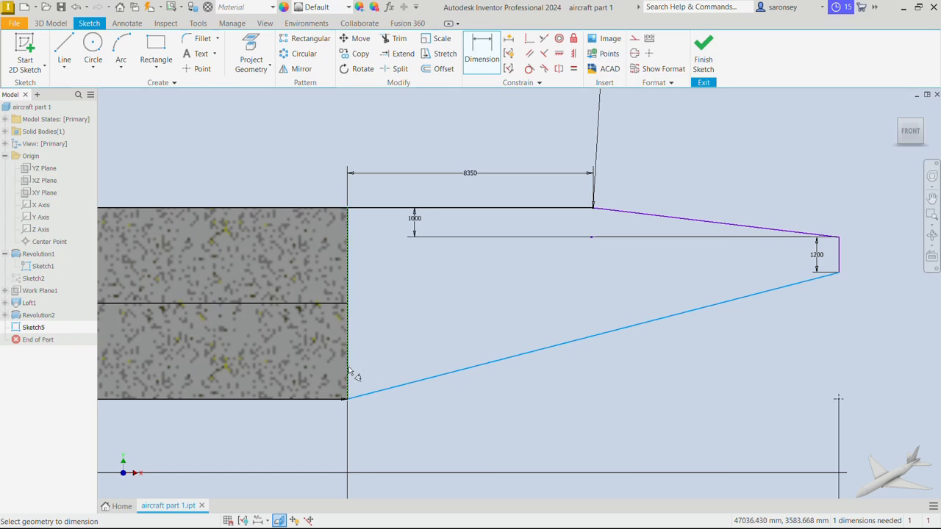
left_click(347, 363)
left_click(374, 357)
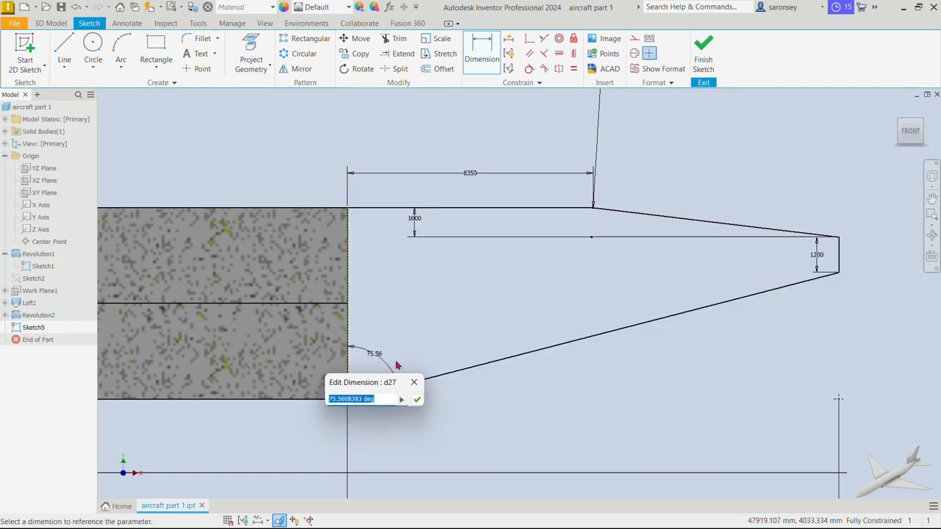
left_click(417, 398)
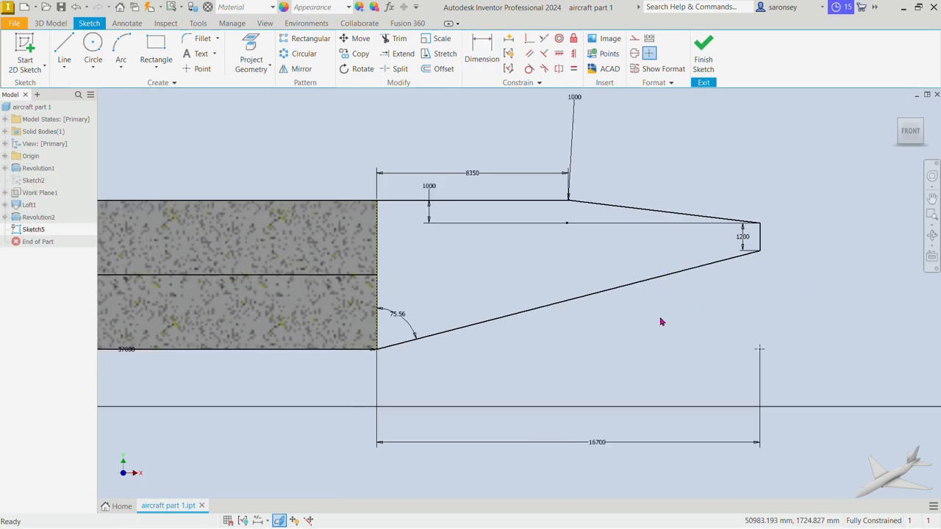
Convert the 1200 mm vertical line at the tail end to construction and finish the sketch.
left_click(759, 234)
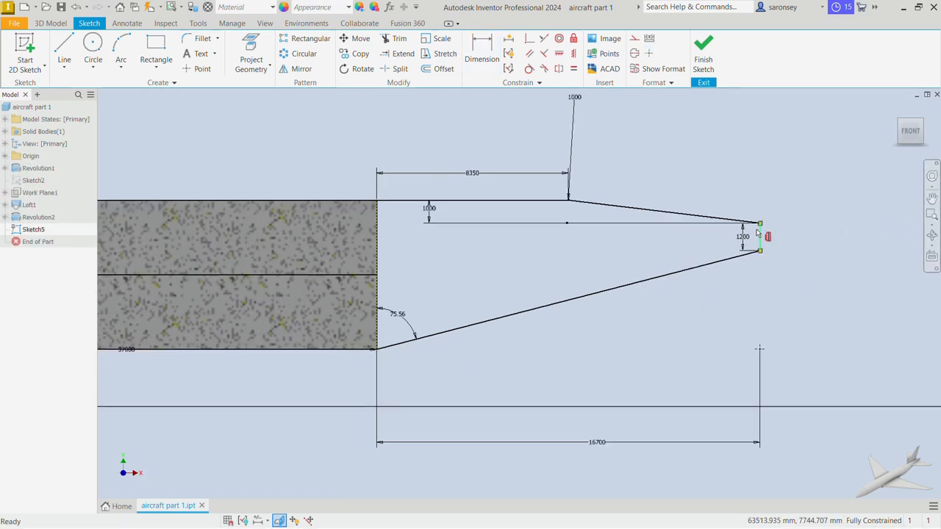
left_click(635, 38)
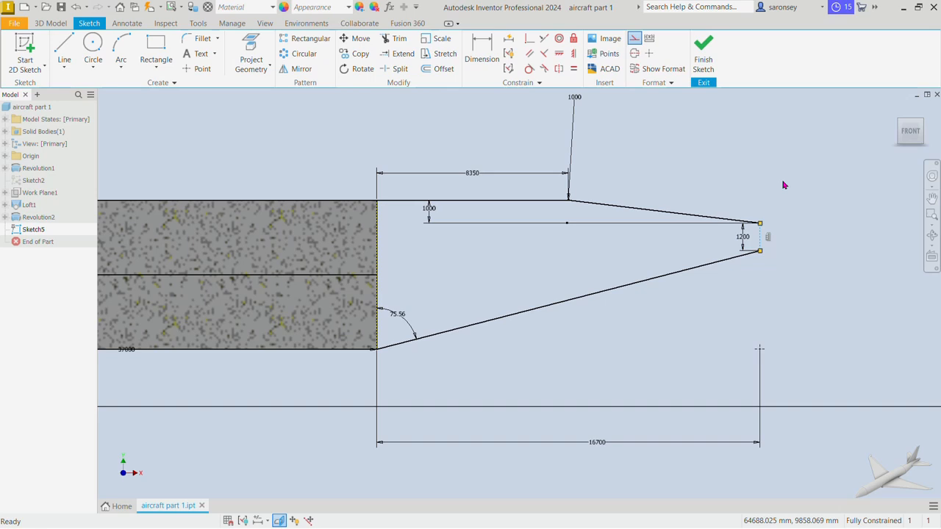
left_click(704, 50)
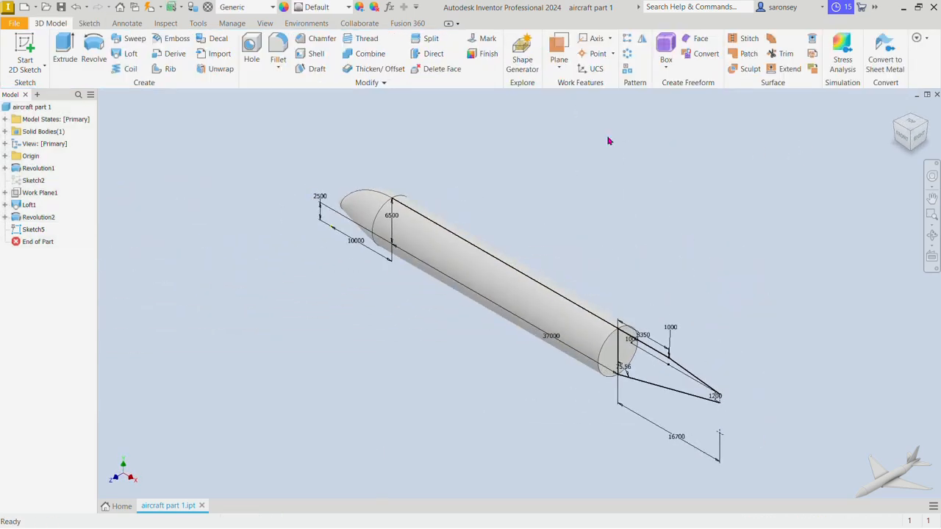
Create a work plane parallel to the YZ Plane through the upper end of the 1200 mm construction line.
left_click(557, 50)
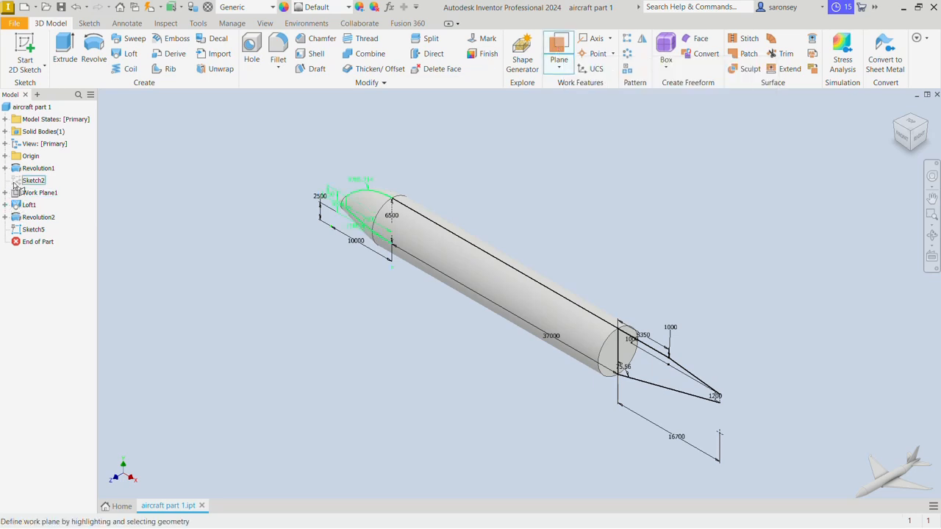
left_click(5, 156)
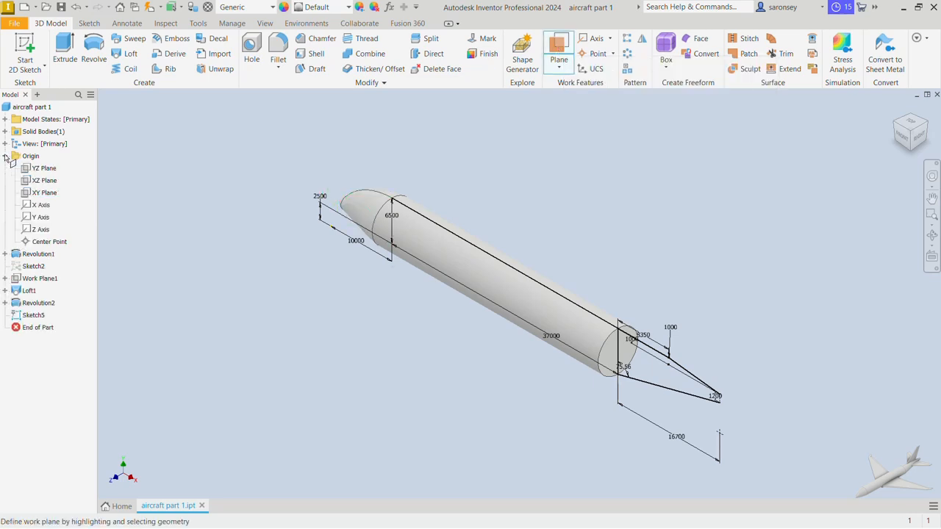
left_click(44, 169)
scroll(733, 398, "up", 5)
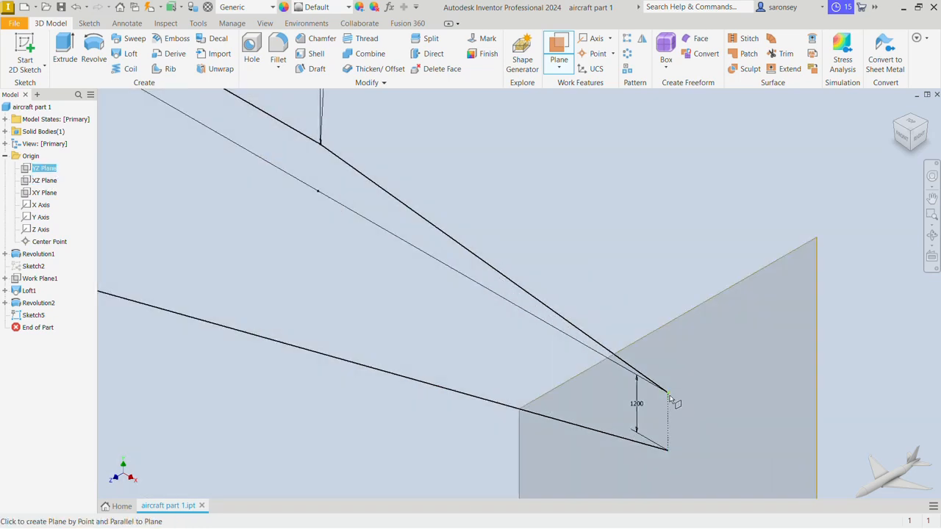
left_click(670, 398)
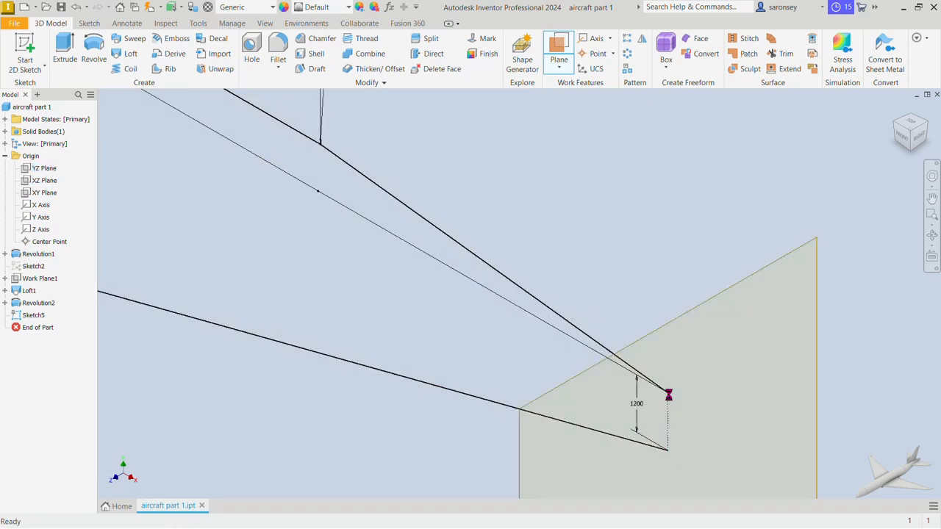
Start a sketch on the new work plane and project both ends of the 1200 mm construction line into it.
middle_click_drag(725, 420, 723, 343)
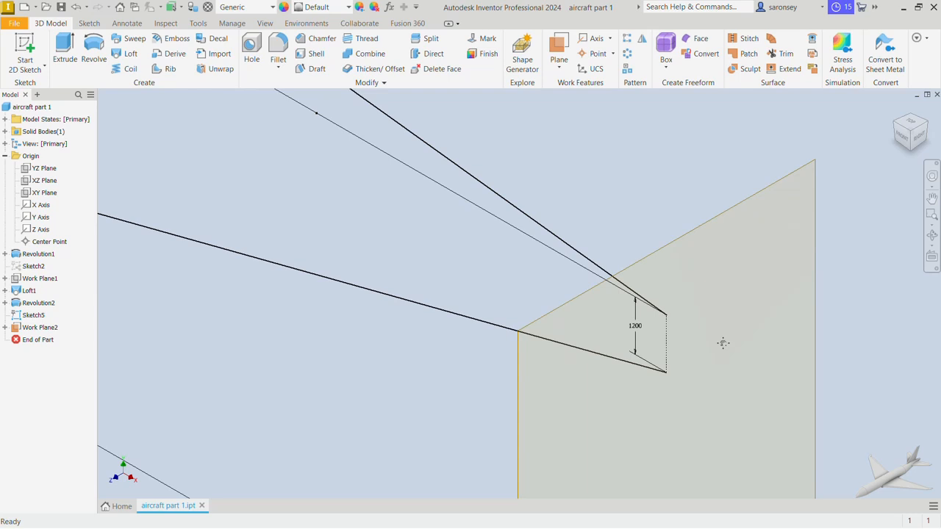
left_click(814, 284)
left_click(821, 277)
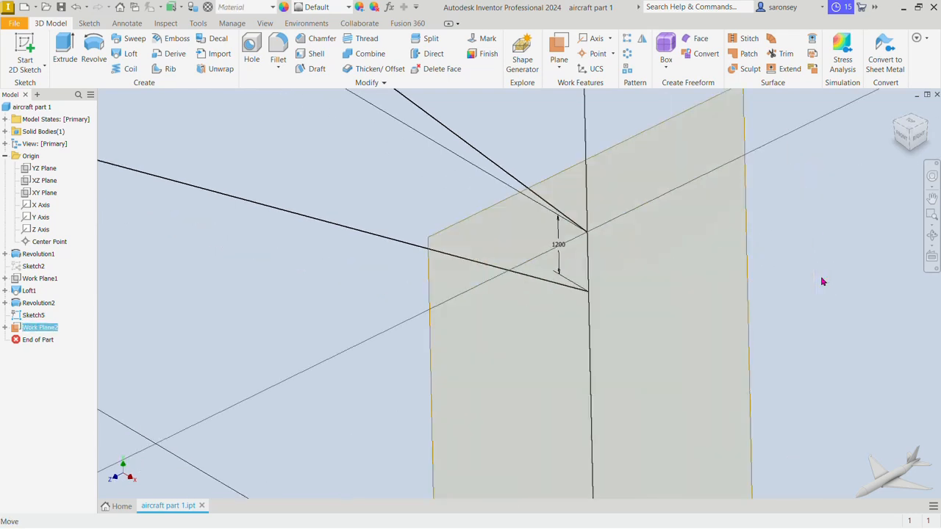
middle_click_drag(598, 153, 602, 478)
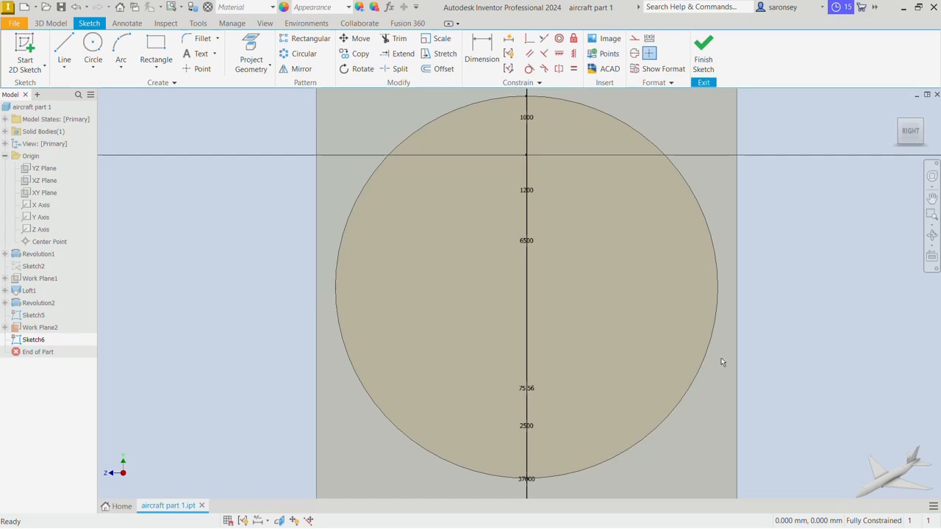
left_click(895, 109)
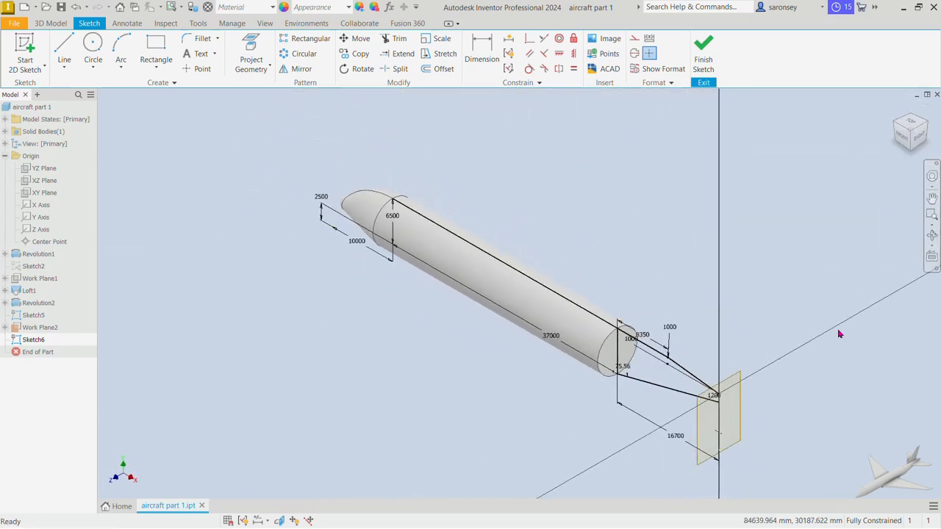
middle_click_drag(762, 442, 728, 400)
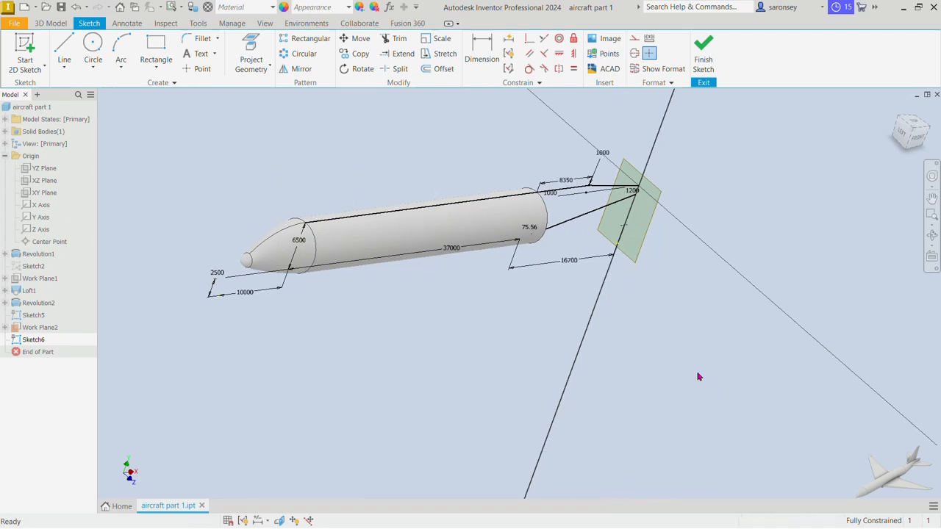
left_click(251, 48)
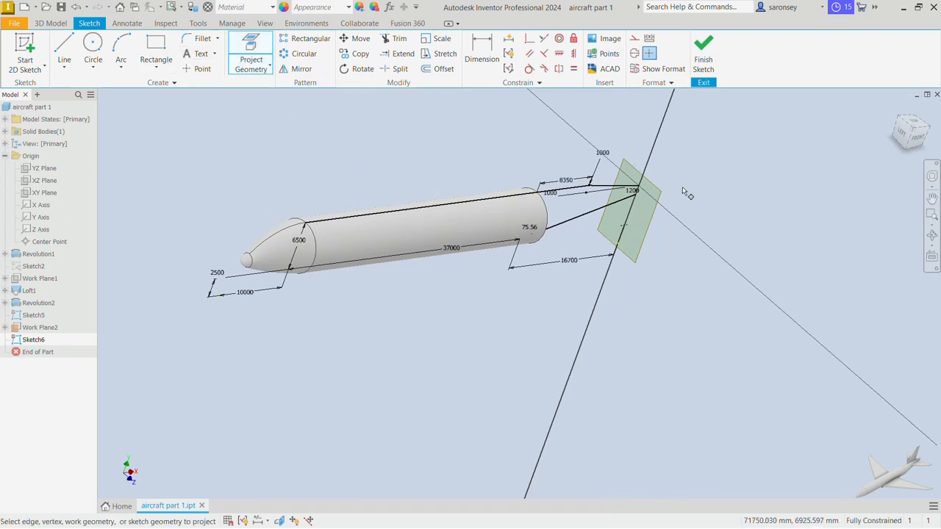
scroll(643, 194, "up", 5)
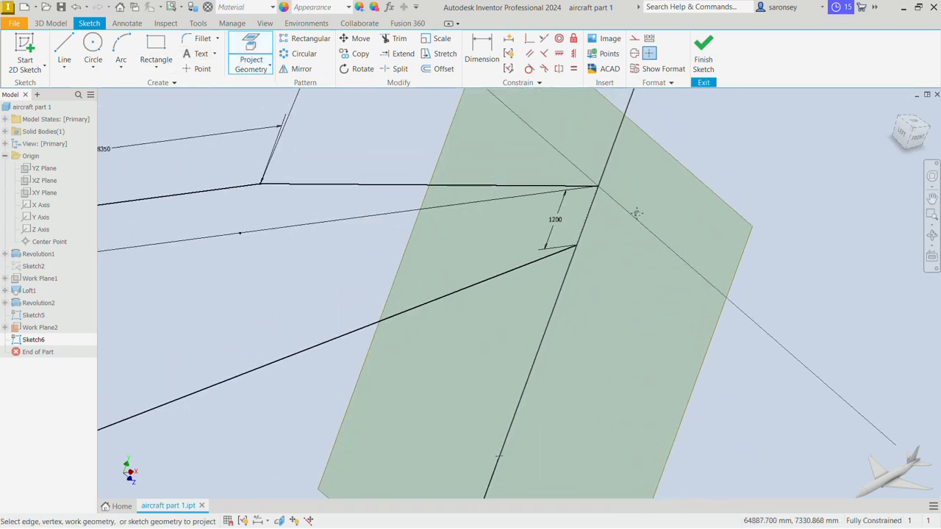
left_click(599, 187)
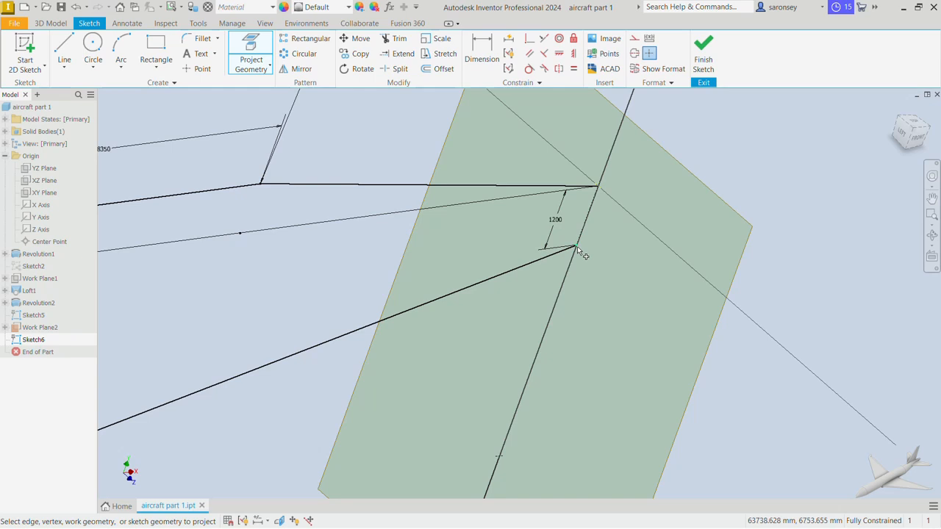
left_click(922, 146)
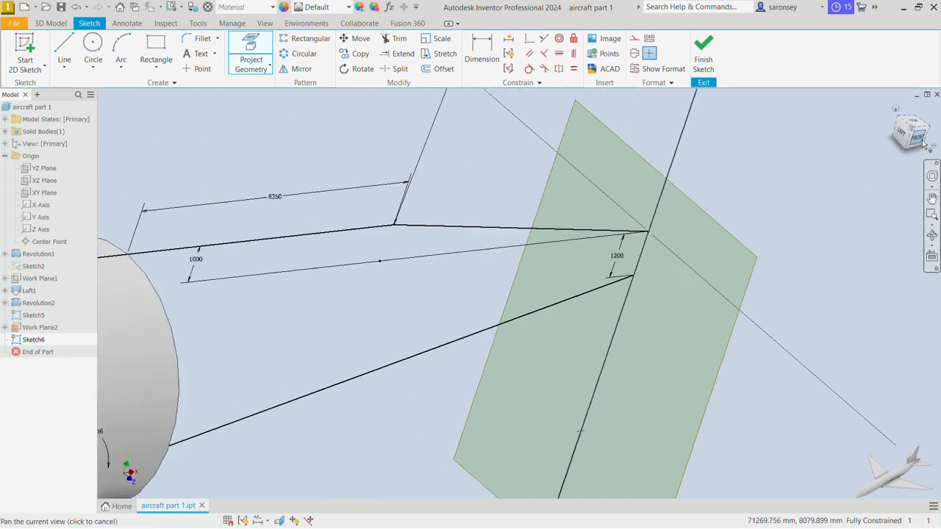
left_click(930, 132)
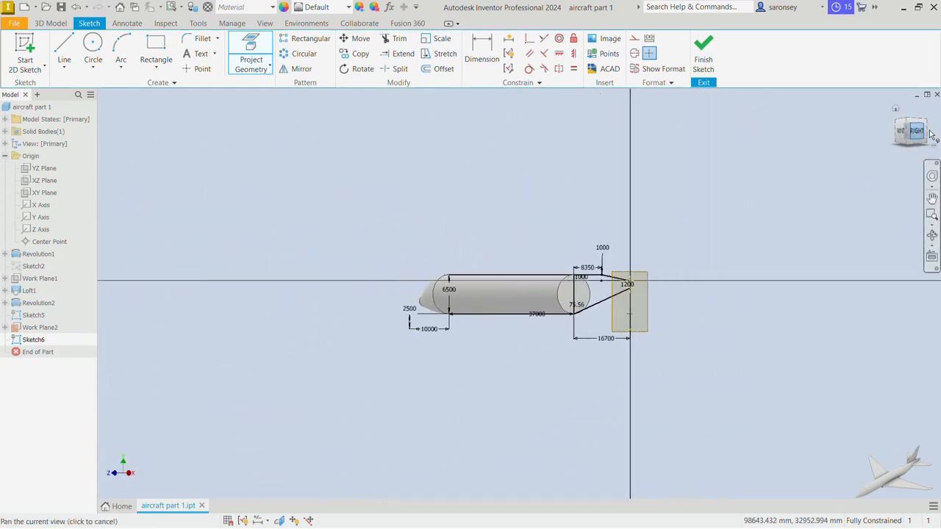
scroll(505, 283, "down", 5)
scroll(672, 330, "down", 4)
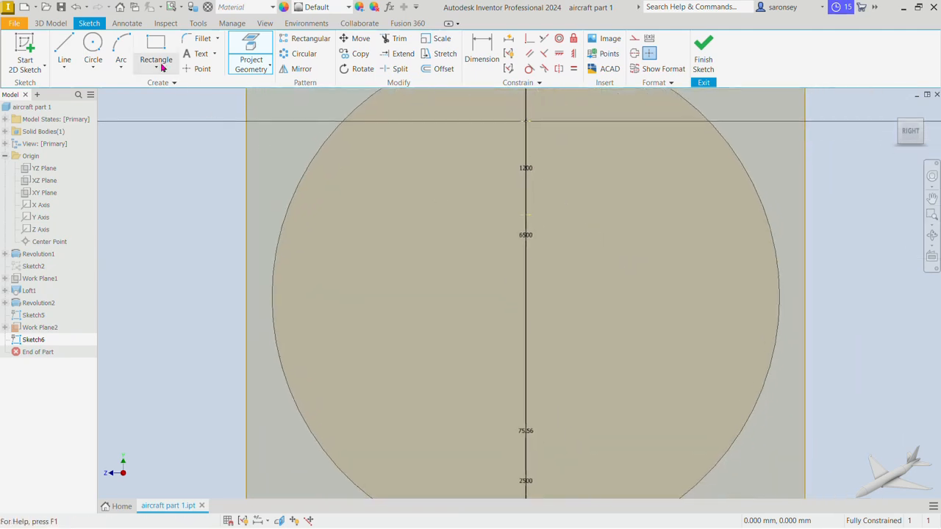
Try a 1200 mm diameter circle centred on the vertical line between the two projected points, and undo it.
left_click(93, 50)
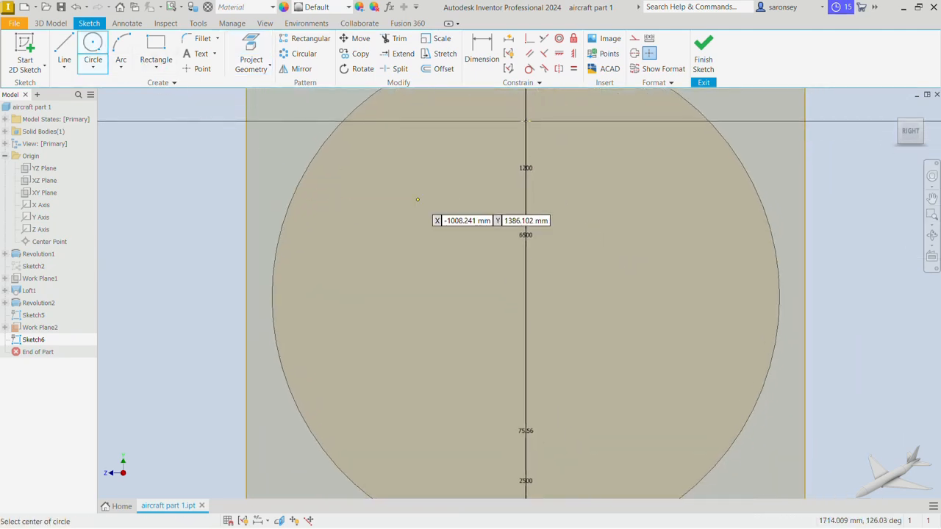
left_click(525, 180)
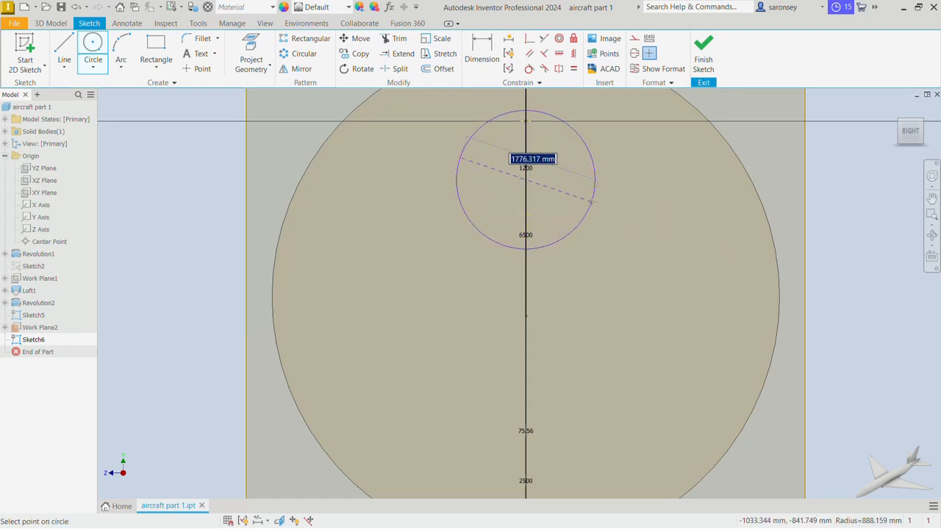
type("1200")
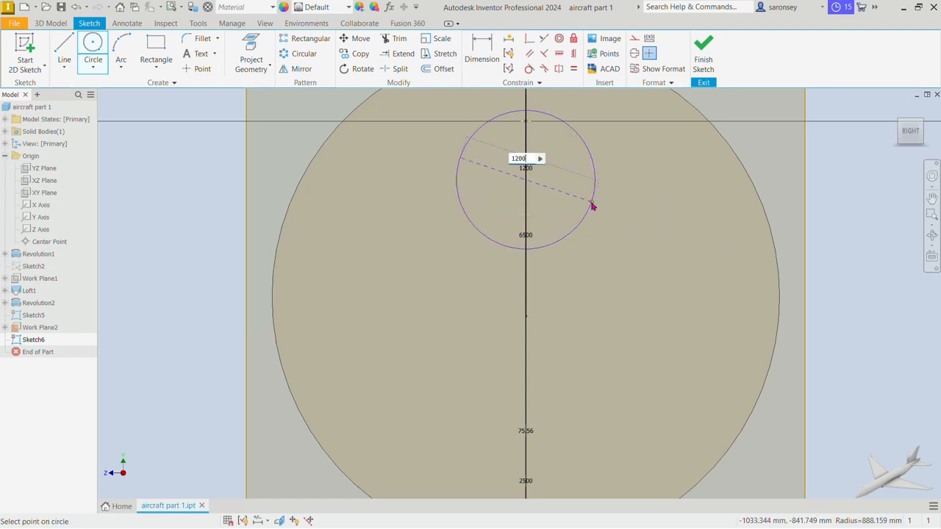
key("Return")
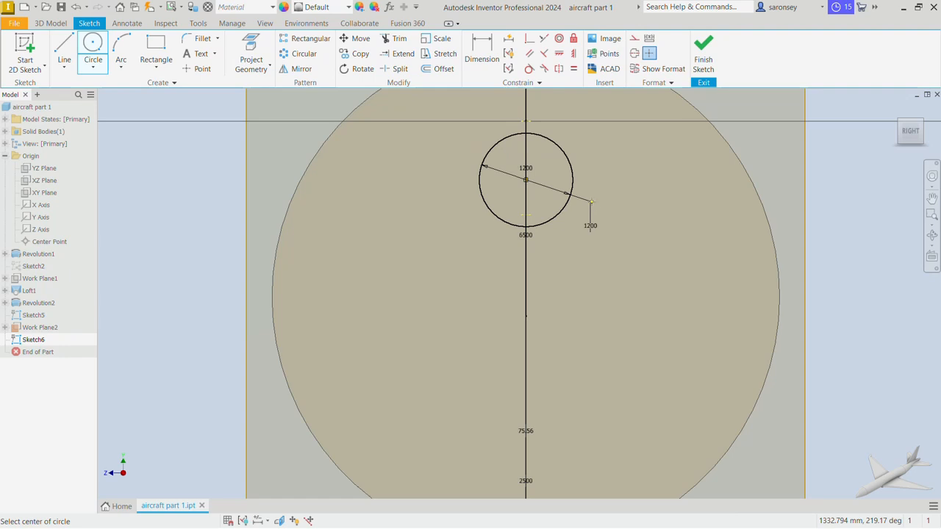
key("ctrl+z")
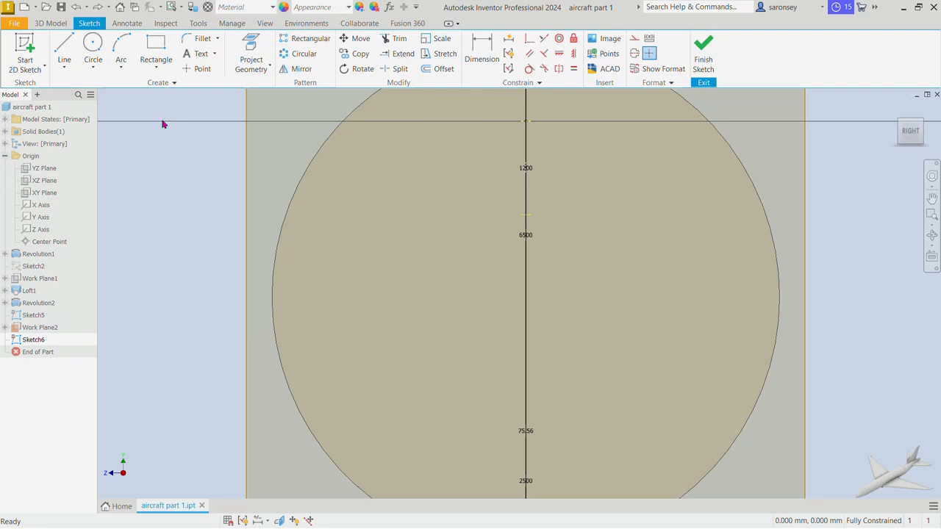
Draw a 1200 mm diameter circle with its centre slightly off the vertical line, between the two projected points.
left_click(94, 50)
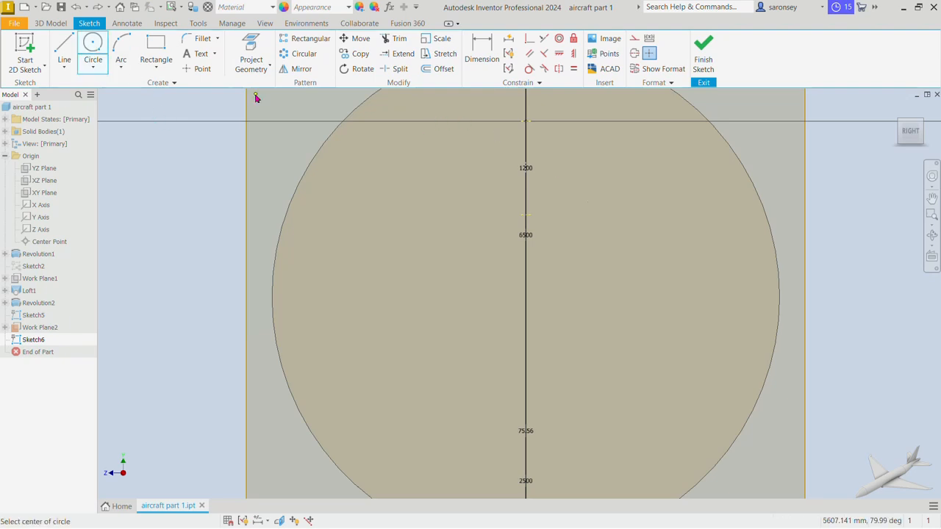
left_click(541, 156)
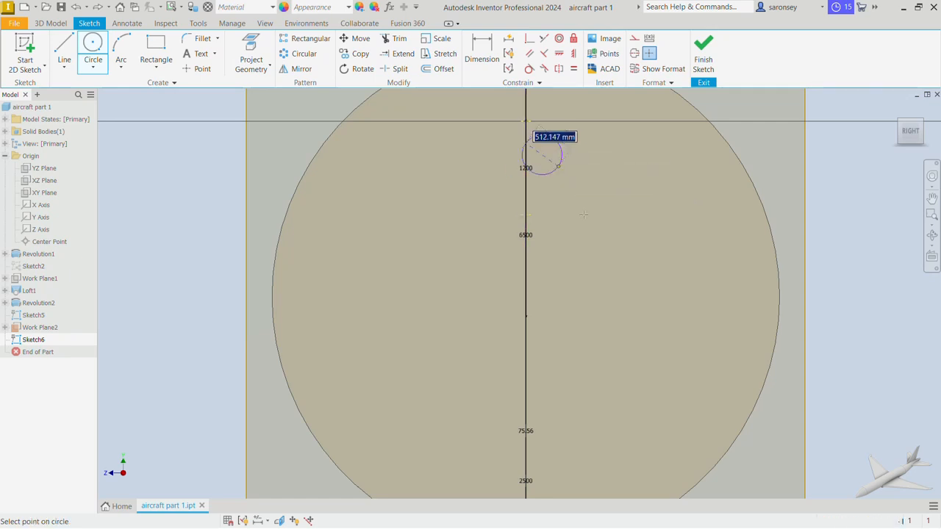
type("1200")
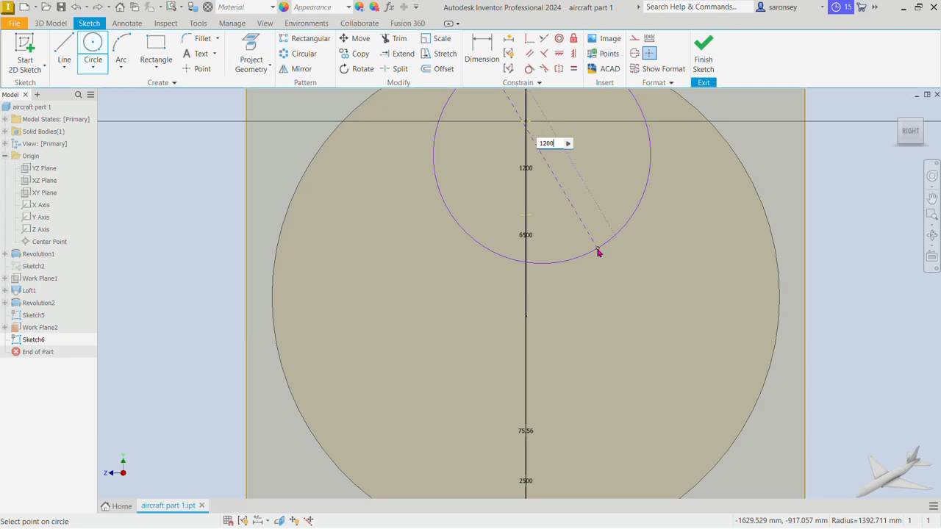
key("Return")
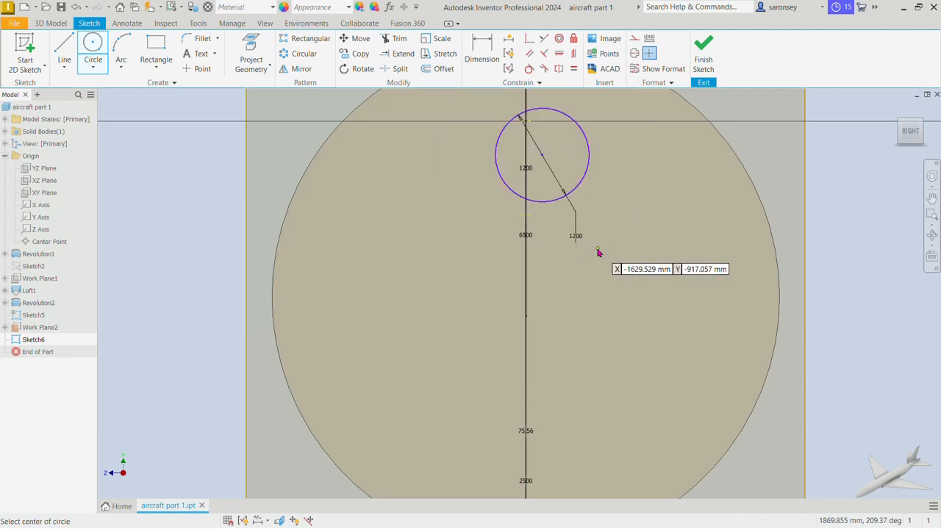
Make the 1200 mm circle coincident with the projected upper point of the tail profile.
left_click(528, 41)
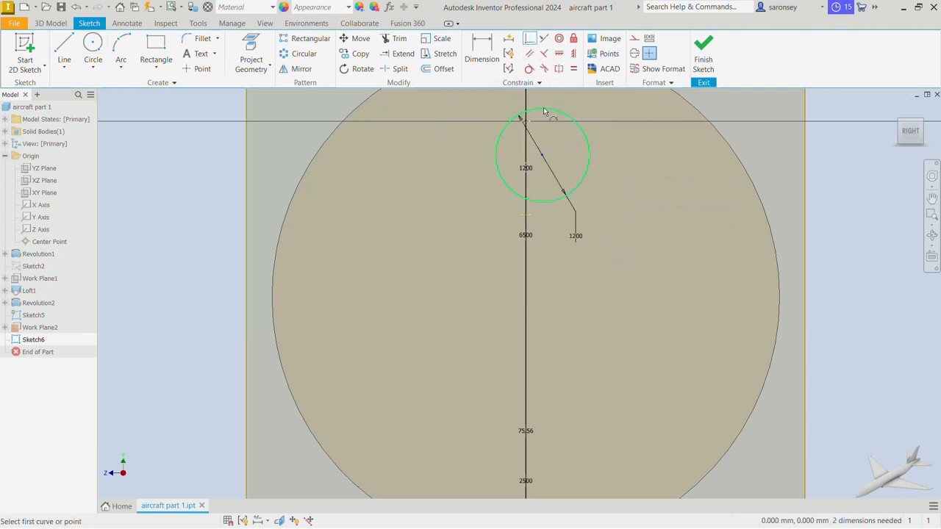
left_click(544, 111)
left_click(525, 121)
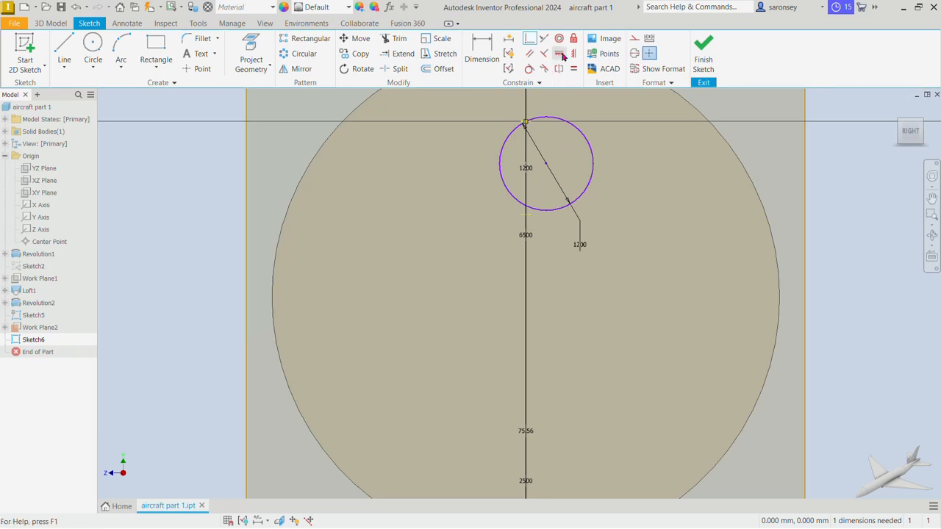
Align the circle's centre with the projected upper point using a Horizontal constraint, and finish the sketch.
left_click(561, 55)
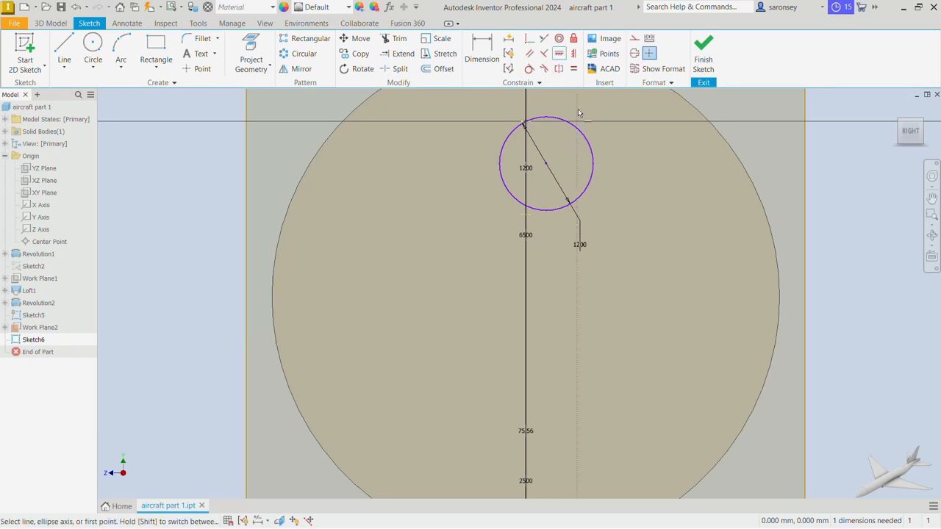
left_click(552, 169)
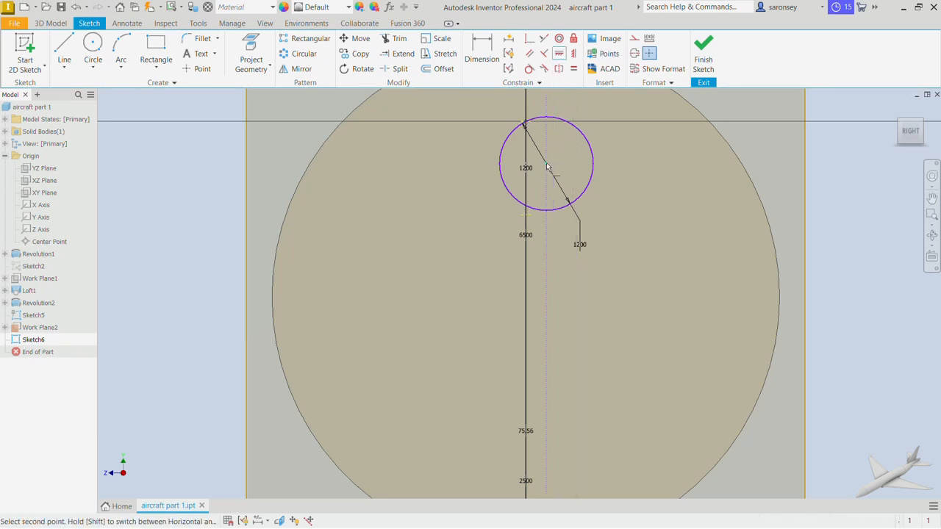
left_click(523, 129)
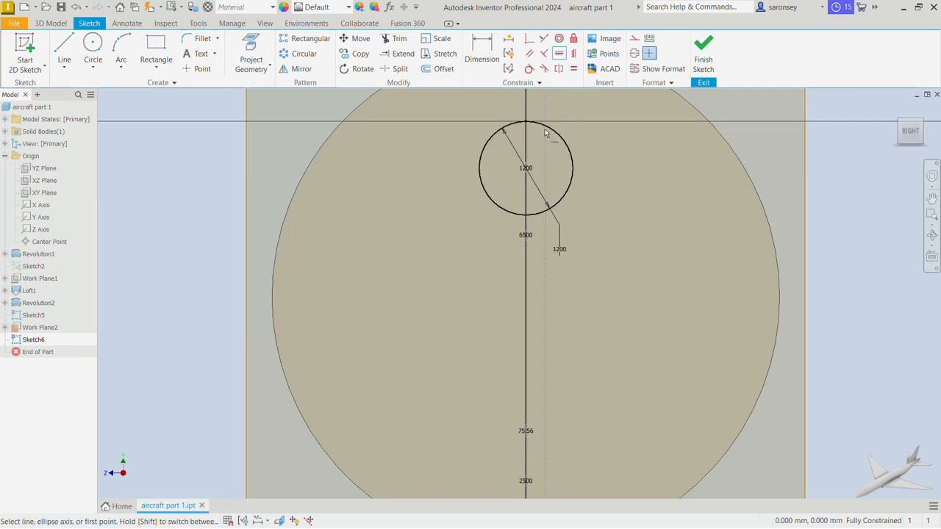
left_click(703, 55)
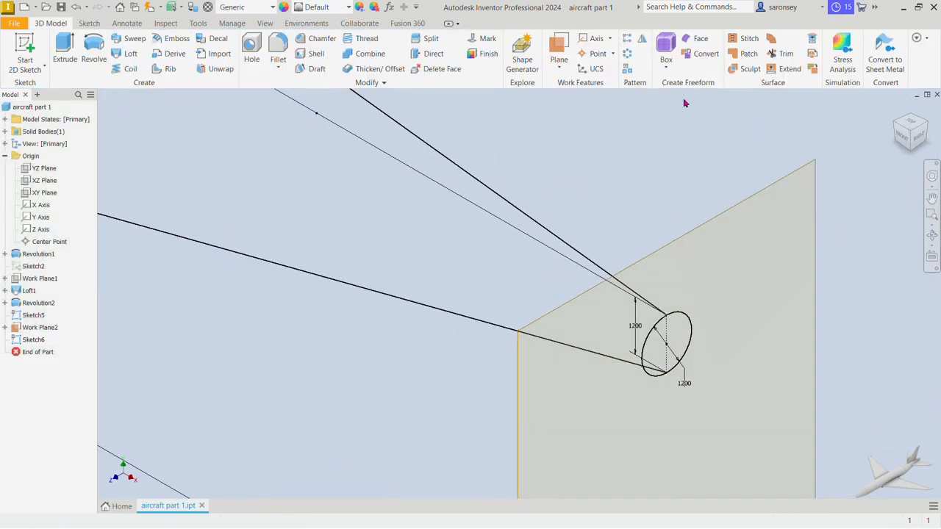
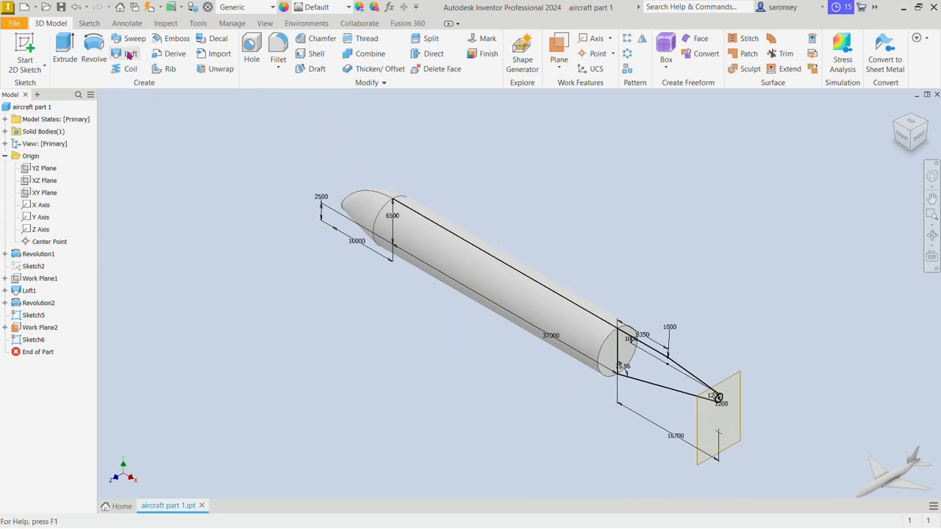
Choose the fuselage's rear circular face and the 1200 mm circle on the end work plane as the tail loft's sections.
scroll(724, 371, "down", 3)
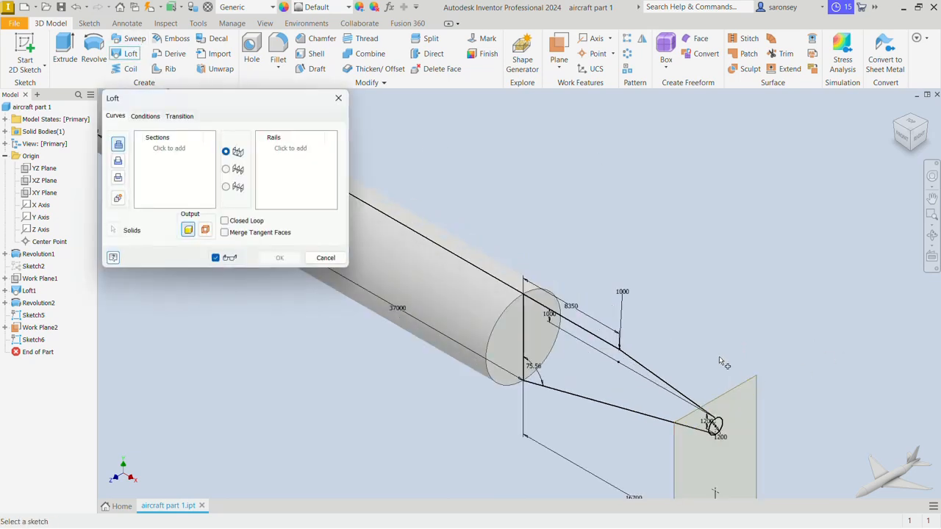
middle_click_drag(720, 356, 660, 251)
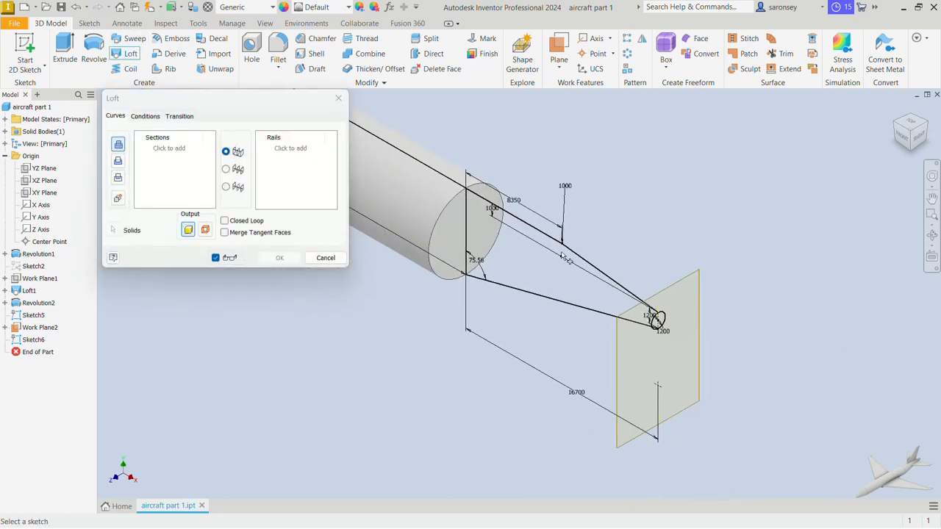
left_click(443, 212)
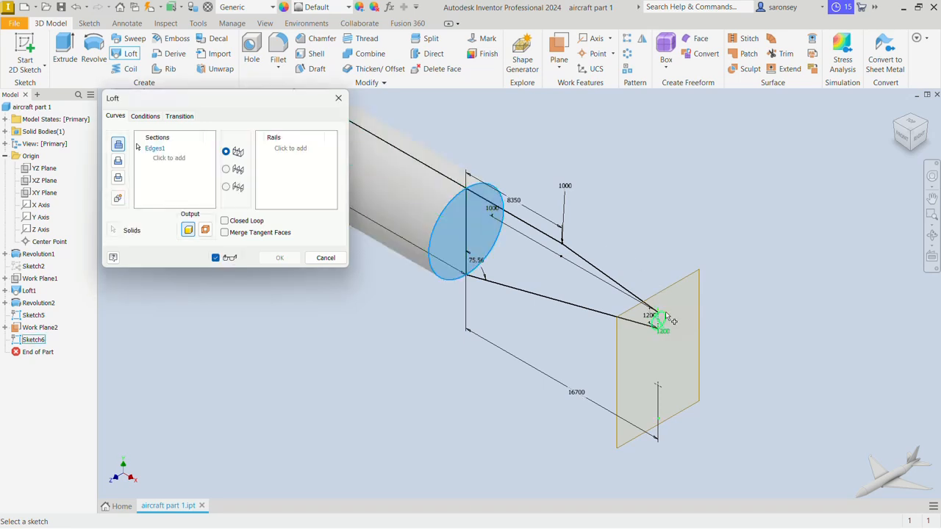
left_click(666, 316)
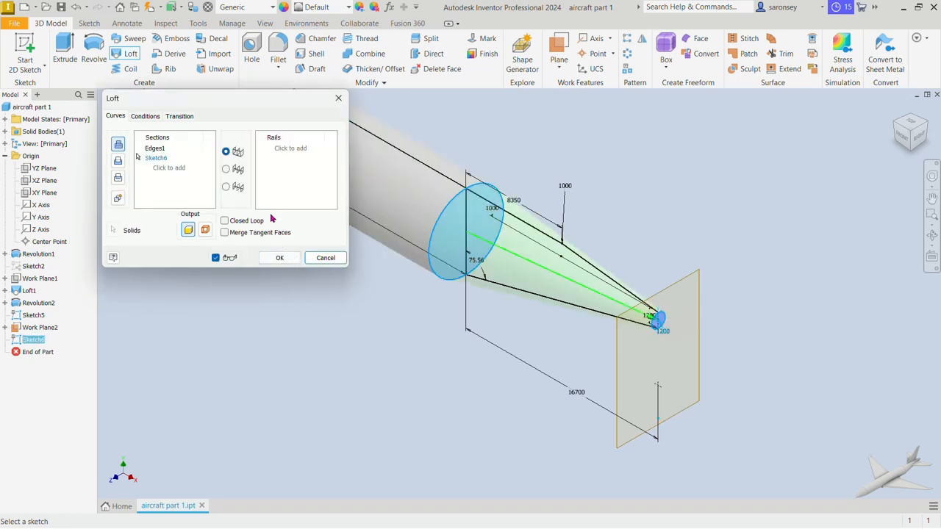
Add the upper and lower lines of the tail profile as loft rails and create the tail as a solid.
left_click(283, 148)
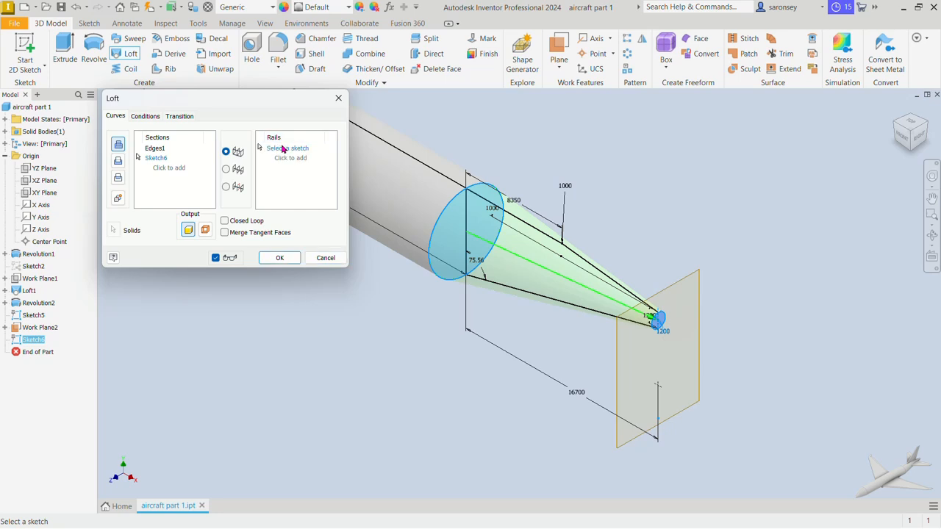
left_click(901, 137)
scroll(672, 287, "up", 5)
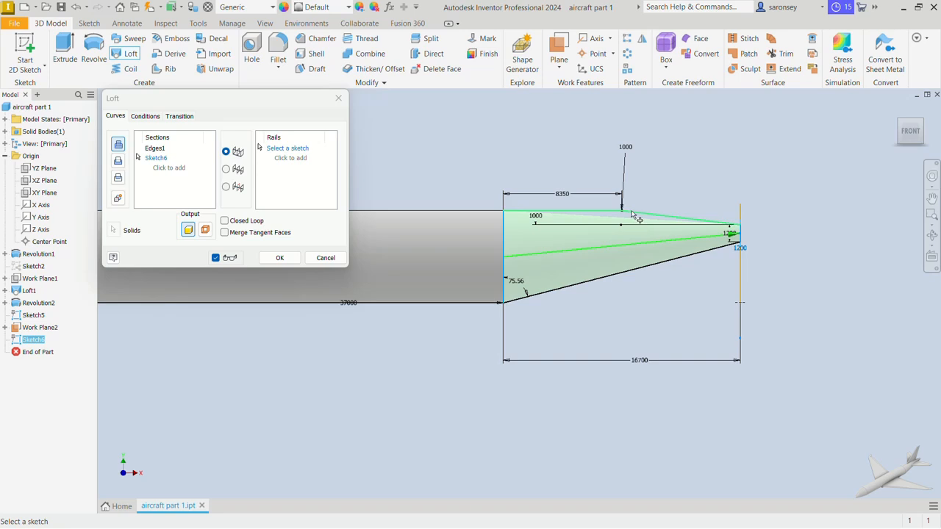
left_click(632, 213)
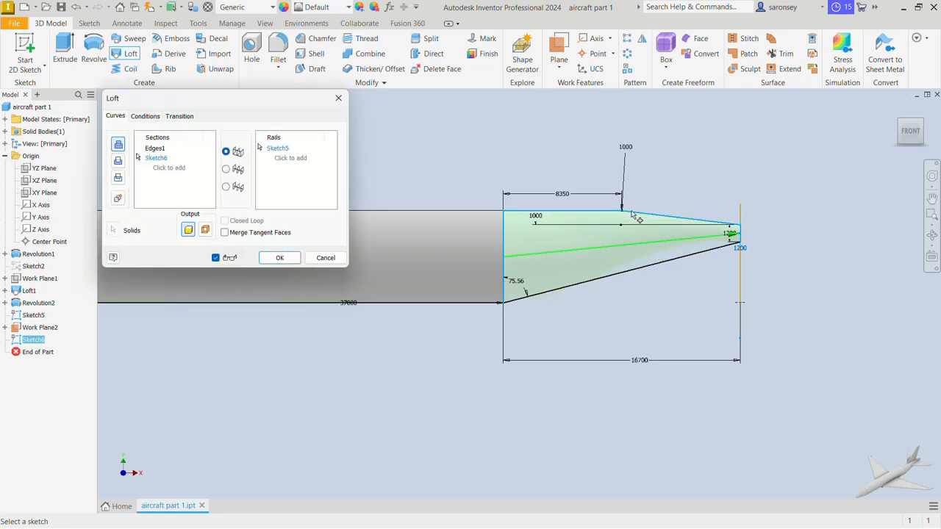
left_click(678, 259)
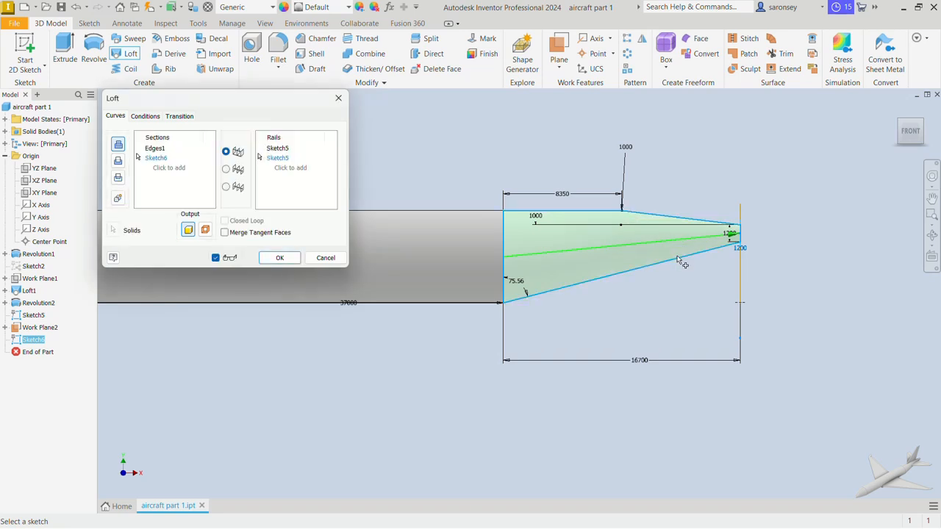
left_click(280, 257)
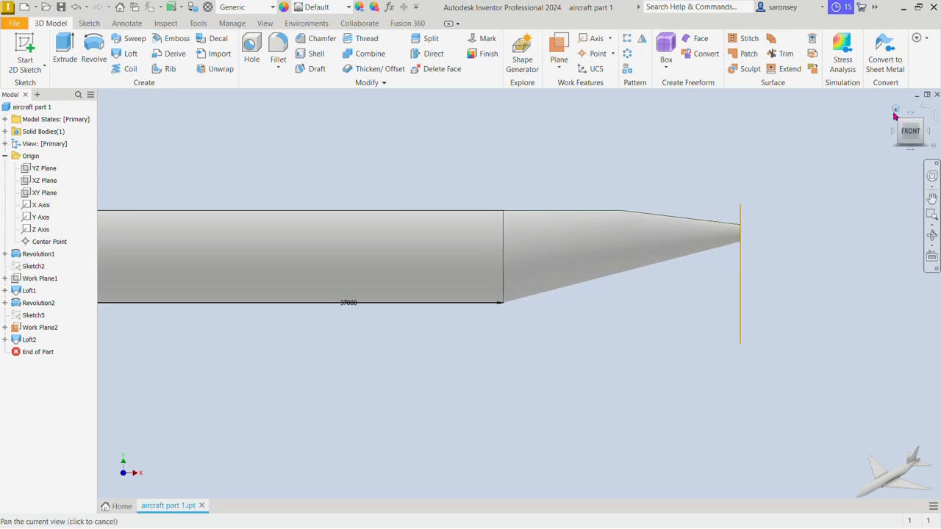
Hide the work plane at the end of the tail.
left_click(895, 135)
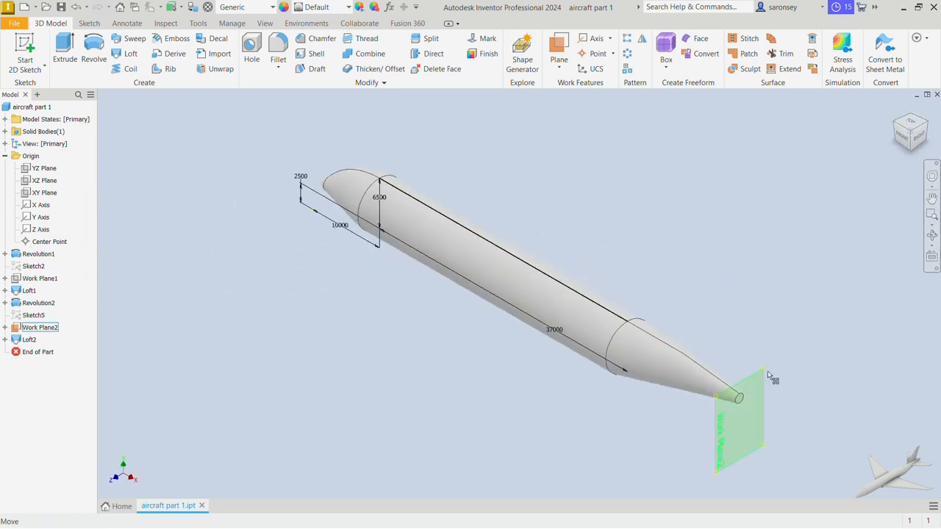
right_click(766, 378)
left_click(792, 388)
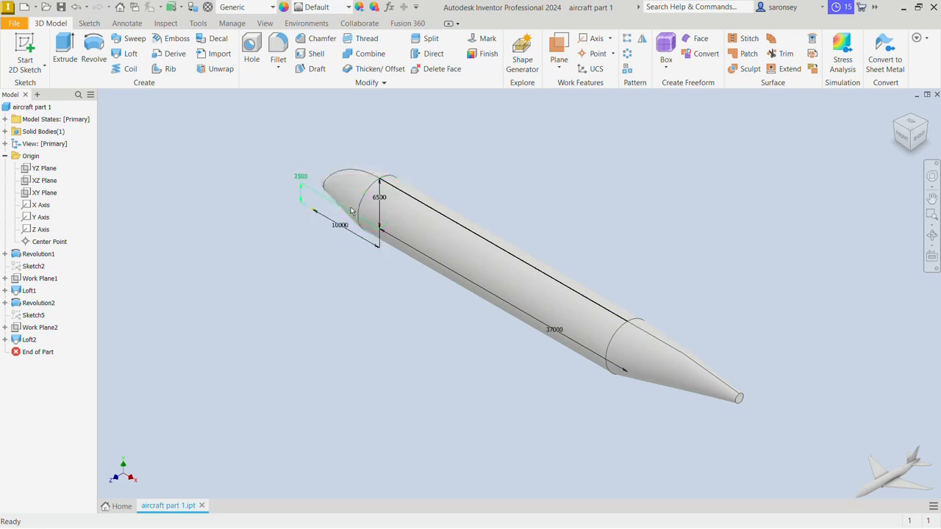
Hide the dimensioned fuselage sketch, Sketch1, under Revolution1.
right_click(299, 188)
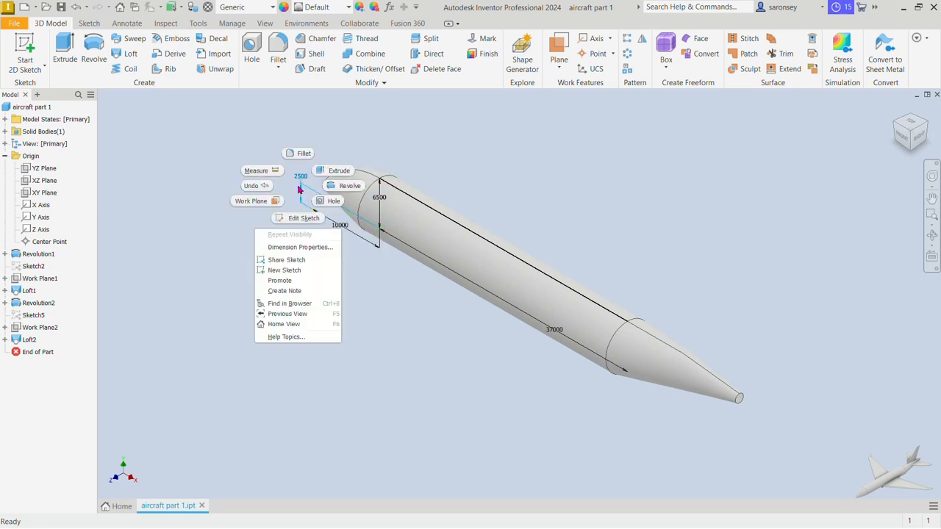
left_click(394, 292)
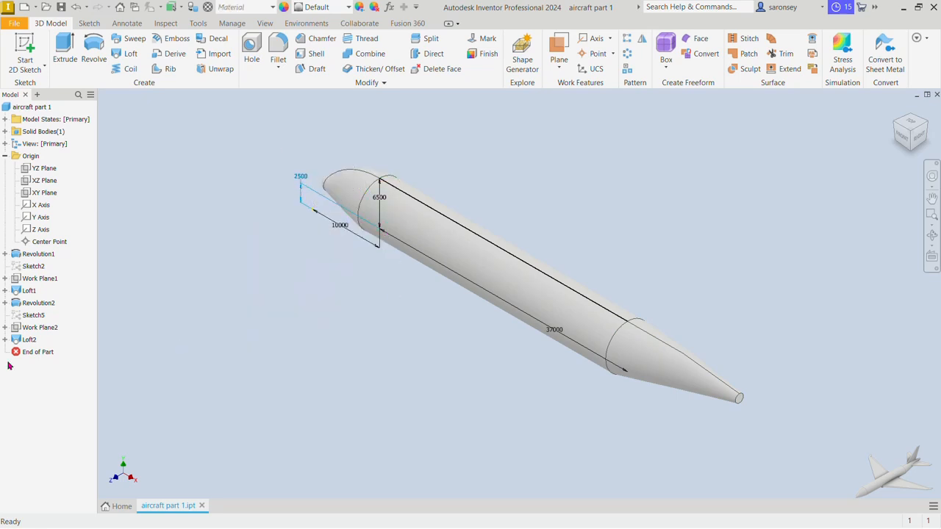
left_click(38, 267)
right_click(38, 268)
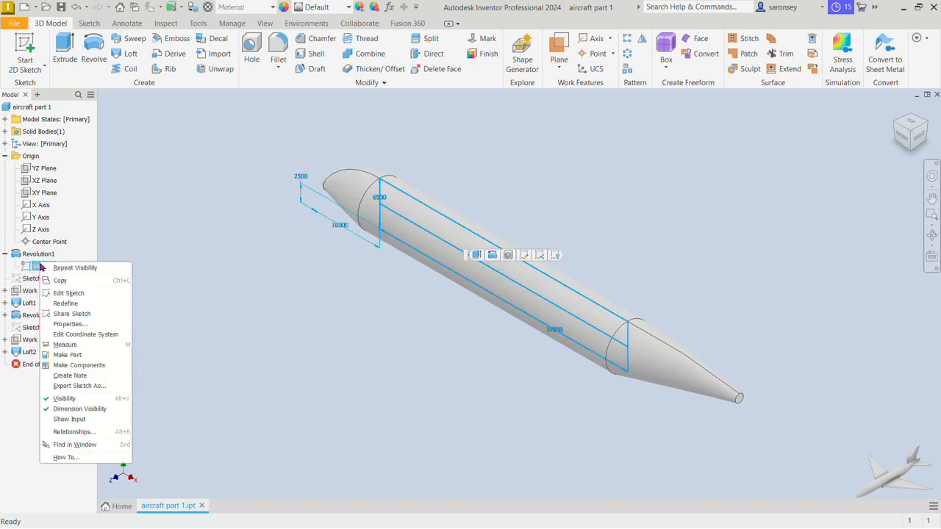
left_click(63, 398)
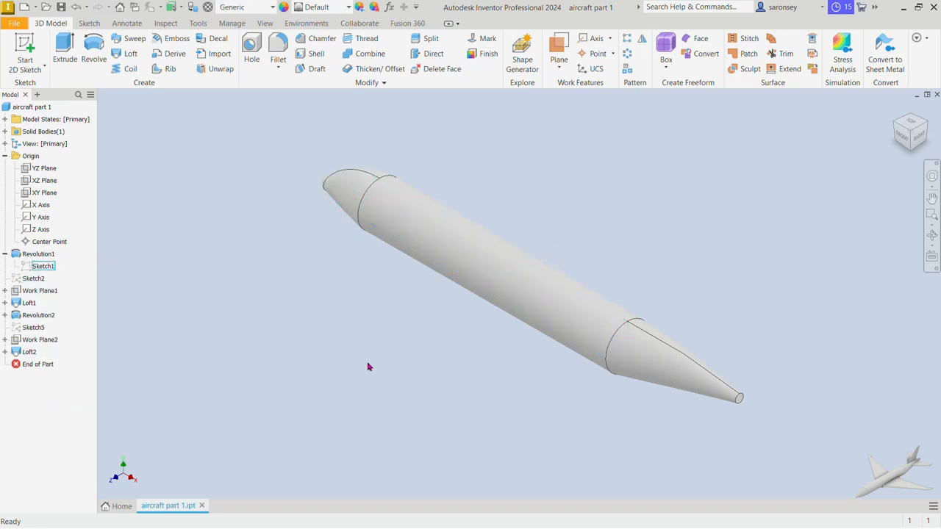
left_click(369, 366)
Create a work plane offset 5000 mm from the origin XZ plane.
left_click(44, 181)
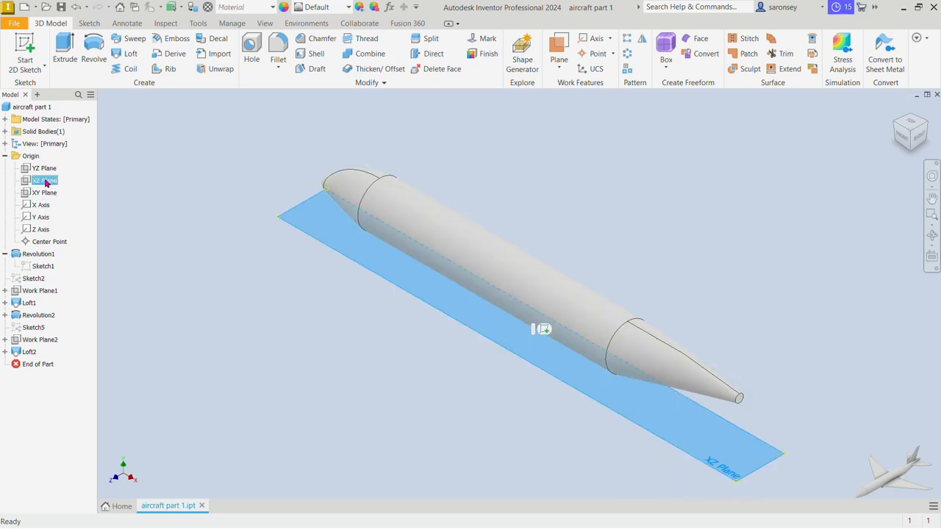
left_click(558, 66)
left_click(595, 115)
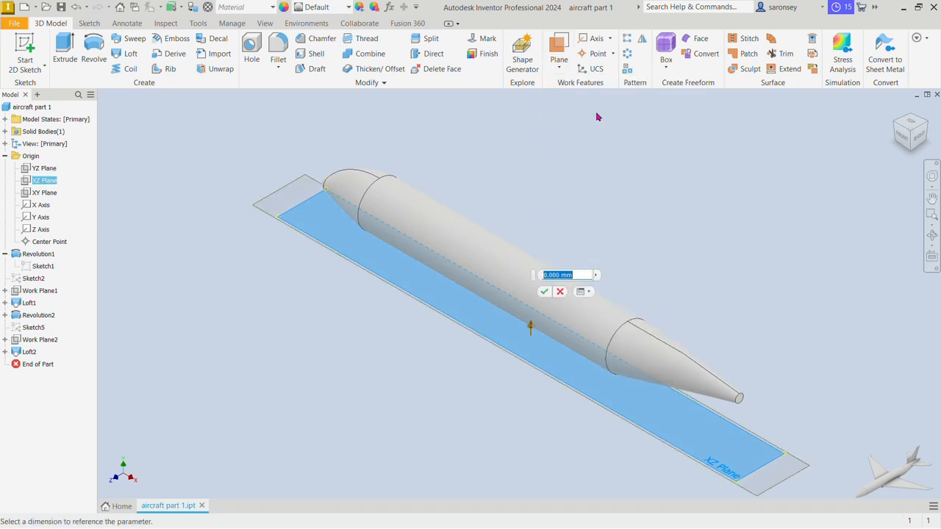
type("5000")
left_click(545, 291)
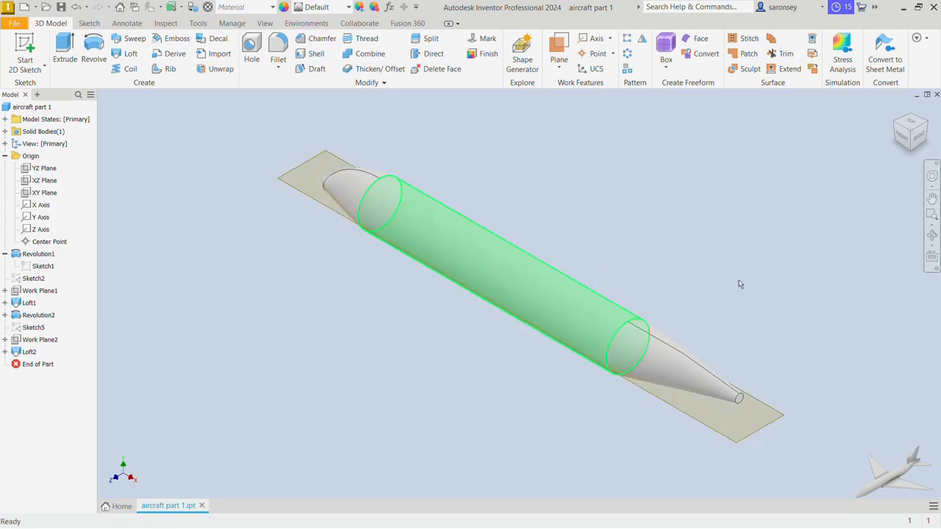
Start a sketch on the offset work plane and orient it to the bottom view with the nose facing left.
left_click(905, 133)
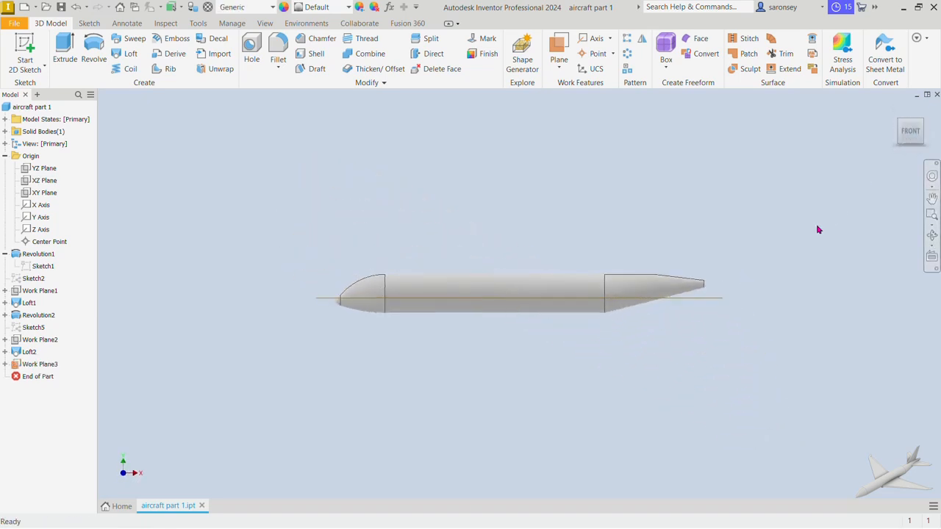
left_click(721, 297)
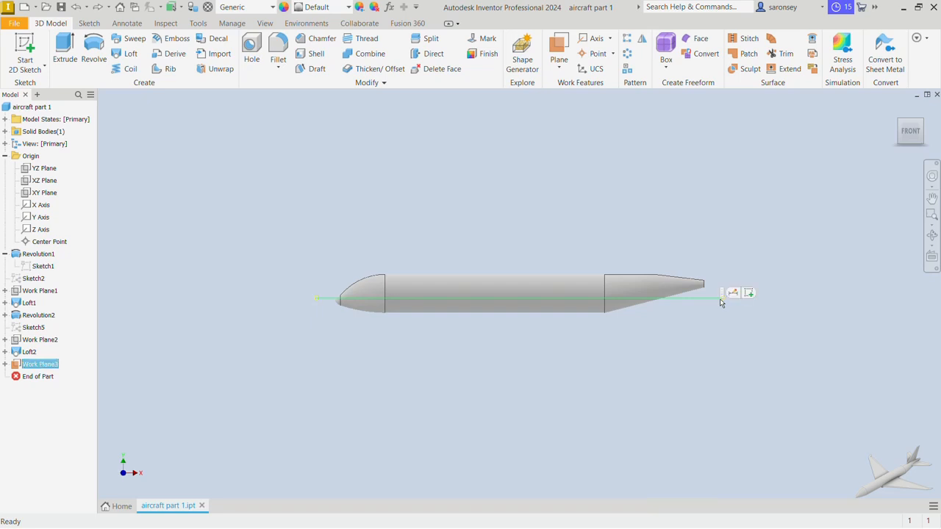
left_click(749, 292)
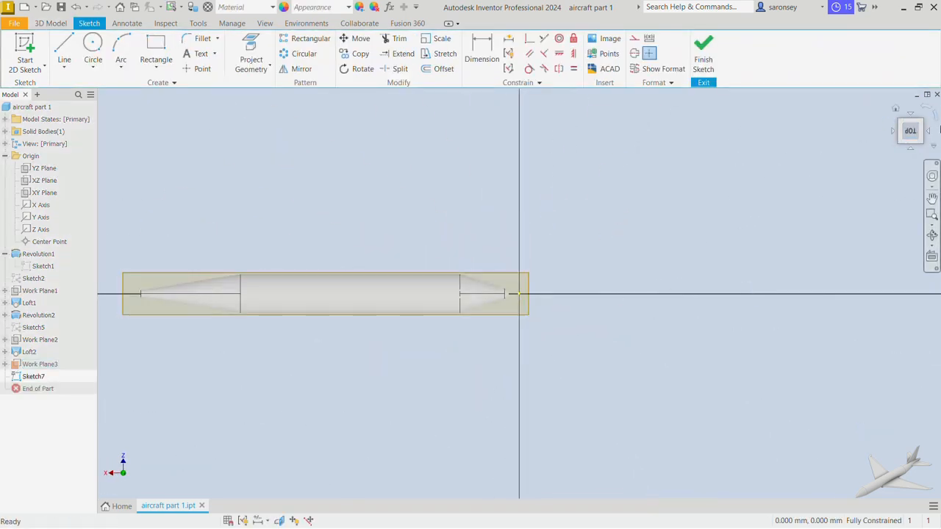
left_click(937, 119)
left_click(936, 119)
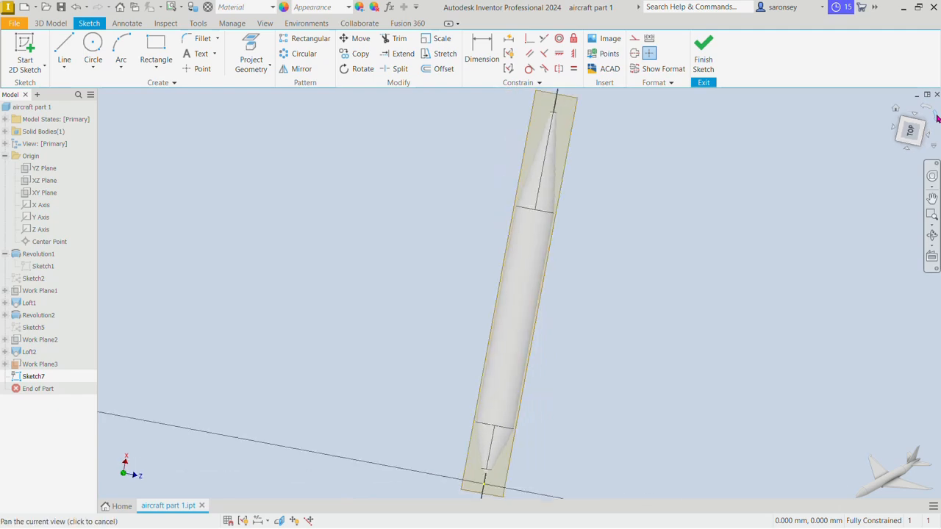
left_click(911, 152)
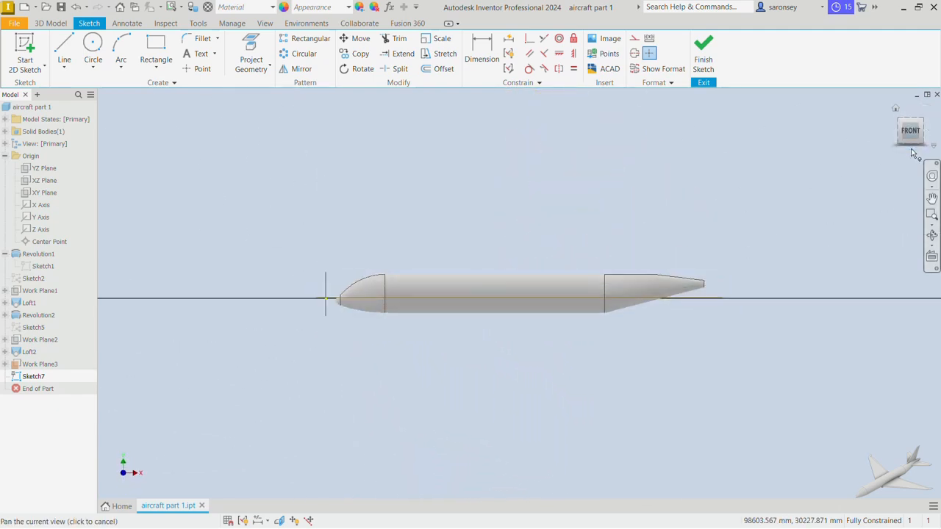
left_click(912, 152)
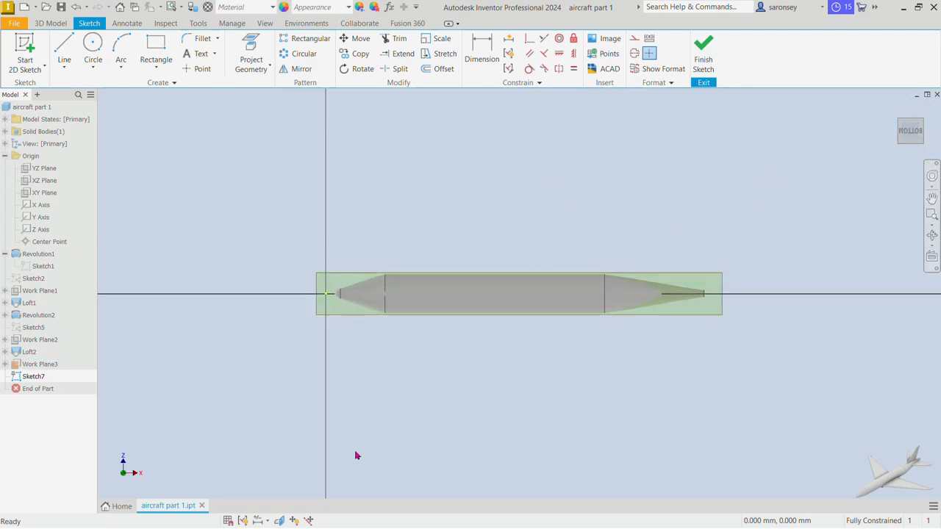
Slice the model at the sketch plane and project the front and rear edges of the fuselage's cylindrical section.
left_click(279, 520)
scroll(492, 340, "up", 3)
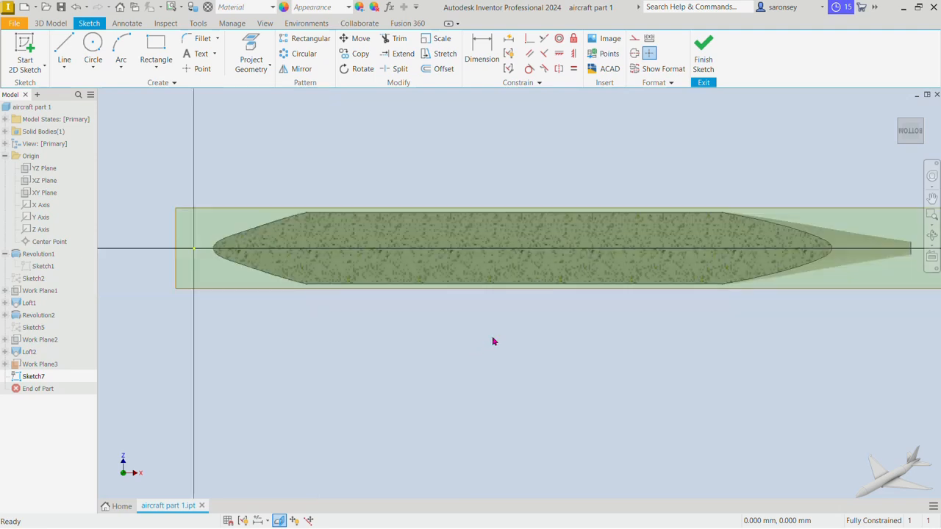
left_click(252, 65)
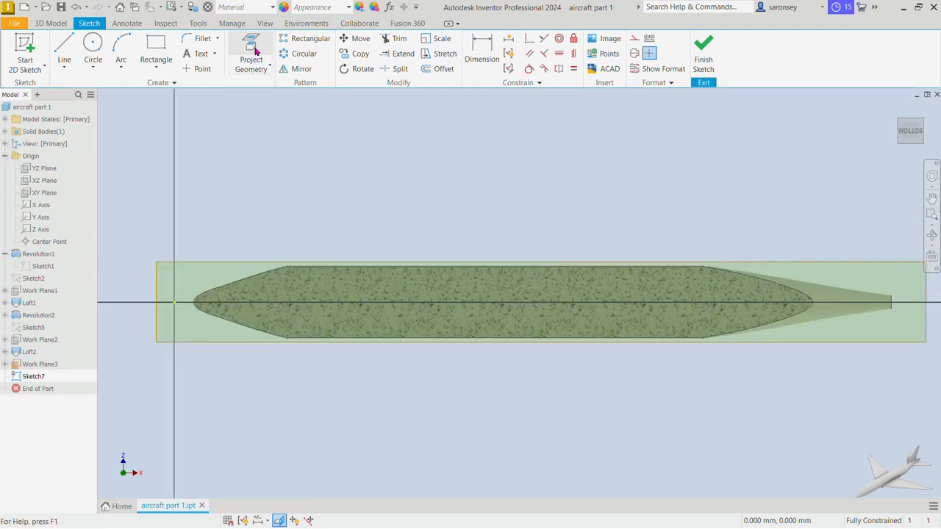
left_click(285, 300)
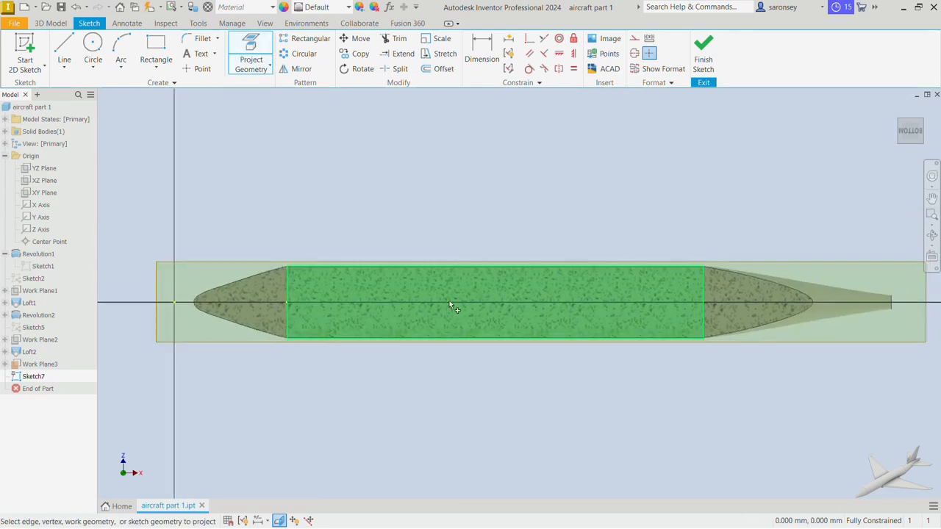
left_click(704, 297)
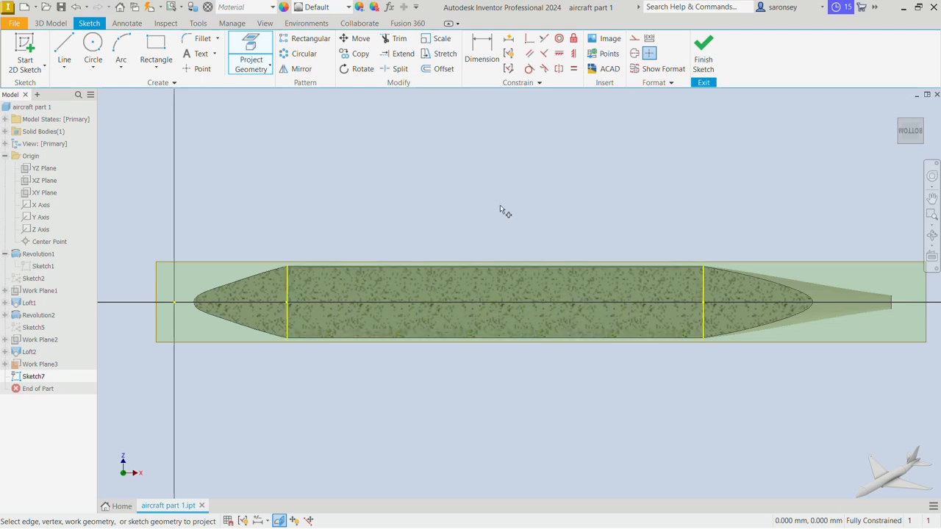
Draw a vertical line 3250 mm long from the fuselage centreline to its upper edge, behind the projected front edge.
left_click(64, 44)
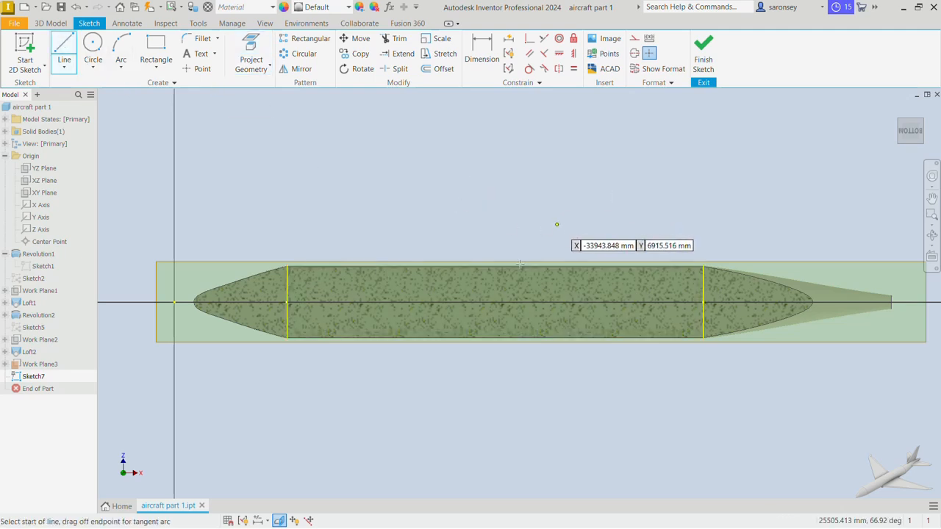
left_click(411, 301)
left_click(412, 266)
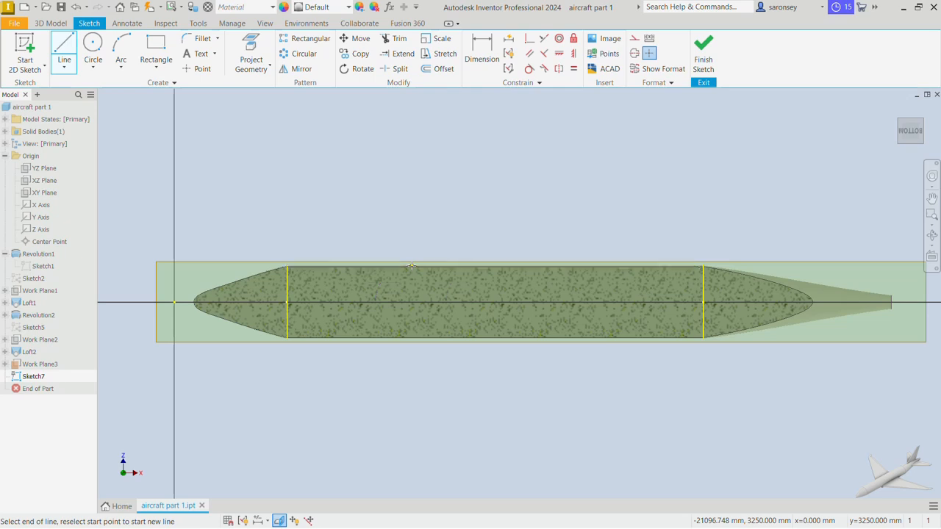
right_click(426, 196)
left_click(466, 196)
Dimension the vertical line 15000 mm from the projected front edge of the cylindrical section.
left_click(481, 51)
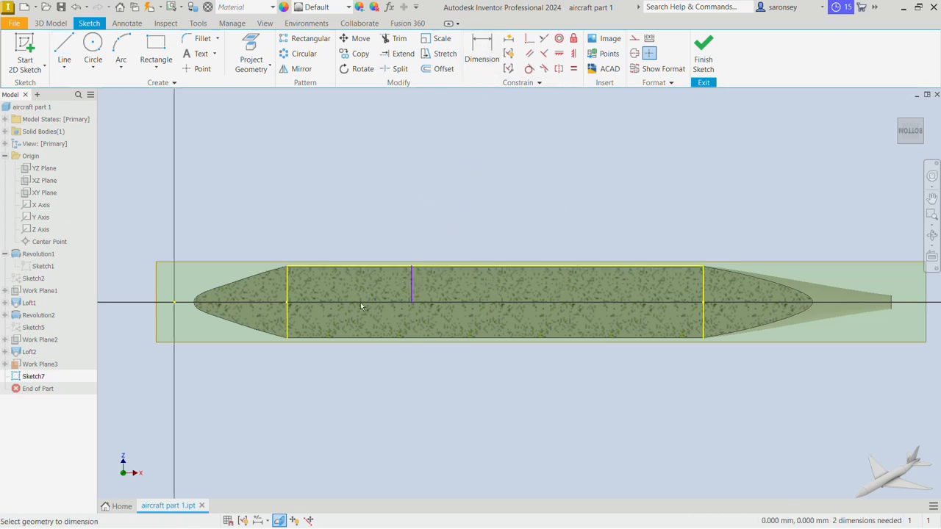
left_click(288, 289)
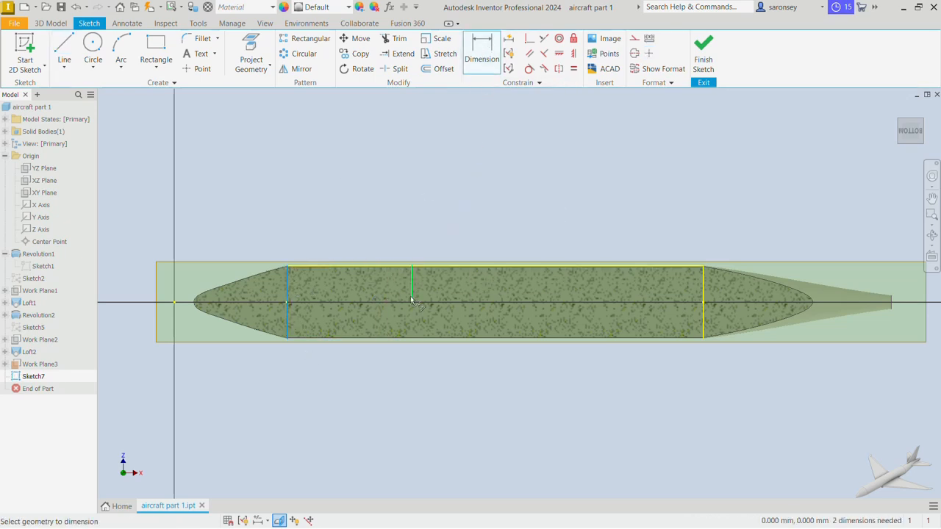
left_click(413, 292)
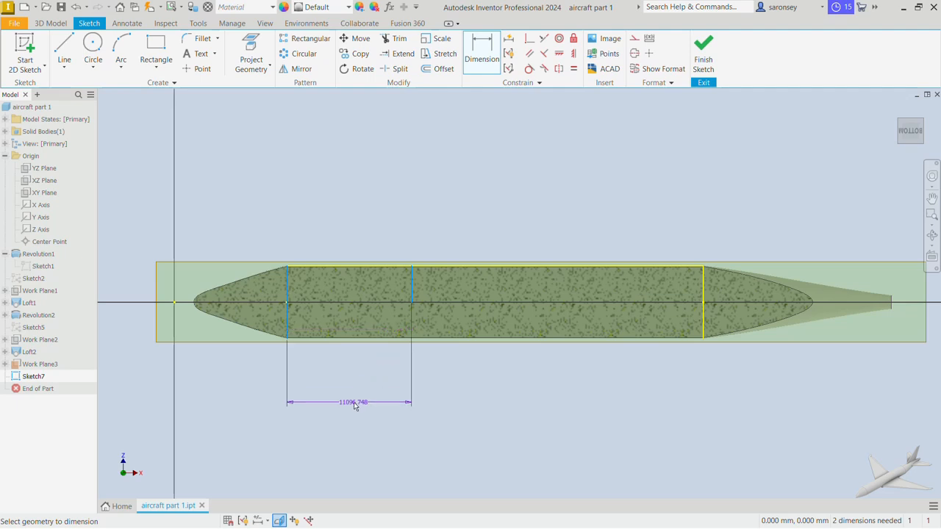
left_click(353, 405)
type("15000")
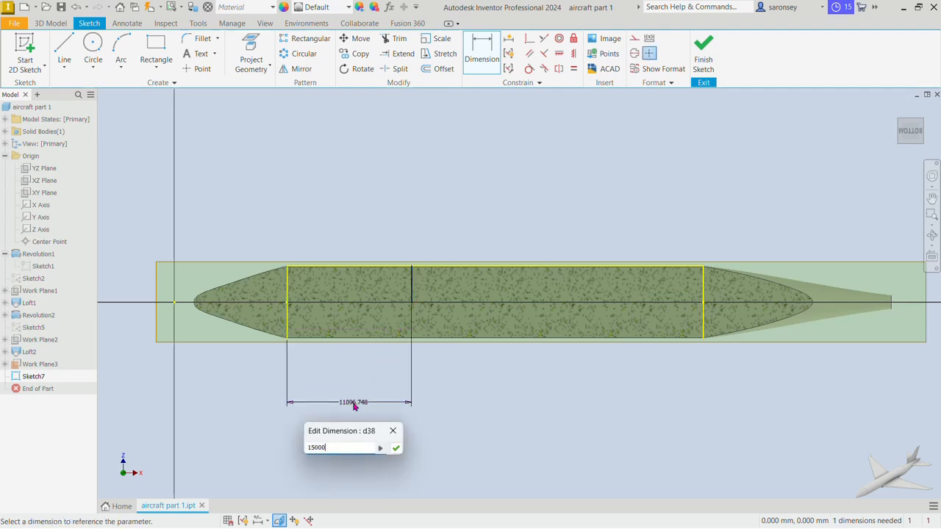
key("Return")
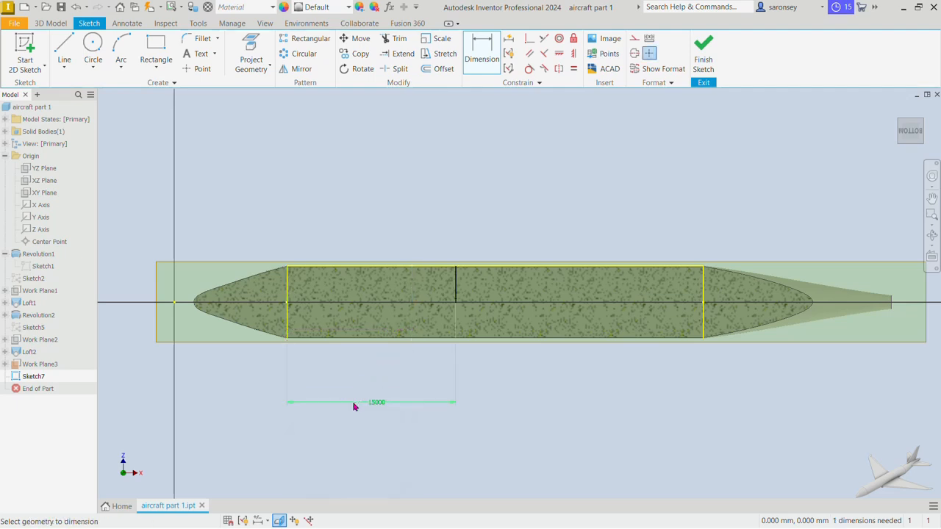
Start drawing another line in the sketch on the offset work plane.
left_click(64, 49)
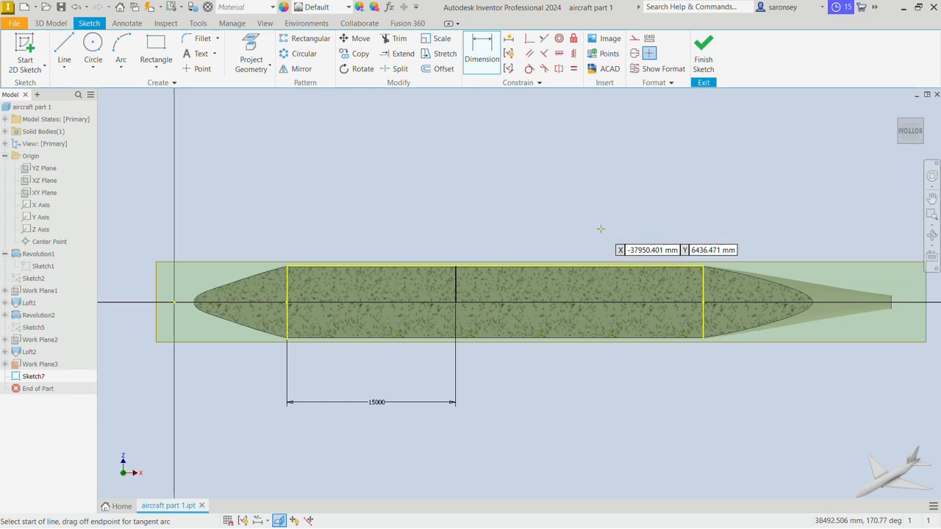
Draw a 30000 mm slanted line outward from the upper end of the short vertical line on the fuselage edge.
middle_click_drag(601, 229, 561, 390)
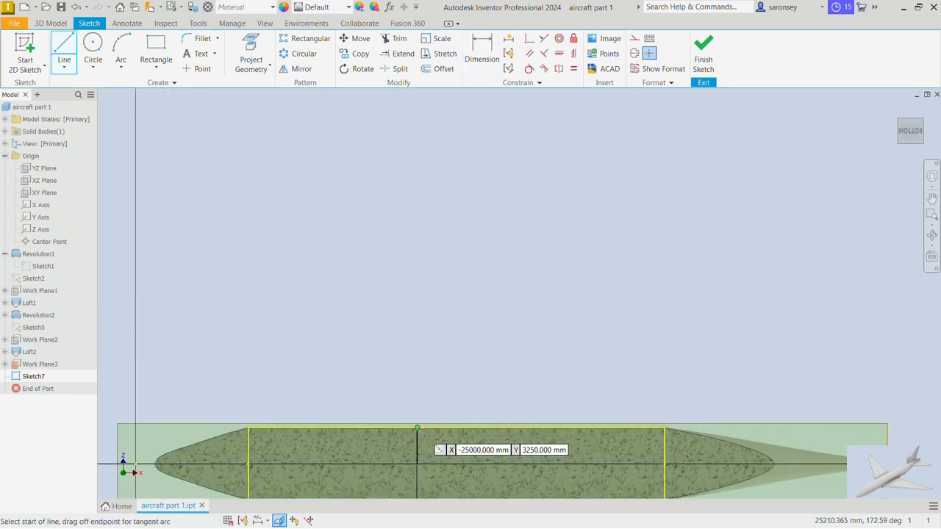
left_click(417, 427)
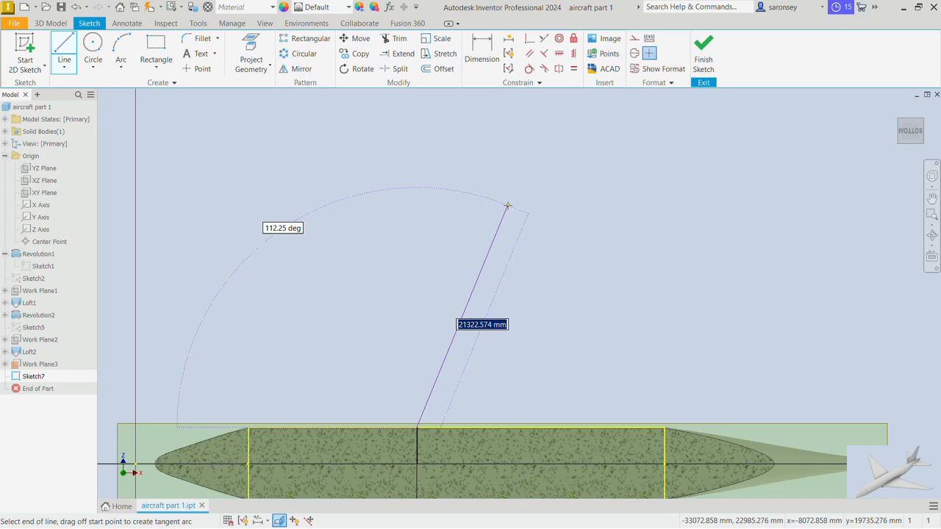
type("30")
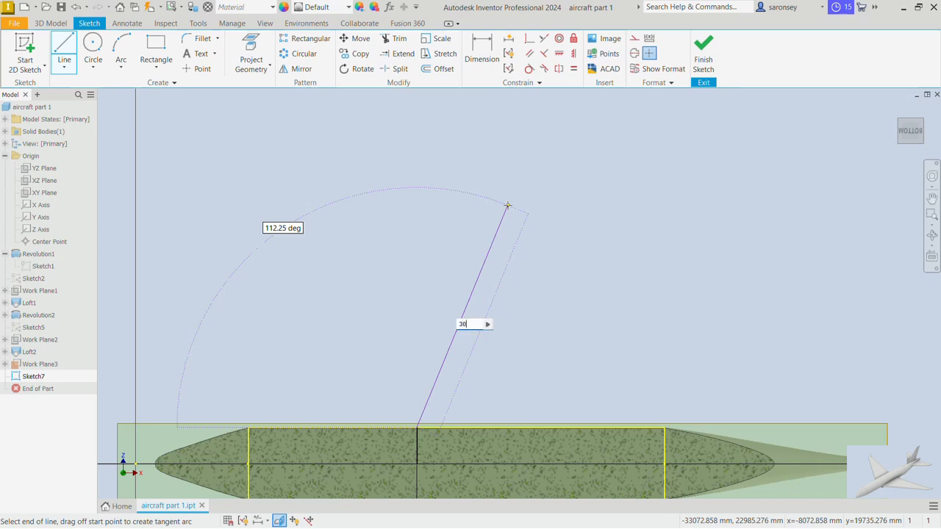
type("000")
key("Return")
Dimension the angle between the slanted line and the fuselage edge as 55 degrees.
left_click(482, 49)
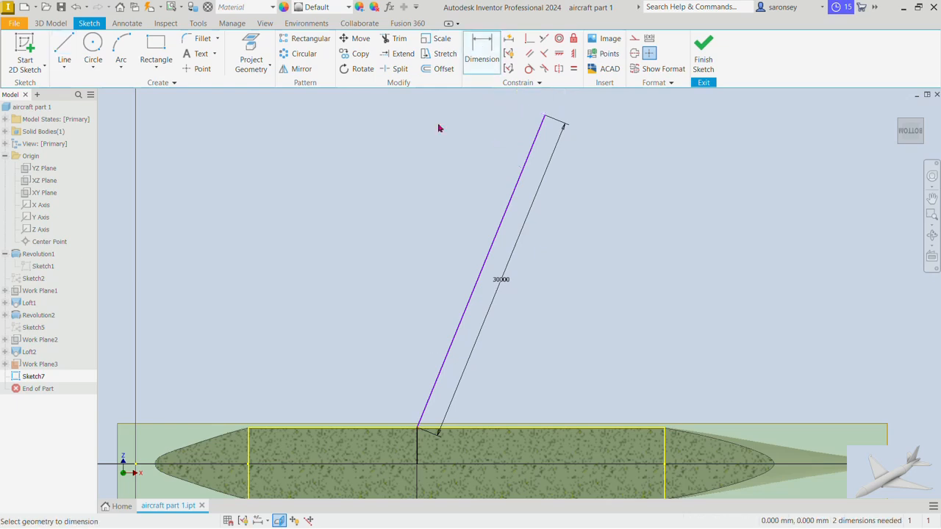
left_click(444, 363)
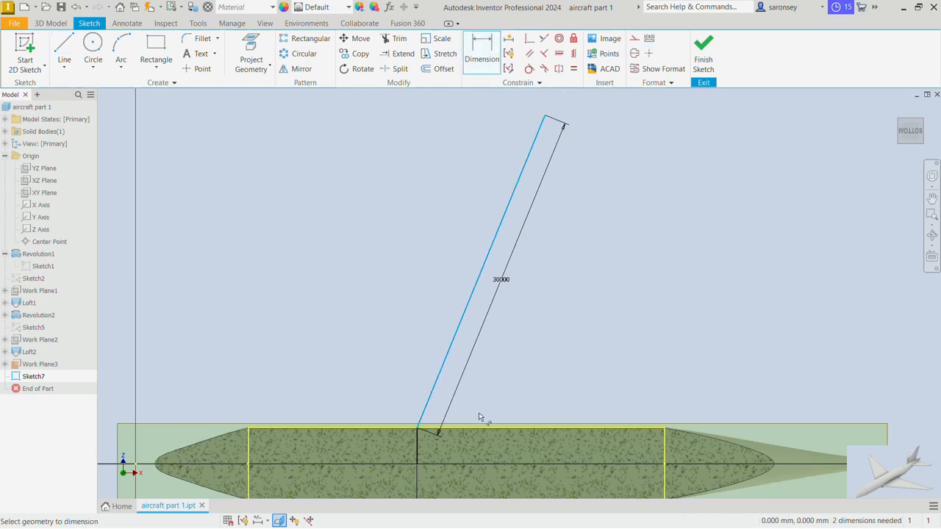
left_click(477, 429)
left_click(487, 403)
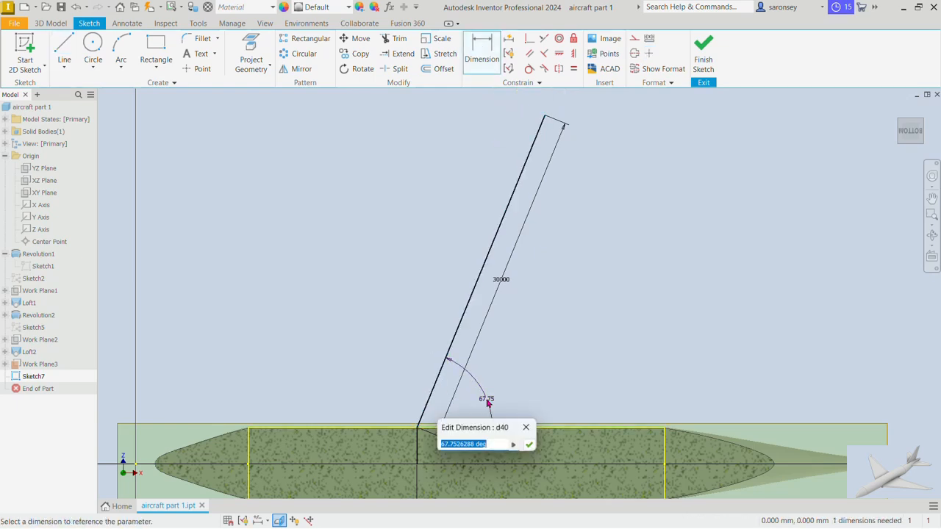
key("Return")
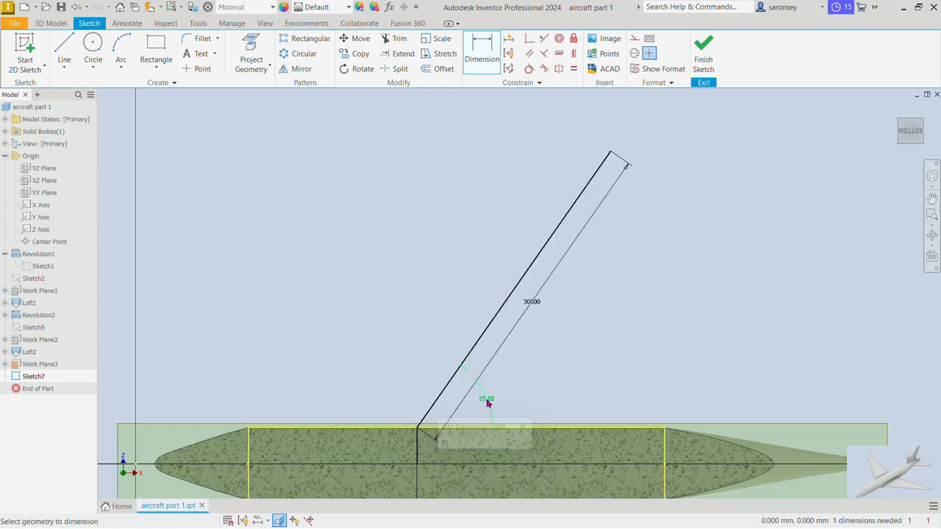
Draw a 3000 mm line from the outer end of the 30000 mm line, at a shallower slope towards the tail.
left_click(64, 50)
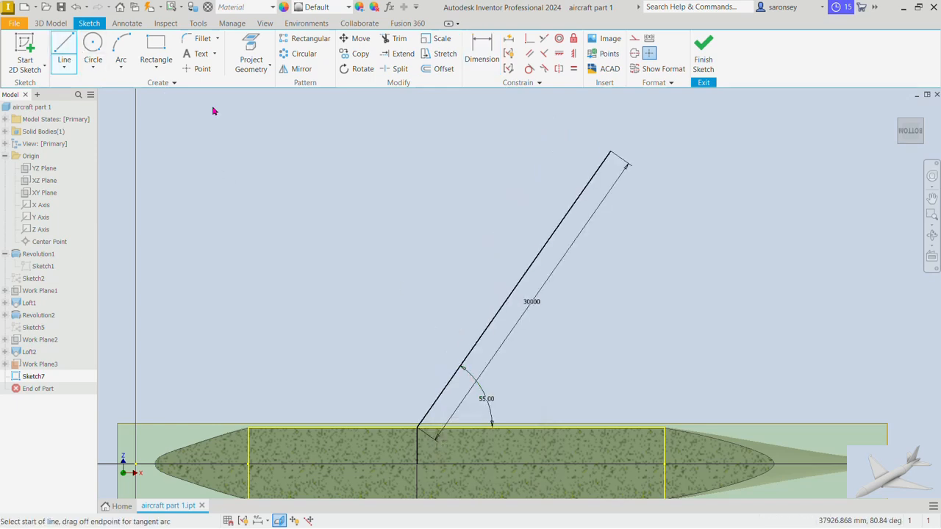
mouse_move(753, 250)
middle_mouse_down()
mouse_move(536, 319)
mouse_move(519, 340)
middle_mouse_up()
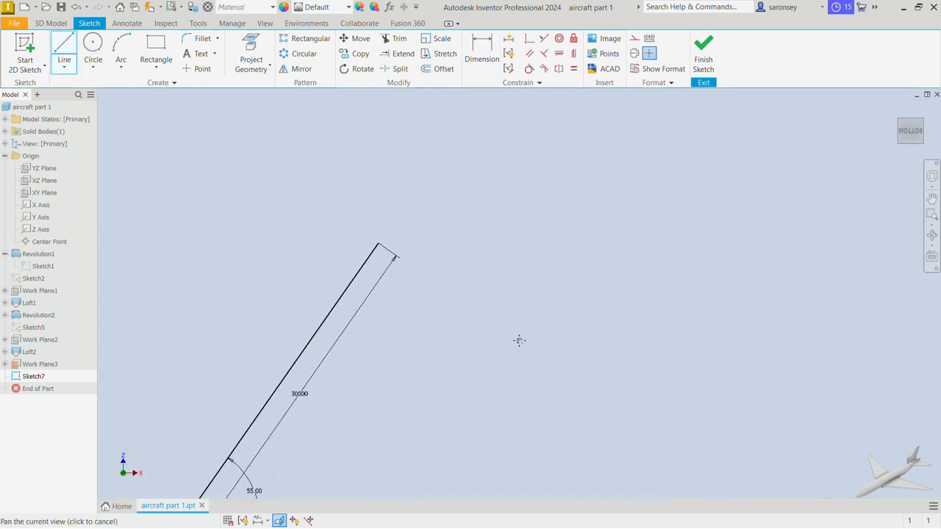
left_click(379, 243)
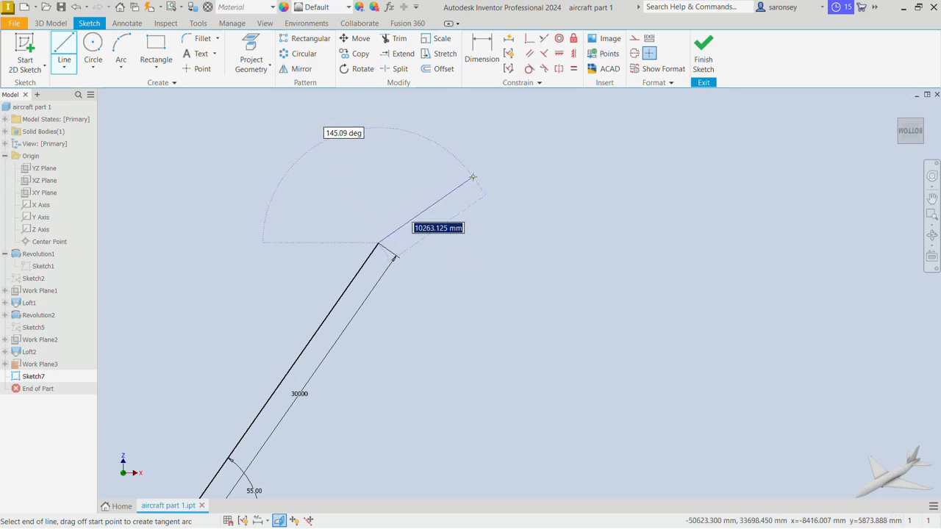
type("300")
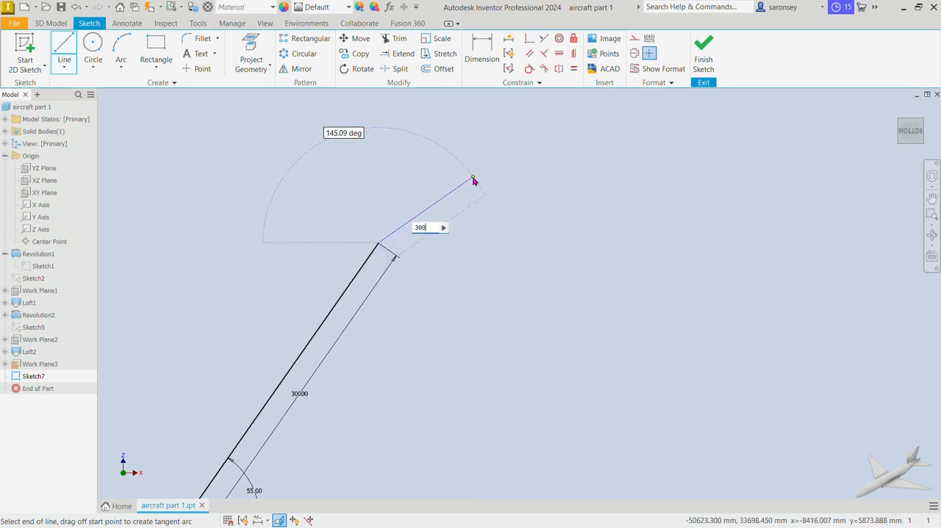
type("0")
key("Tab")
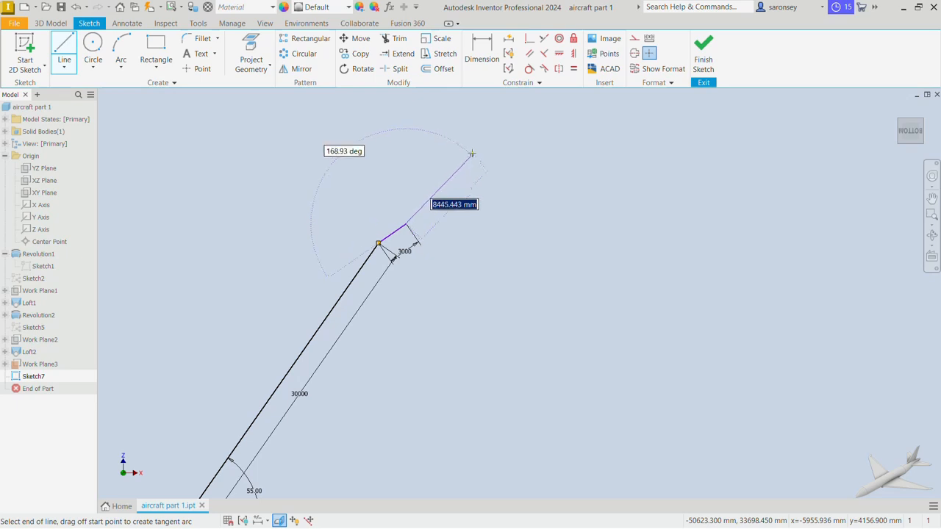
right_click(471, 151)
left_click(501, 152)
Dimension the angle between the 3000 mm tip segment and the 30000 mm line as 160 degrees.
left_click(489, 57)
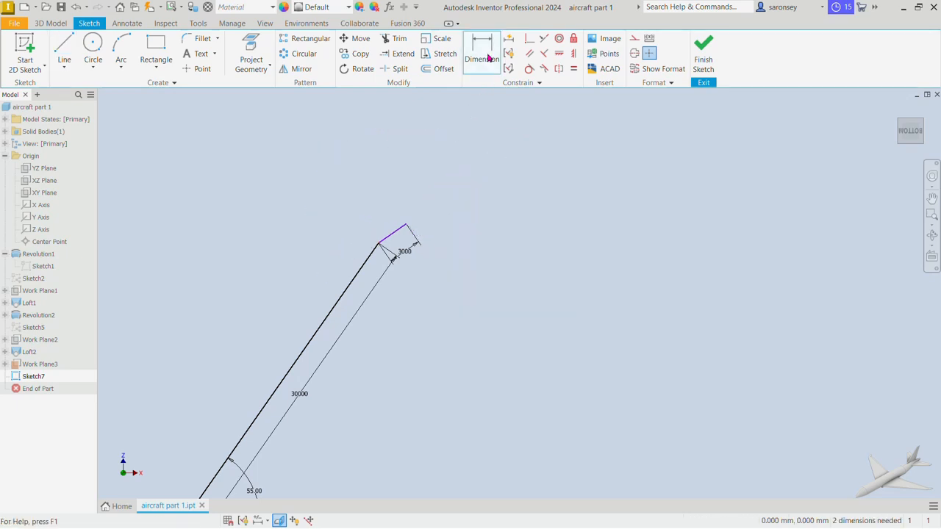
left_click(396, 232)
left_click(371, 254)
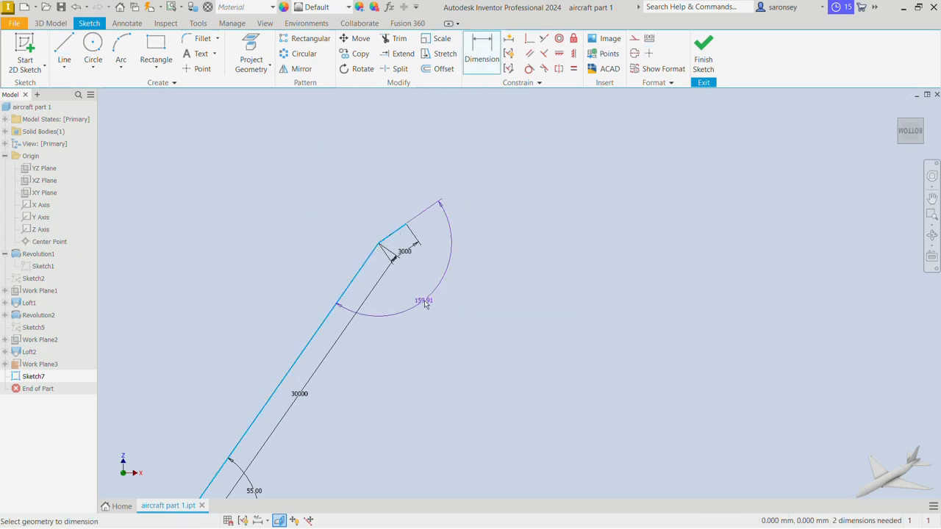
left_click(419, 306)
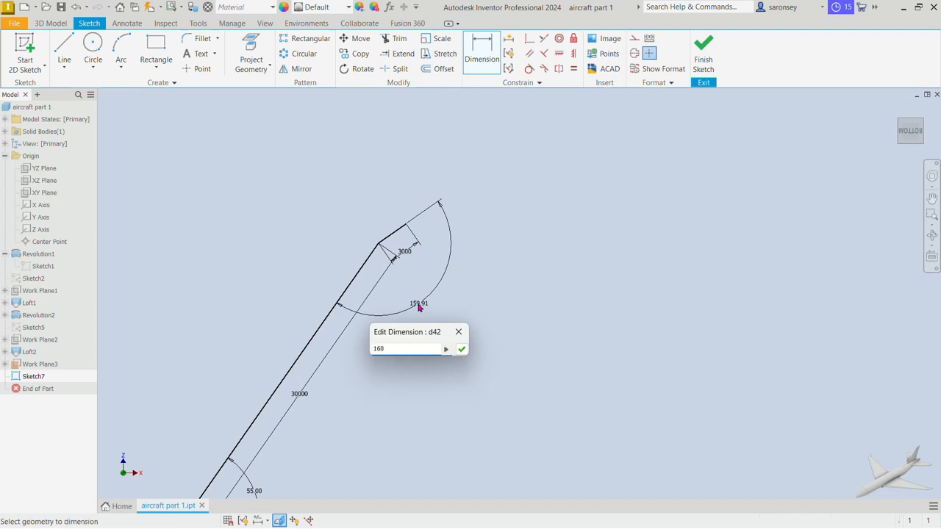
key("Return")
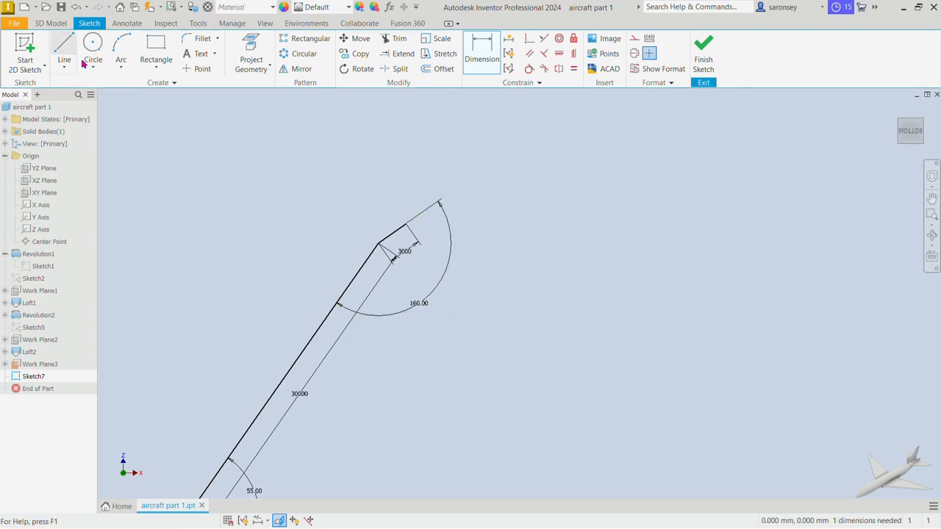
Draw a 2000 mm horizontal line from the tip segment's end and continue with a short slanted line back towards the fuselage.
left_click(64, 46)
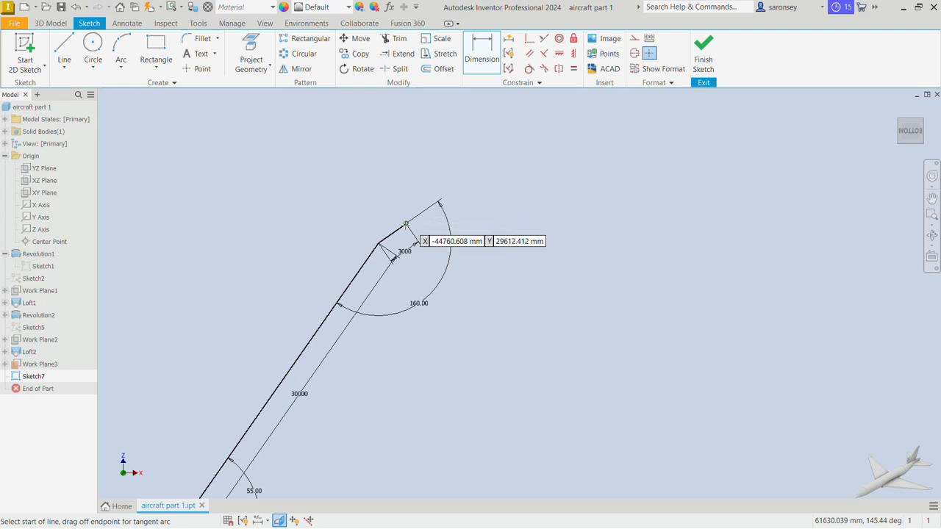
left_click(405, 223)
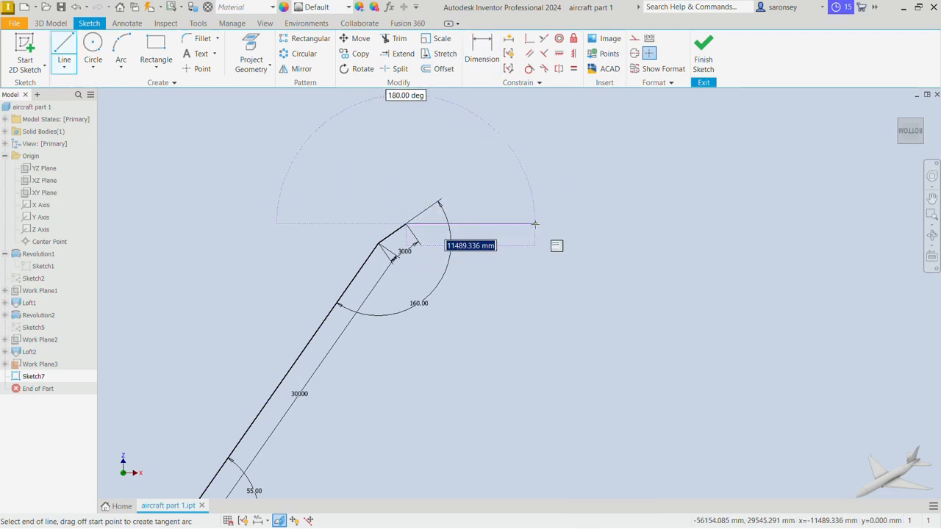
type("2000")
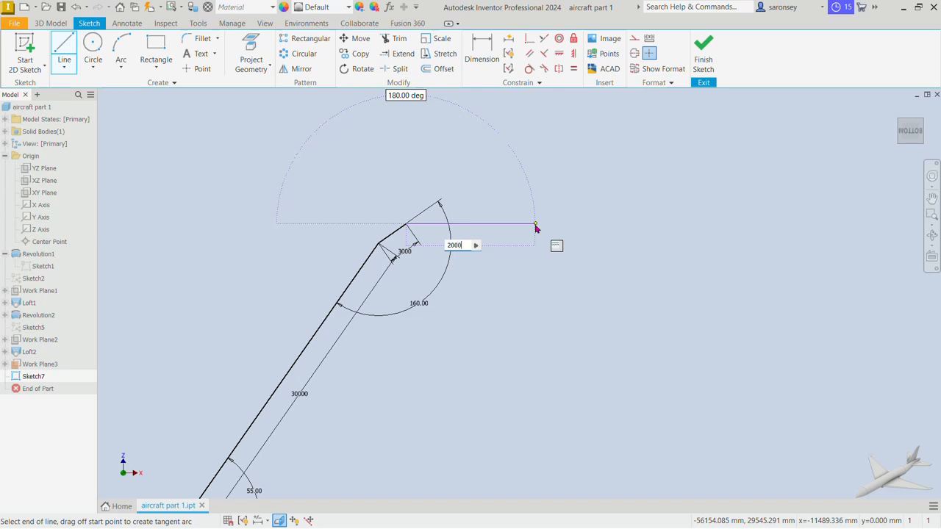
key("Tab")
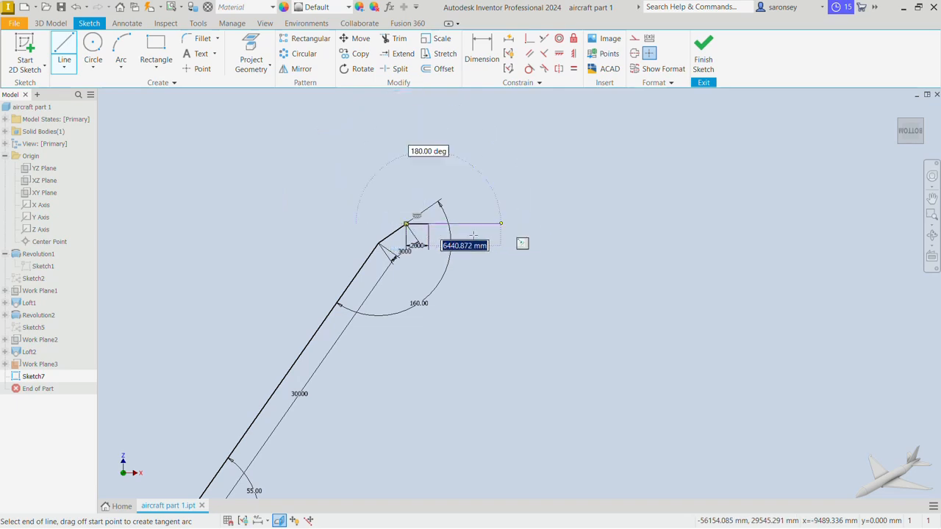
left_click(414, 262)
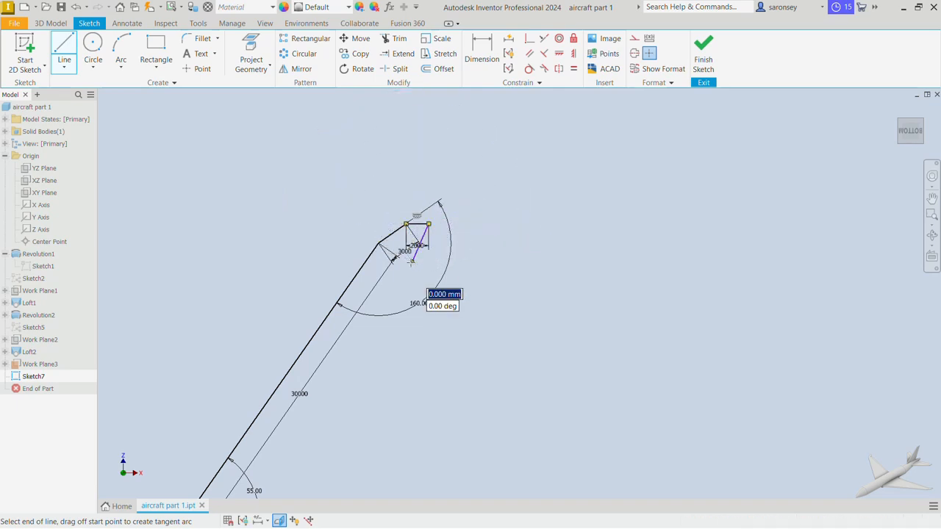
right_click(485, 232)
left_click(521, 233)
Apply a horizontal constraint between the short slanted line's free end and the corner joining the 30000 mm and 3000 mm lines.
scroll(408, 249, "down", 4)
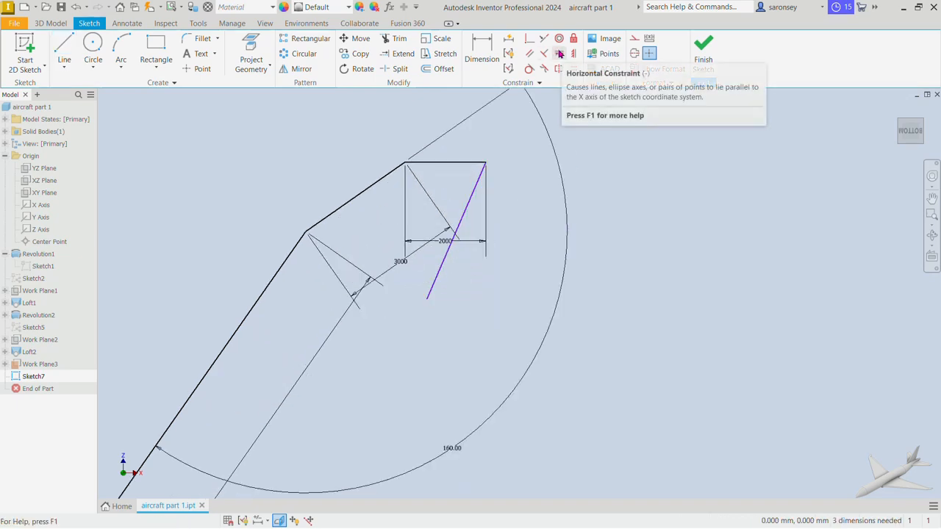
left_click(558, 54)
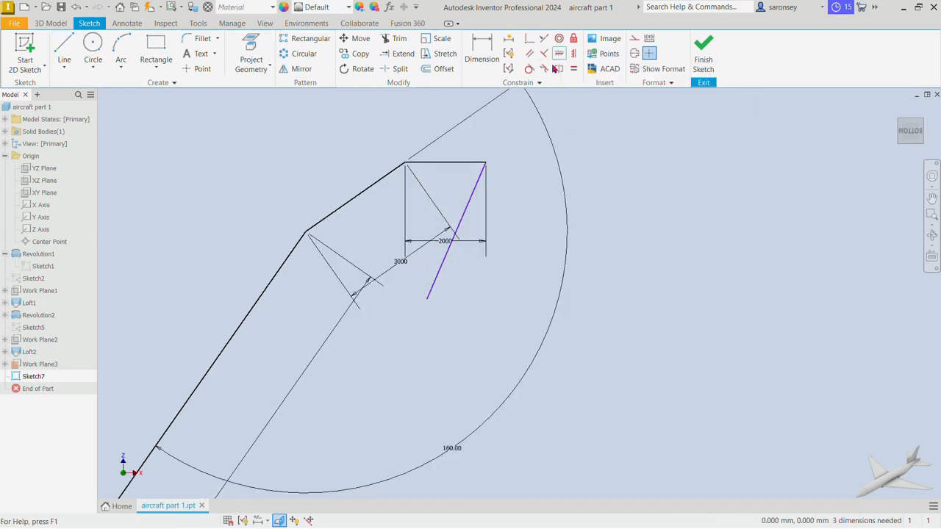
left_click(306, 232)
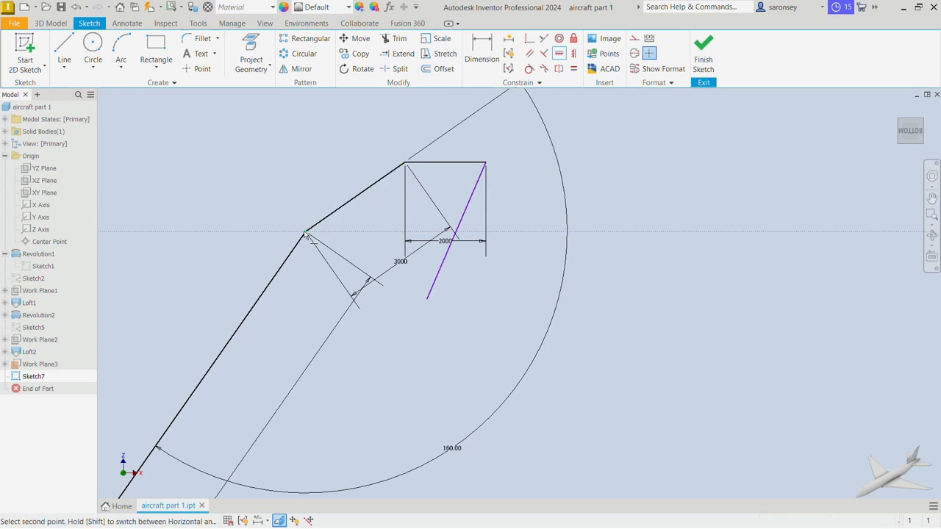
left_click(428, 300)
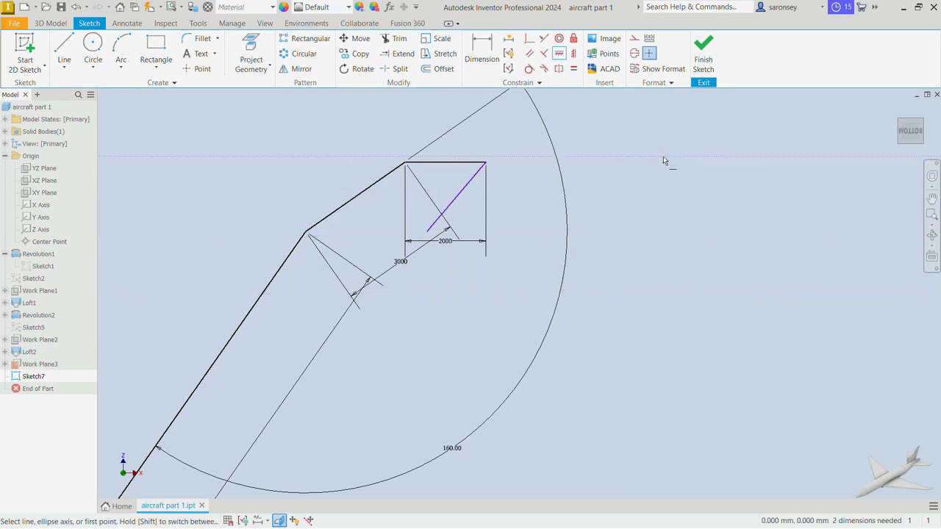
Dimension the horizontal distance from that corner to the short slanted line's free end as 3000 mm.
left_click(484, 53)
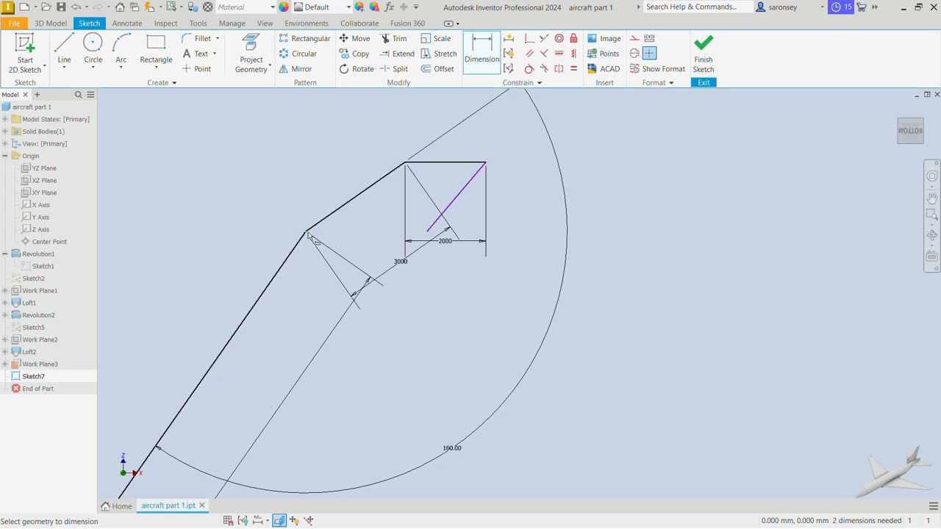
left_click(427, 232)
left_click(306, 232)
left_click(397, 136)
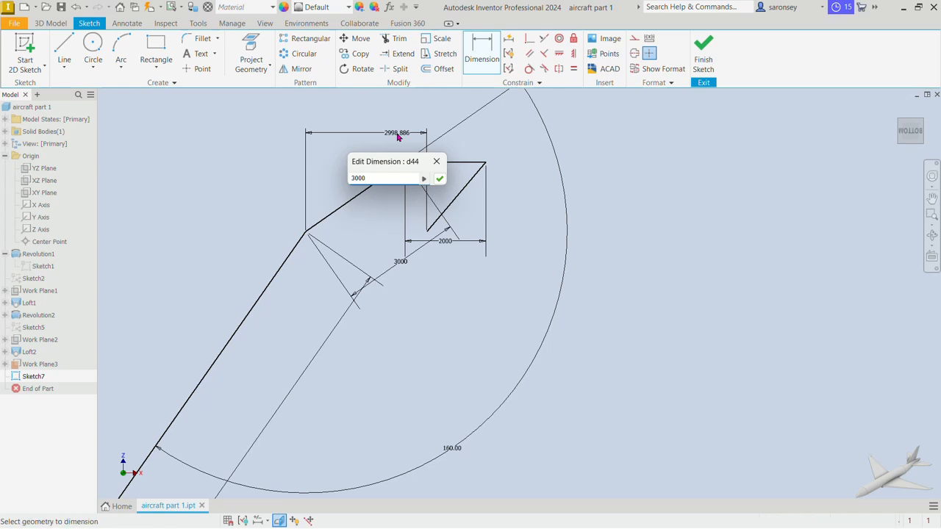
key("Return")
Draw a 7500 mm vertical line upward from the fuselage centreline, behind the wing's leading-edge root.
scroll(533, 308, "up", 5)
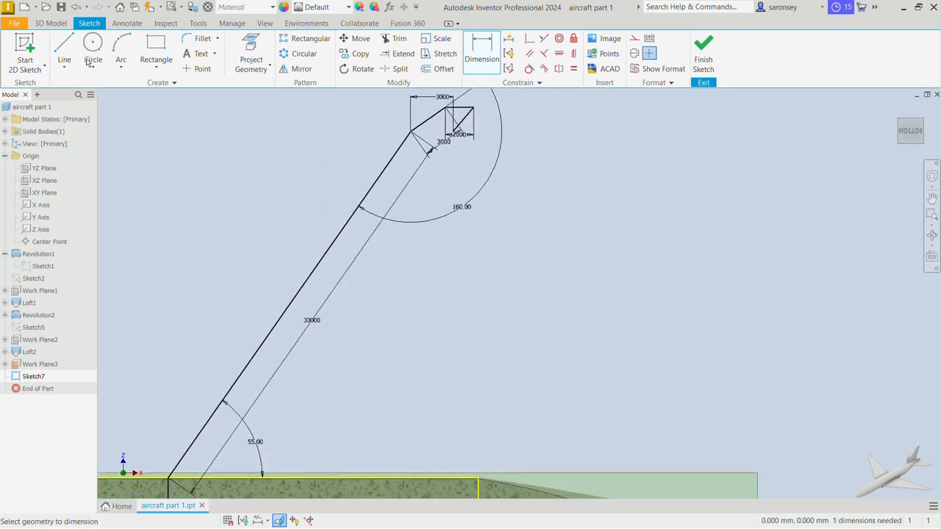
left_click(64, 50)
scroll(450, 388, "up", 2)
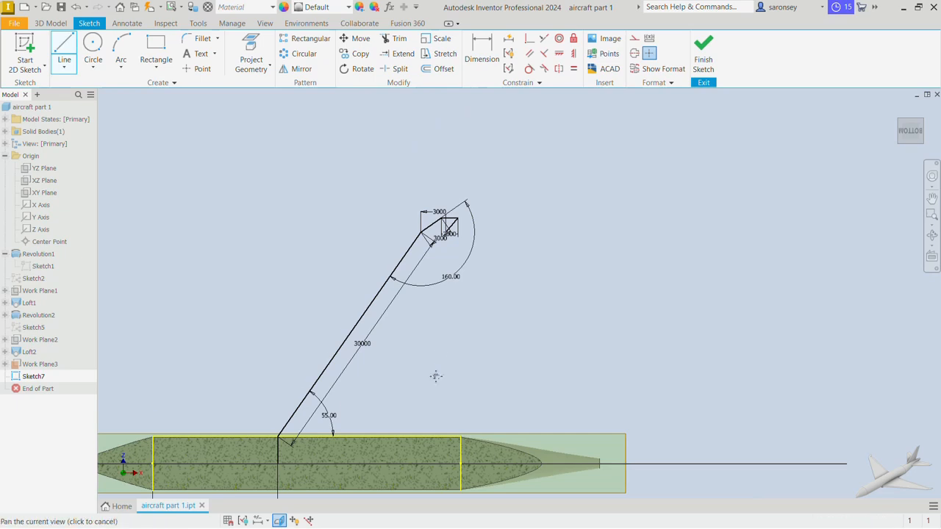
middle_click_drag(436, 376, 446, 330)
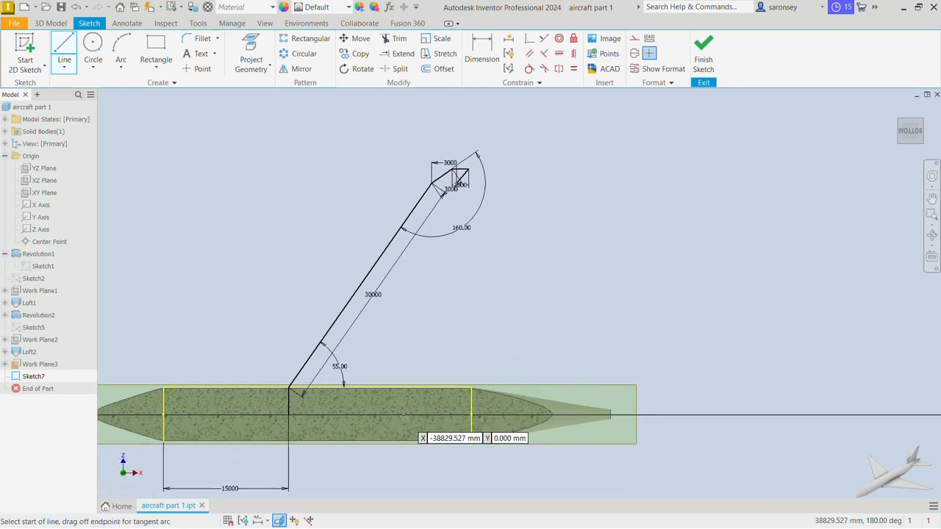
left_click(403, 415)
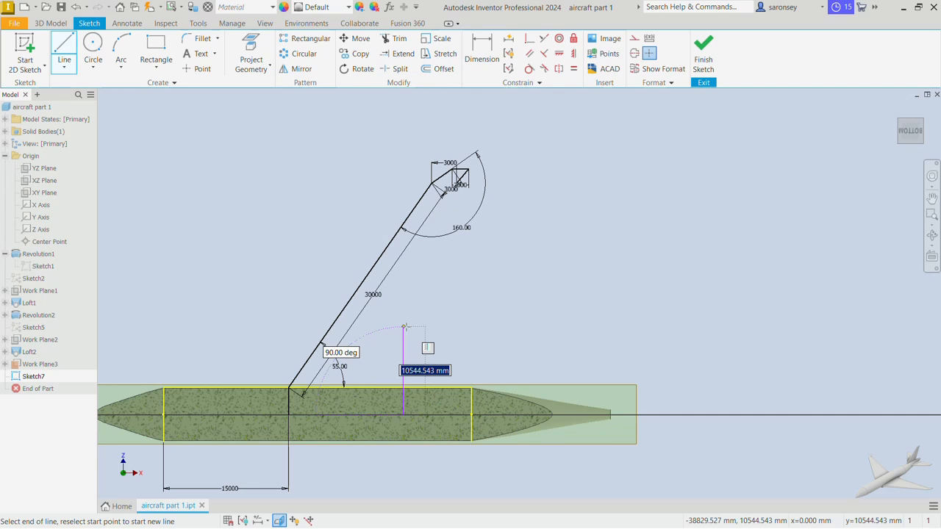
type("75")
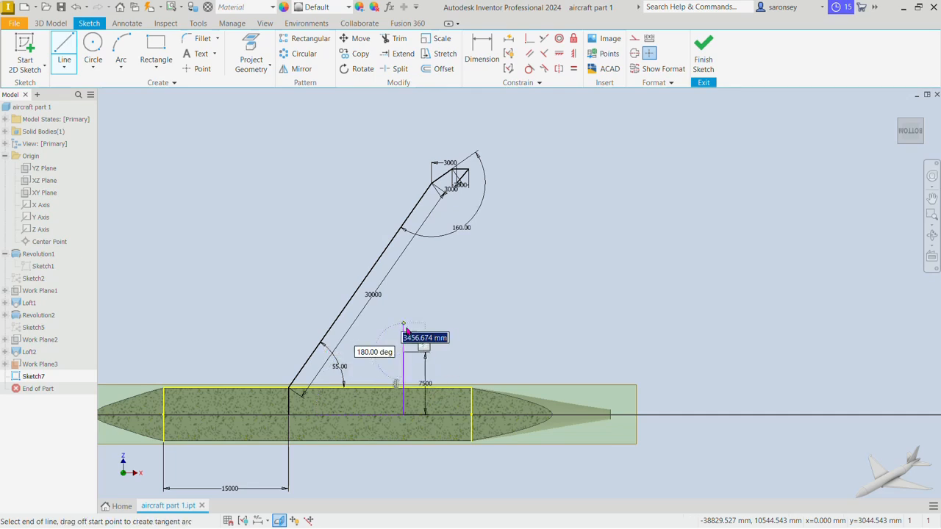
right_click(448, 299)
left_click(496, 301)
Dimension the horizontal distance between the leading-edge root's vertical line and the 7500 mm vertical line as 15000 mm.
left_click(481, 51)
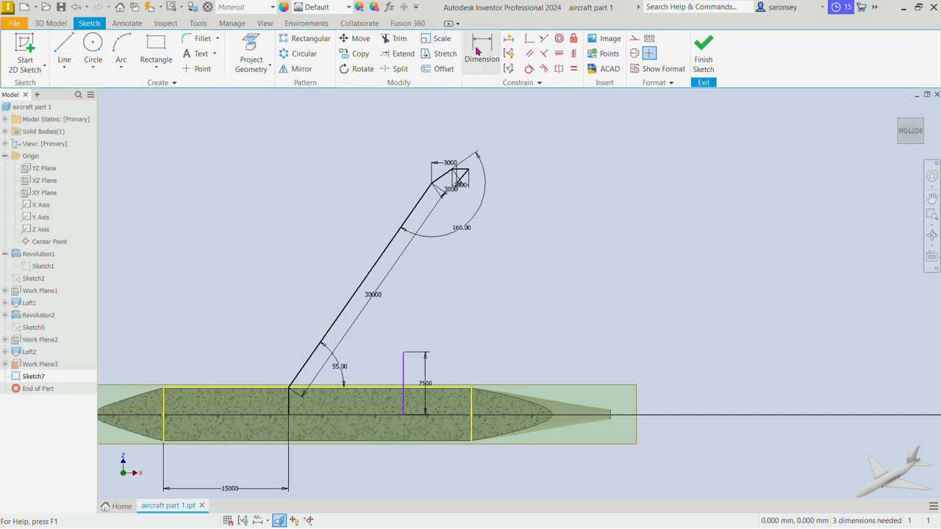
left_click(288, 397)
left_click(403, 396)
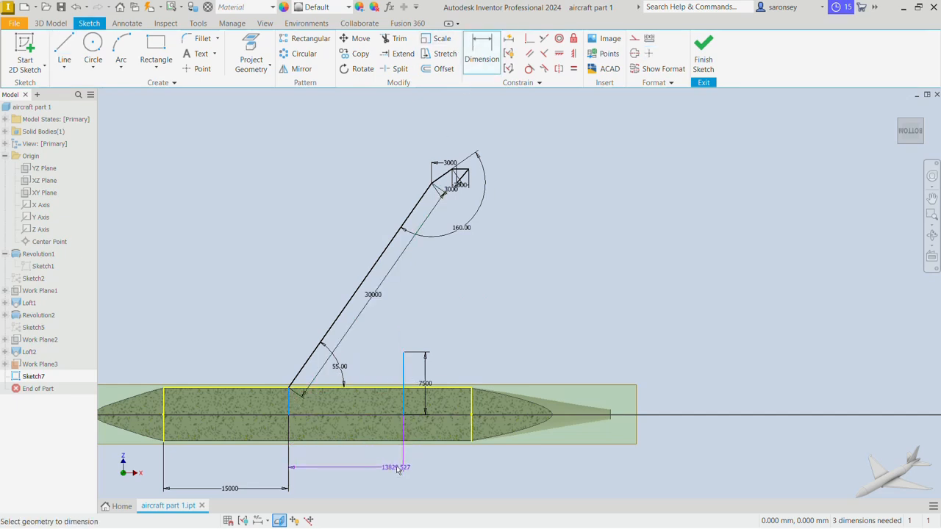
left_click(397, 471)
key("BackSpace")
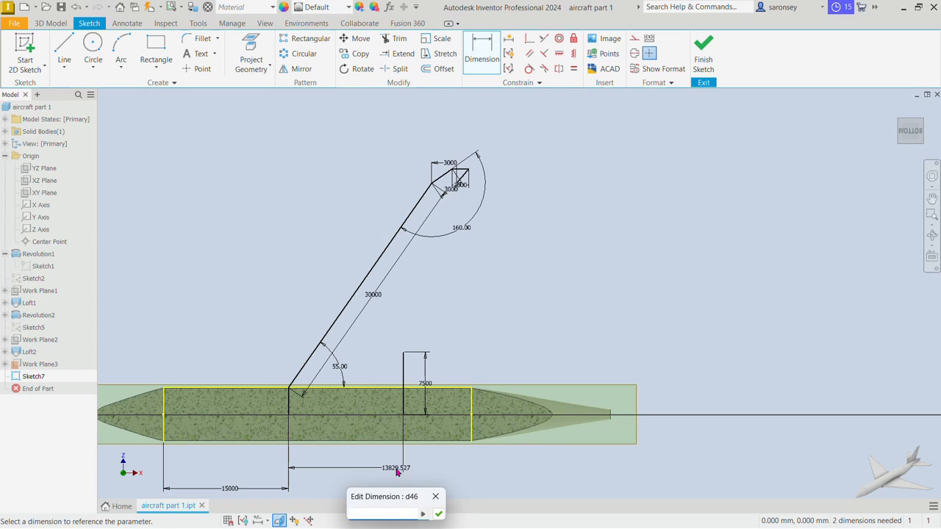
key("Return")
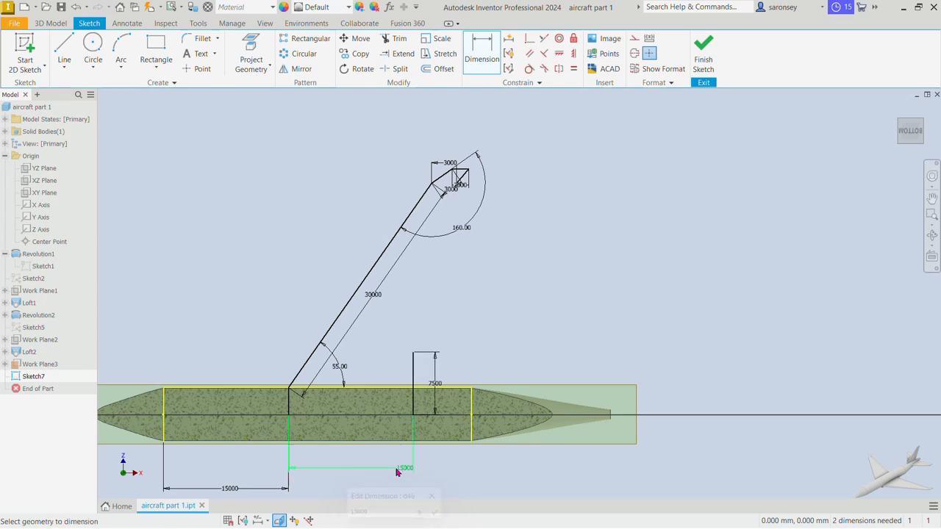
Draw the trailing-edge line from the upper end of the 7500 mm vertical line to the short slanted tip line's free end.
left_click(64, 50)
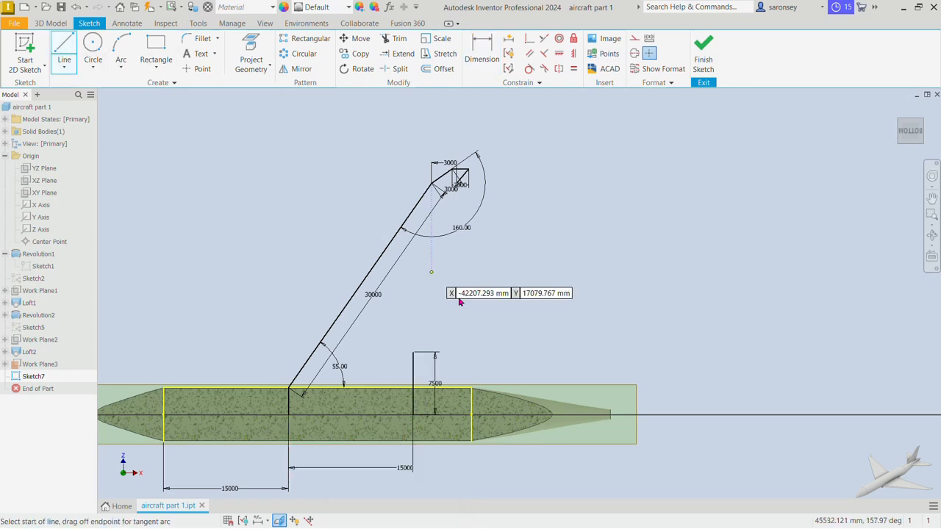
left_click(413, 352)
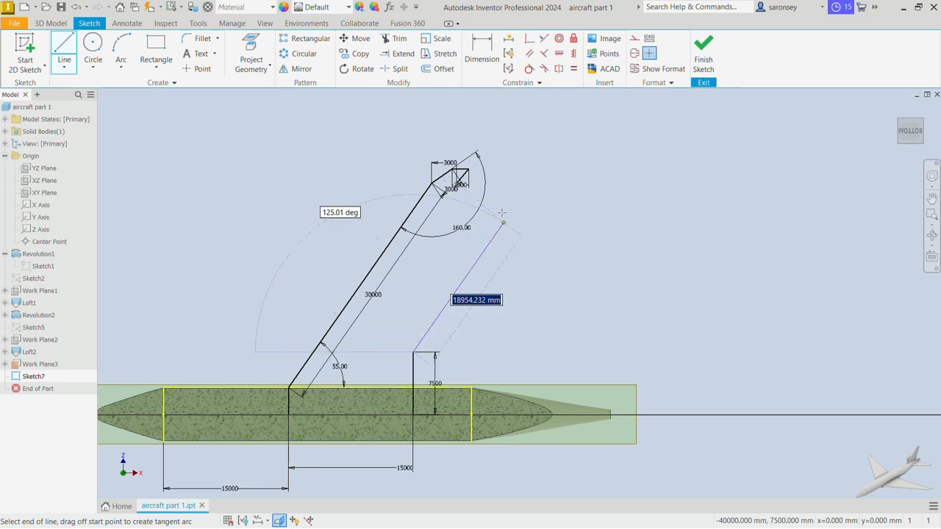
scroll(459, 183, "up", 5)
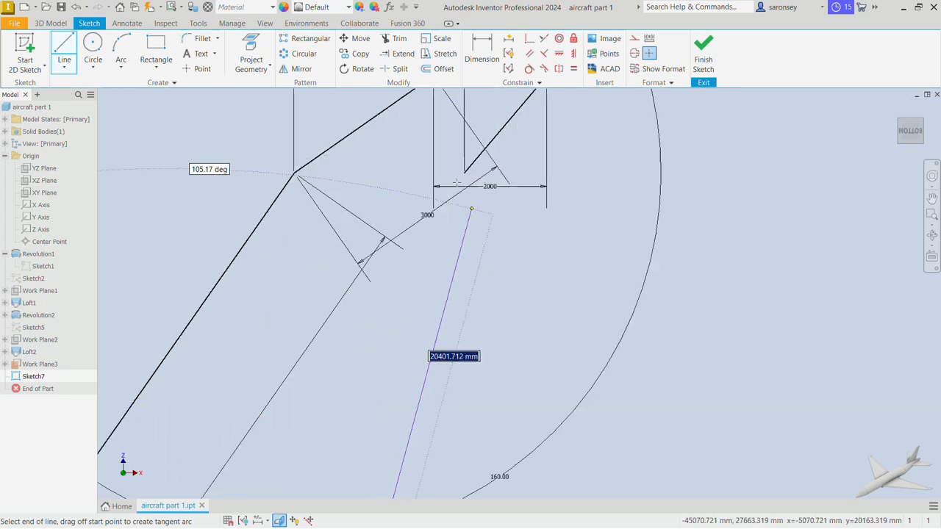
right_click(496, 252)
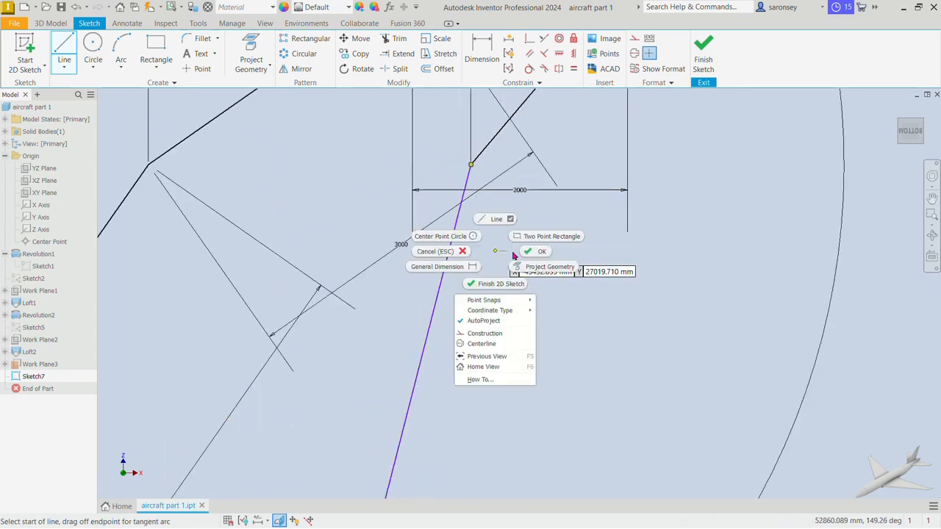
left_click(533, 252)
scroll(529, 269, "down", 6)
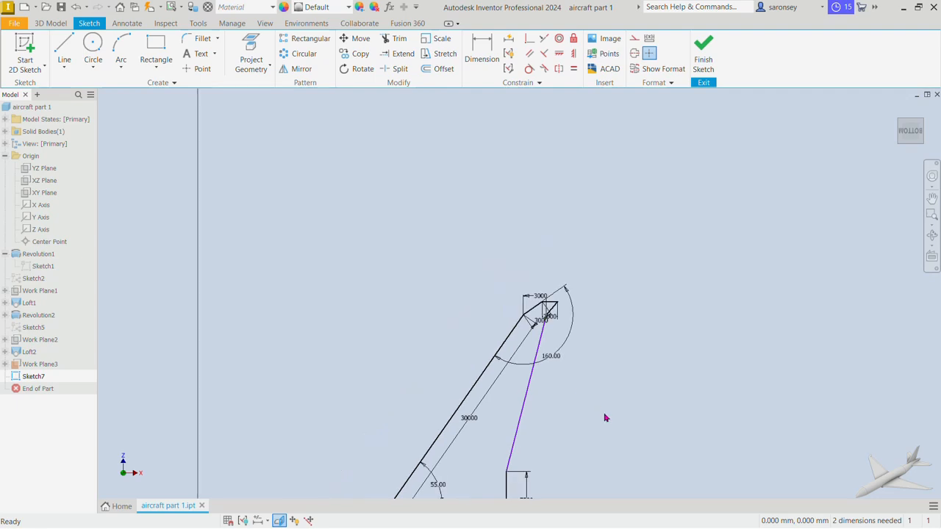
mouse_move(605, 416)
middle_mouse_down()
mouse_move(577, 247)
mouse_move(545, 319)
middle_mouse_up()
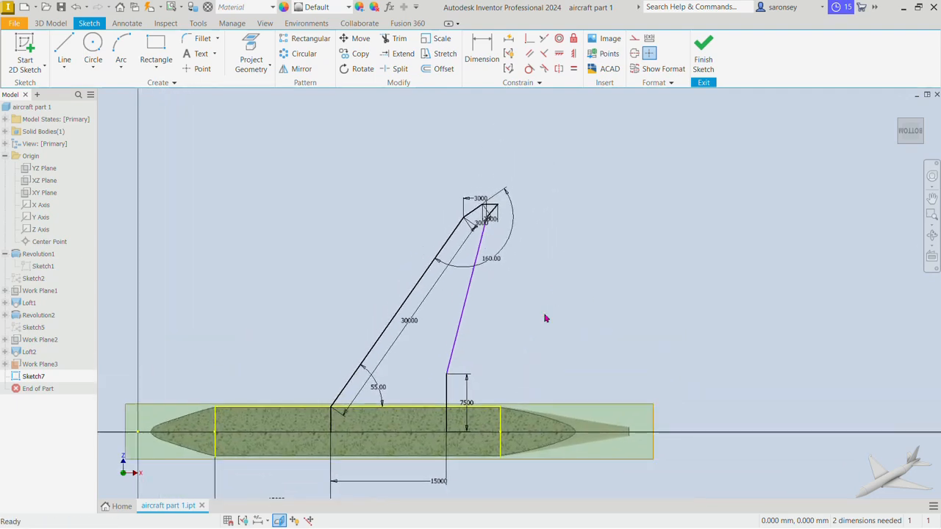
Dimension the angle between the trailing-edge line and the 7500 mm vertical line, accepting the proposed value.
left_click(481, 50)
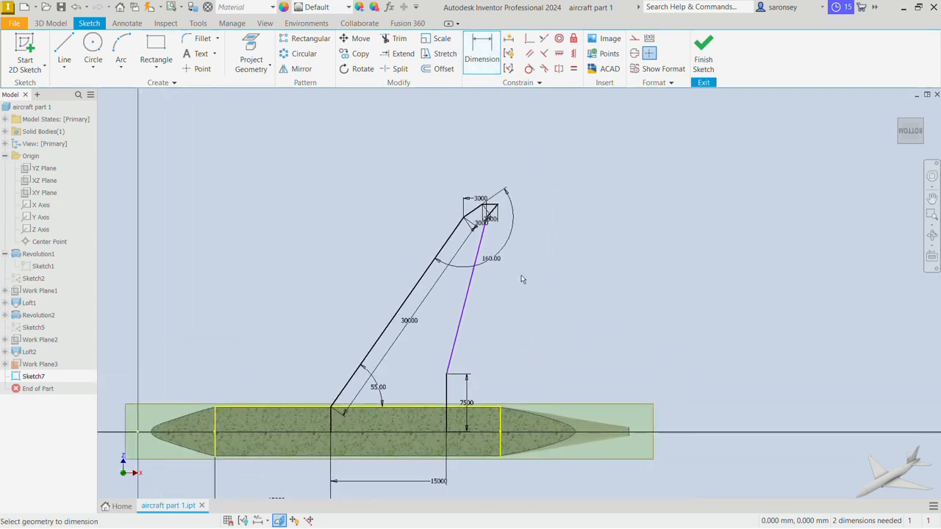
left_click(459, 321)
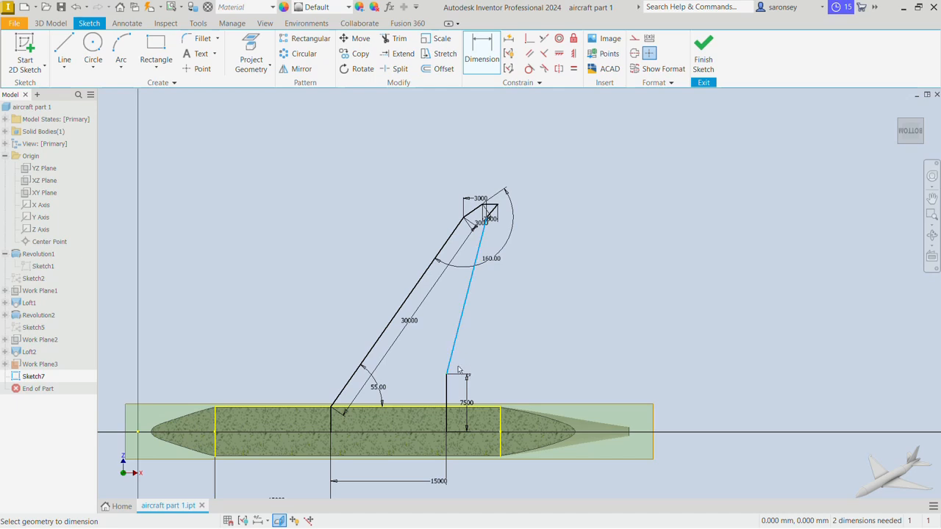
left_click(445, 394)
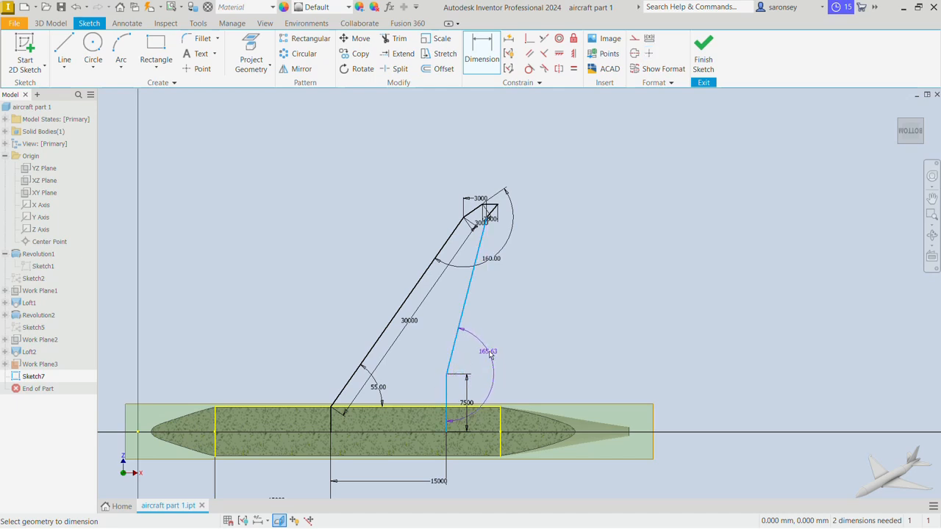
left_click(481, 355)
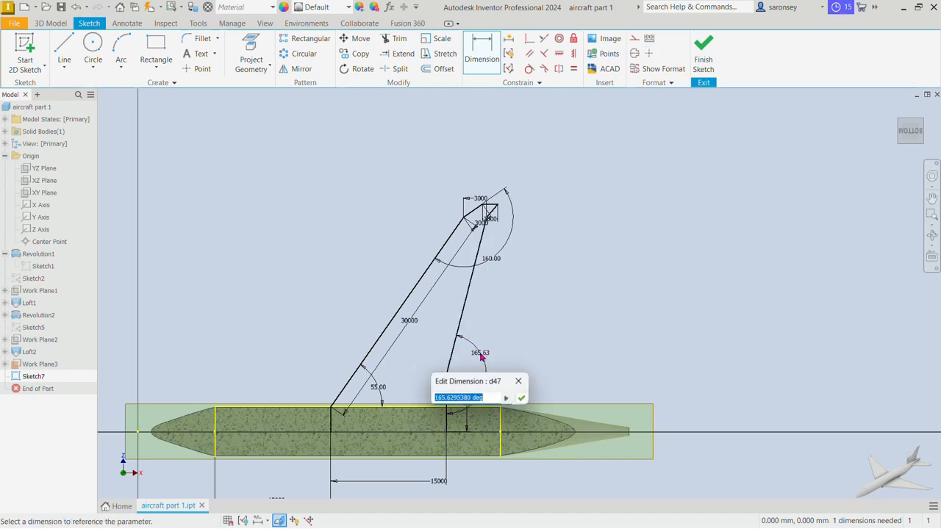
left_click(522, 399)
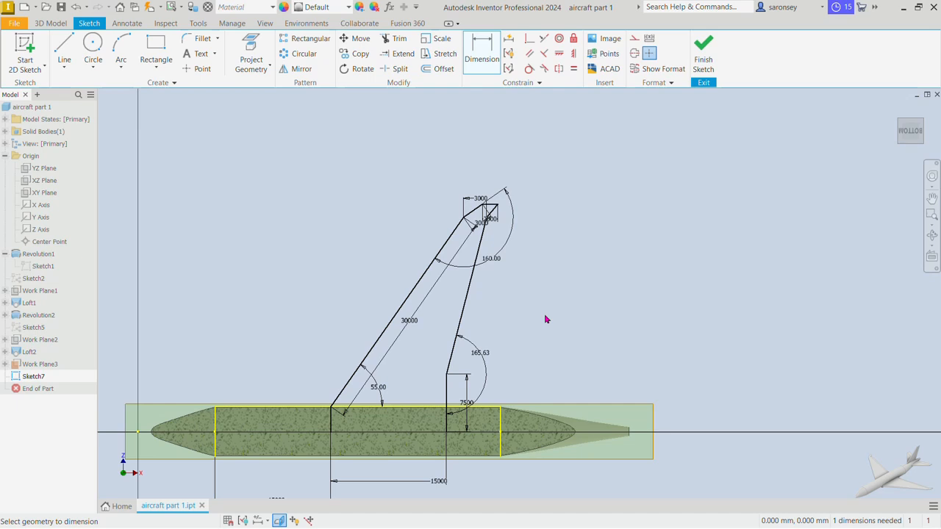
Close the wing outline with a 15000 mm line along the fuselage centreline between the two vertical root lines.
left_click(64, 52)
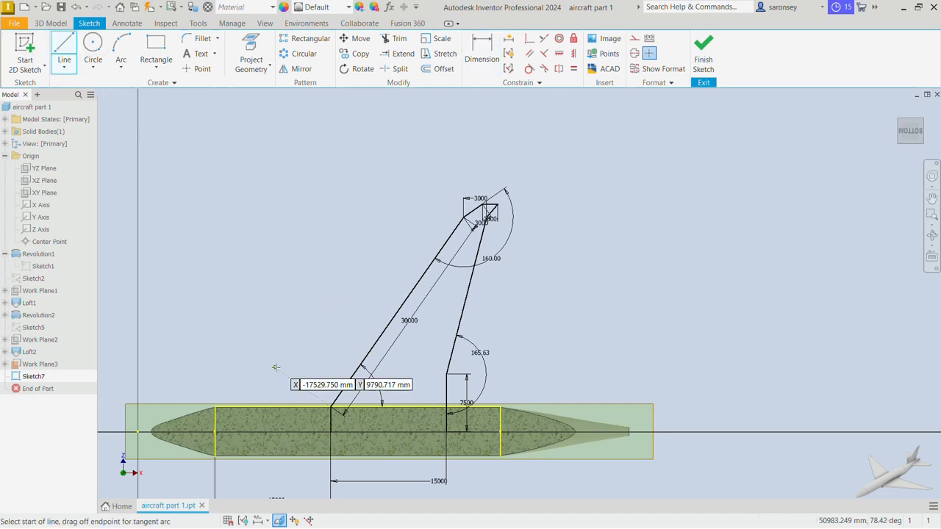
left_click(330, 432)
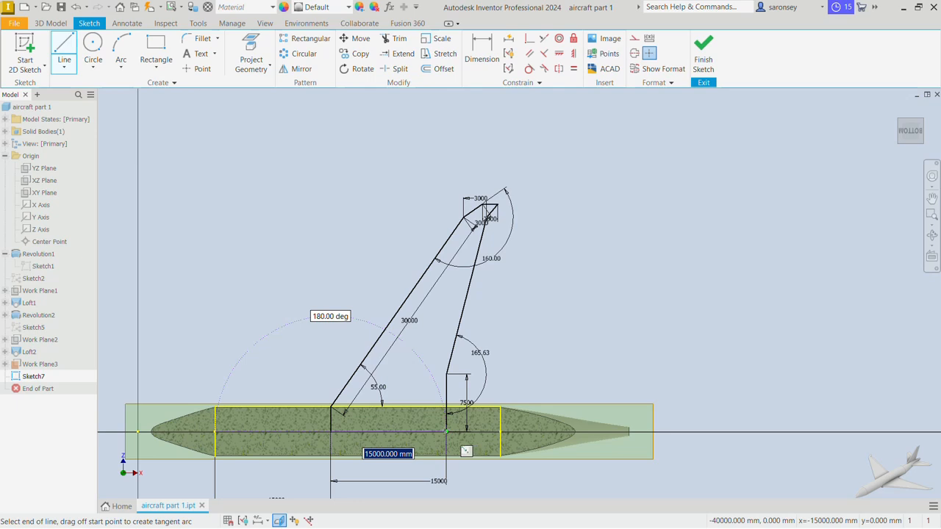
left_click(446, 431)
right_click(559, 270)
left_click(593, 274)
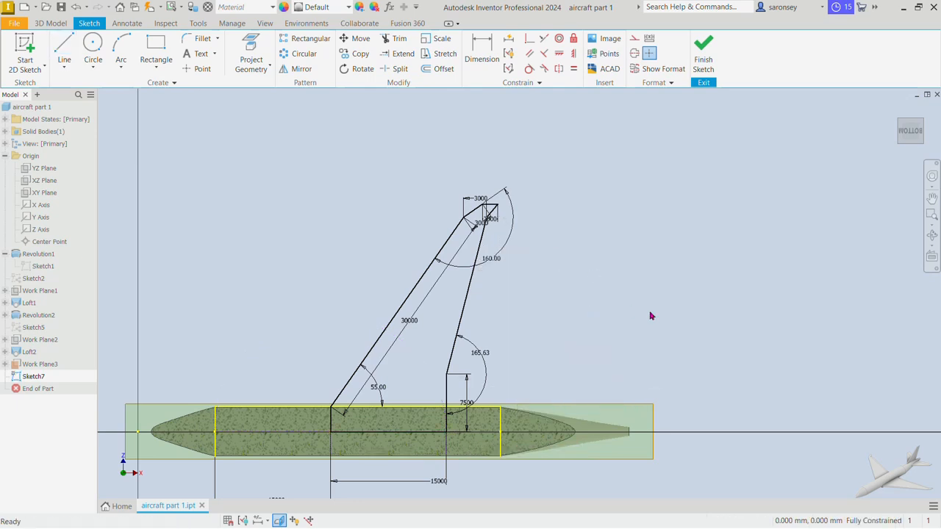
Extrude both wing profiles 2500 mm downward in the flipped direction, joined to the fuselage.
left_click(50, 23)
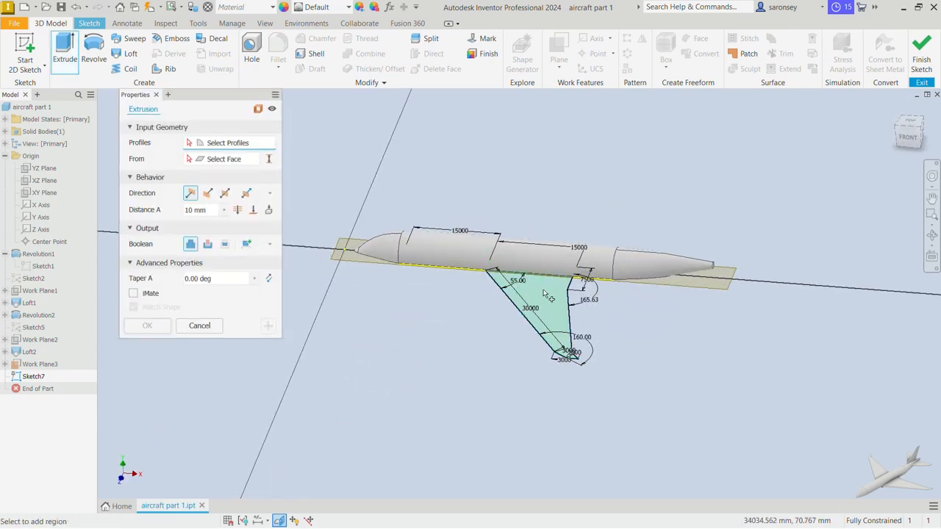
left_click(544, 294)
left_click(553, 277)
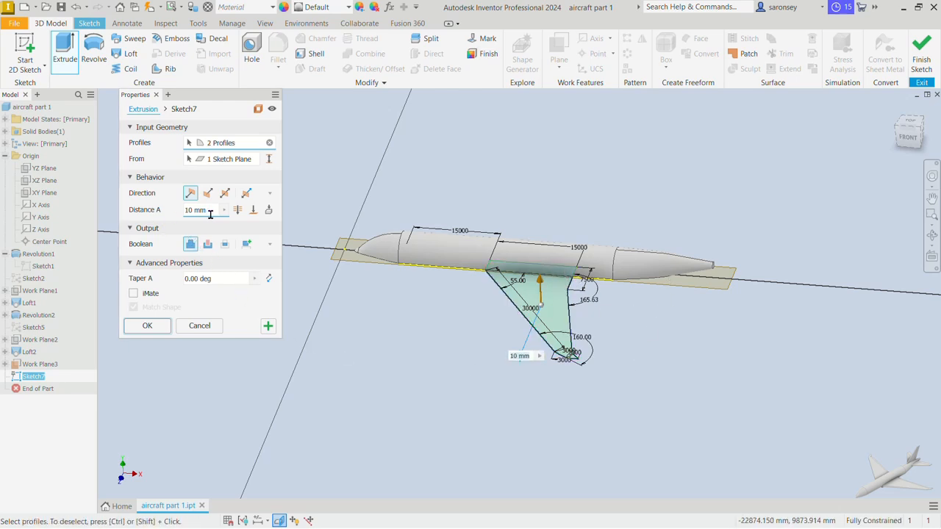
left_click(210, 214)
type("2500")
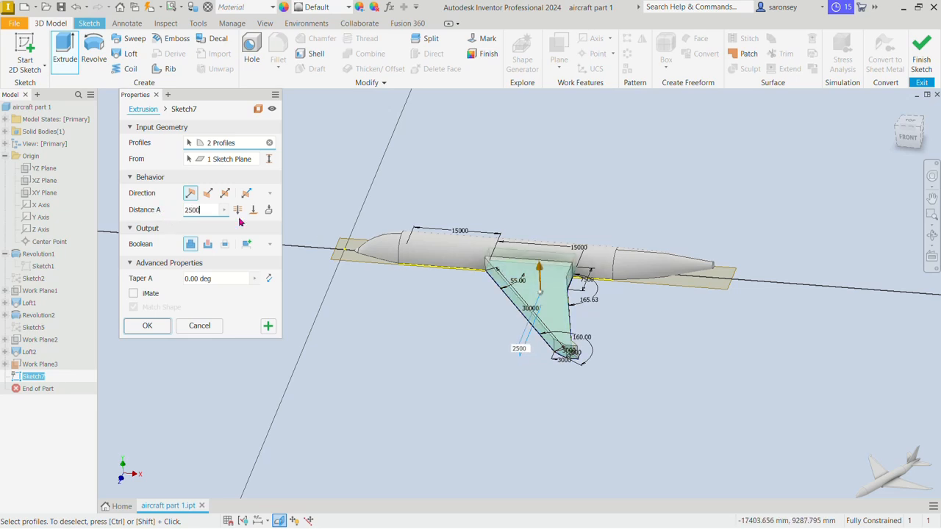
left_click(208, 193)
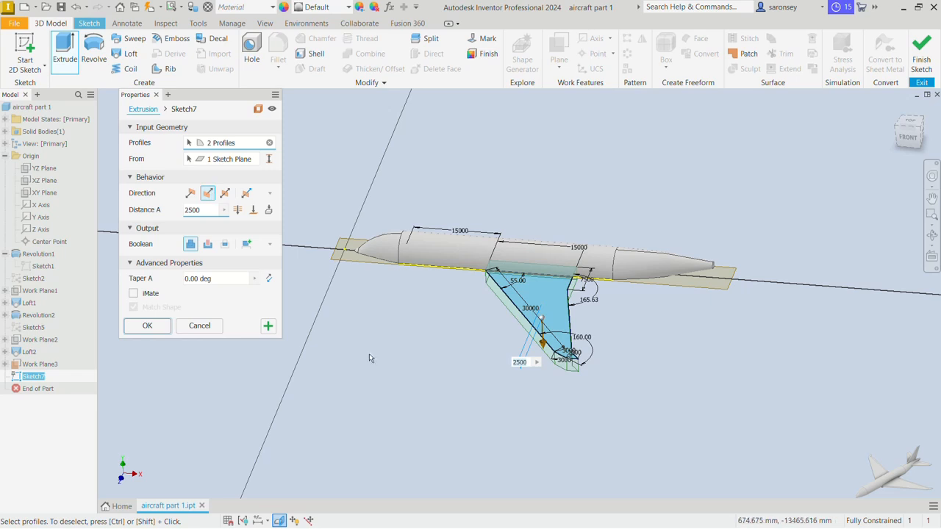
mouse_move(411, 353)
middle_mouse_down("shift")
mouse_move(503, 332)
mouse_move(496, 336)
middle_mouse_up("shift")
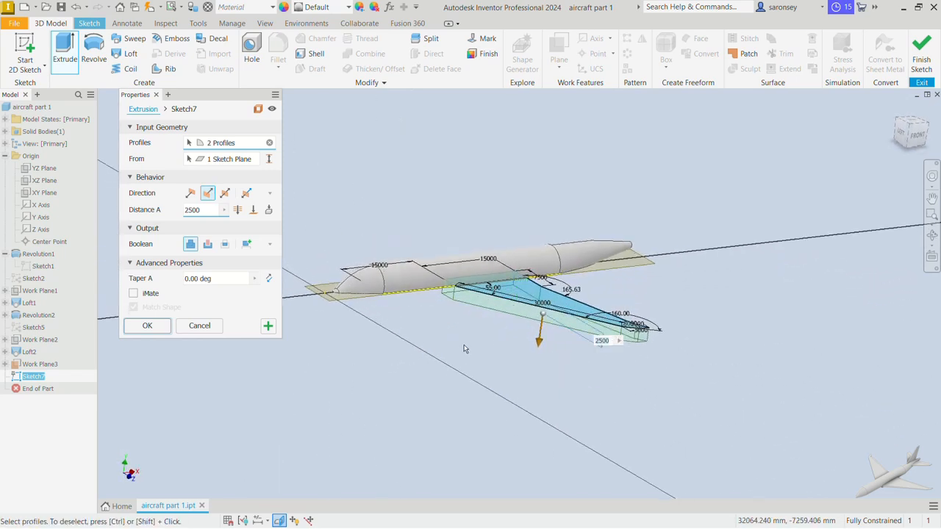
left_click(160, 331)
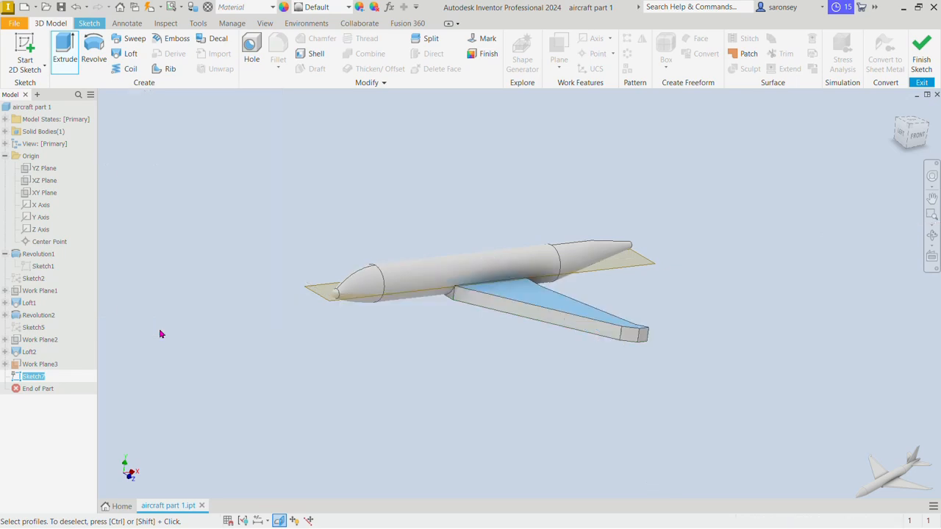
Hide Work Plane3.
mouse_move(752, 353)
middle_mouse_down("shift")
mouse_move(737, 321)
mouse_move(798, 316)
mouse_move(811, 333)
mouse_move(753, 350)
mouse_move(703, 380)
mouse_move(744, 379)
middle_mouse_up("shift")
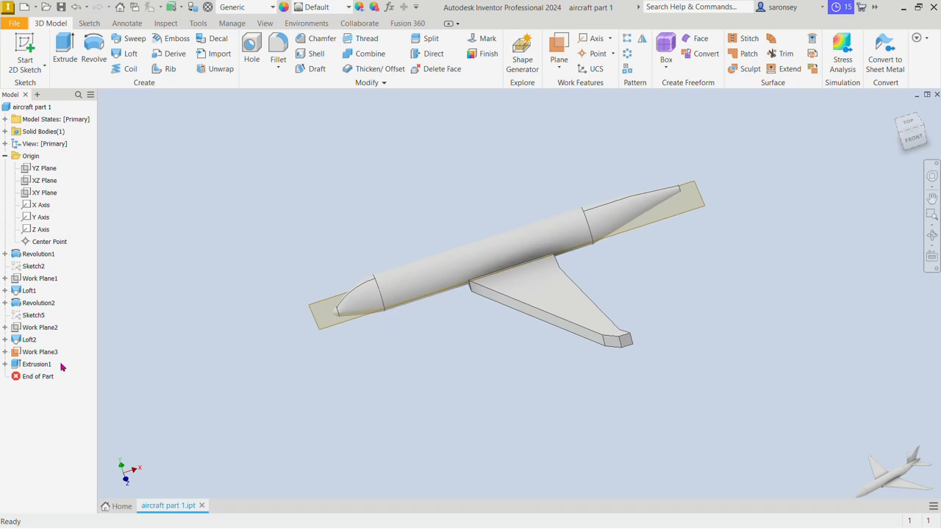
left_click(41, 353)
right_click(42, 354)
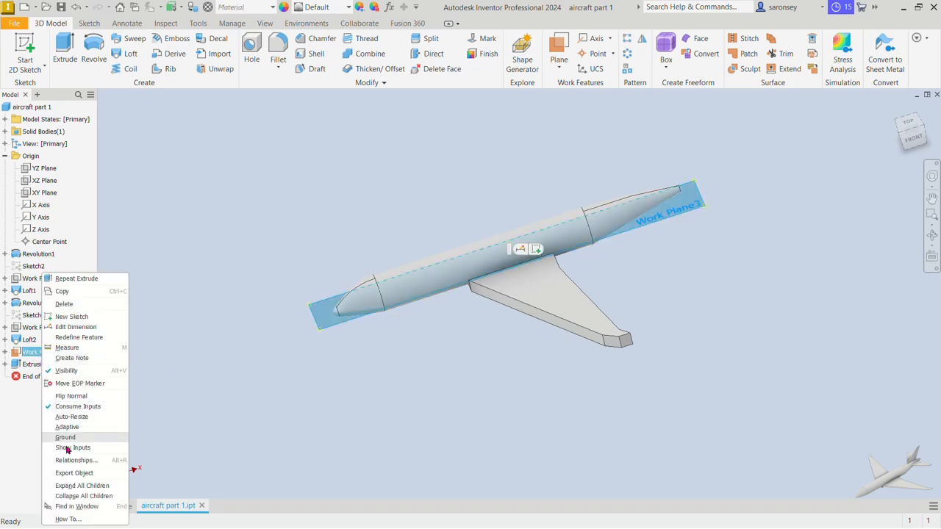
left_click(66, 370)
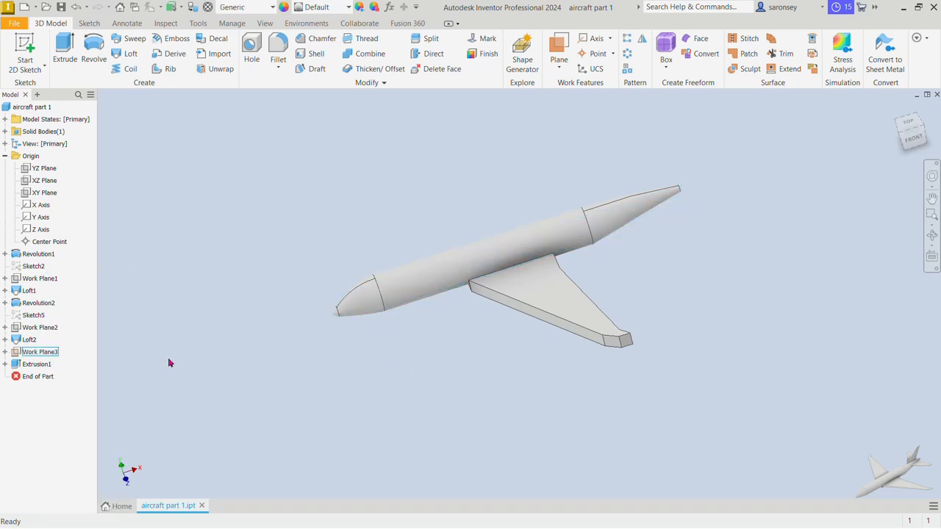
In the left view, start a new sketch on the small wing-root face between the fuselage's underside and the wing's leading edge.
left_click(914, 138)
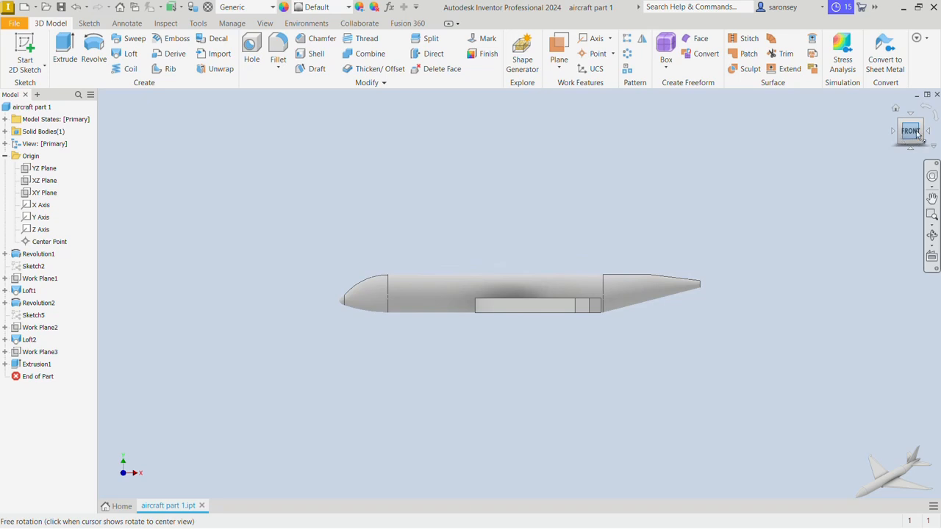
left_click(927, 131)
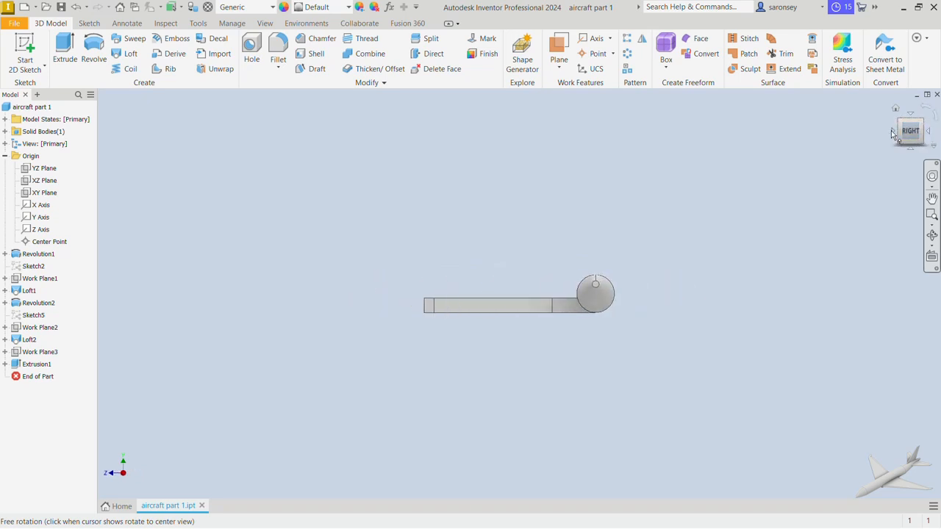
left_click(891, 133)
left_click(891, 131)
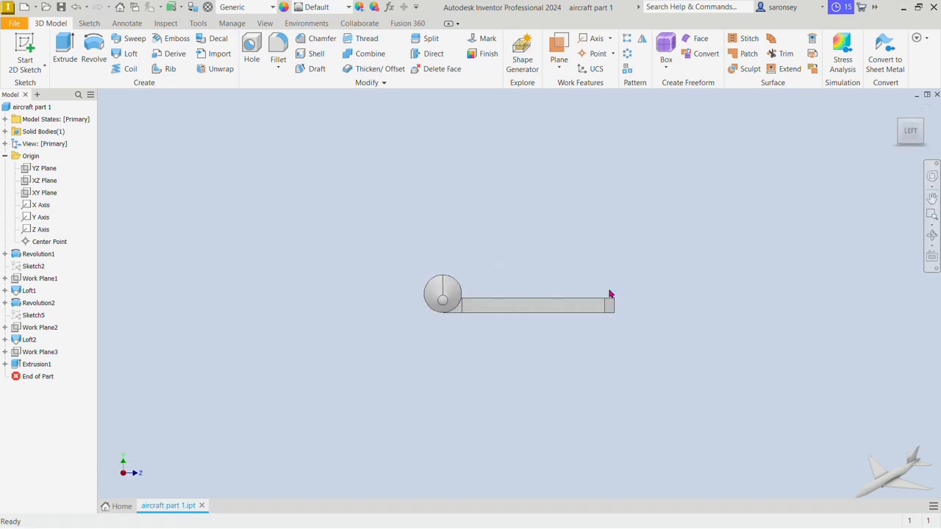
scroll(552, 308, "down", 3)
scroll(552, 308, "up", 3)
scroll(506, 302, "down", 3)
scroll(505, 302, "down", 2)
scroll(505, 302, "up", 2)
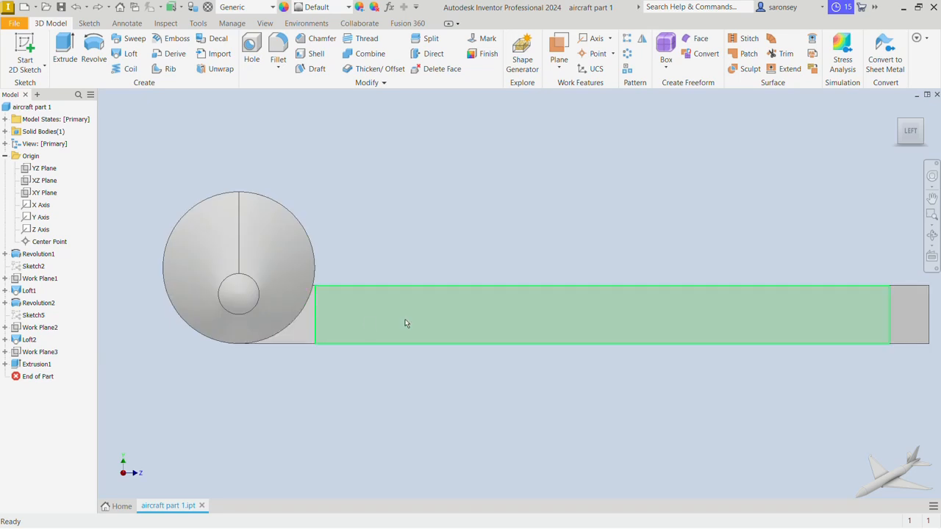
left_click(304, 325)
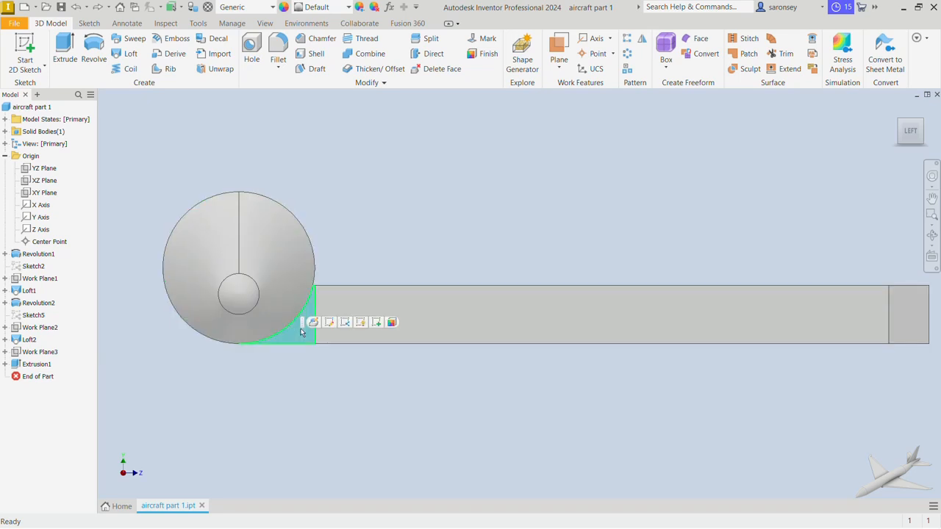
left_click(375, 322)
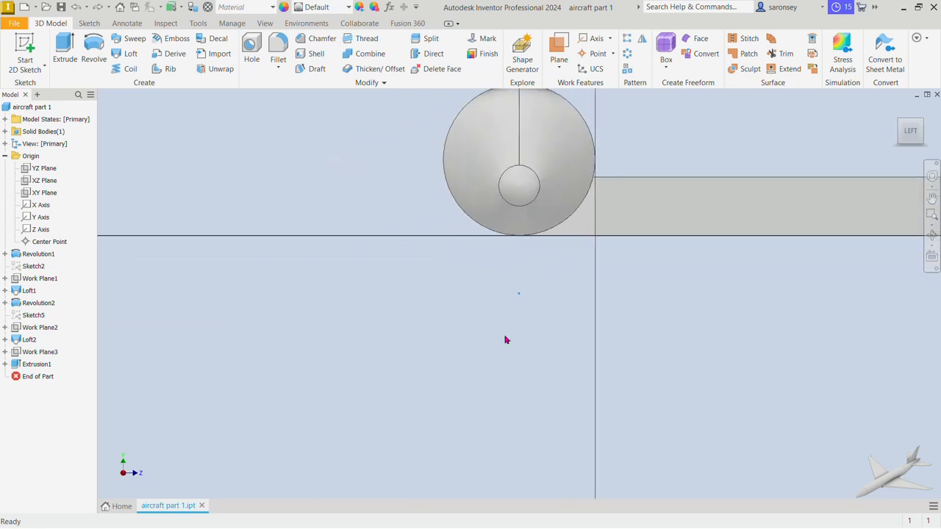
Project the edges of the small wing-root face into the new sketch.
left_click_drag(585, 288, 377, 372)
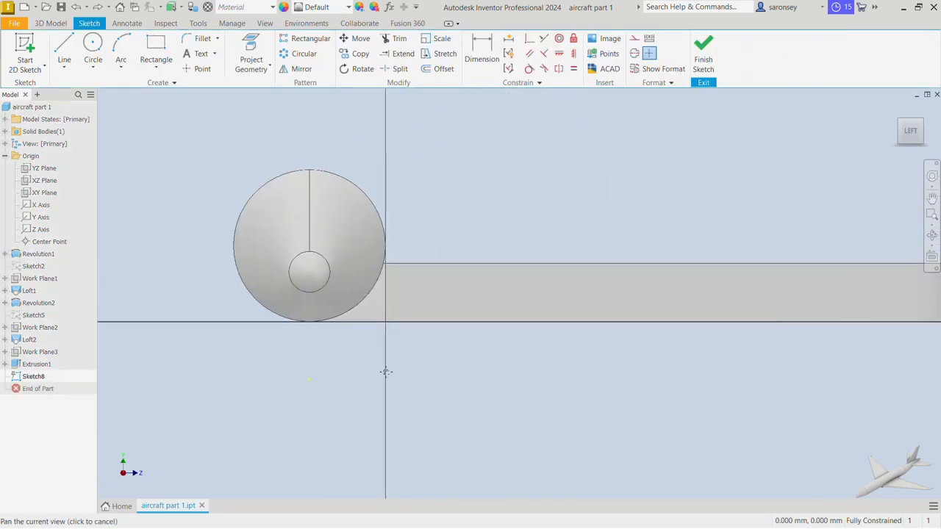
left_click(250, 59)
left_click(375, 303)
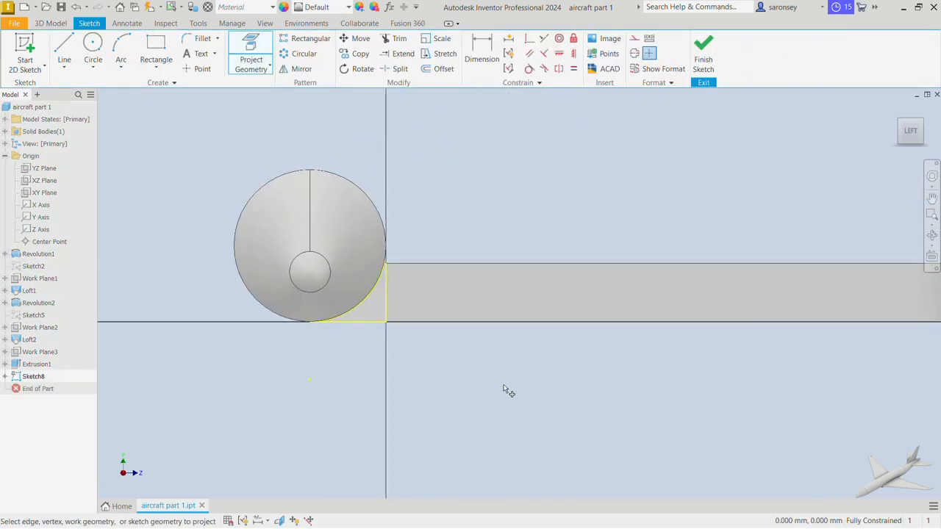
Draw a sloping line across the wing's front view, from the wing root's vertical edge to the wing tip's vertical edge.
left_click(64, 50)
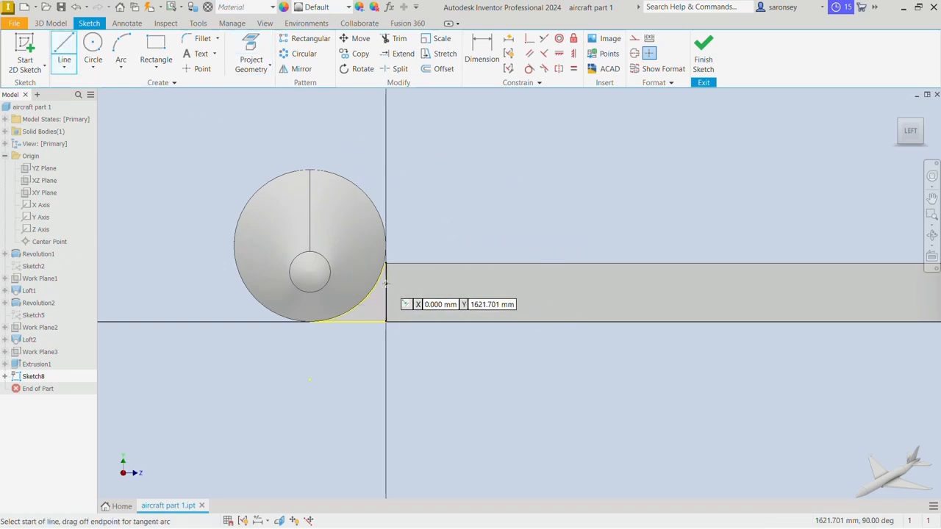
left_click(386, 285)
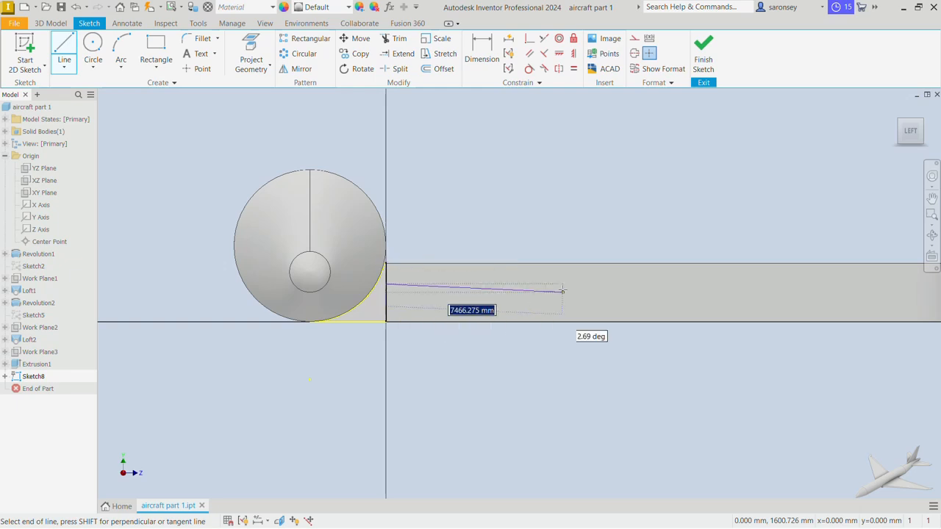
middle_click_drag(463, 290, 179, 290)
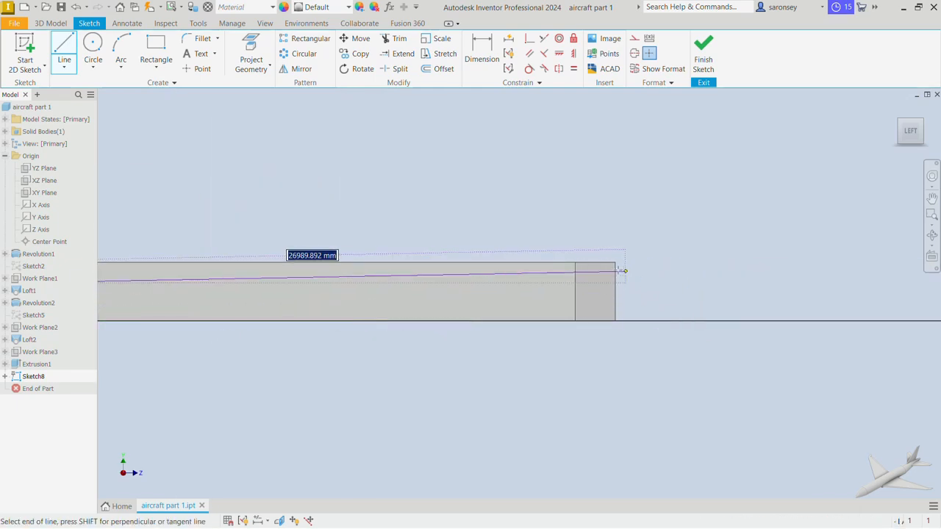
double_click(616, 269)
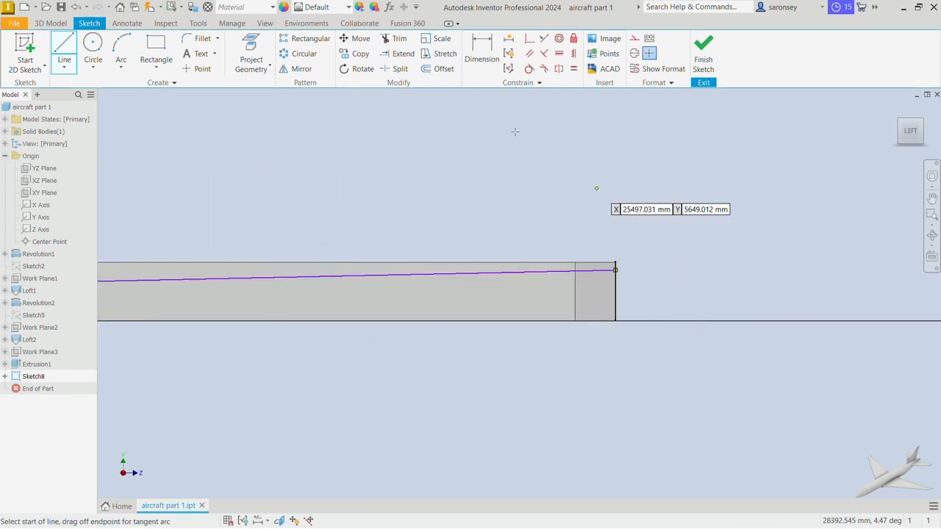
Dimension the sloping line's tip end 250 mm below the wing's upper edge.
left_click(481, 38)
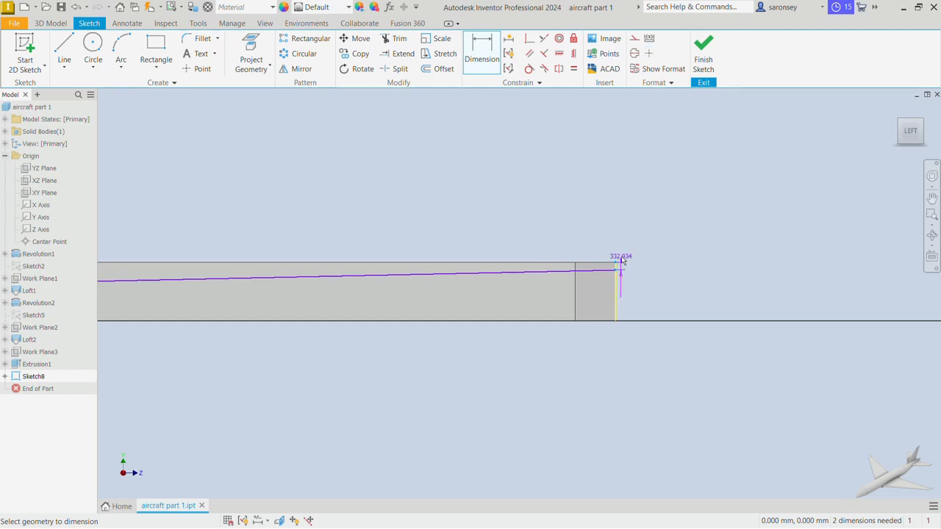
left_click(630, 263)
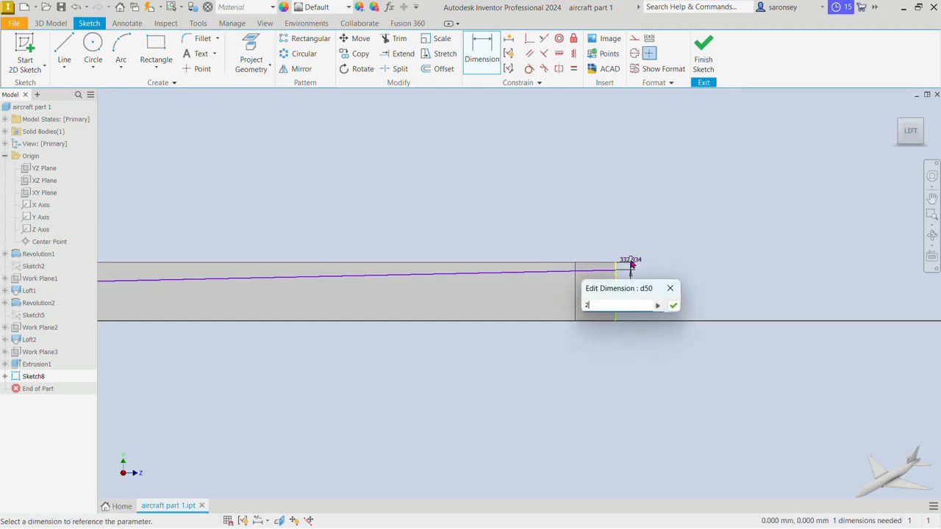
type("250")
key("Return")
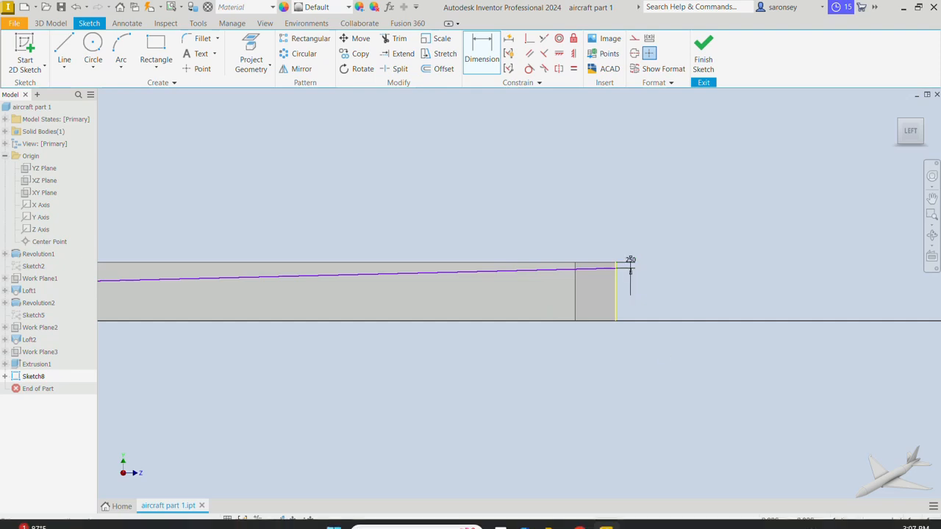
Dimension the sloping line's root end 1325 mm below the wing's upper edge.
mouse_move(541, 363)
middle_mouse_down()
mouse_move(740, 366)
mouse_move(775, 413)
middle_mouse_up()
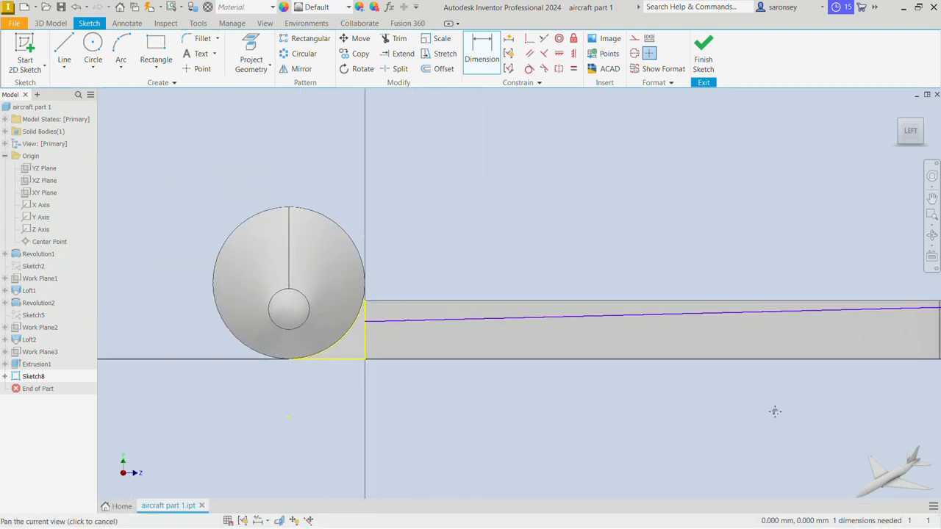
left_click(364, 301)
left_click(409, 301)
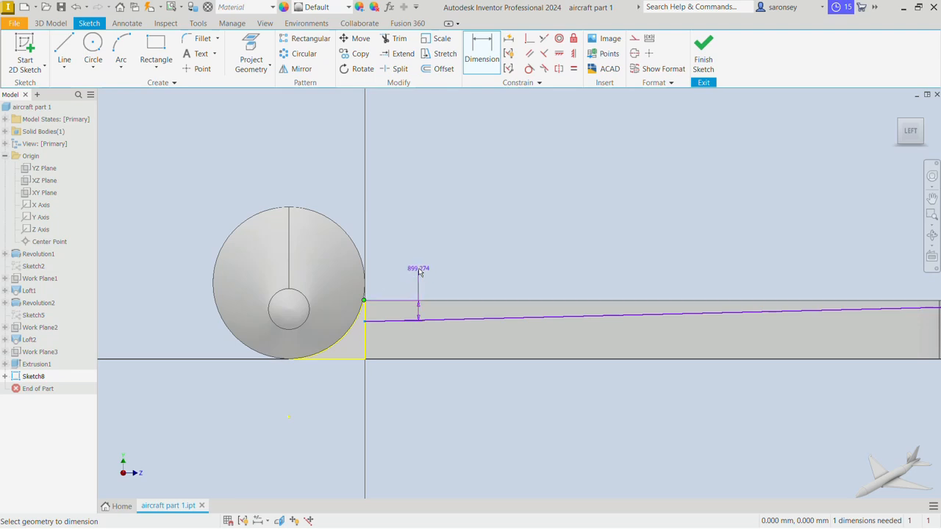
left_click(418, 270)
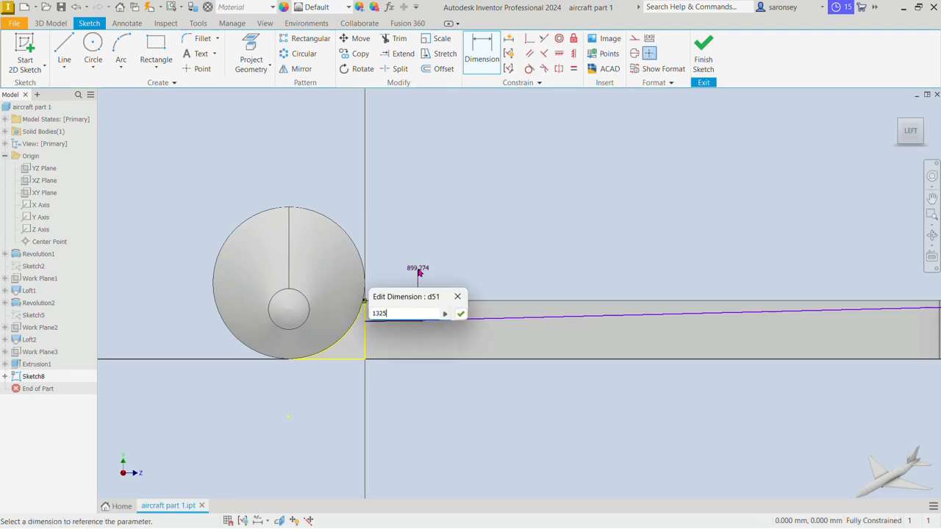
key("Return")
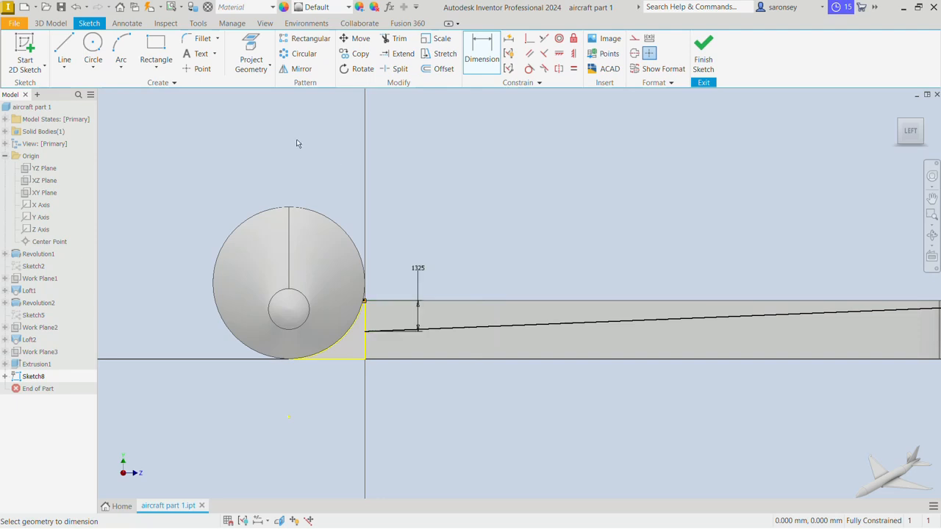
Draw a two-point rectangle around the wing's front outline, from the upper root corner to the lower tip corner.
left_click(156, 50)
middle_click_drag(536, 231, 357, 206)
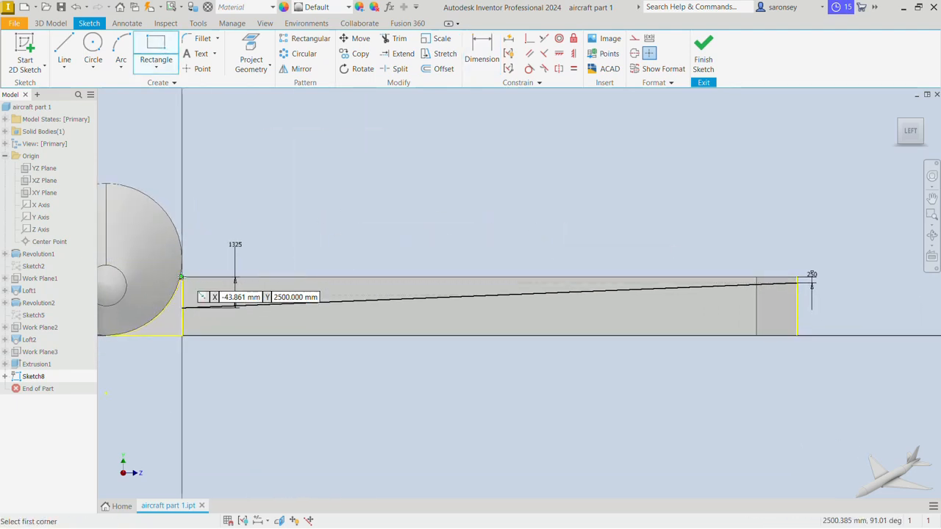
left_click(181, 277)
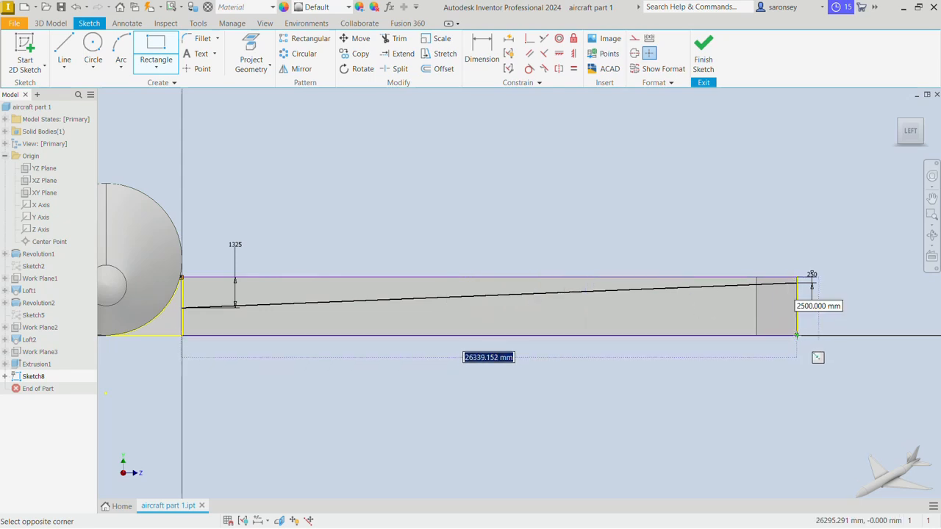
left_click(796, 335)
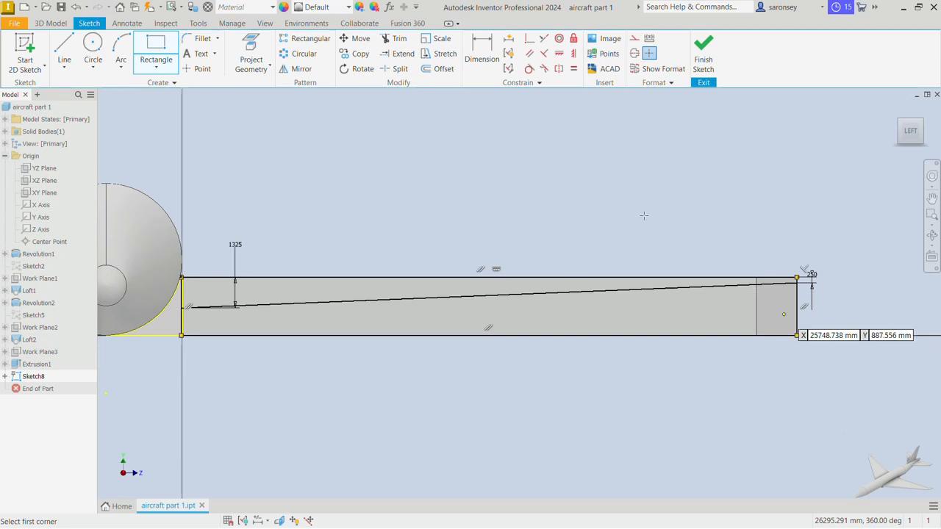
right_click(624, 153)
left_click(631, 156)
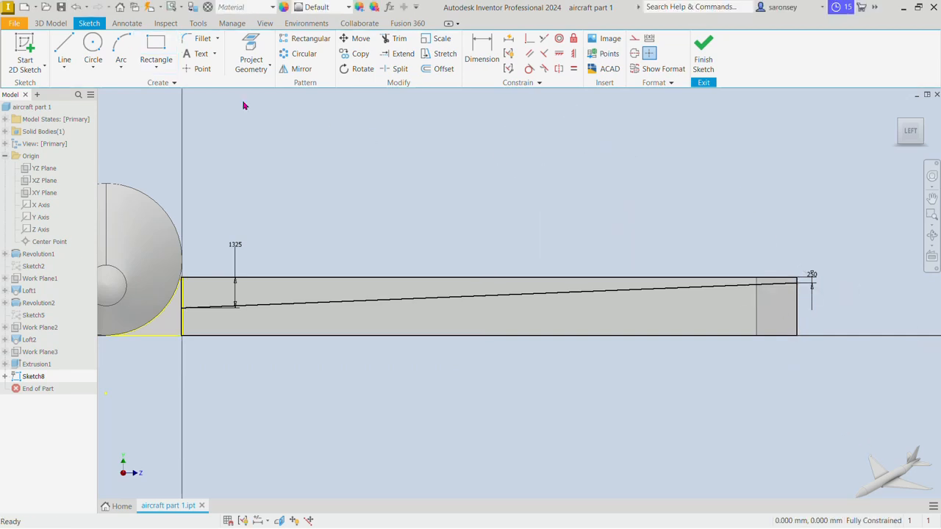
Extrude the profile below the sloping line as a cut about 28215.5 mm deep through the whole wing.
left_click(51, 22)
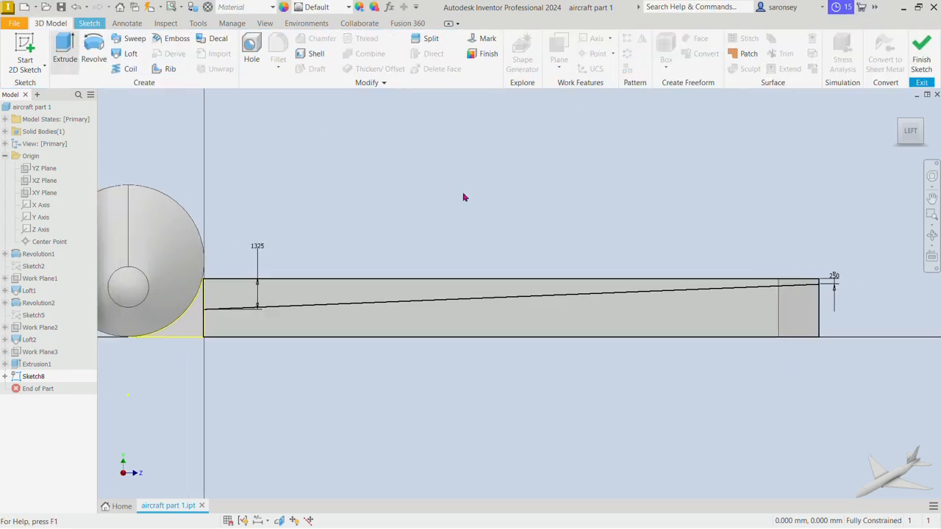
key("e")
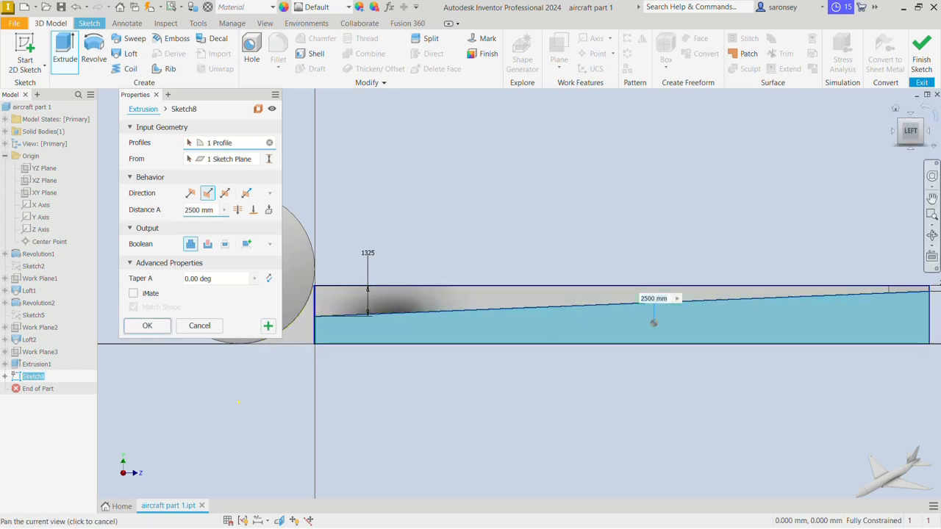
left_click(923, 120)
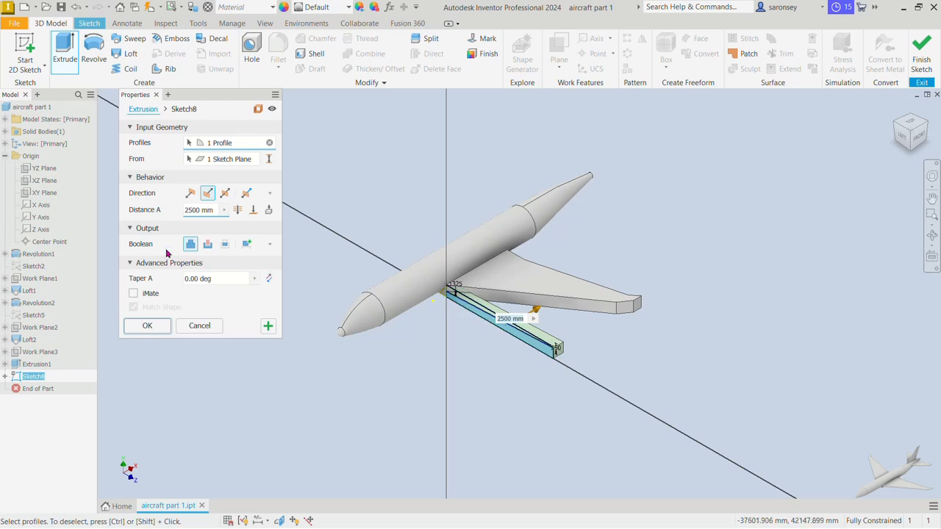
left_click(207, 244)
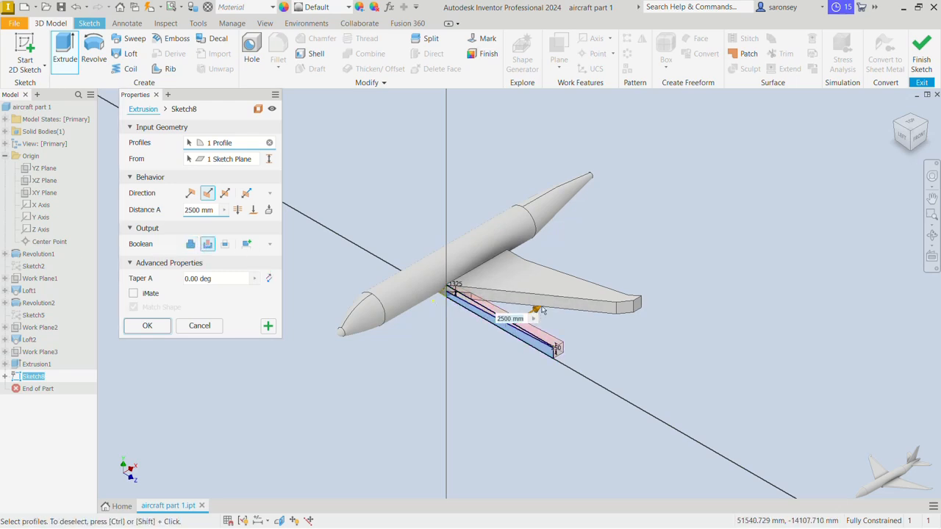
scroll(542, 311, "up", 4)
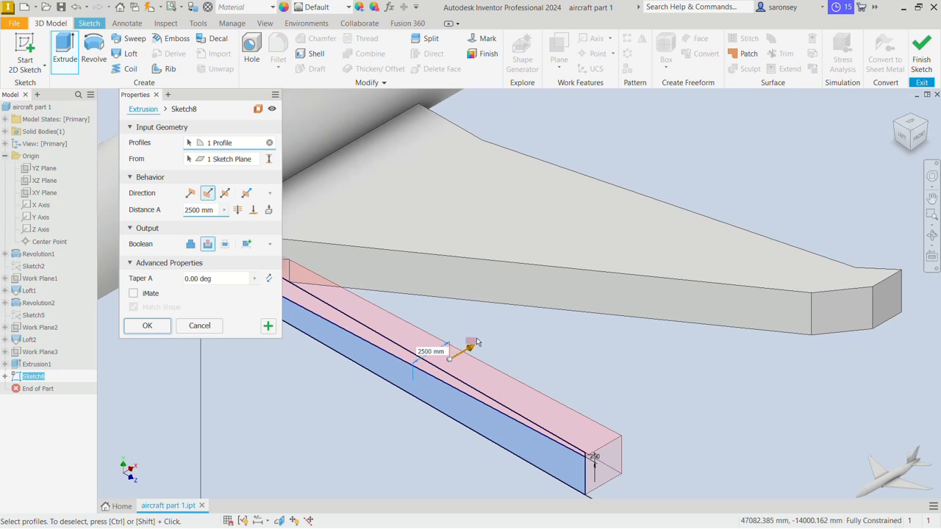
left_click_drag(469, 350, 915, 257)
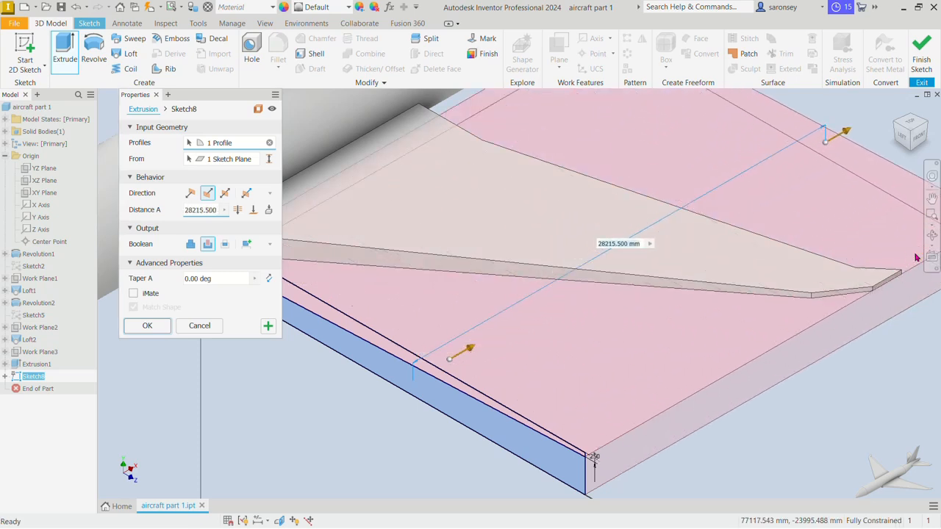
scroll(399, 392, "down", 3)
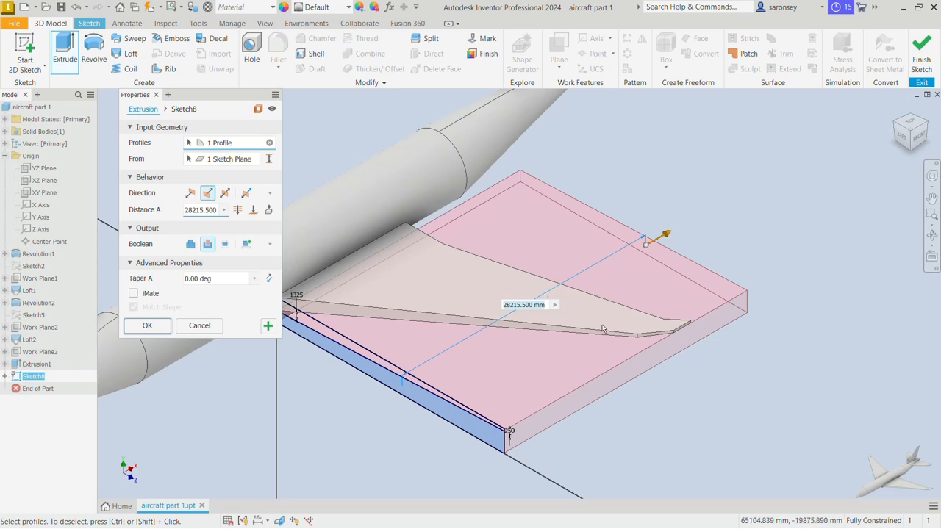
left_click(163, 327)
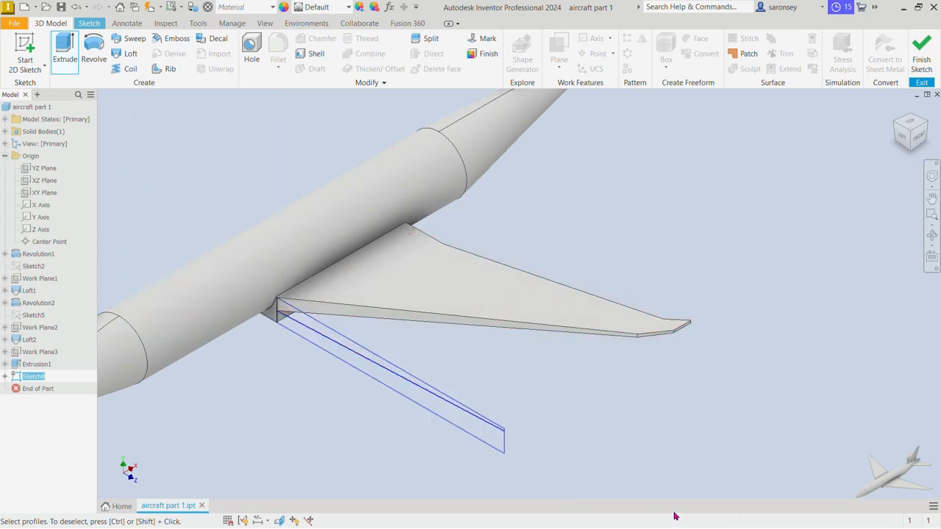
Start a new sketch on the wing's upper face, turn the top view nose-up, and project the face's outline into it.
scroll(605, 275, "up", 1)
left_click(557, 292)
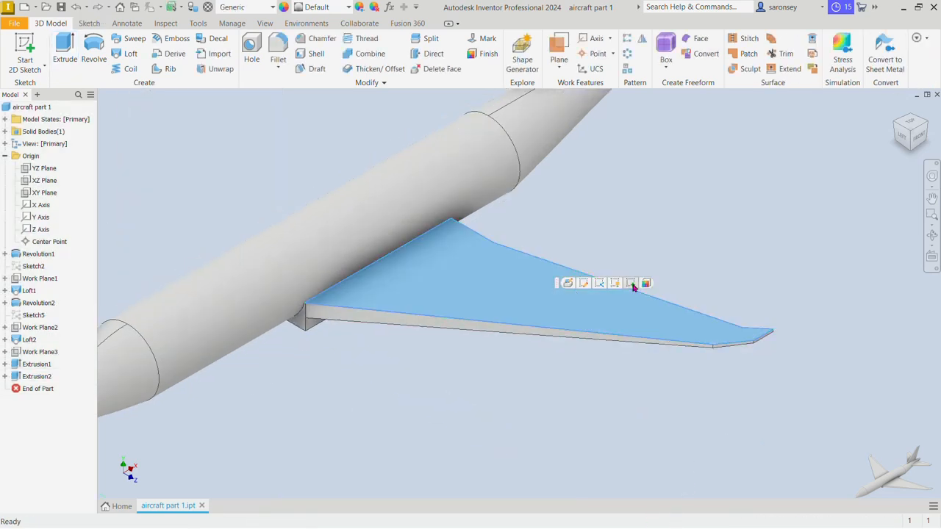
left_click(740, 225)
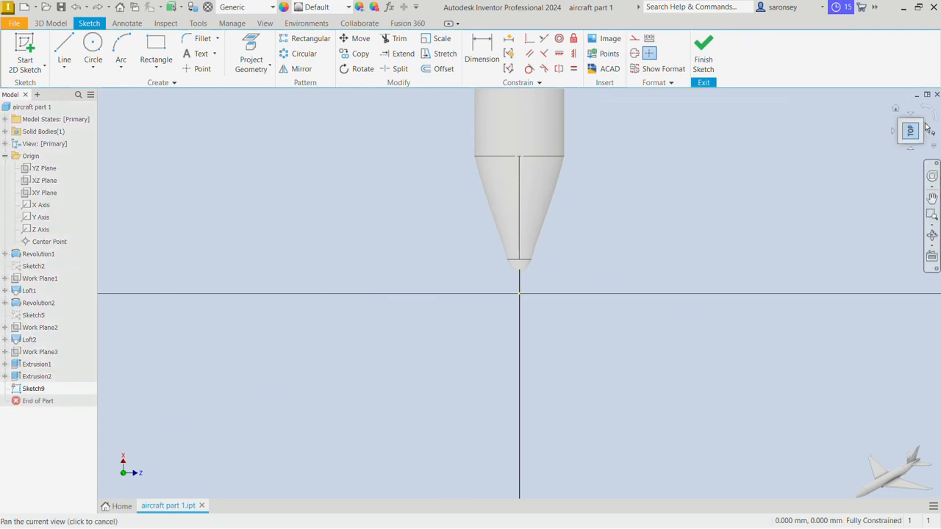
left_click(932, 119)
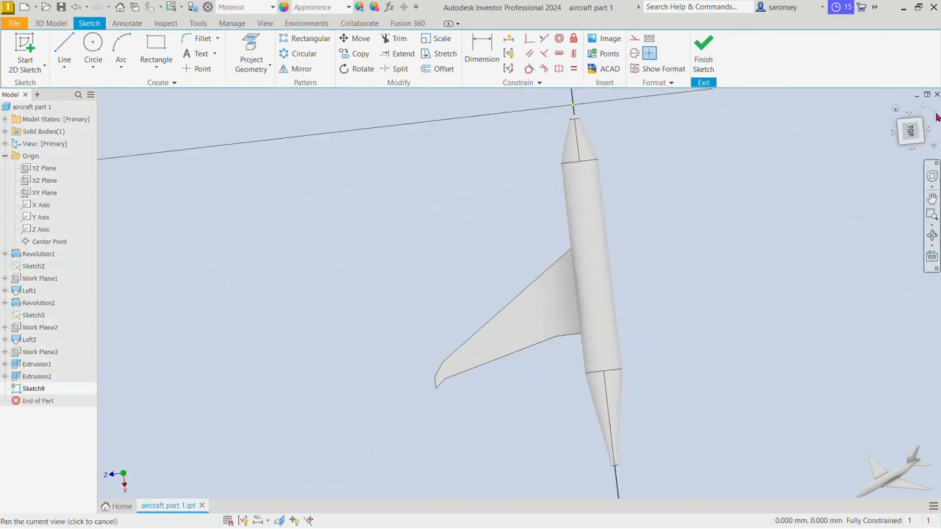
scroll(612, 330, "up", 3)
middle_click_drag(616, 319, 627, 269)
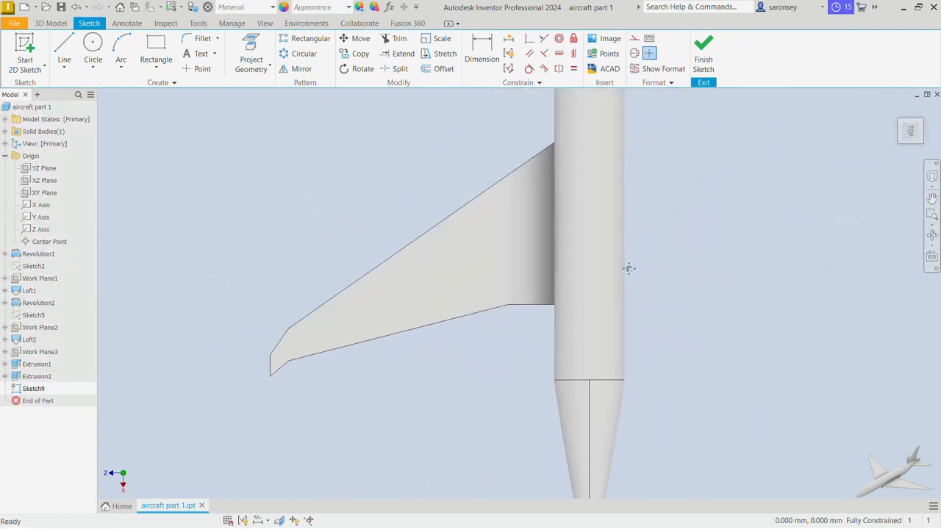
left_click(250, 55)
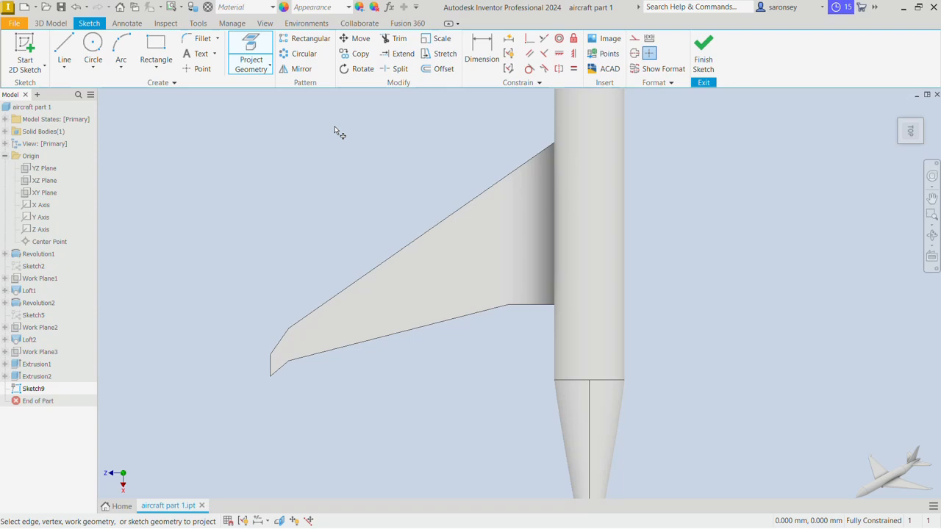
left_click(488, 253)
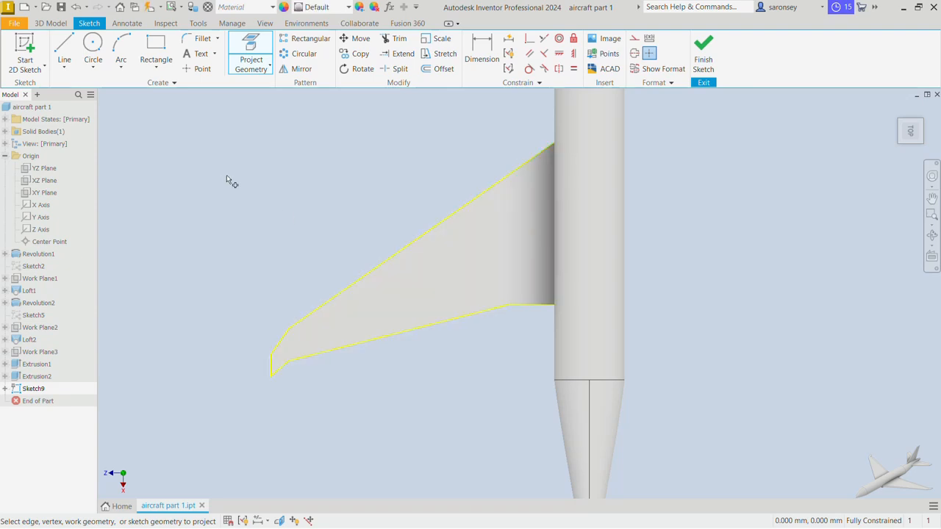
Offset the projected wing outline 1000 mm inward.
left_click(443, 68)
left_click(503, 180)
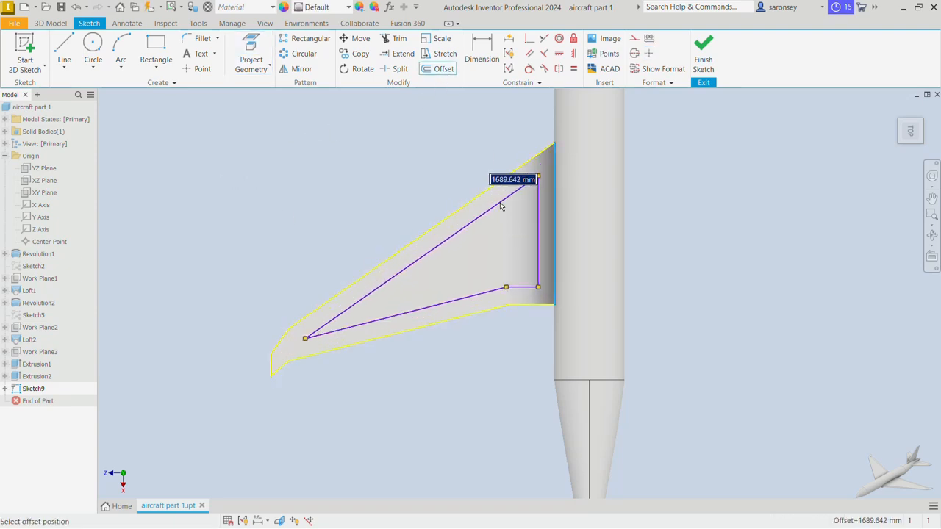
type("10")
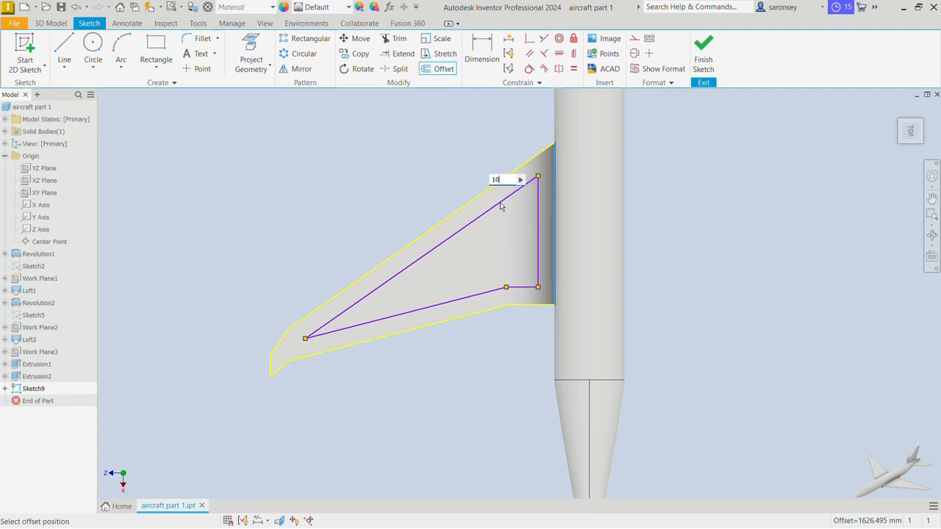
type("00")
key("Return")
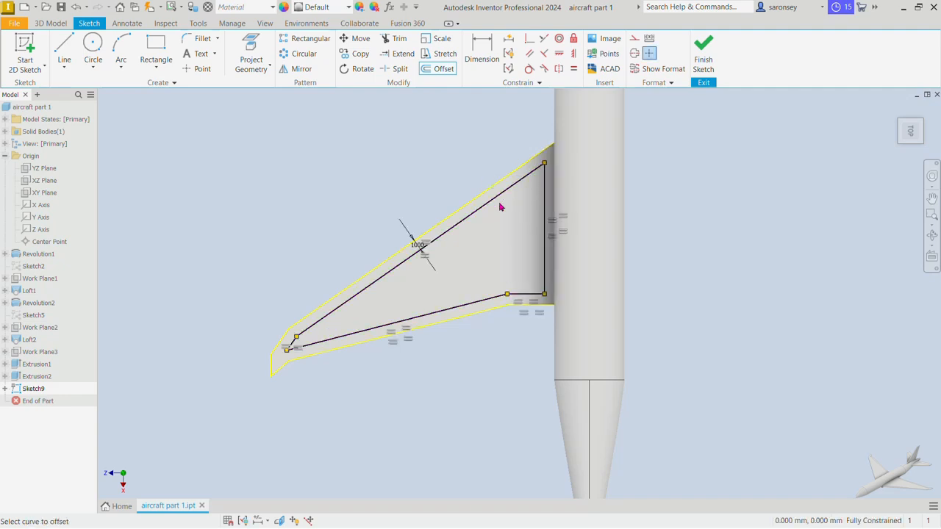
right_click(382, 164)
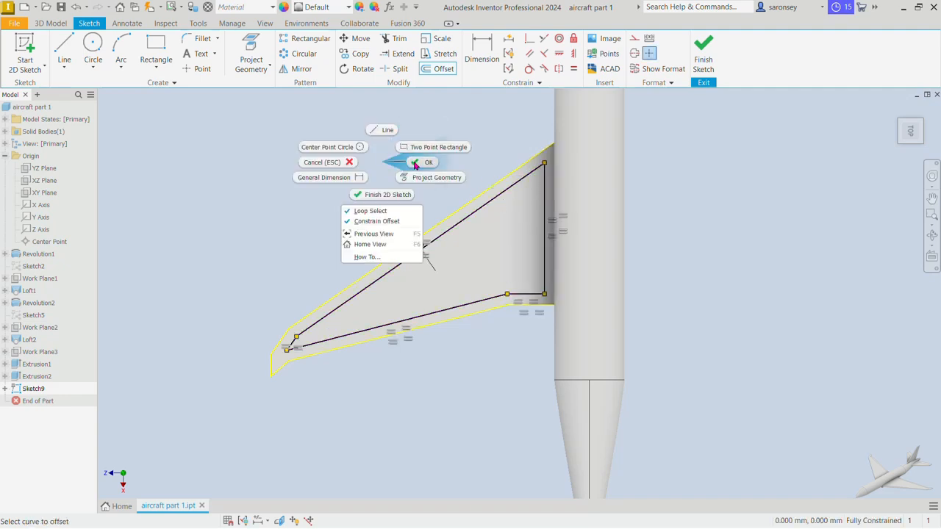
left_click(419, 163)
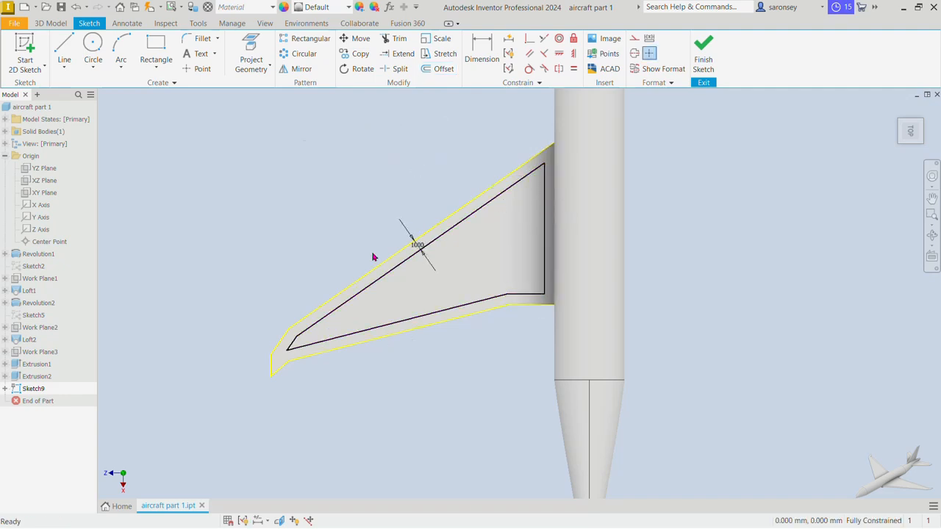
Delete the offset outline's leading-edge, tip and root lines, keeping only its two trailing-edge lines.
left_click(365, 293)
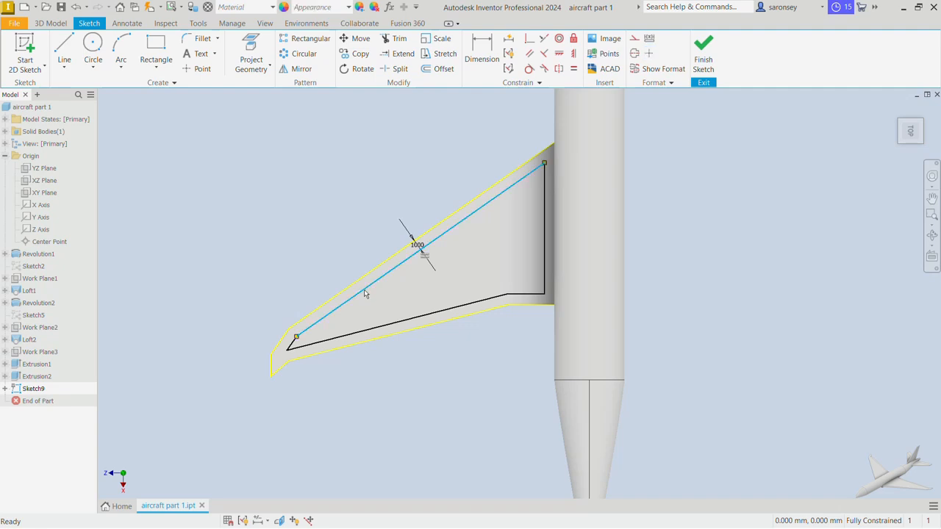
key("Delete")
left_click(291, 346)
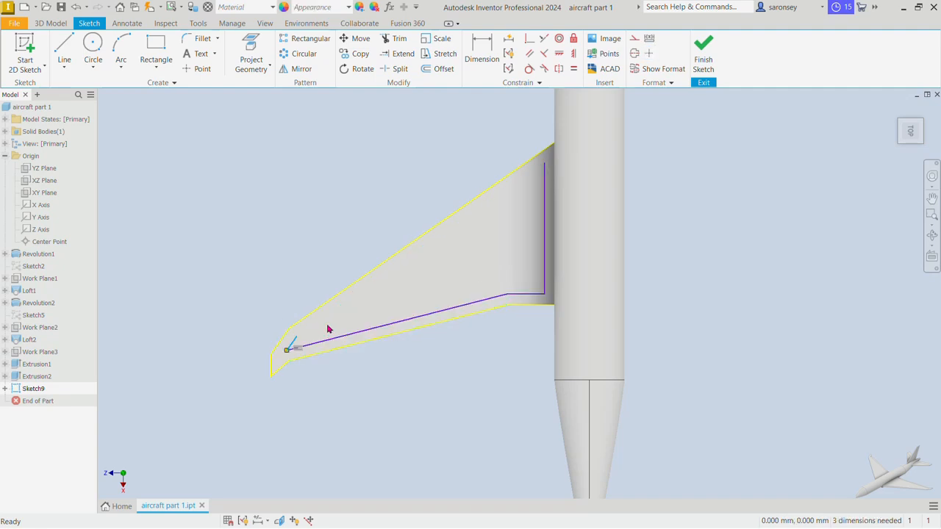
left_click(543, 244)
key("Delete")
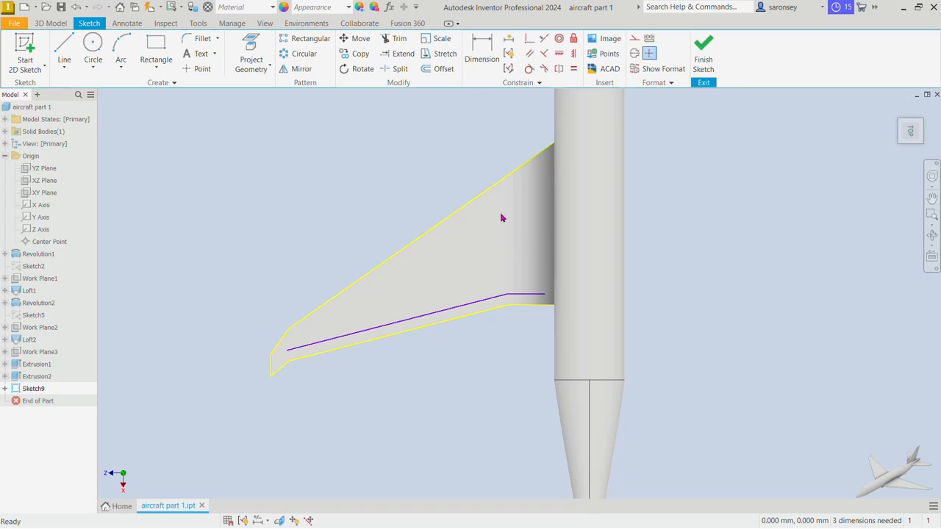
Slice the model at the sketch plane and constrain the short trailing line's open end coincident with the wing's root edge.
left_click(280, 521)
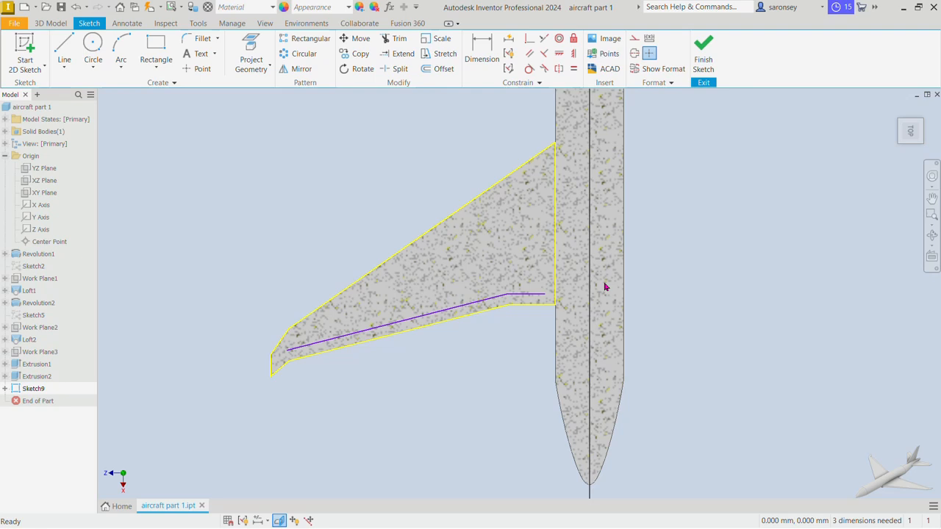
left_click(543, 53)
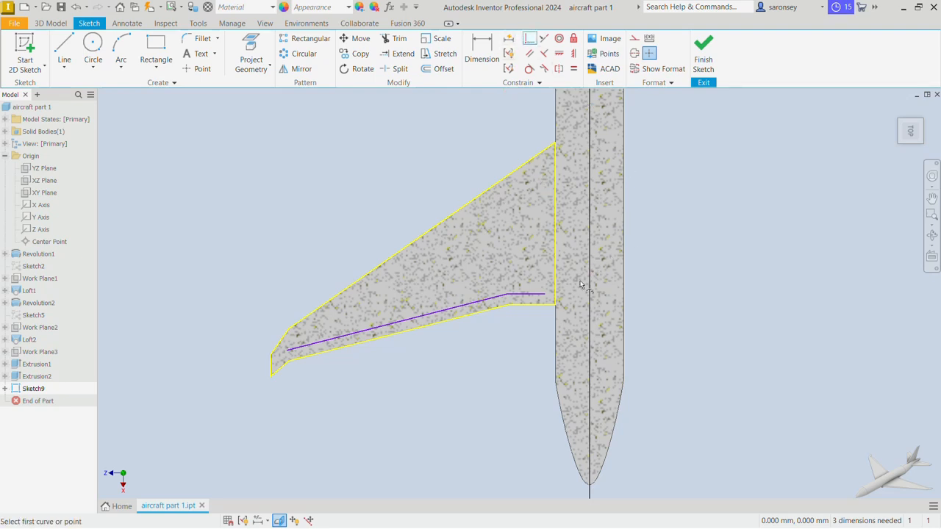
left_click(553, 291)
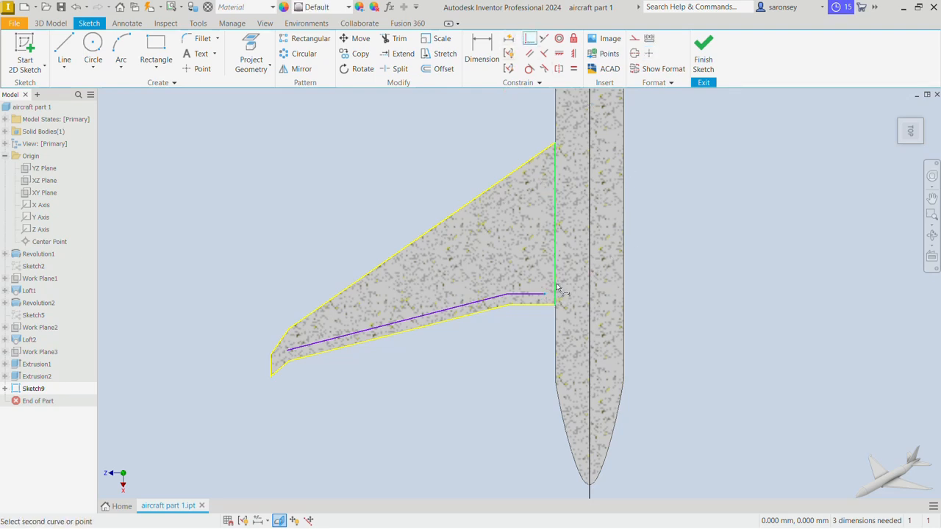
left_click(557, 289)
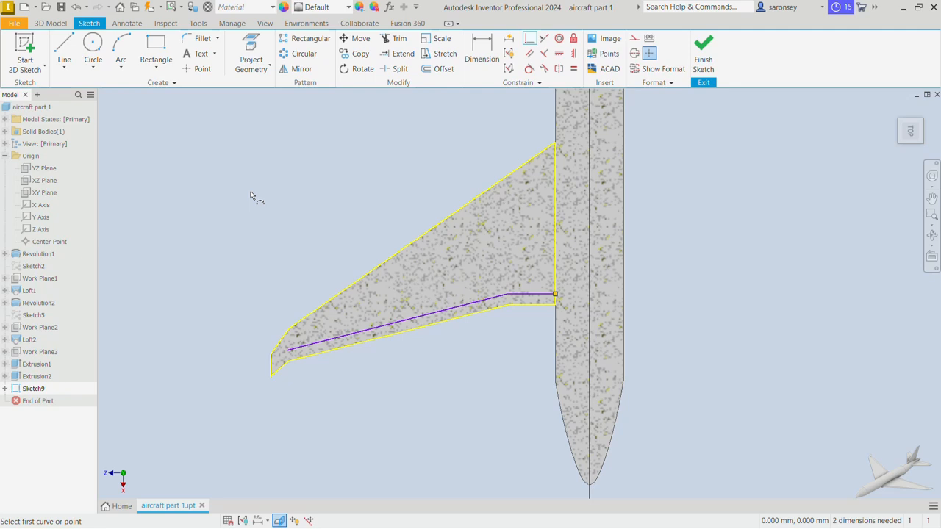
Draw a vertical line at the wing tip from the sloping offset line to the outline's corner, and trim the offset line's overhang.
left_click(64, 50)
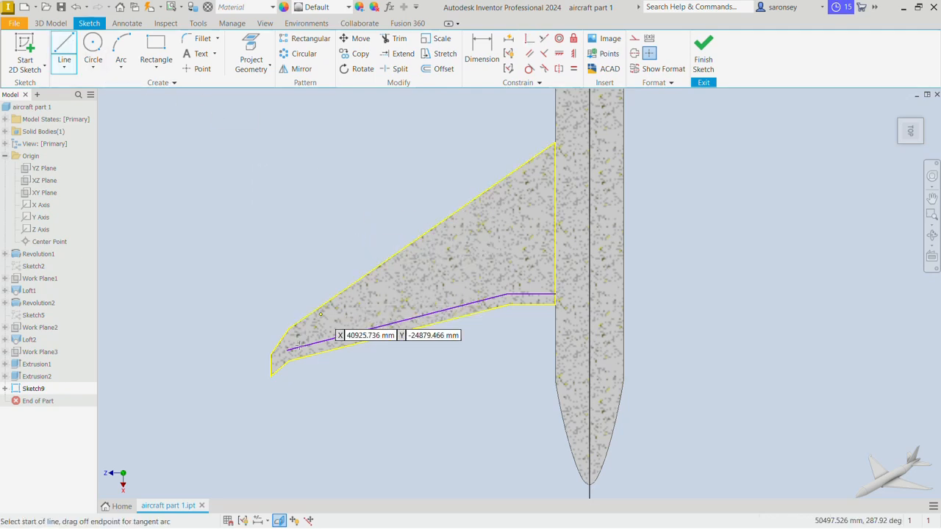
scroll(299, 355, "up", 3)
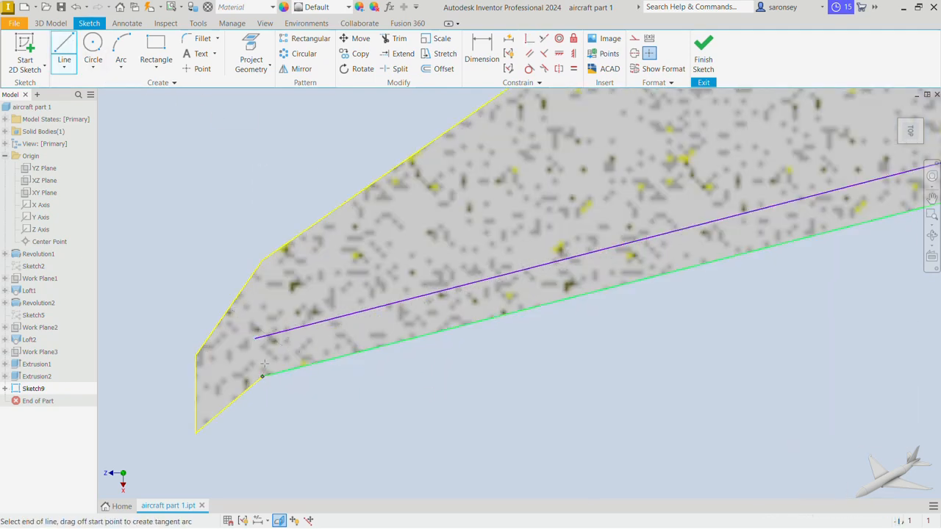
left_click(257, 338)
double_click(262, 377)
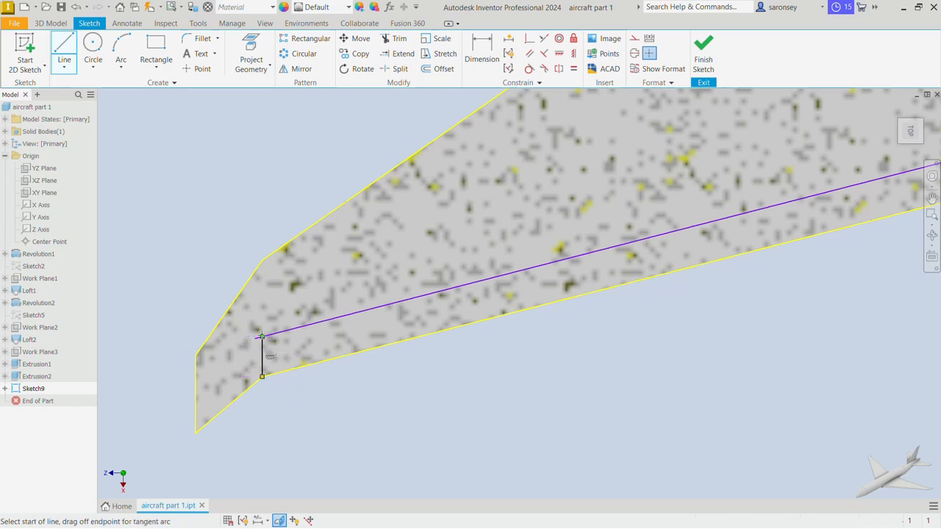
left_click(394, 38)
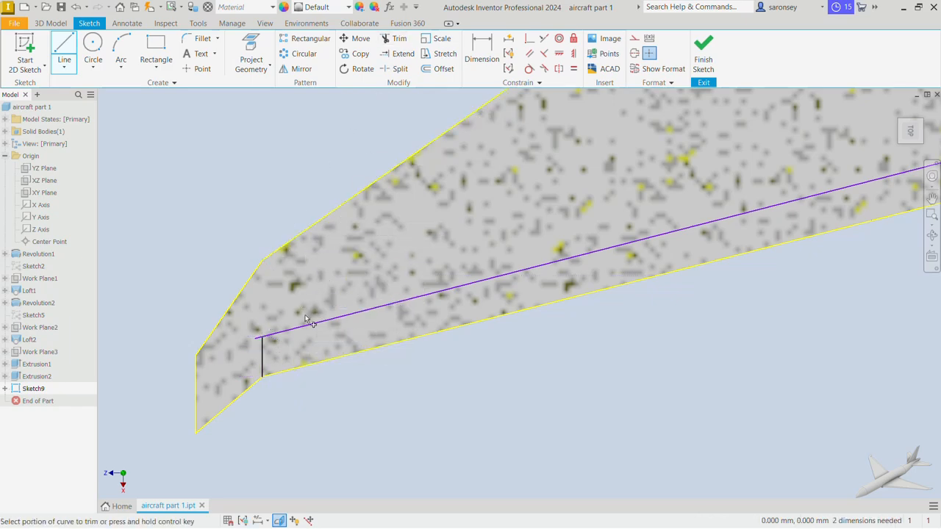
scroll(274, 343, "up", 4)
left_click(228, 335)
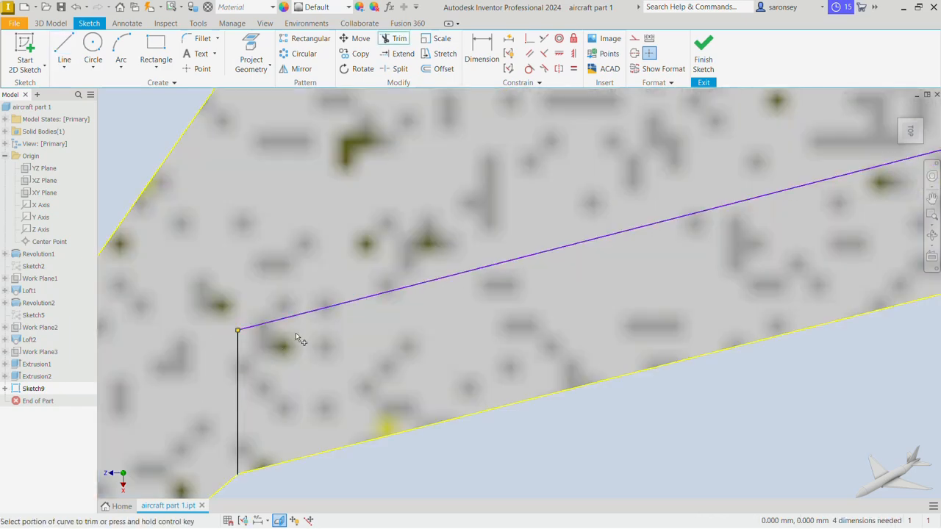
Dimension the length of the short vertical line at the wing tip, accepting its drawn value.
scroll(325, 335, "down", 4)
scroll(328, 338, "down", 3)
middle_click_drag(537, 330, 518, 337)
left_click(482, 53)
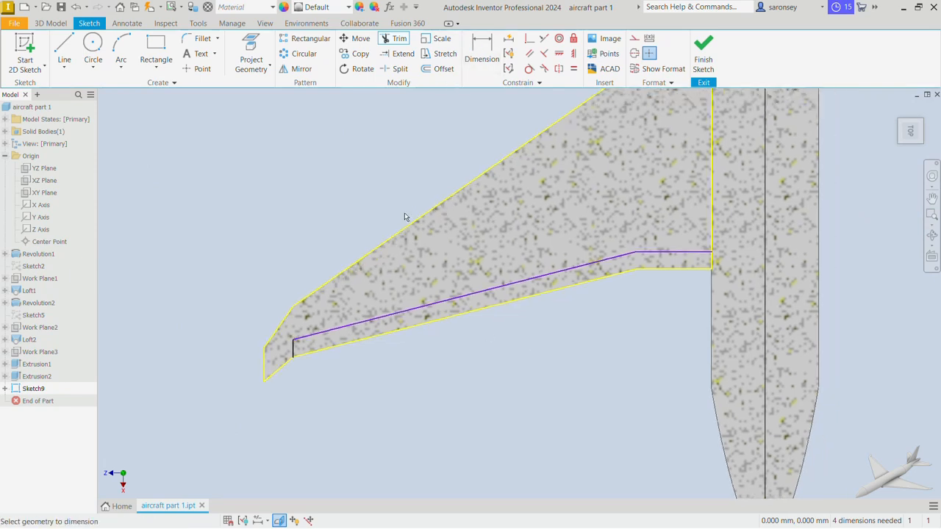
scroll(292, 344, "up", 3)
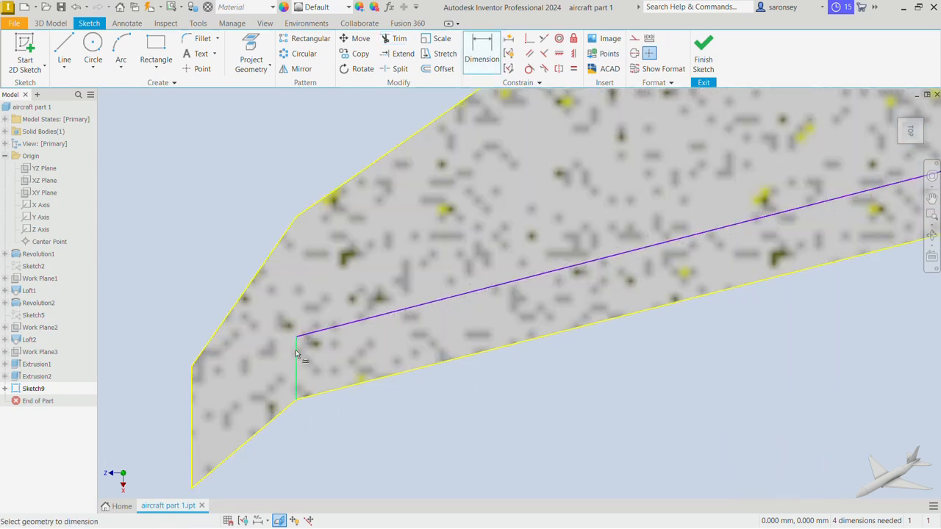
left_click(296, 355)
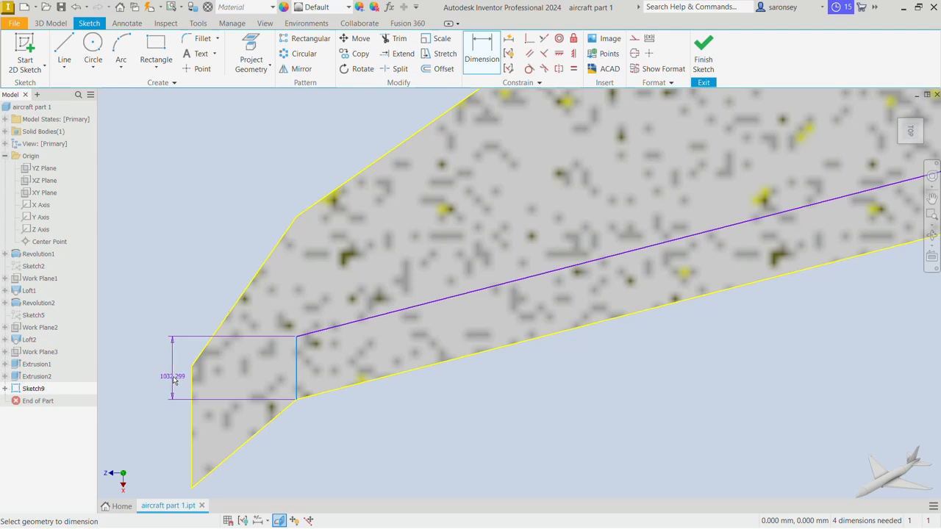
left_click(174, 380)
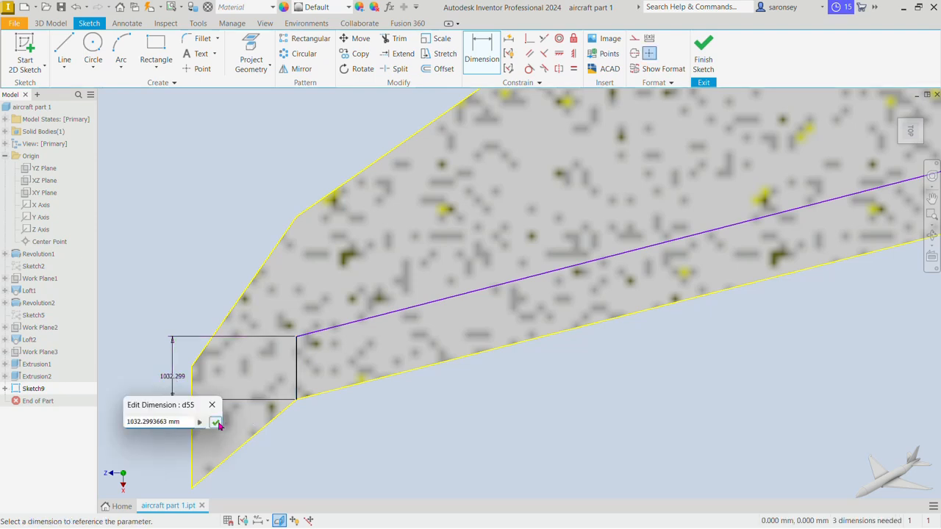
left_click(215, 423)
Dimension the horizontal span of the sloping offset line, accepting its drawn value.
scroll(436, 405, "down", 4)
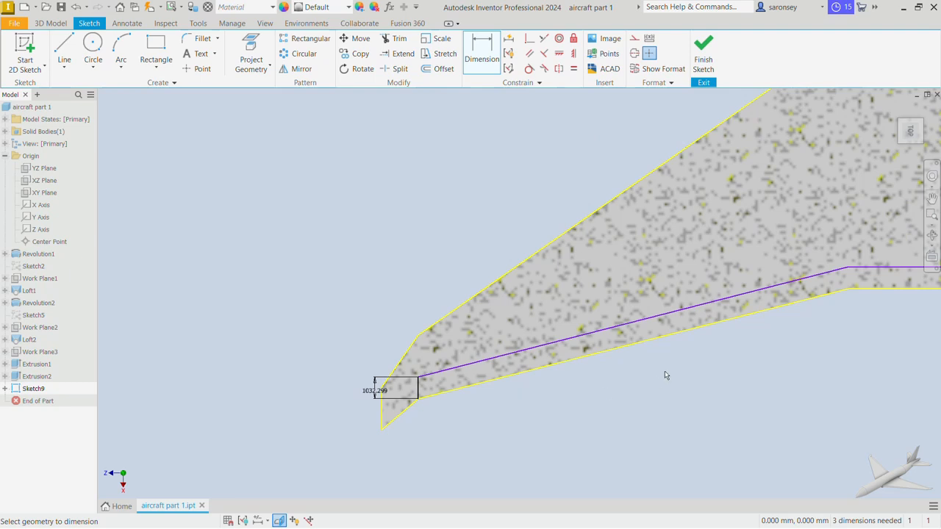
mouse_move(664, 371)
middle_mouse_down()
mouse_move(420, 368)
mouse_move(464, 369)
middle_mouse_up()
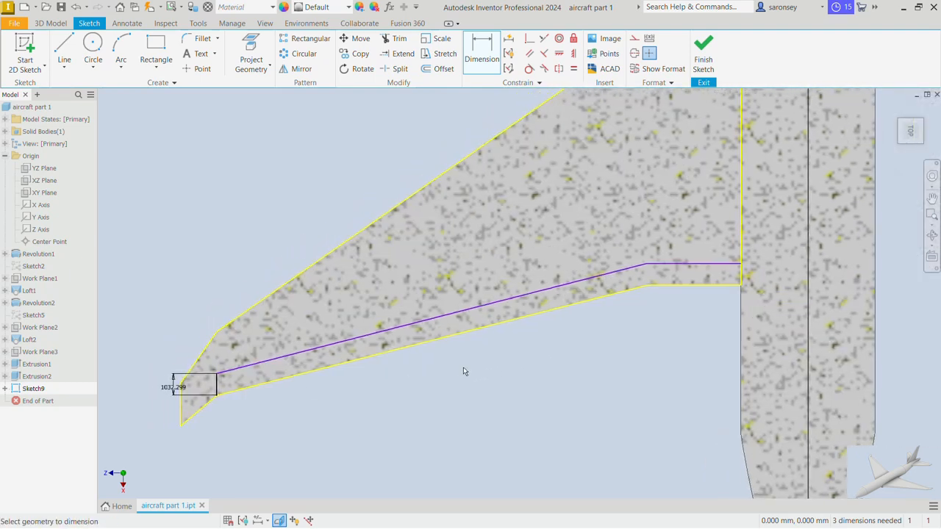
left_click(425, 320)
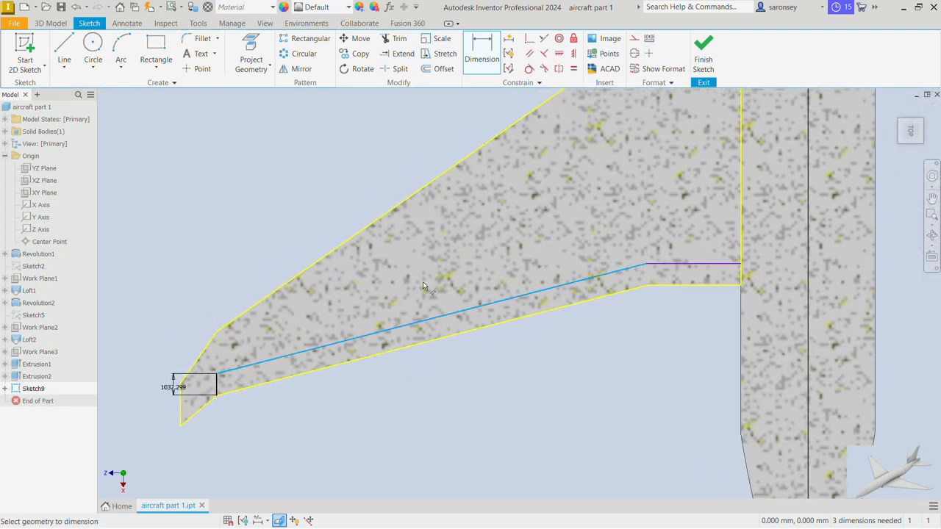
left_click(451, 425)
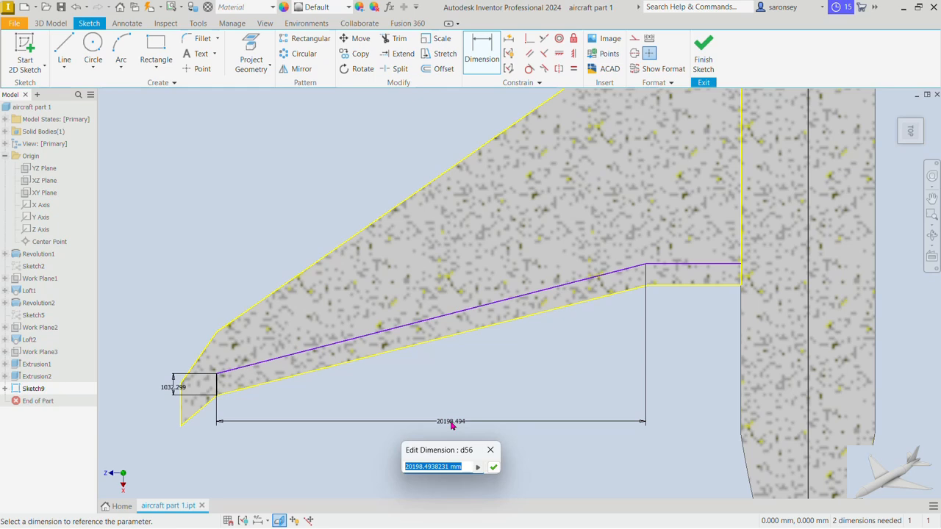
left_click(493, 468)
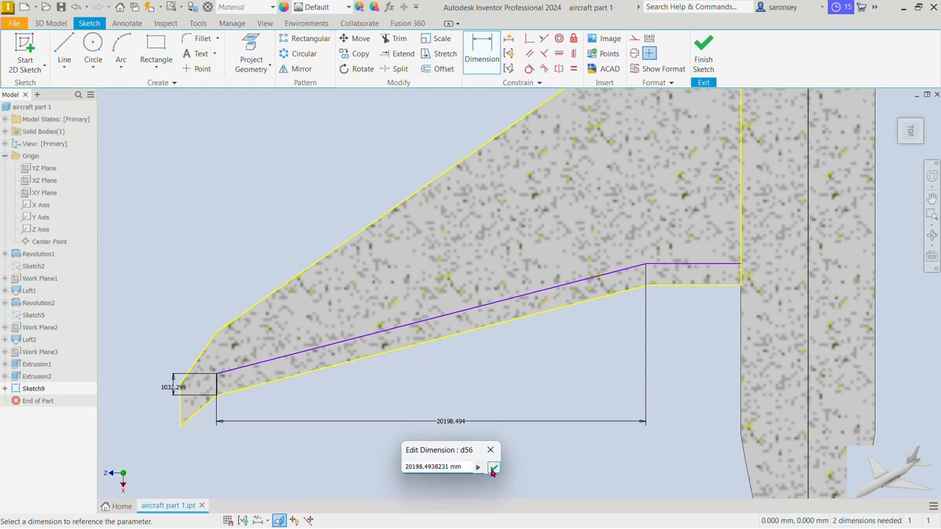
Dimension the short root line's length and the sloping offset line's vertical height, accepting the drawn values.
left_click(683, 263)
left_click(691, 229)
left_click(727, 274)
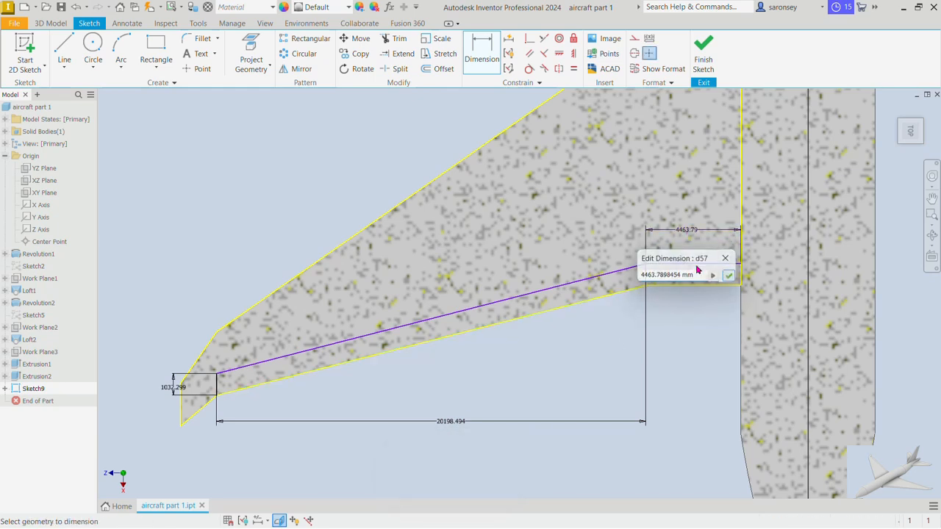
left_click(219, 373)
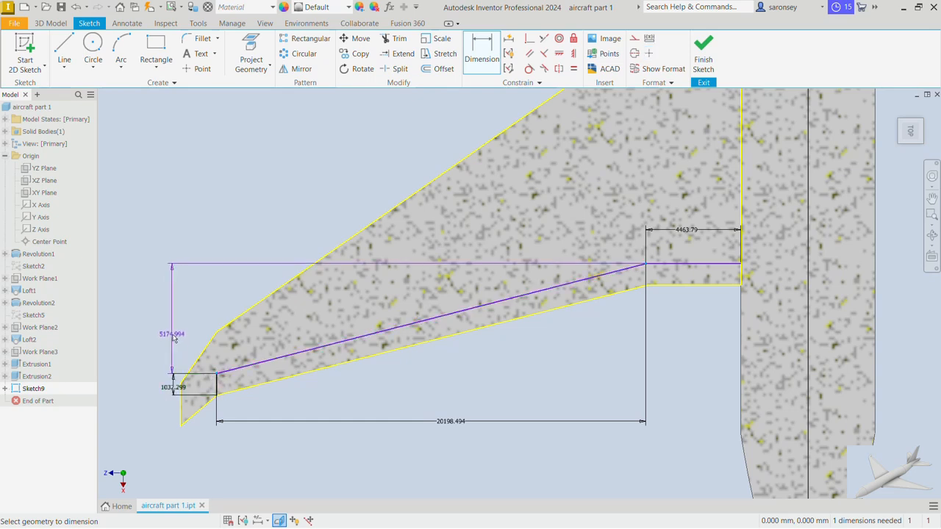
left_click(174, 336)
left_click(215, 378)
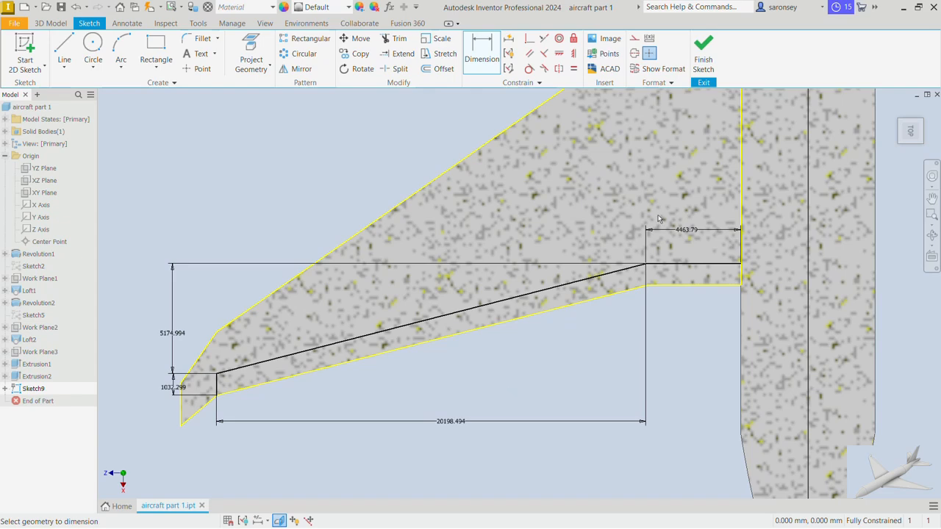
Finish the sketch and extrude the trailing-edge strip as a cut 250 mm down into the wing.
left_click(703, 55)
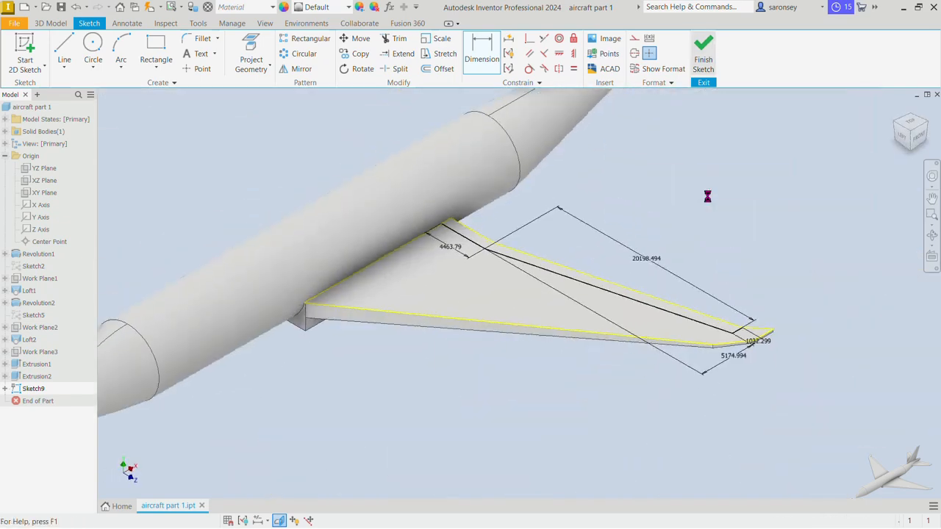
key("e")
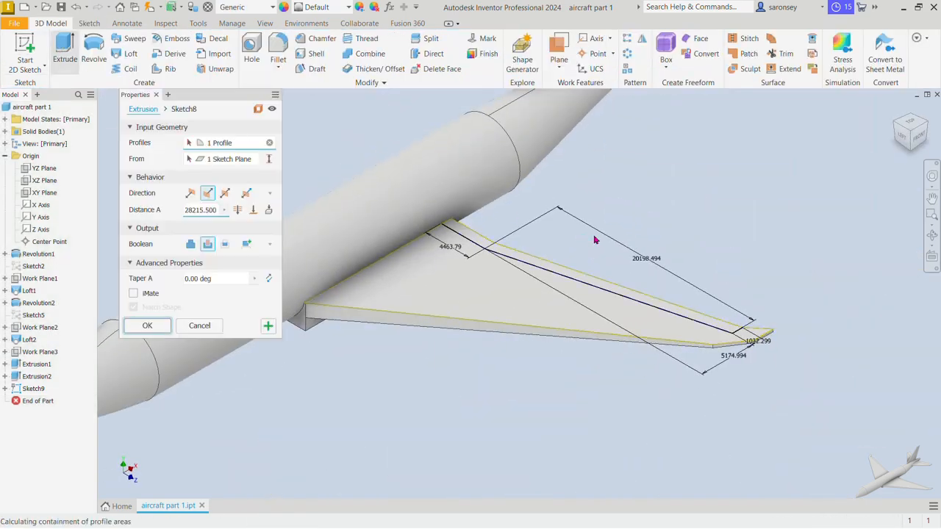
scroll(494, 255, "up", 5)
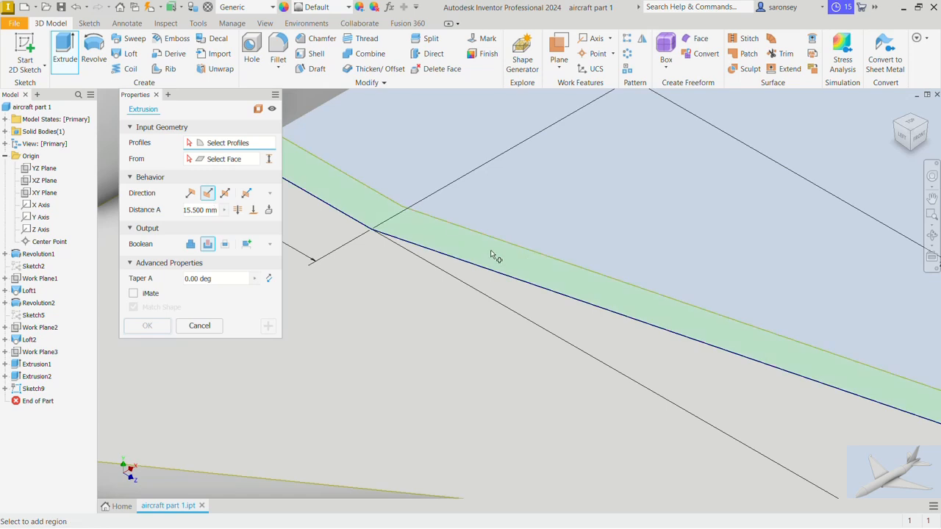
left_click(493, 255)
scroll(579, 289, "down", 5)
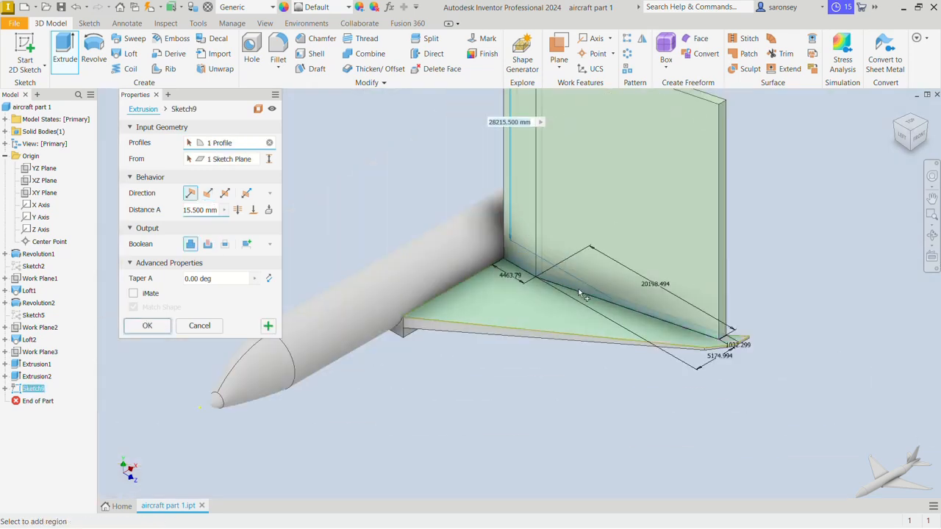
left_click(207, 244)
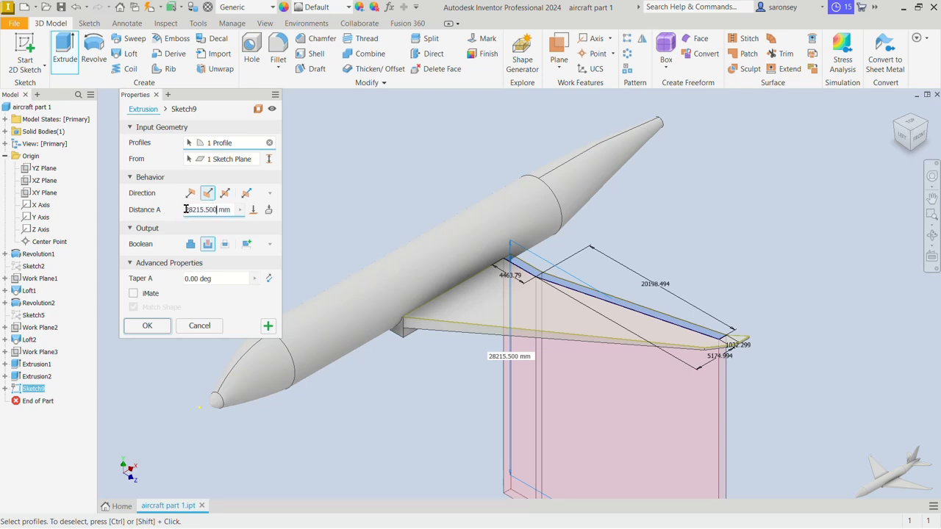
type("250")
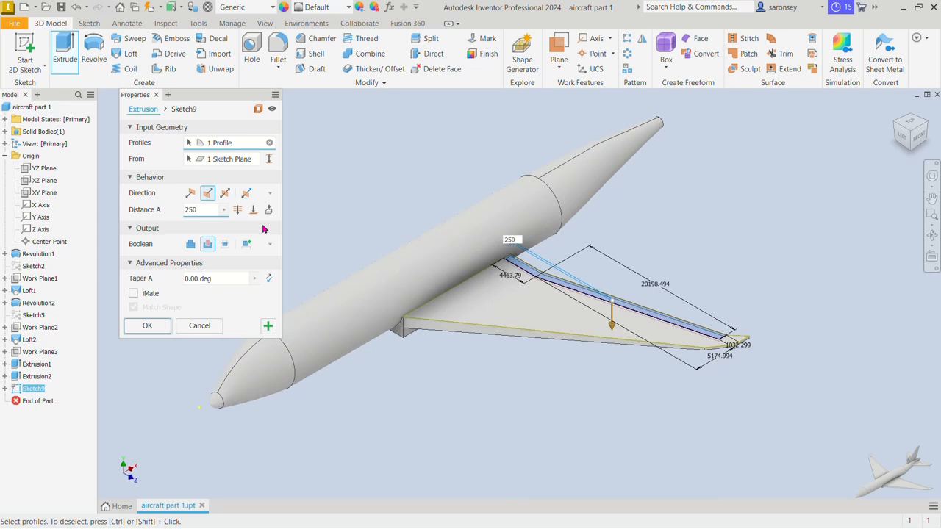
left_click(146, 327)
Start a sketch on the XY origin plane and slice the graphics so the fuselage cross-section is exposed.
mouse_move(785, 334)
middle_mouse_down("shift")
mouse_move(744, 324)
mouse_move(674, 352)
middle_mouse_up("shift")
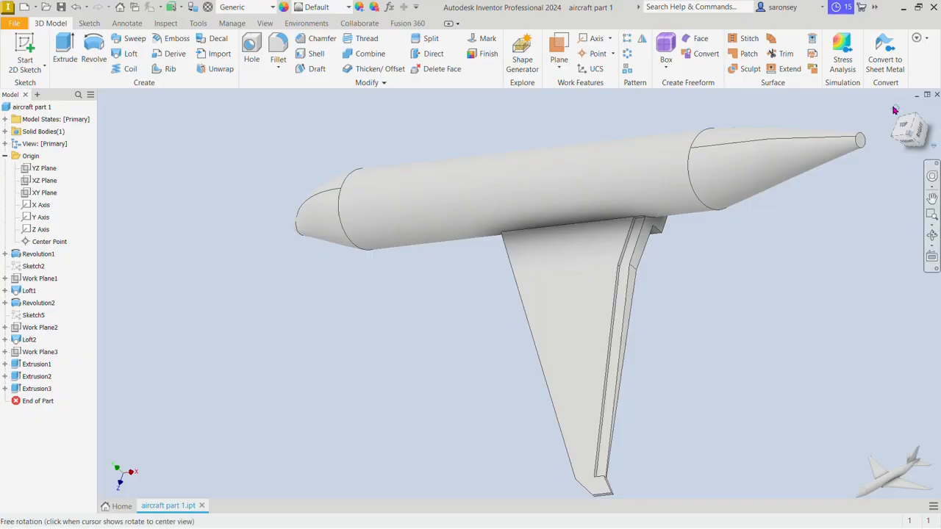
left_click_drag(867, 110, 884, 129)
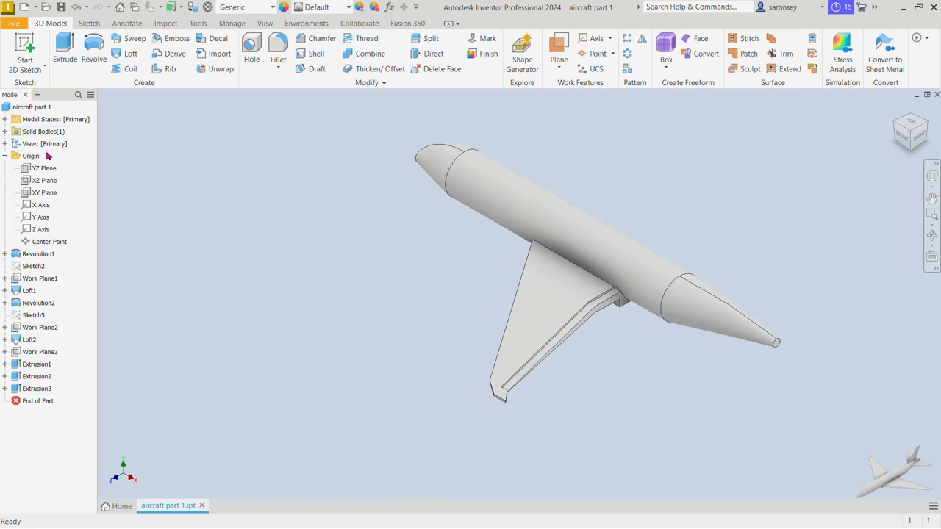
left_click(45, 192)
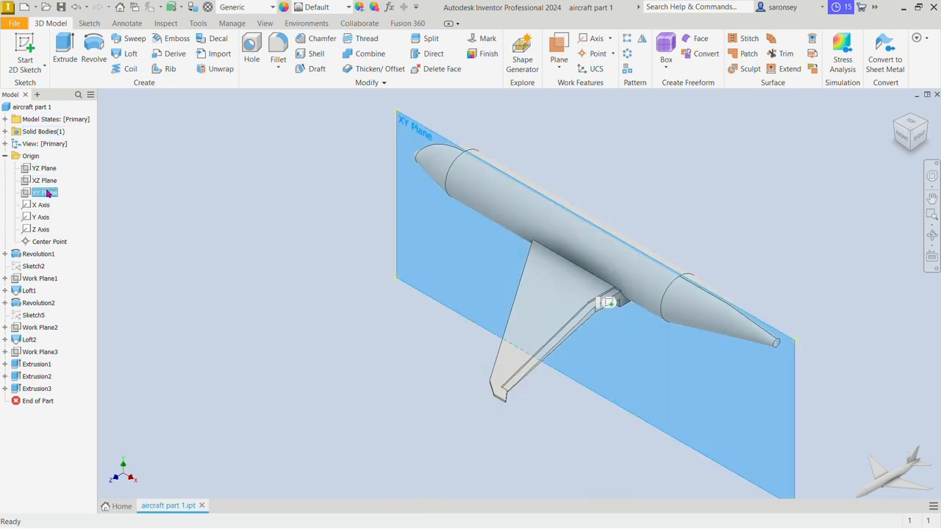
left_click(610, 302)
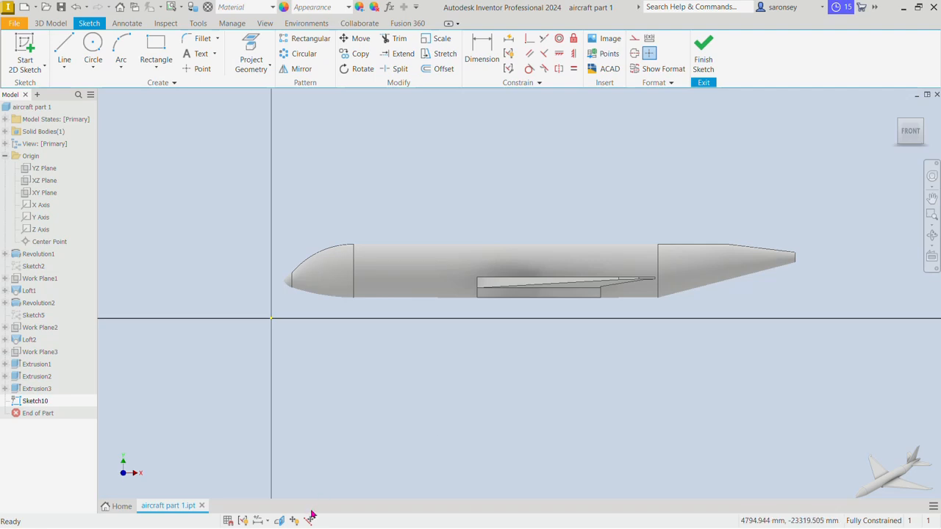
left_click(280, 520)
Sketch a horizontal line about 10424 mm long inside the tapered rear section of the fuselage.
left_click(64, 50)
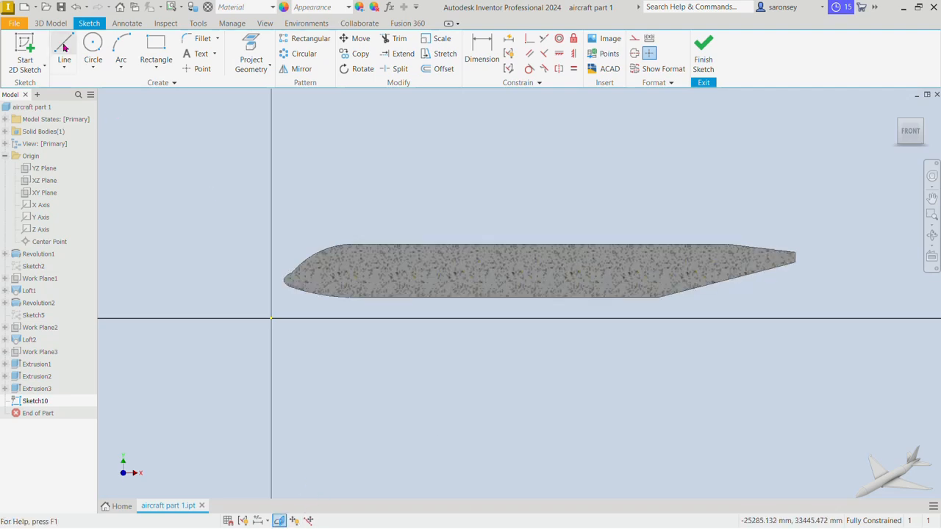
left_click(757, 256)
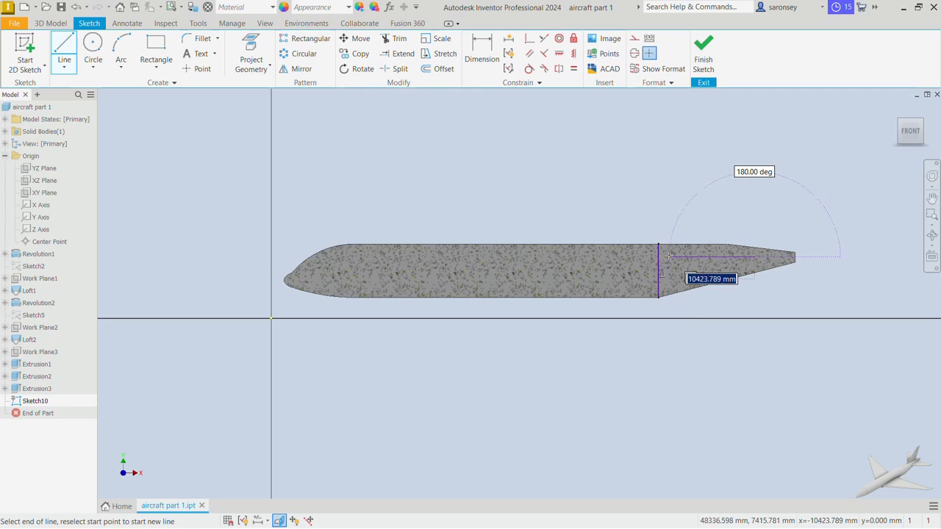
left_click(668, 255)
right_click(688, 163)
left_click(729, 162)
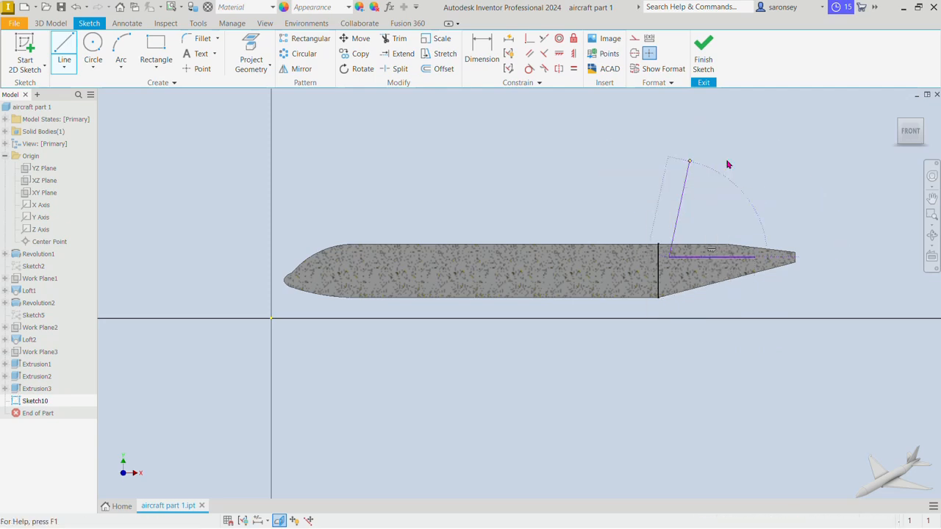
Dimension the horizontal line's length and set it to 9000 mm.
left_click(481, 52)
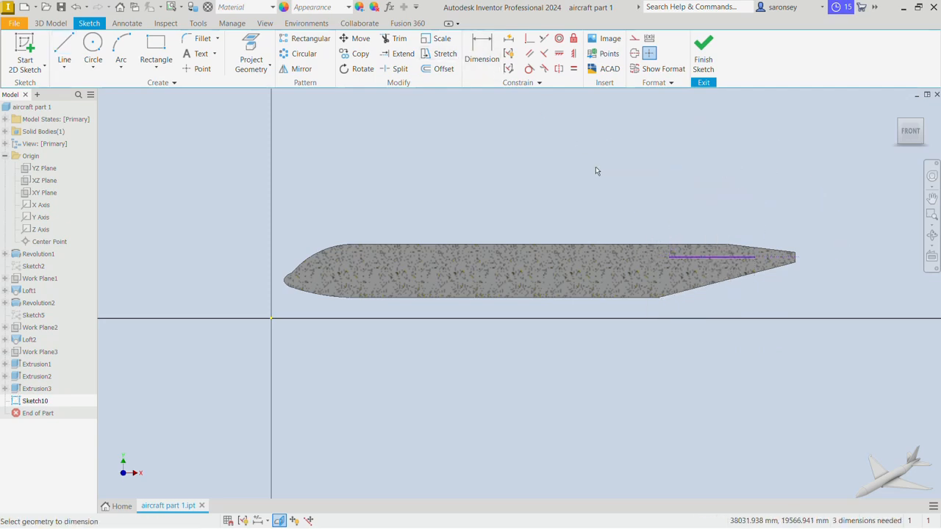
left_click(693, 257)
left_click(700, 332)
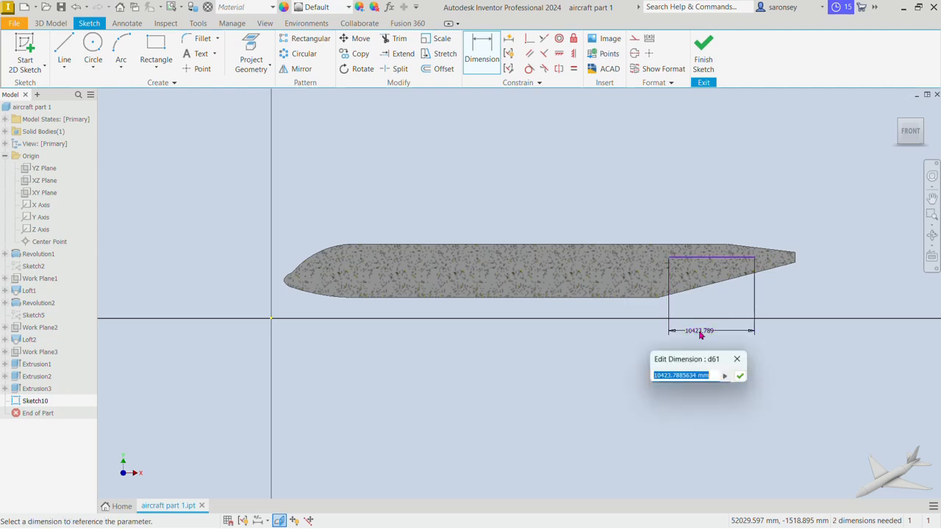
type("9000")
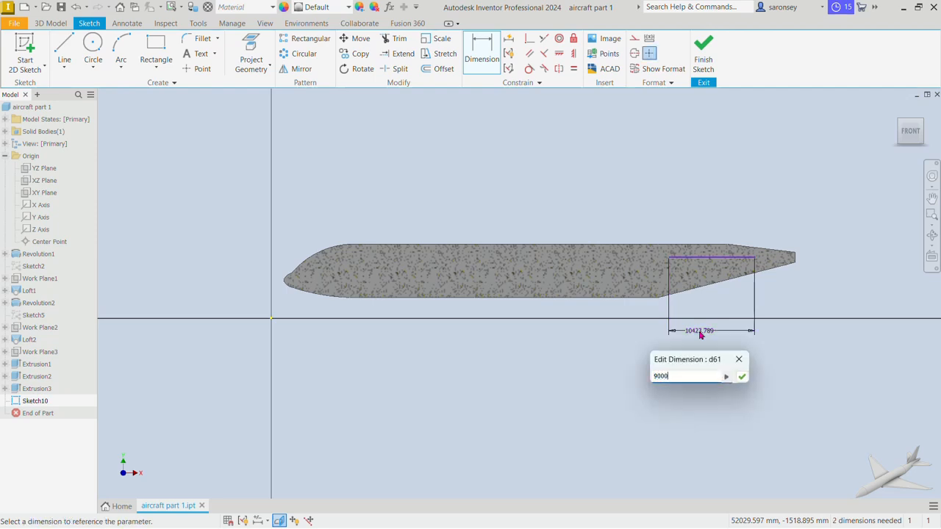
key("Return")
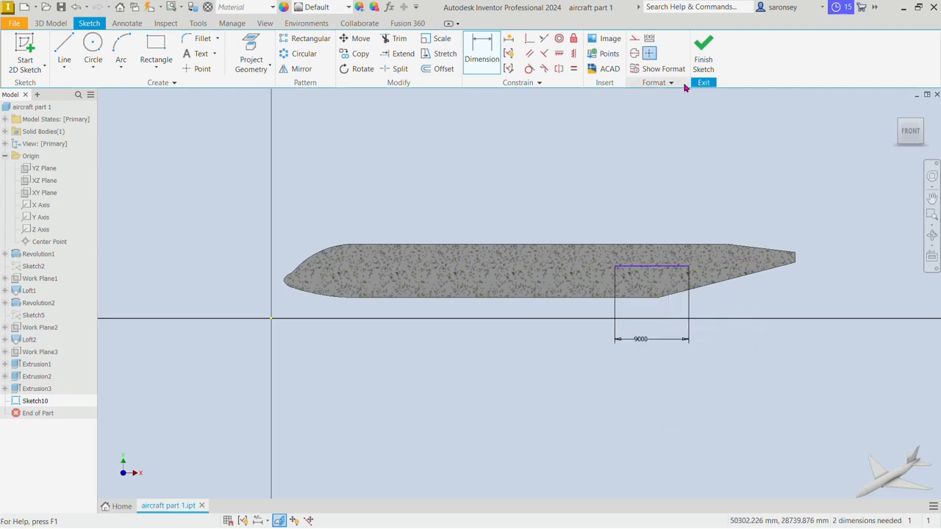
Dimension the horizontal distance from the line's rear end to the fuselage's tail end face as 4250 mm.
scroll(800, 262, "up", 3)
left_click(794, 258)
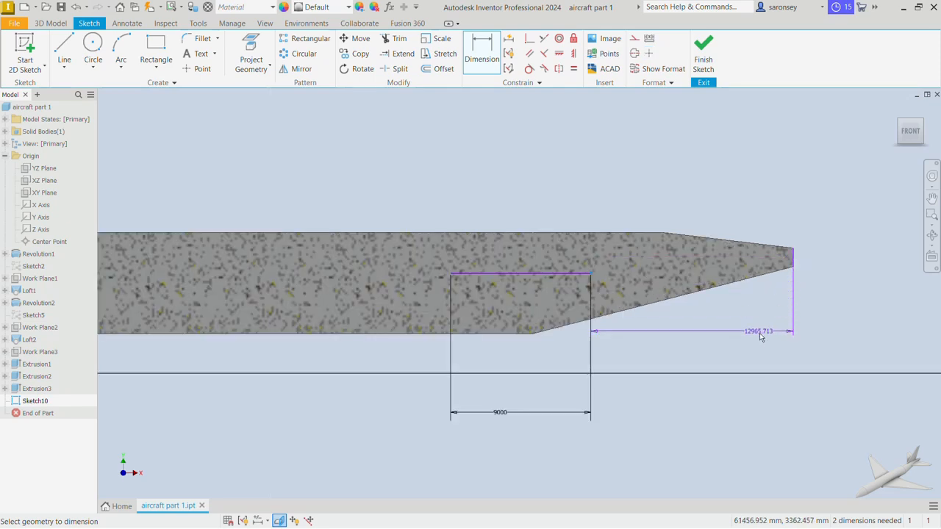
left_click(761, 336)
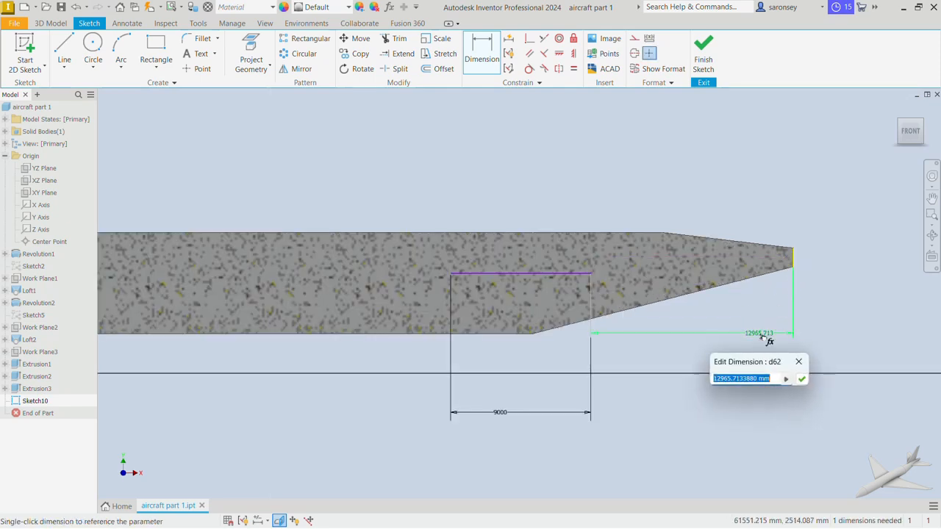
type("4250")
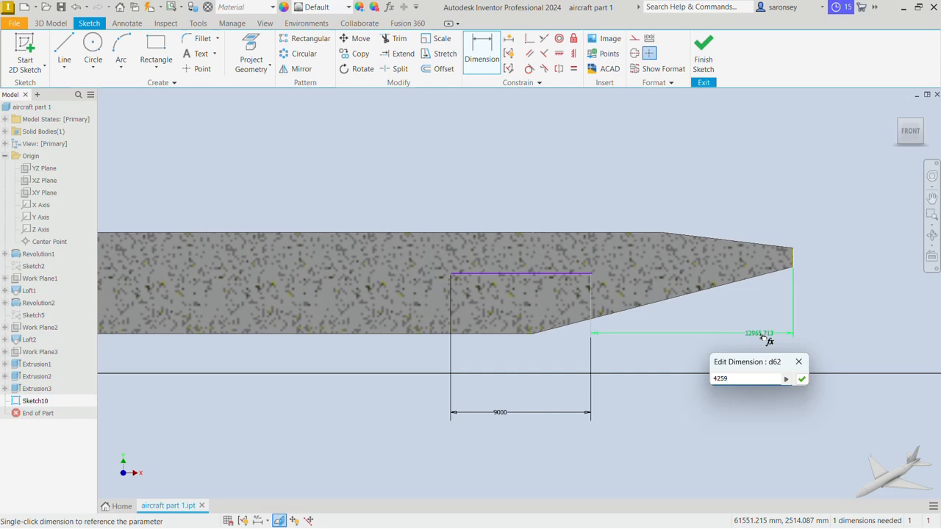
key("Return")
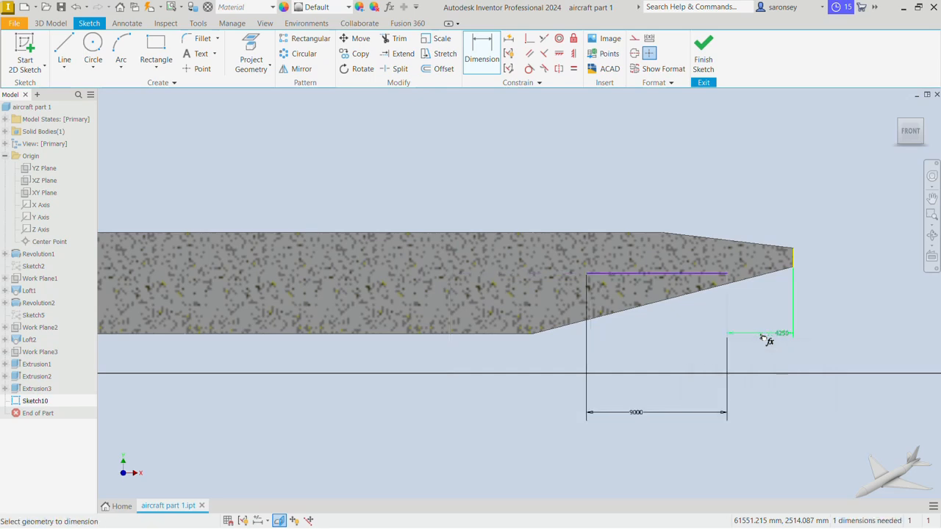
Project the fuselage's upper edge into the sketch and dimension the horizontal line 750 mm below it.
left_click(251, 58)
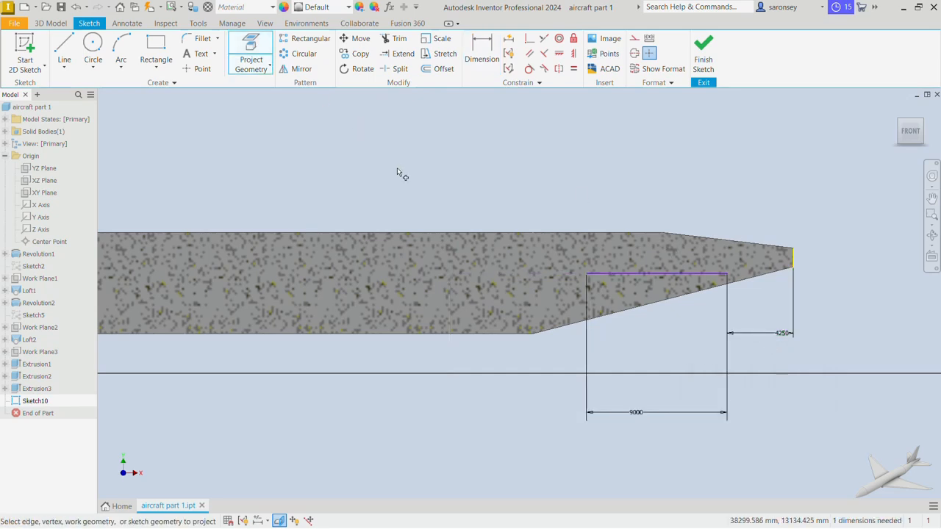
left_click(425, 231)
left_click(487, 55)
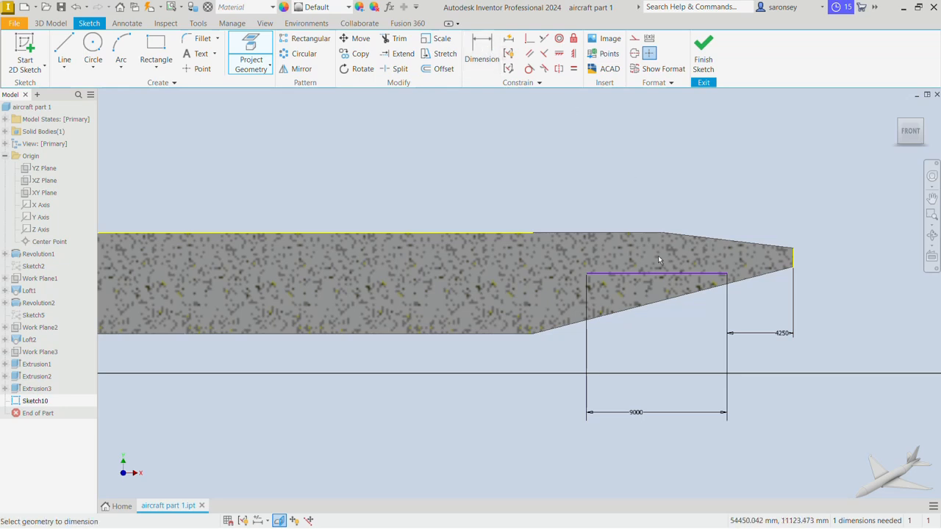
left_click(658, 274)
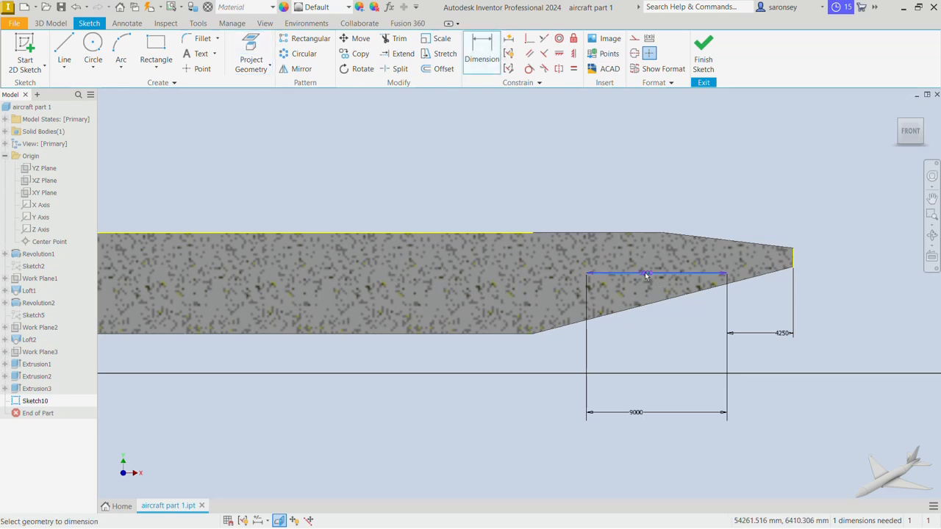
left_click(476, 235)
left_click(398, 210)
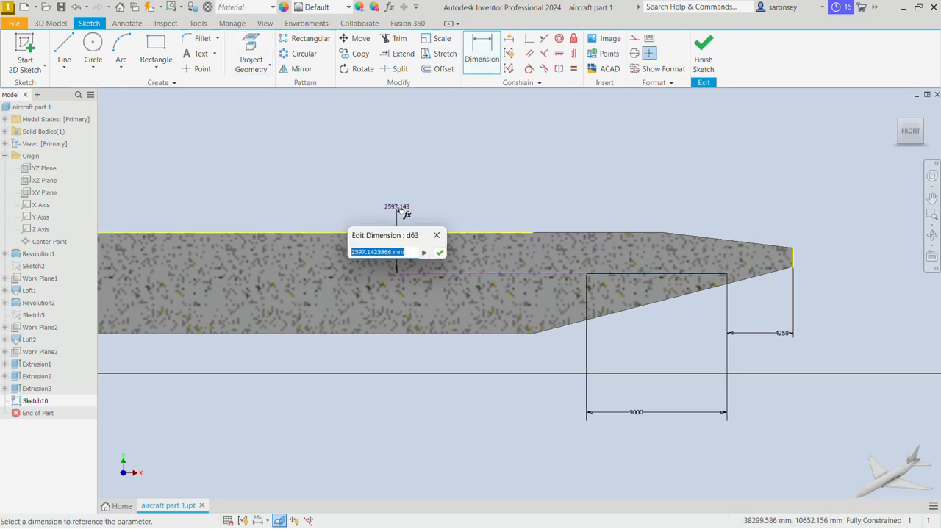
type("750")
key("Return")
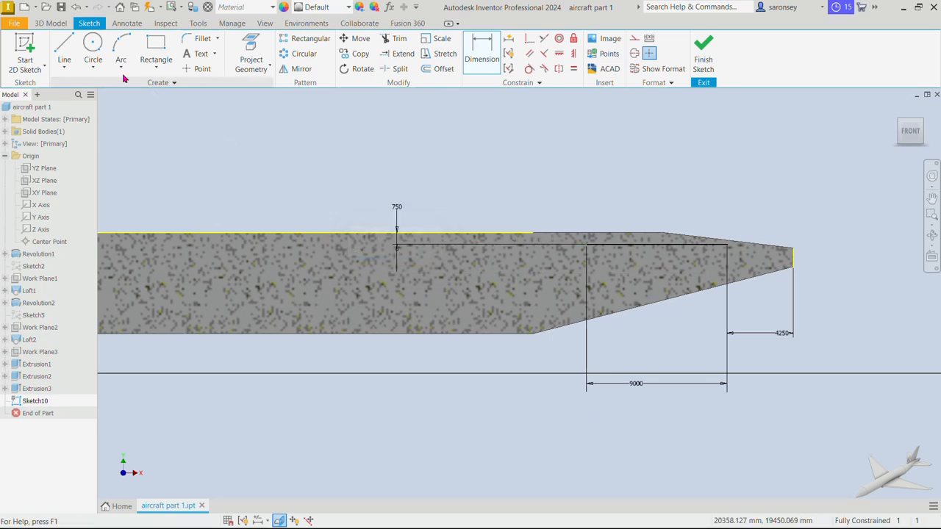
Sketch the fin's leading edge as a 15000 mm line rising rearward at about 61° from the base line's front end.
left_click(64, 49)
mouse_move(476, 111)
middle_mouse_down()
mouse_move(350, 243)
mouse_move(312, 256)
middle_mouse_up()
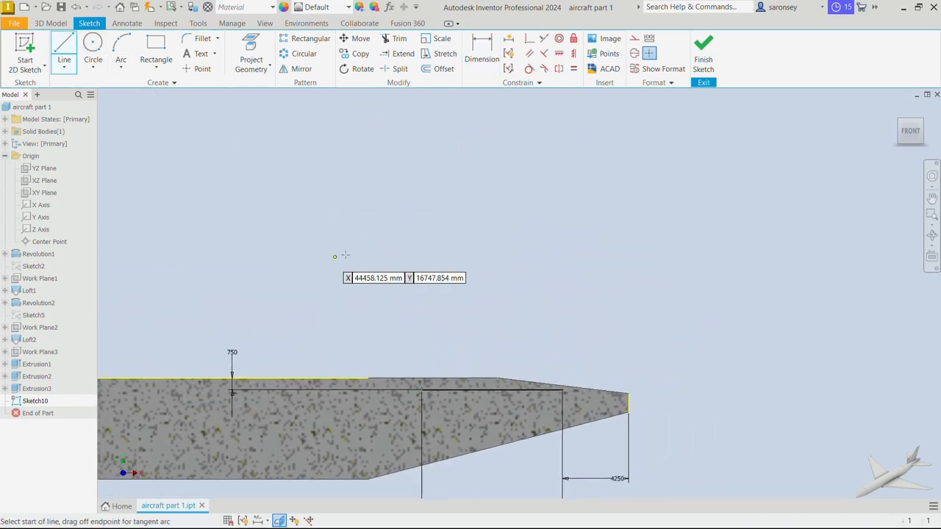
left_click(423, 381)
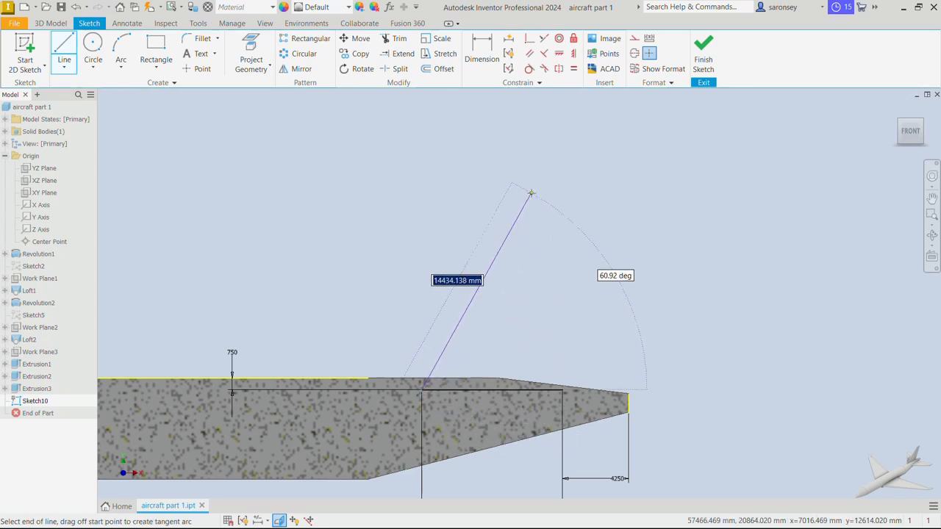
key("BackSpace")
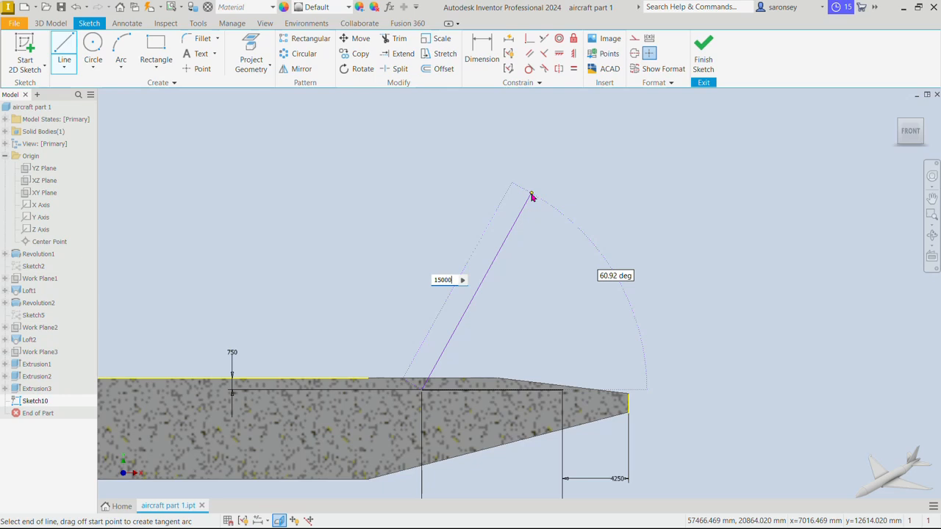
type("15000")
key("Return")
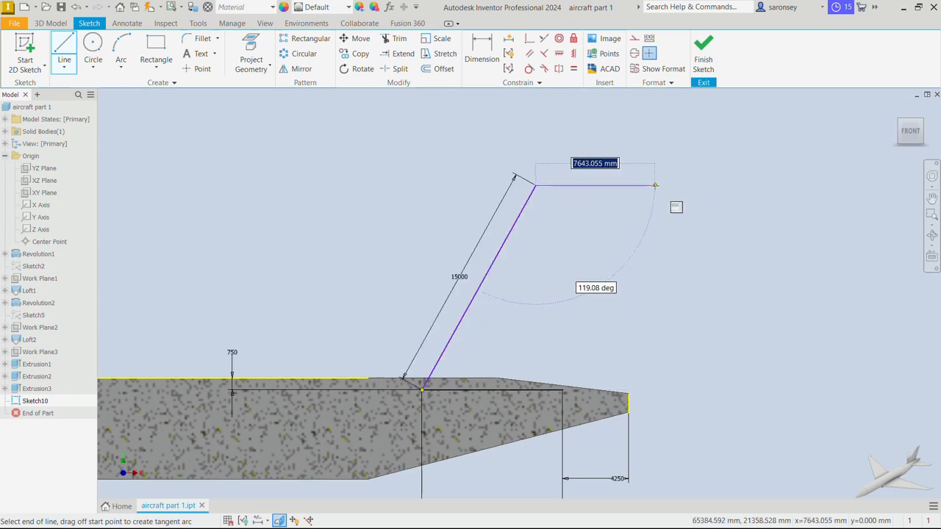
Add a 2500 mm horizontal tip line and close the fin profile down to the base line's rear end.
type("25")
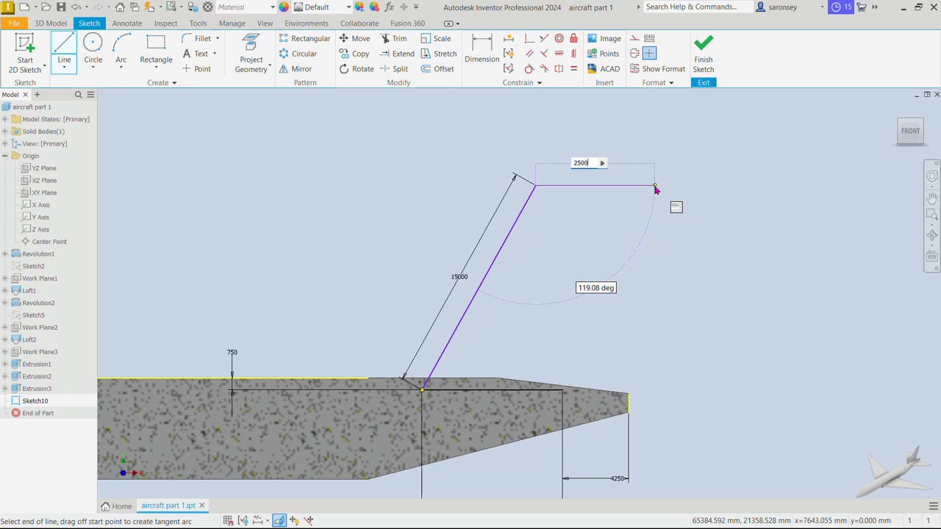
type("00")
key("Return")
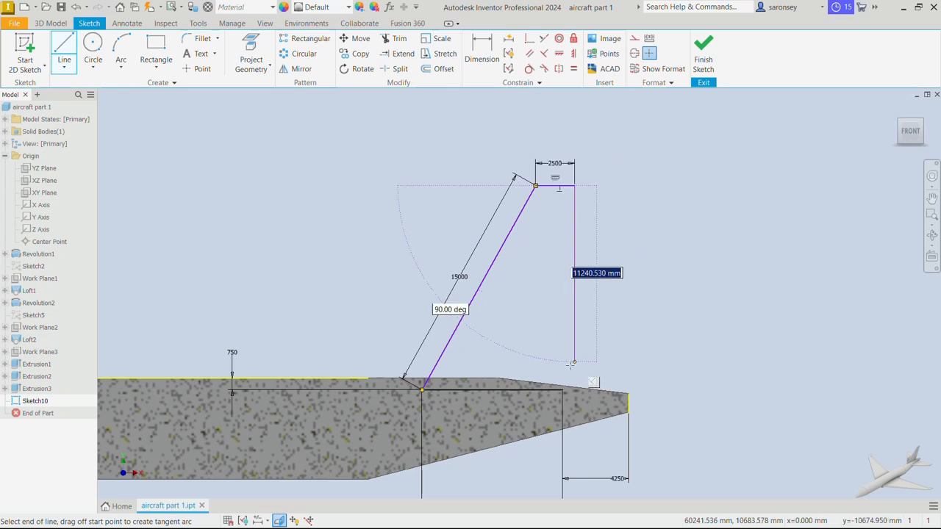
left_click(562, 389)
right_click(634, 237)
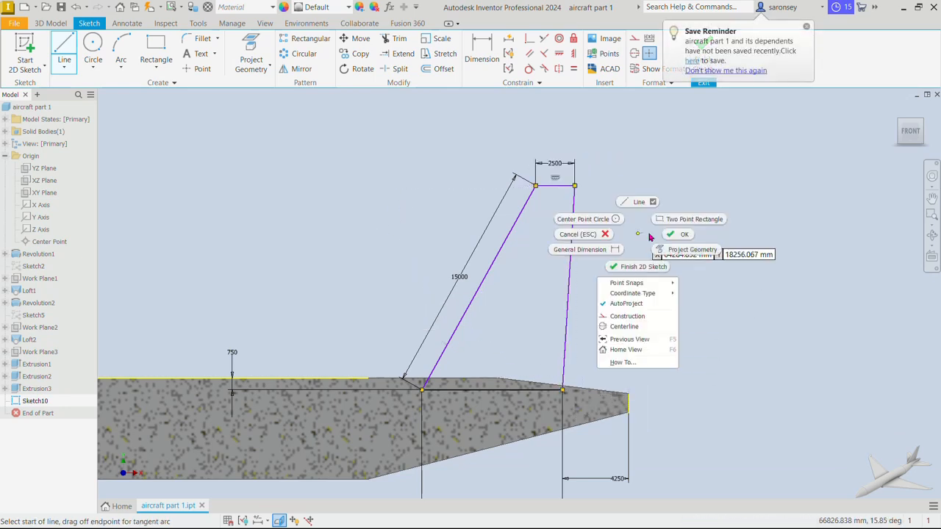
left_click(682, 230)
Dimension the angle between the fin's leading edge and the base line as 45°.
left_click(481, 48)
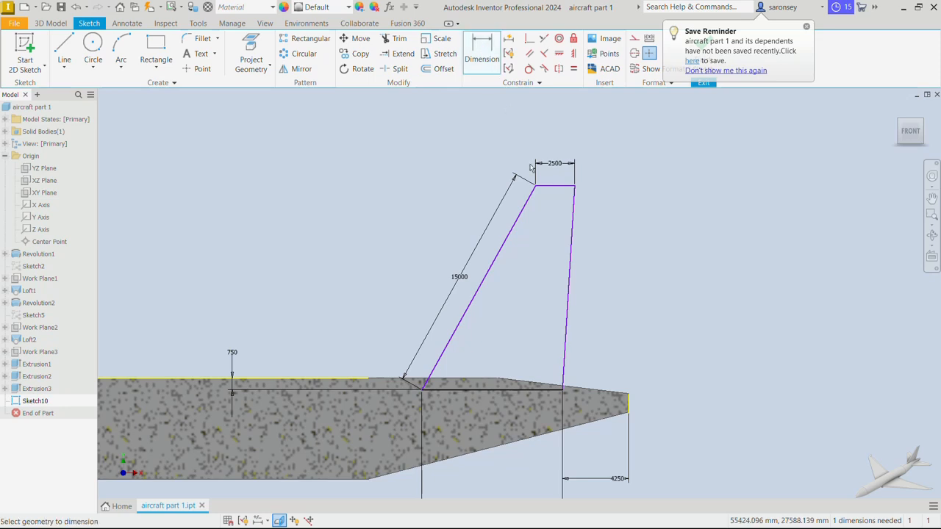
left_click(487, 274)
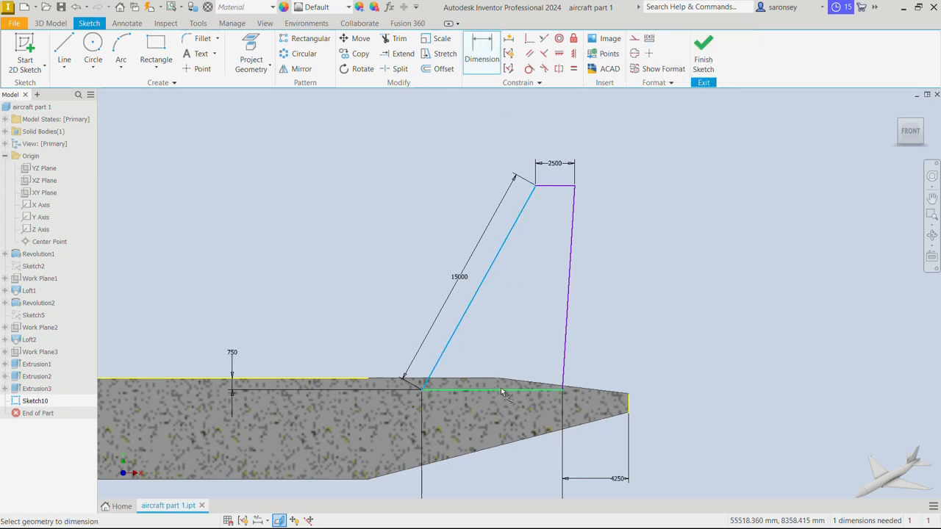
left_click(494, 391)
left_click(498, 353)
type("45")
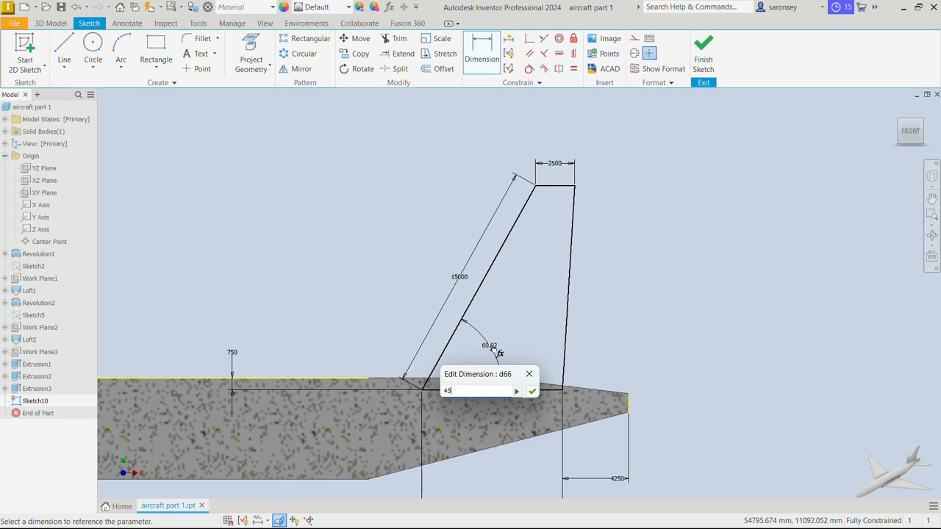
key("Return")
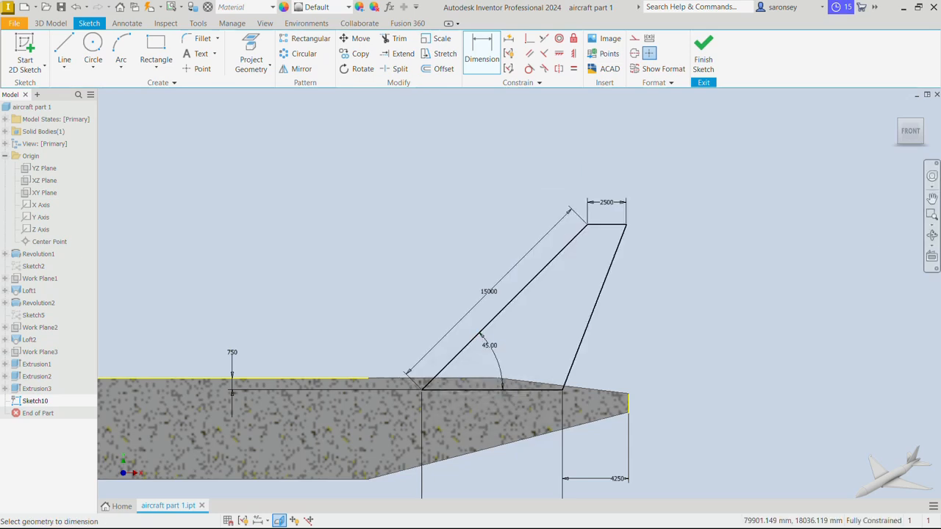
Finish the fin sketch and extrude its profile symmetrically by 500 mm, joined to the fuselage.
left_click(700, 51)
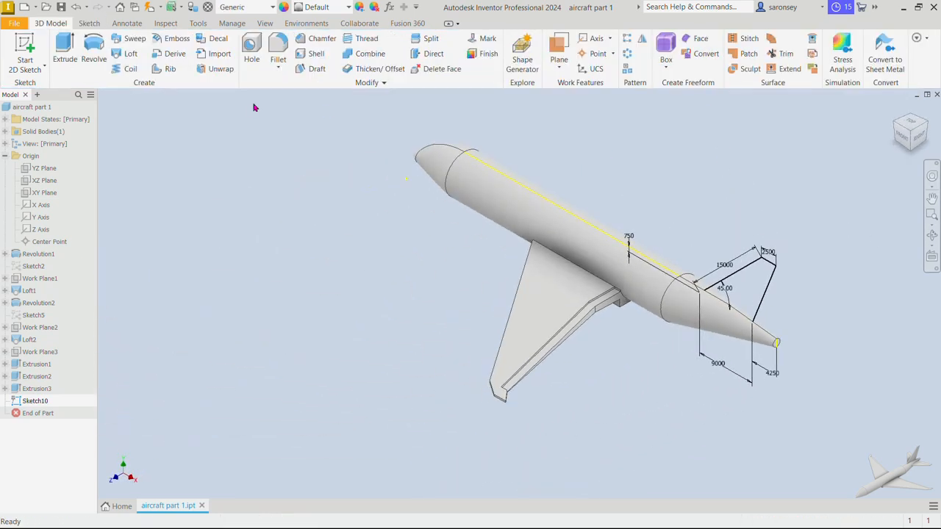
left_click(65, 48)
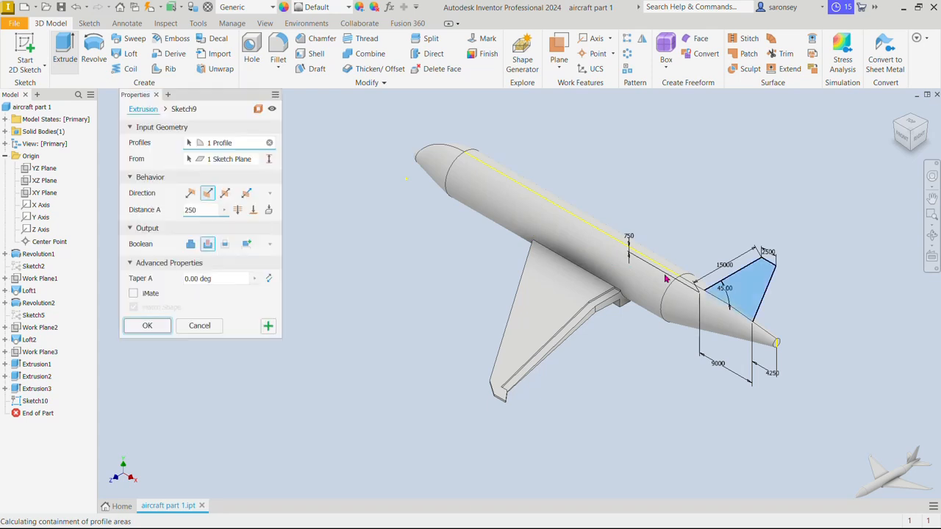
scroll(764, 289, "up", 5)
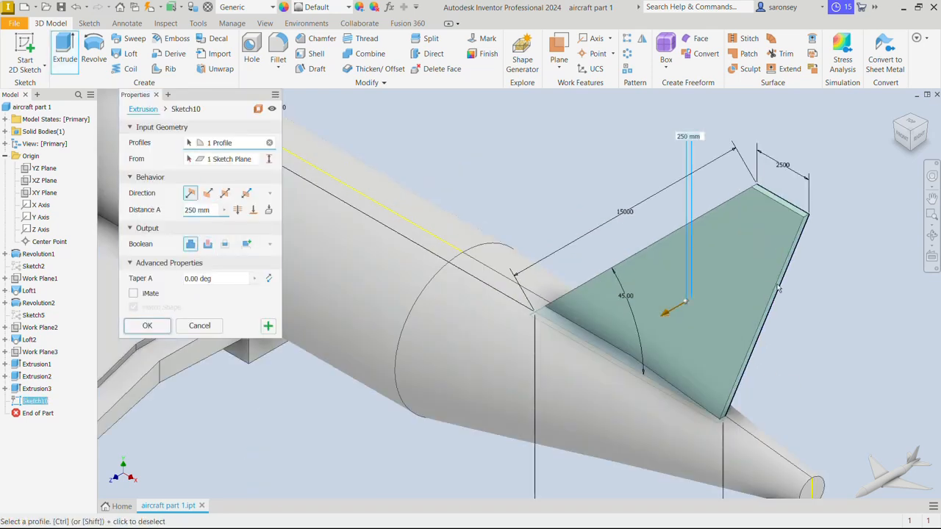
left_click(226, 195)
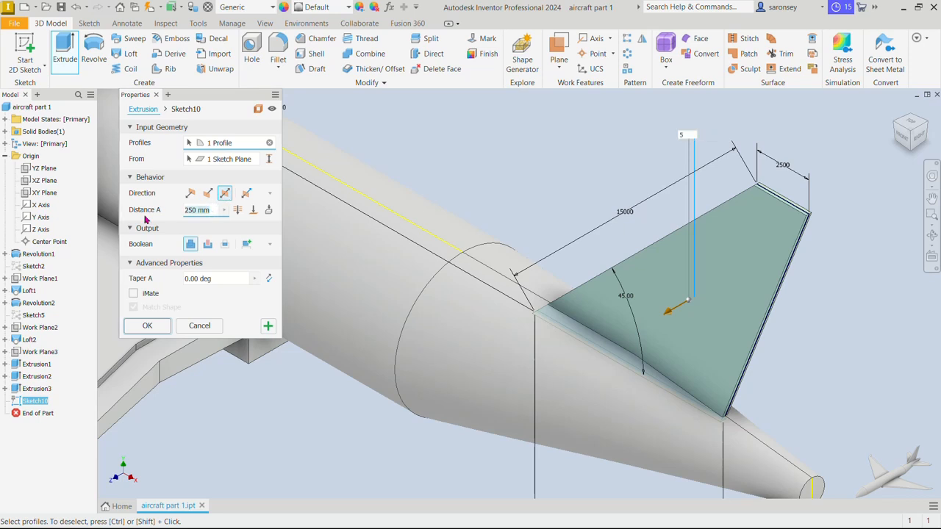
type("500")
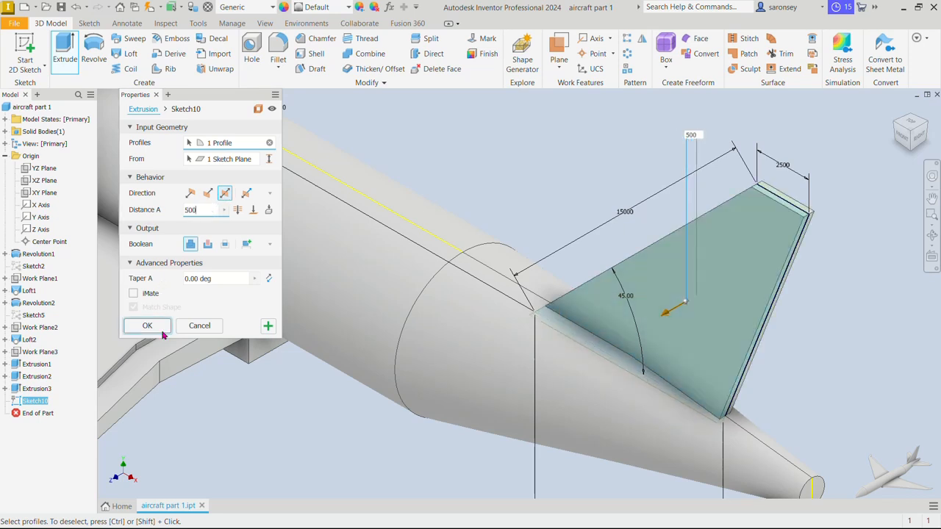
left_click(147, 326)
scroll(680, 341, "down", 2)
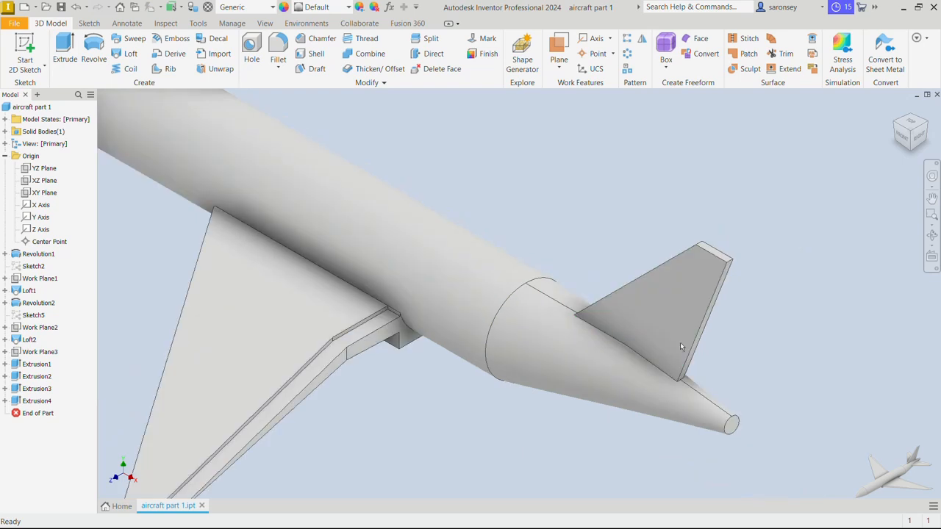
Chamfer the fin's trailing edge on the wing's side using two distances, 2000 mm and 250 mm.
middle_click_drag(763, 365, 726, 357, "shift")
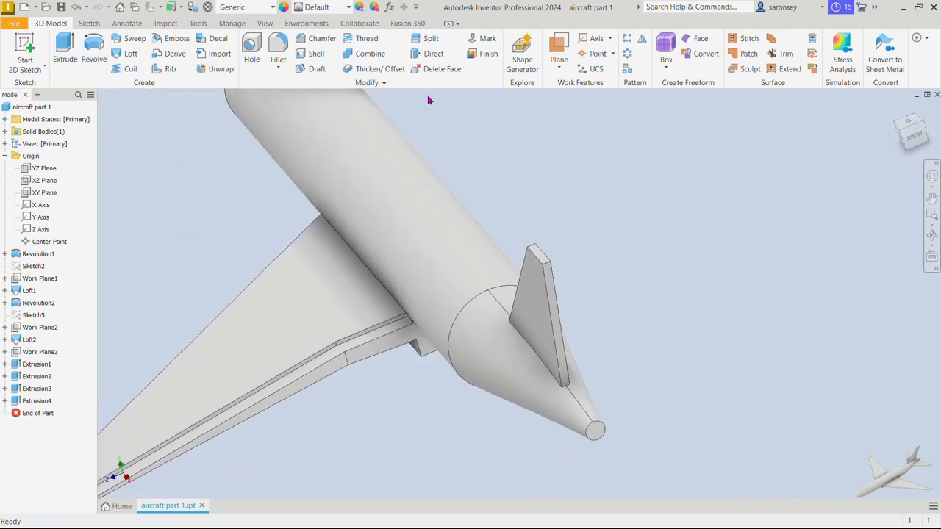
left_click(317, 39)
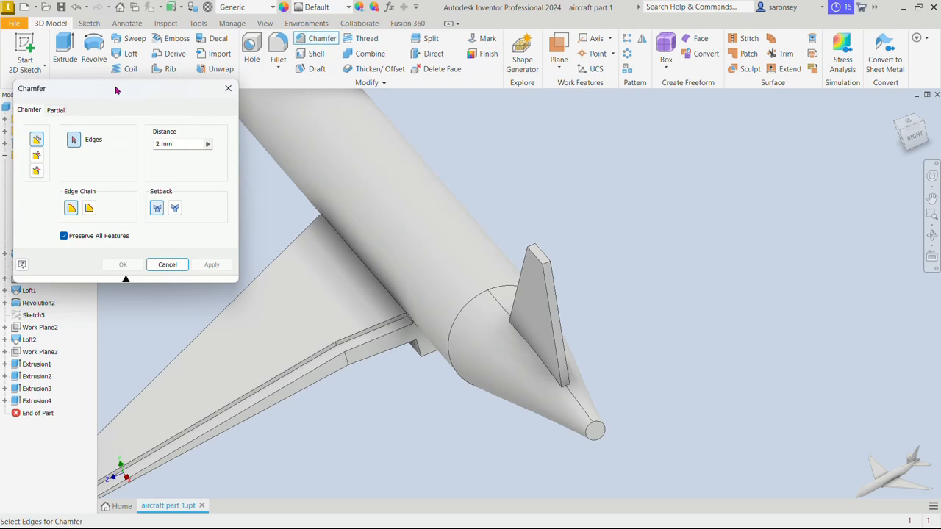
left_click(37, 171)
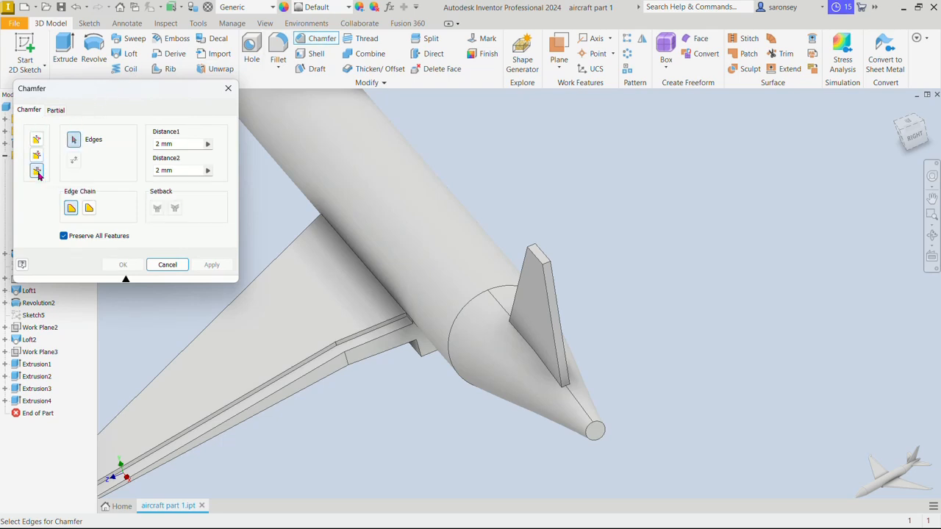
left_click(183, 143)
left_click_drag(183, 144, 145, 146)
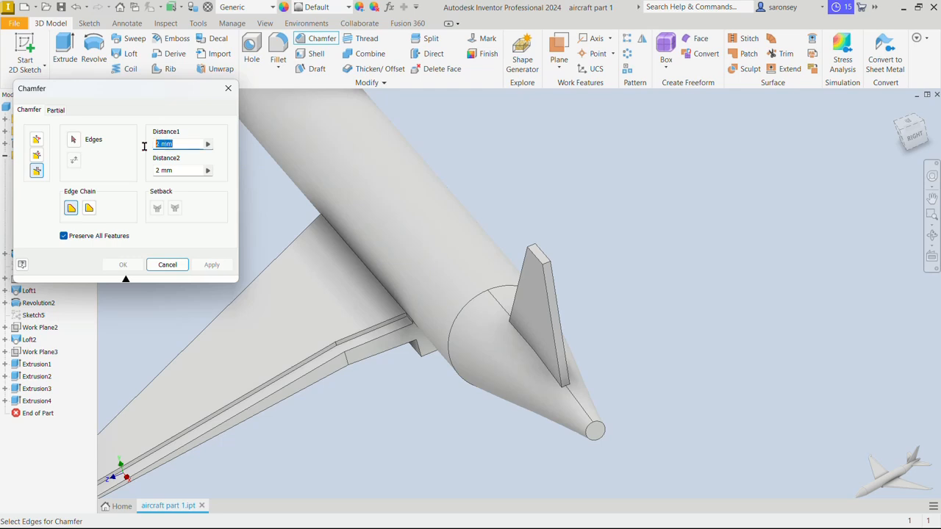
type("2000")
left_click(182, 170)
left_click_drag(181, 170, 146, 173)
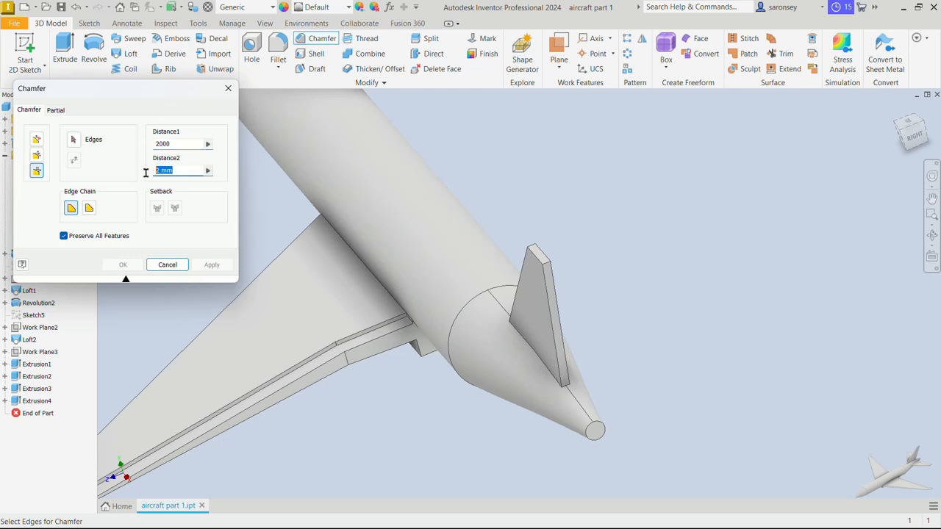
type("250")
left_click(550, 285)
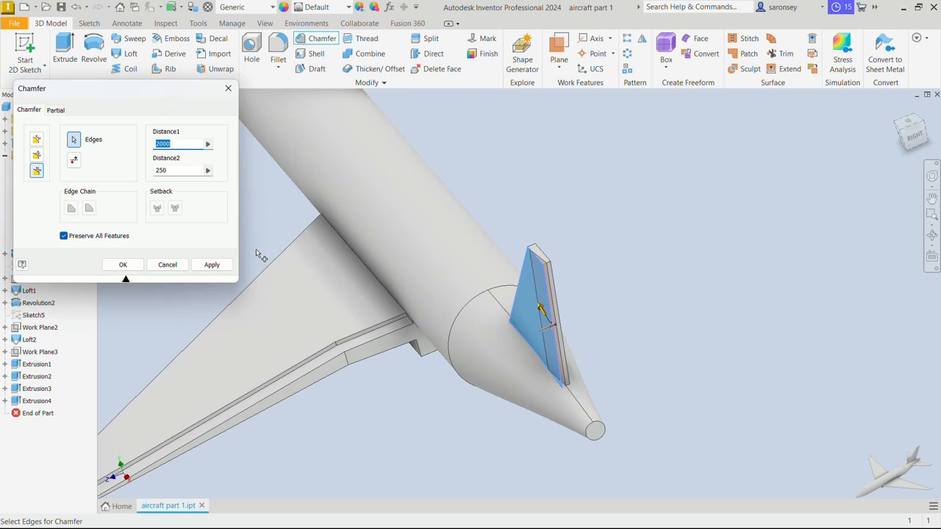
left_click(212, 264)
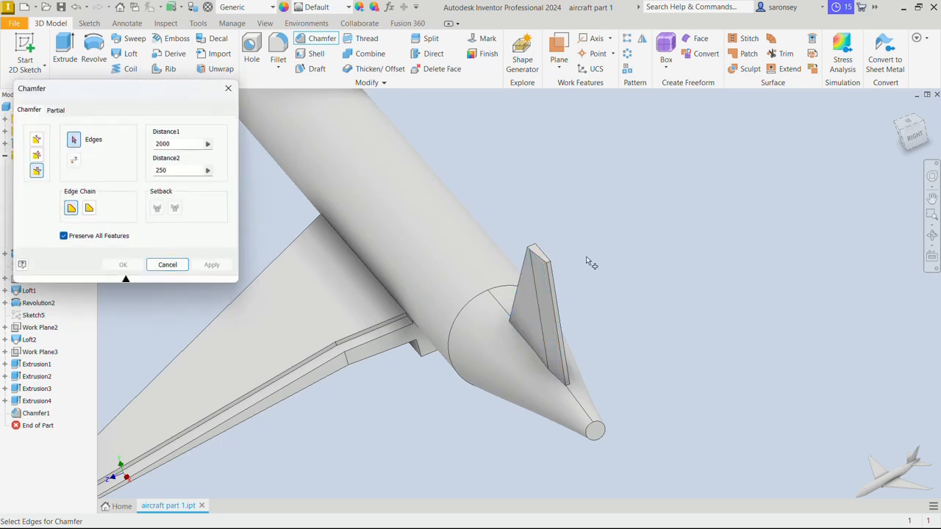
Chamfer the fin's other trailing edge with the same 2000 mm and 250 mm distances and end the Chamfer command.
left_click(555, 282)
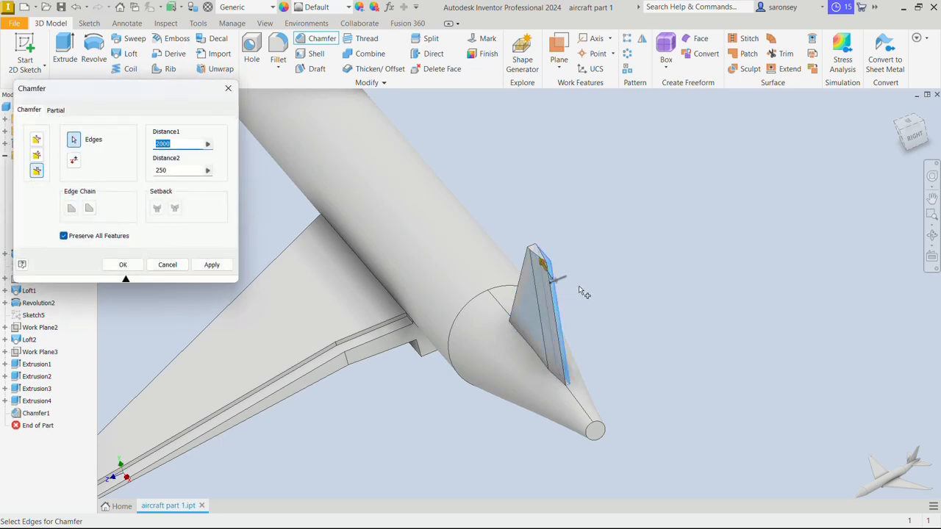
left_click(212, 265)
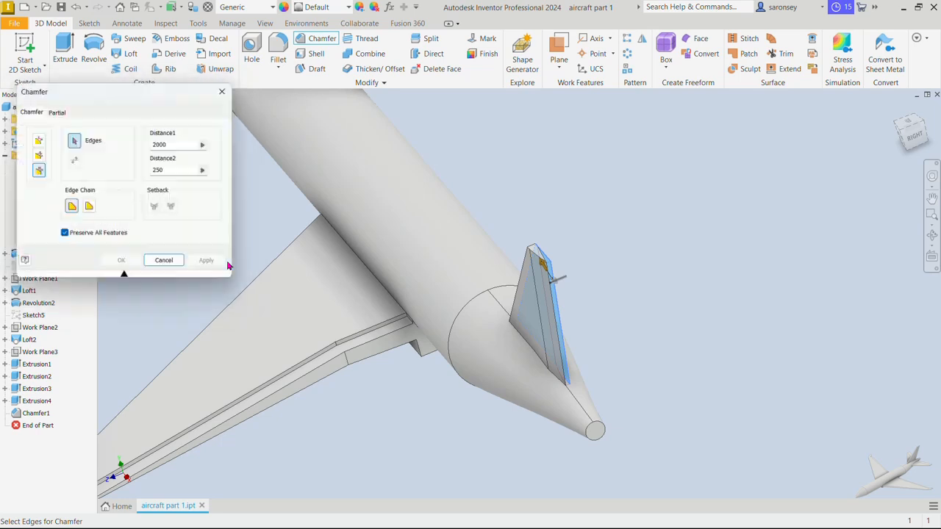
left_click(228, 88)
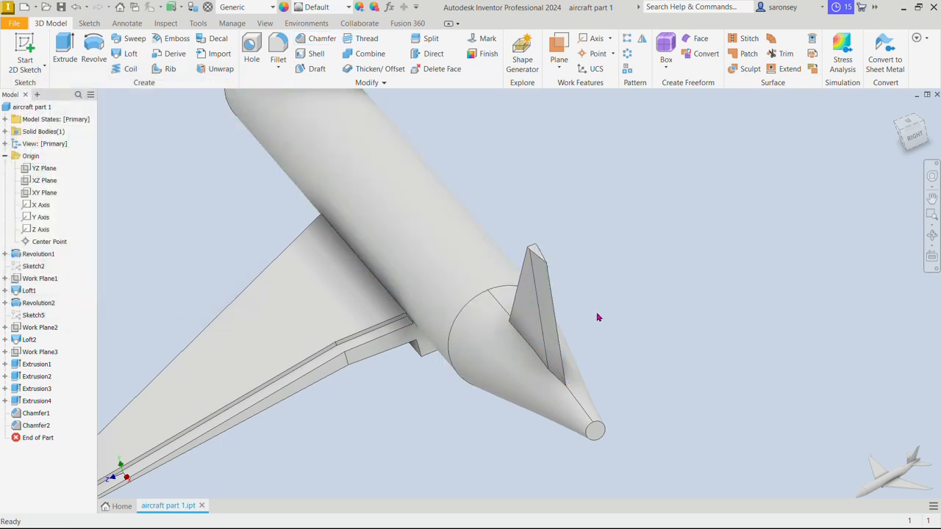
Create a work plane offset 7625.25 mm upward from the origin's XZ plane.
mouse_move(597, 317)
middle_mouse_down("shift")
mouse_move(630, 315)
mouse_move(628, 325)
middle_mouse_up("shift")
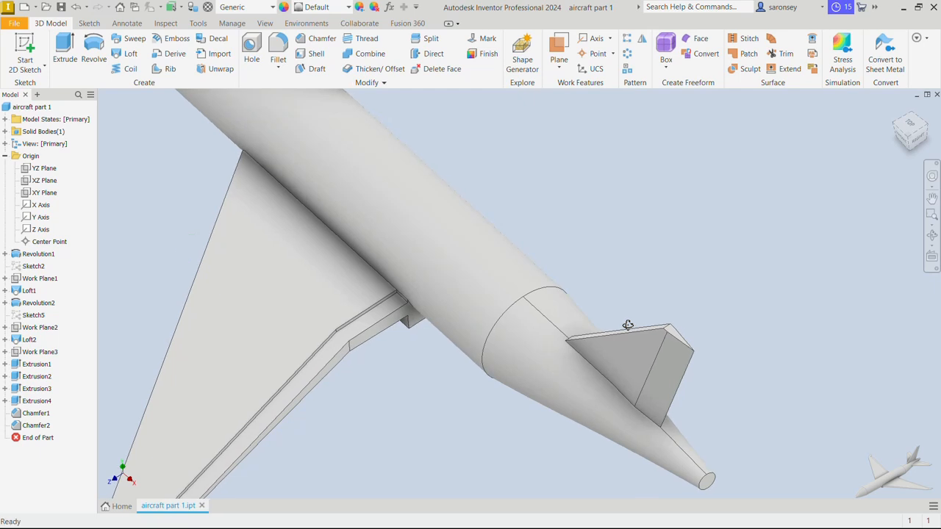
left_click(896, 109)
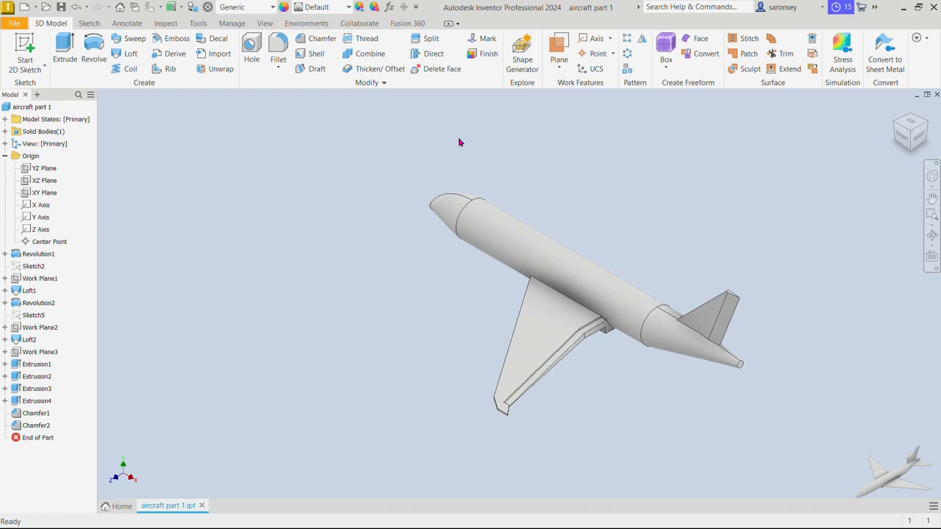
left_click(560, 72)
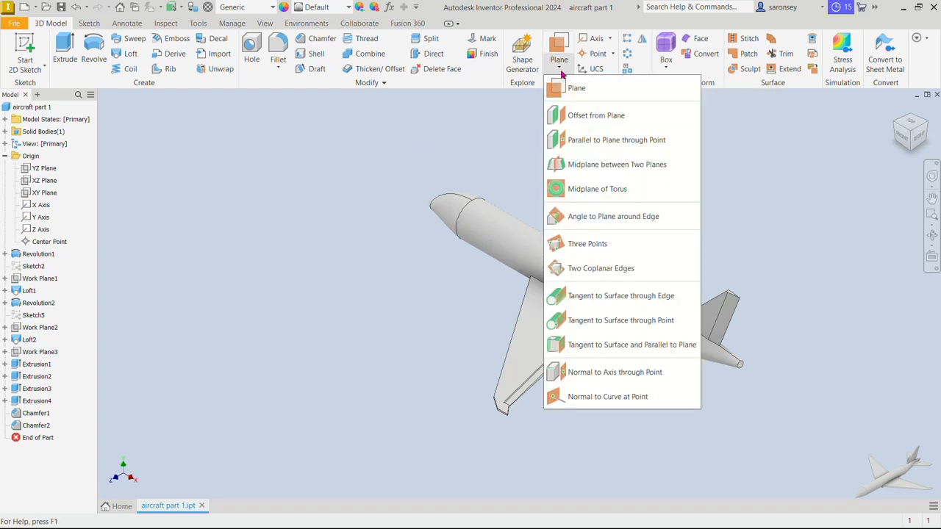
left_click(590, 121)
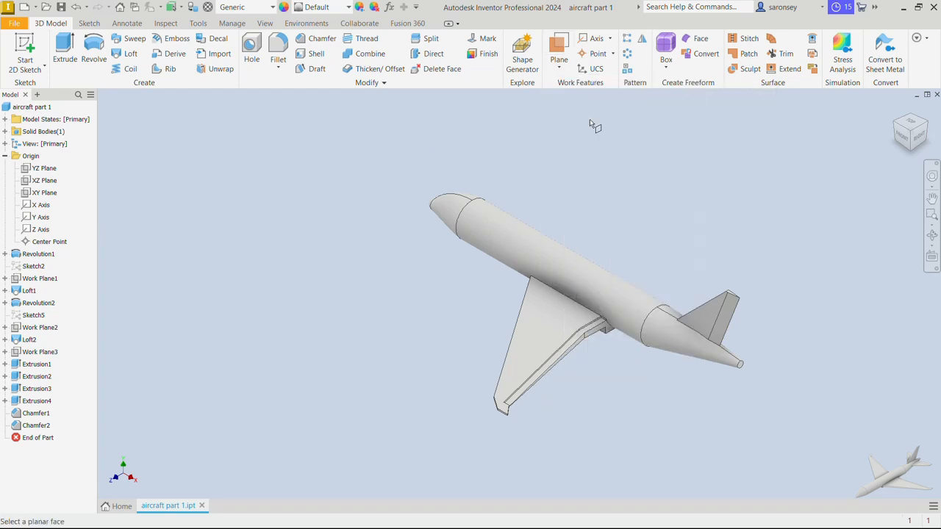
left_click(46, 181)
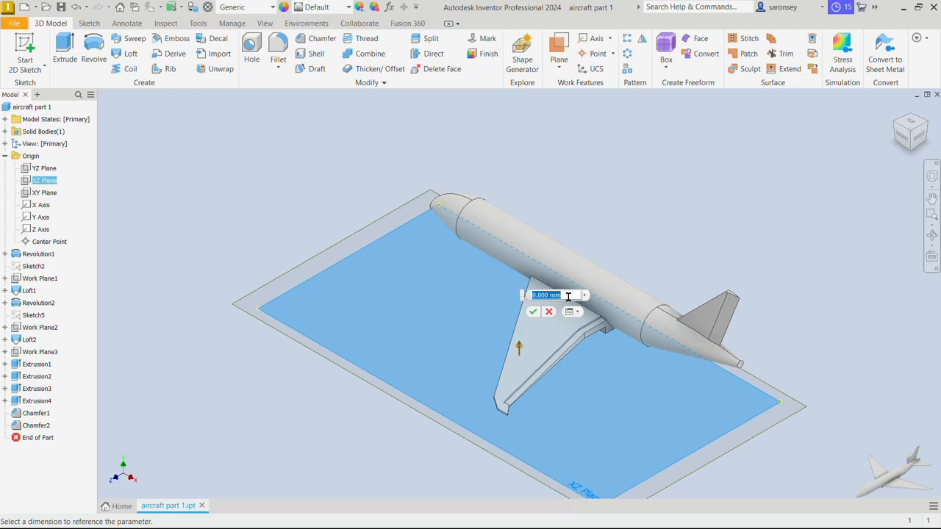
type("7625.25")
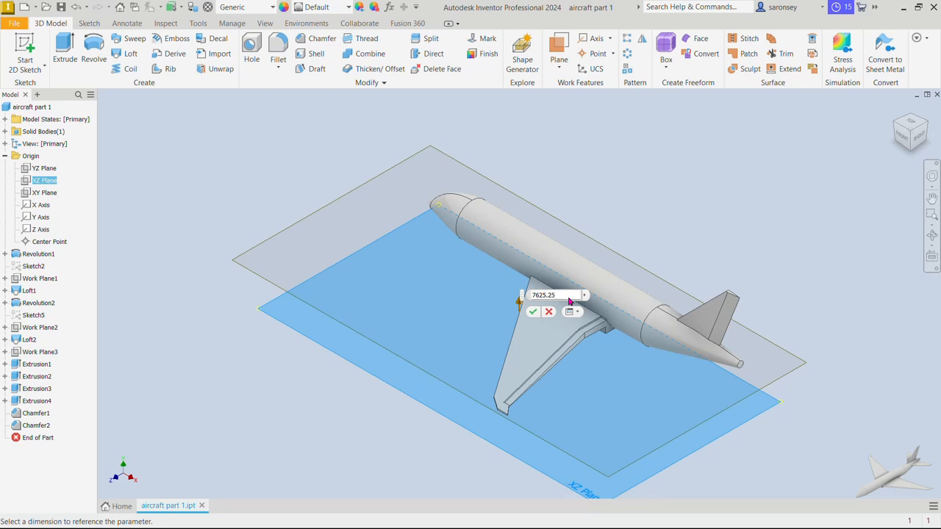
left_click(533, 312)
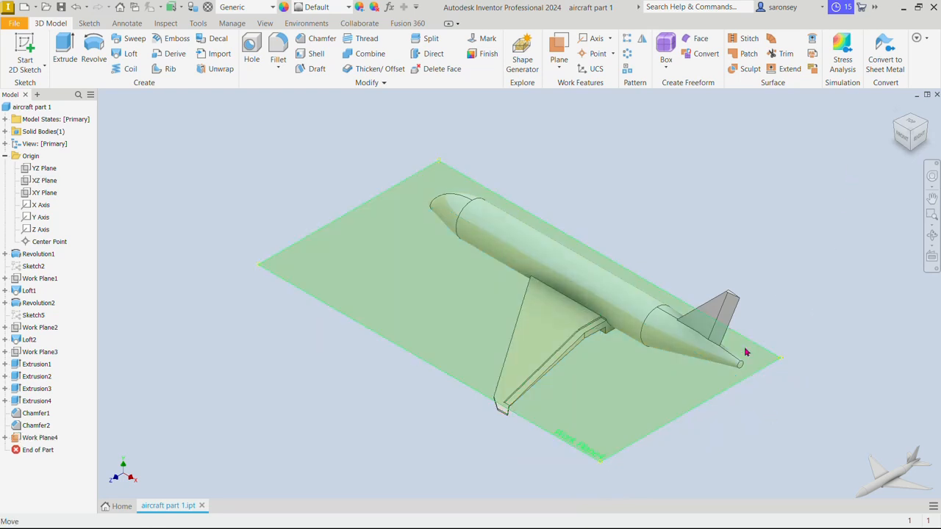
Start a sketch on the new offset work plane and slice the model's display at the sketch plane.
left_click(773, 367)
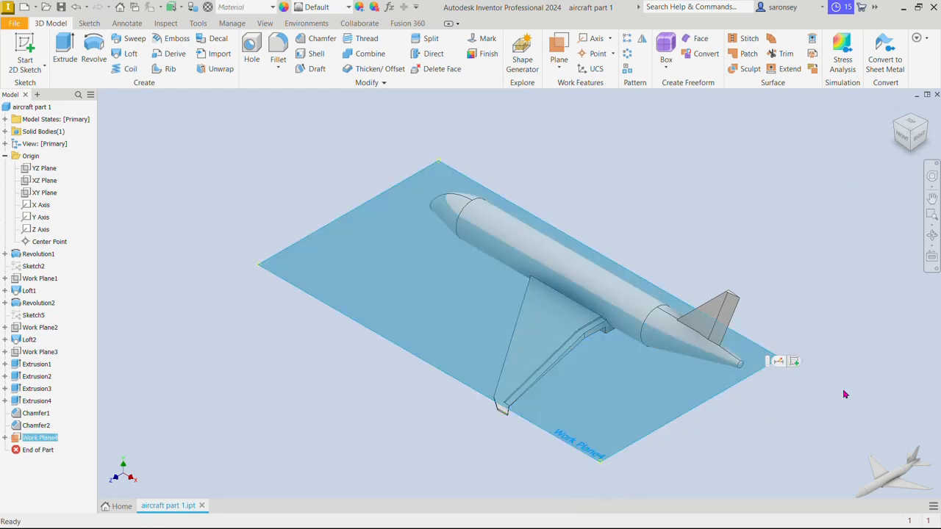
left_click(793, 364)
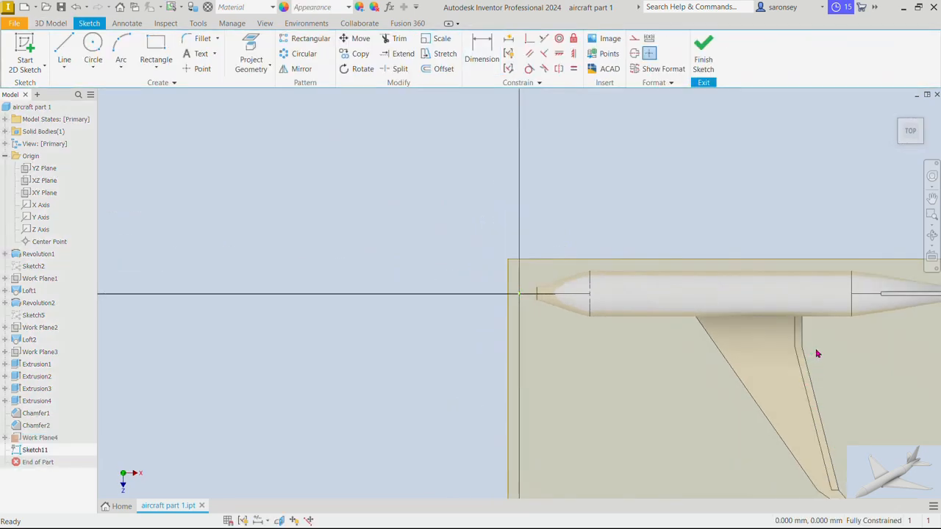
mouse_move(815, 353)
middle_mouse_down()
mouse_move(615, 338)
mouse_move(540, 255)
mouse_move(547, 272)
middle_mouse_up()
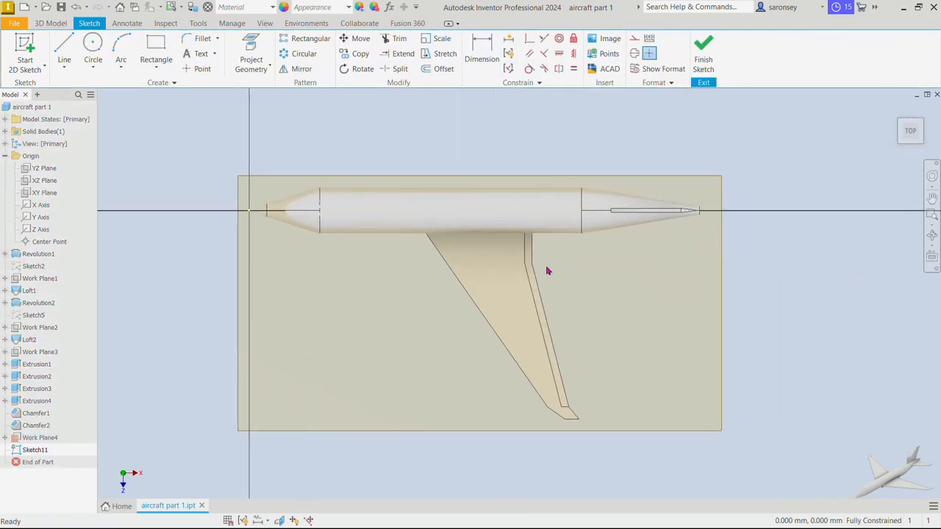
left_click(279, 521)
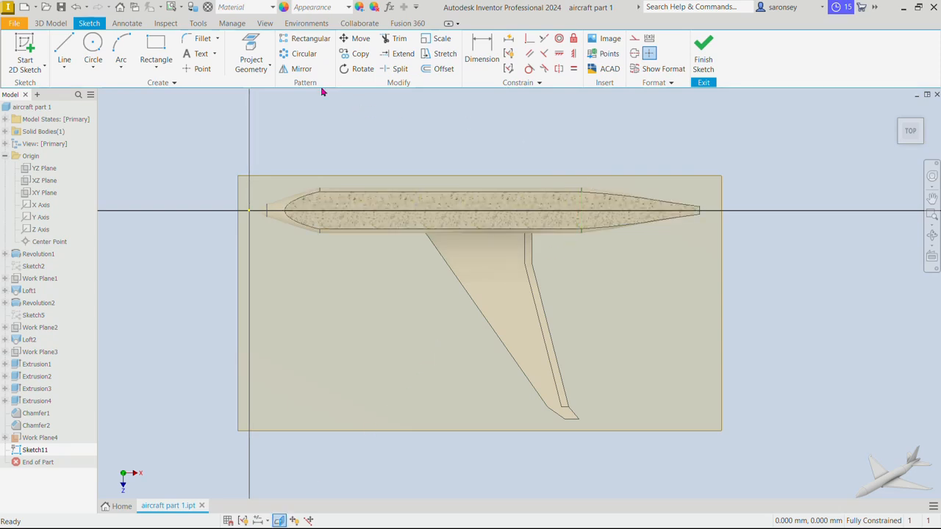
Sketch a horizontal line about 6035 mm long inside the tail cone, slightly off the fuselage's centreline.
left_click(64, 51)
scroll(529, 211, "up", 2)
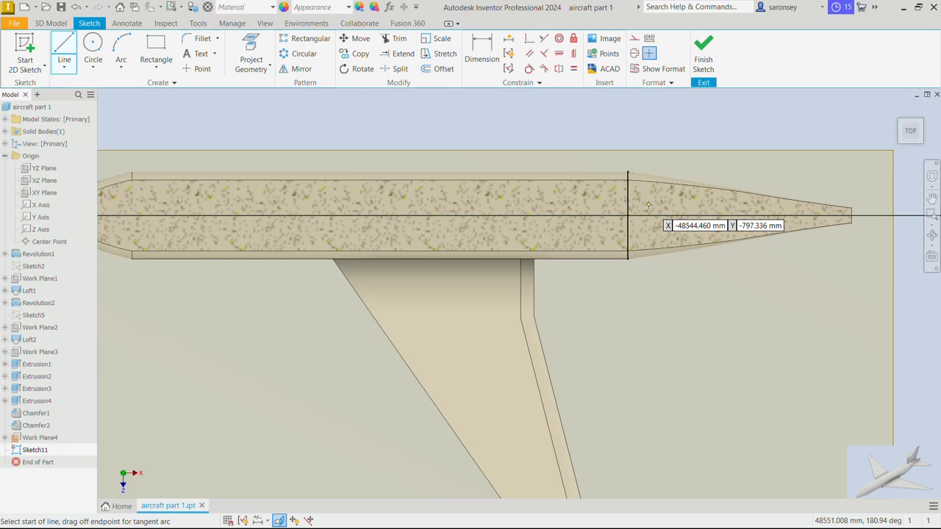
left_click(648, 205)
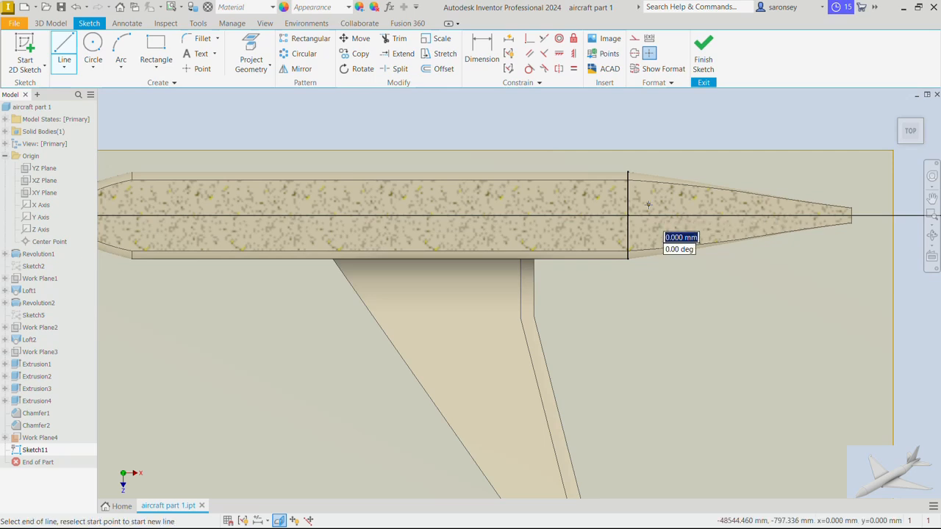
left_click(729, 205)
Dimension the horizontal line's length as 9000 mm.
key("d")
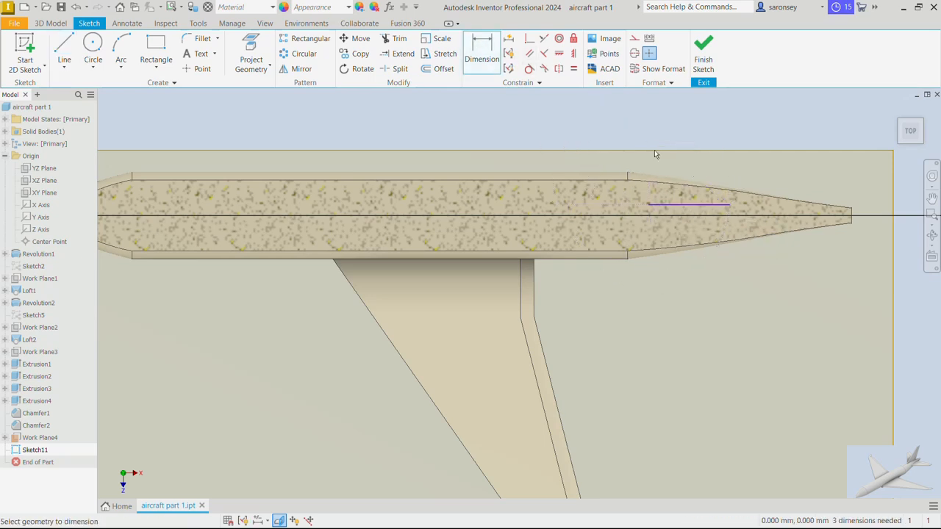
left_click(682, 209)
left_click(708, 276)
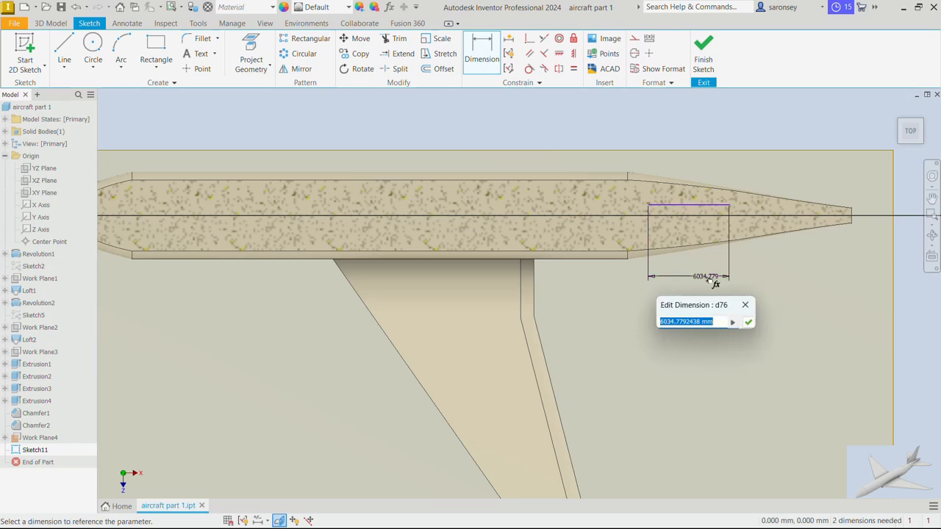
type("9000")
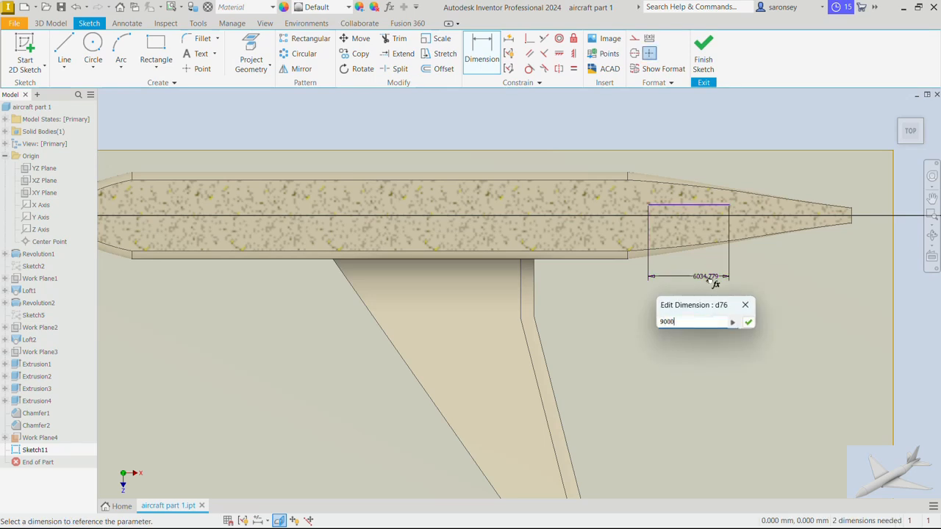
key("Return")
Move the dimensioned horizontal line back inside the fuselage's tail cone, slightly off the centreline.
scroll(723, 278, "down", 3)
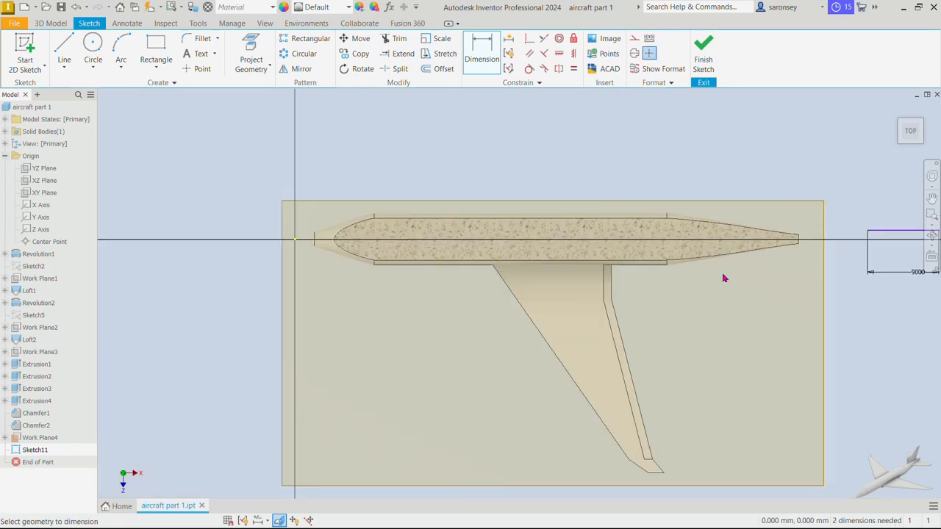
scroll(726, 281, "down", 2)
middle_click_drag(726, 281, 592, 271)
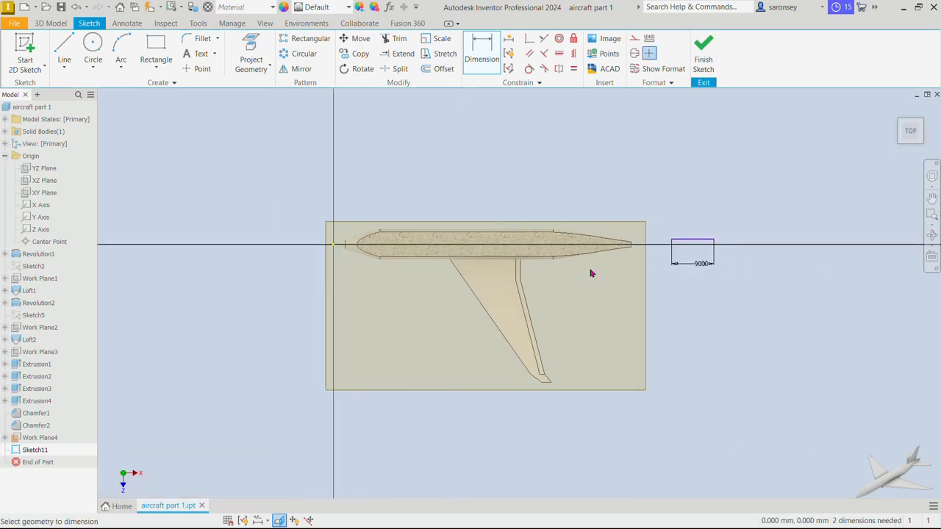
right_click(654, 136)
left_click(692, 138)
left_click(696, 240)
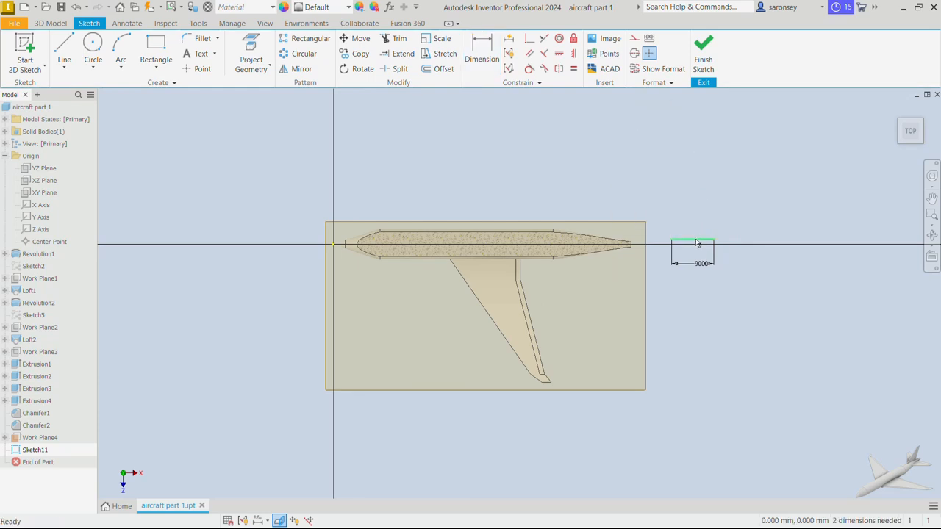
left_click_drag(690, 242, 574, 244)
scroll(575, 243, "up", 5)
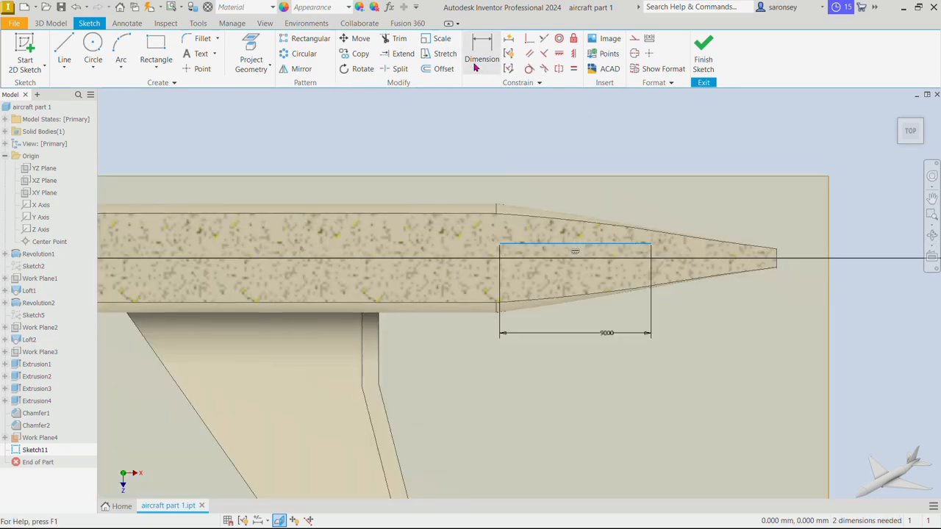
Dimension the horizontal distance from the line's rear endpoint to the tail cone's end edge as 3000 mm.
key("d")
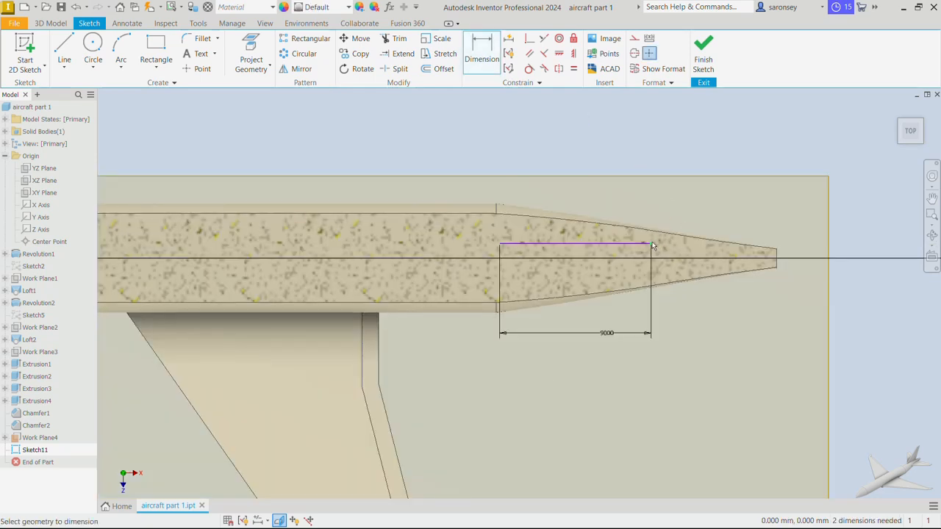
left_click(775, 252)
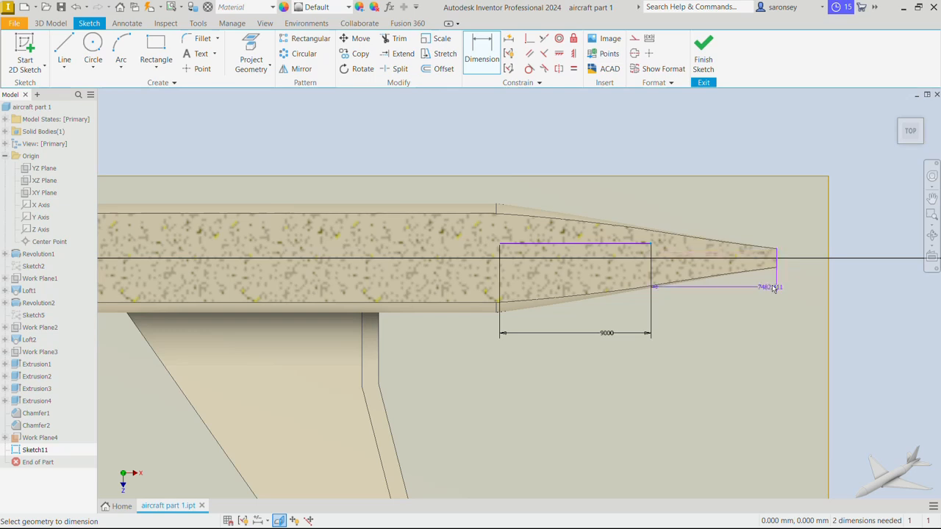
left_click(749, 314)
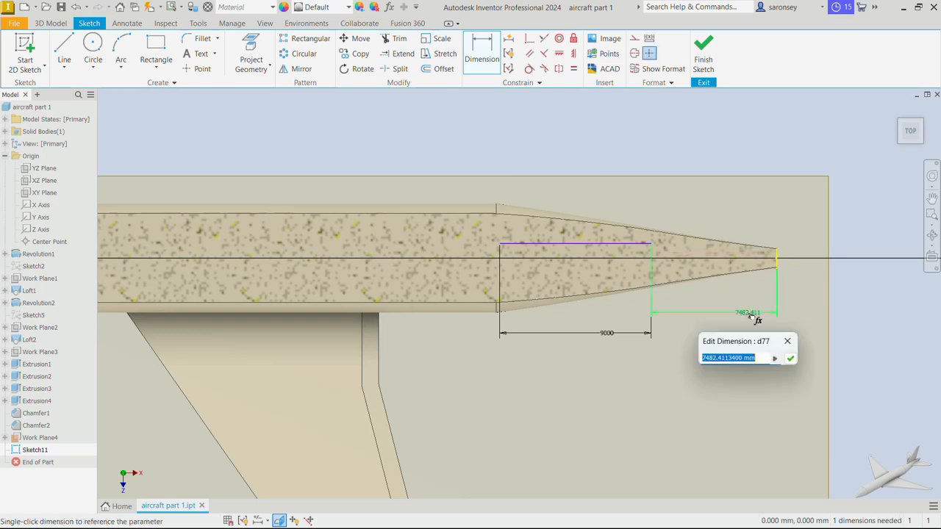
type("3000")
key("Return")
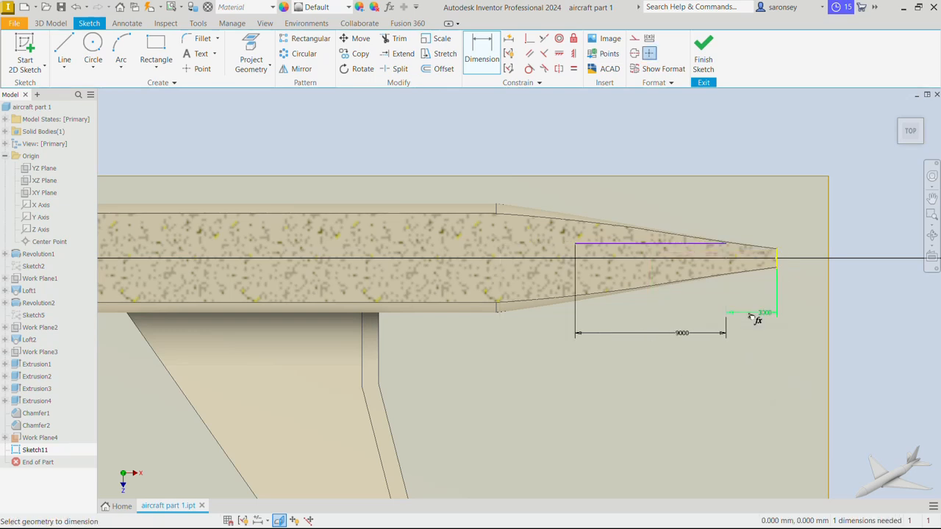
Project the tail cone's edges into the sketch and dimension the line 3000 mm from the outer corner of the cone's wide front edge.
left_click(243, 53)
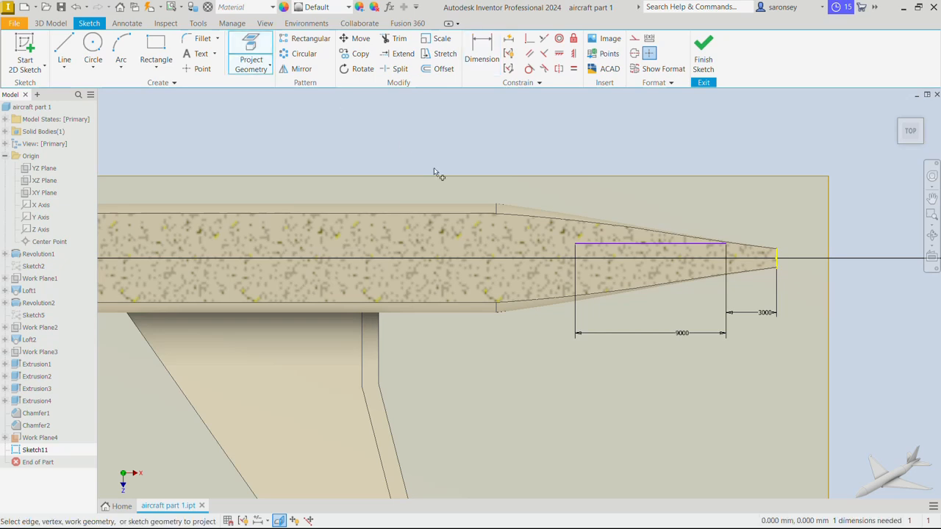
left_click(513, 216)
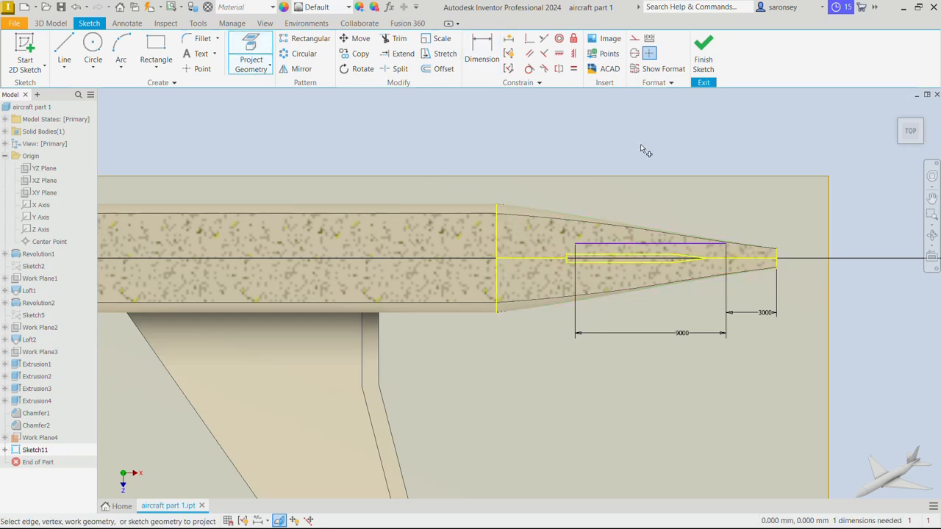
left_click(483, 53)
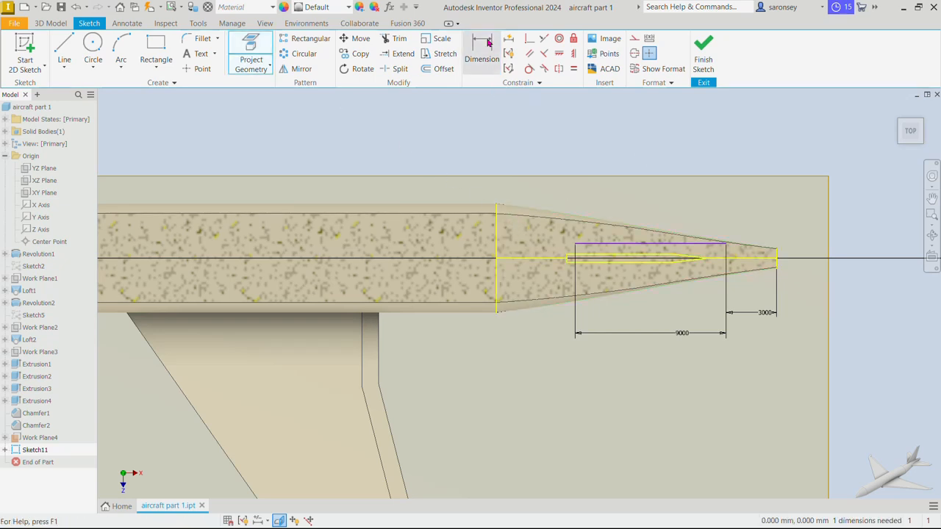
left_click(624, 244)
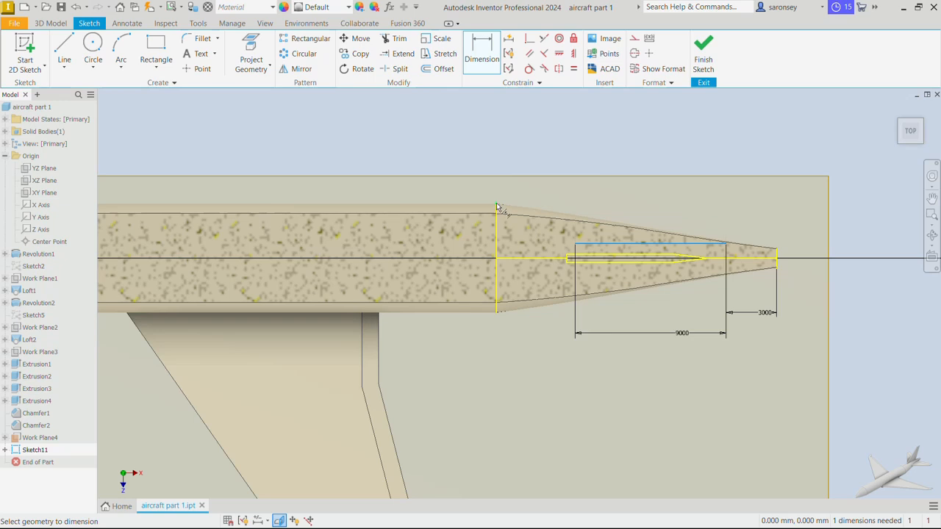
left_click(497, 208)
left_click(453, 219)
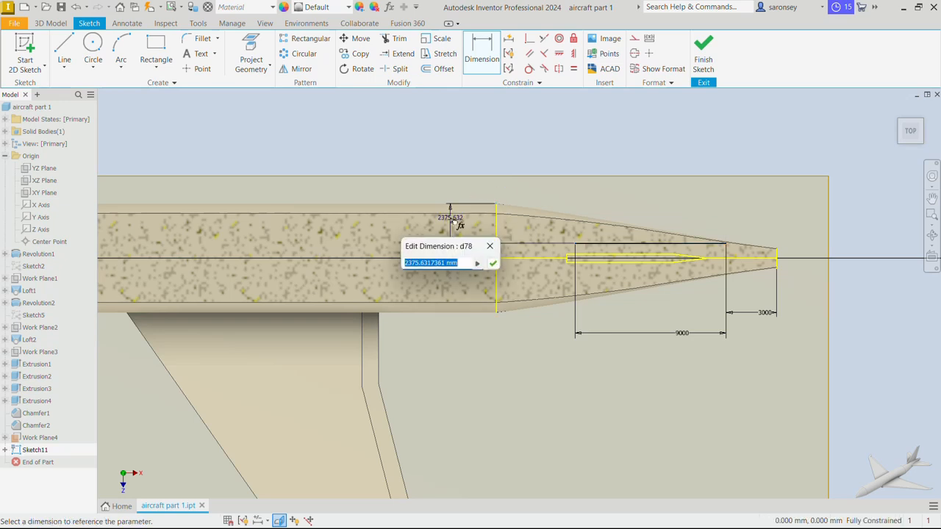
type("3")
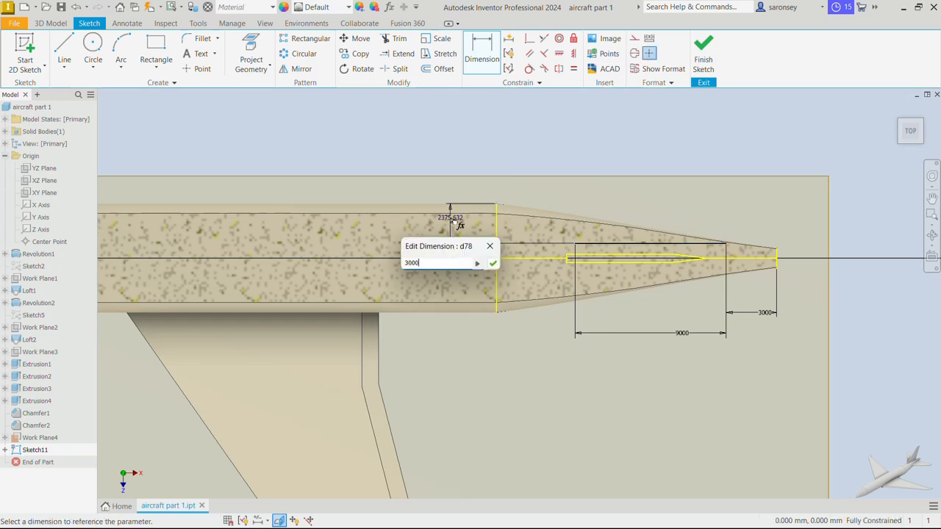
type("000")
key("Return")
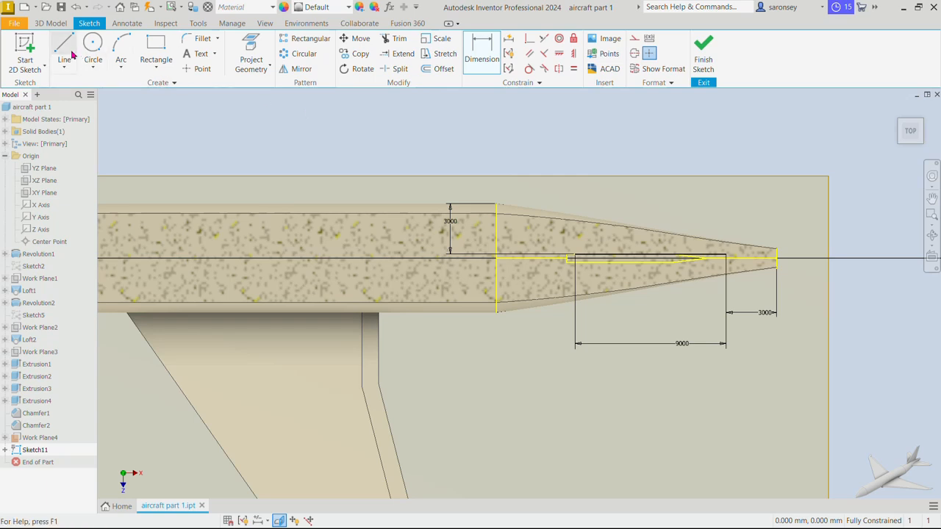
Draw a 15000 mm line from the root line's front endpoint, slanting rearward and outward on the side opposite the wing.
left_click(64, 55)
middle_click_drag(604, 197, 434, 282)
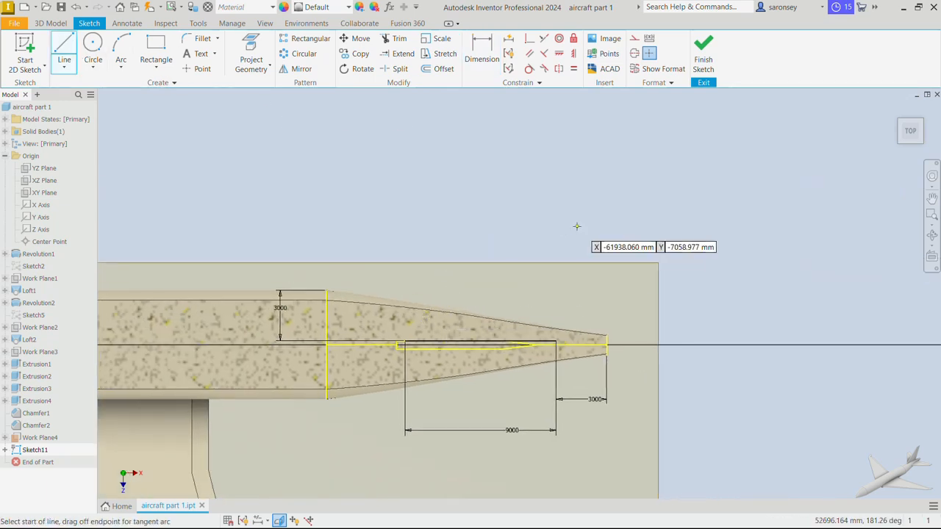
scroll(416, 337, "up", 3)
scroll(416, 337, "up", 3)
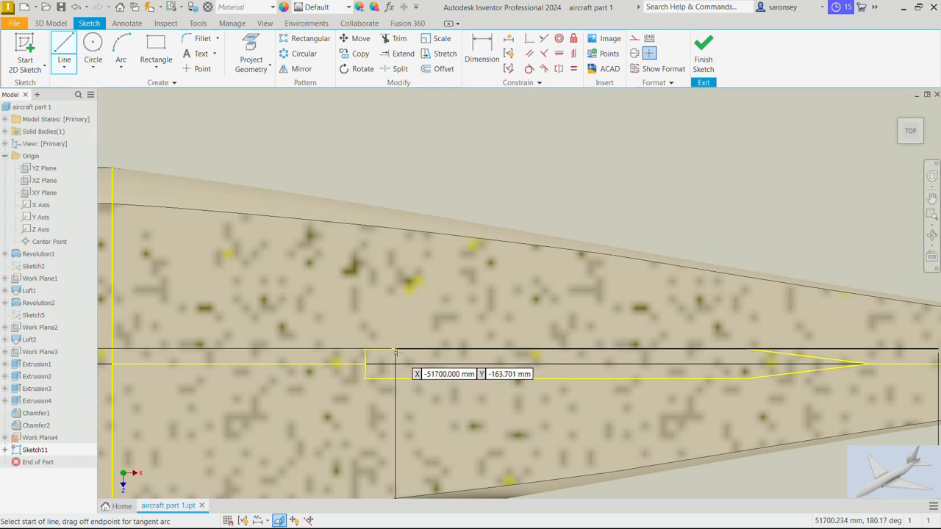
left_click(399, 348)
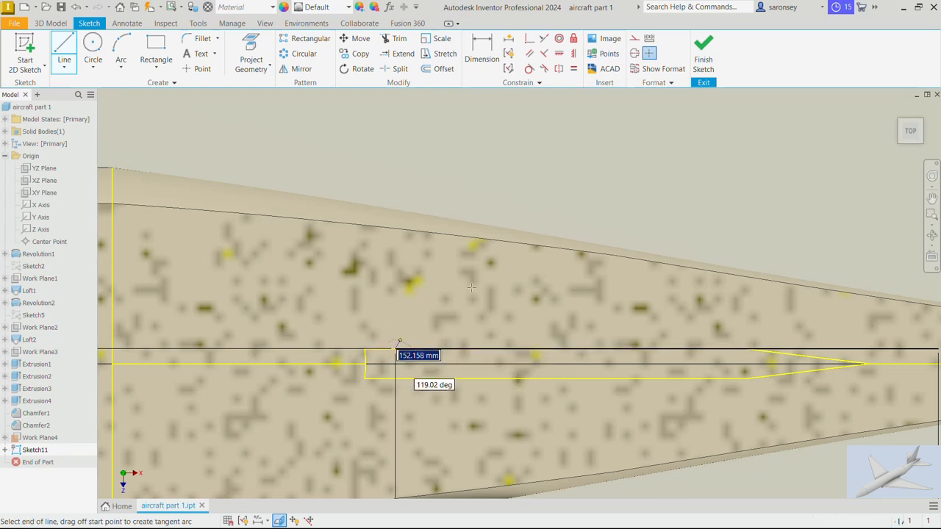
scroll(536, 160, "down", 3)
middle_click_drag(537, 160, 482, 247)
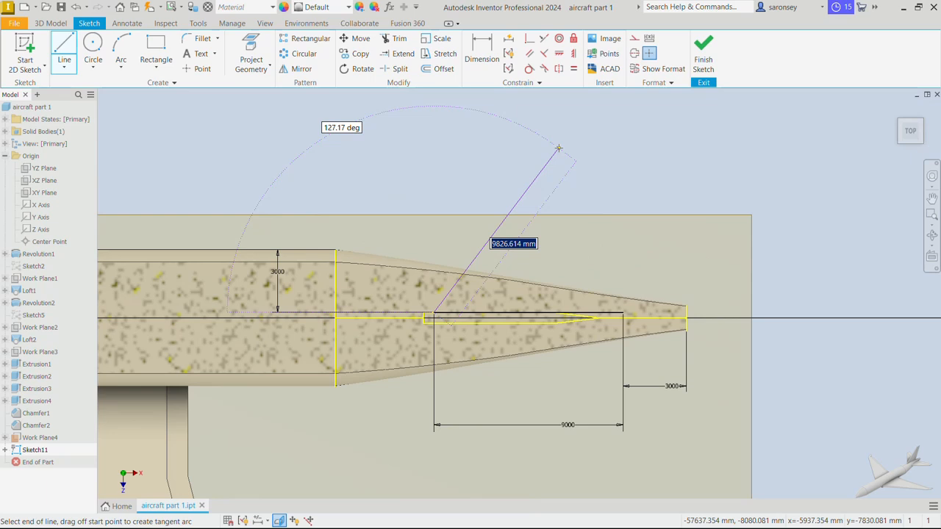
type("15000")
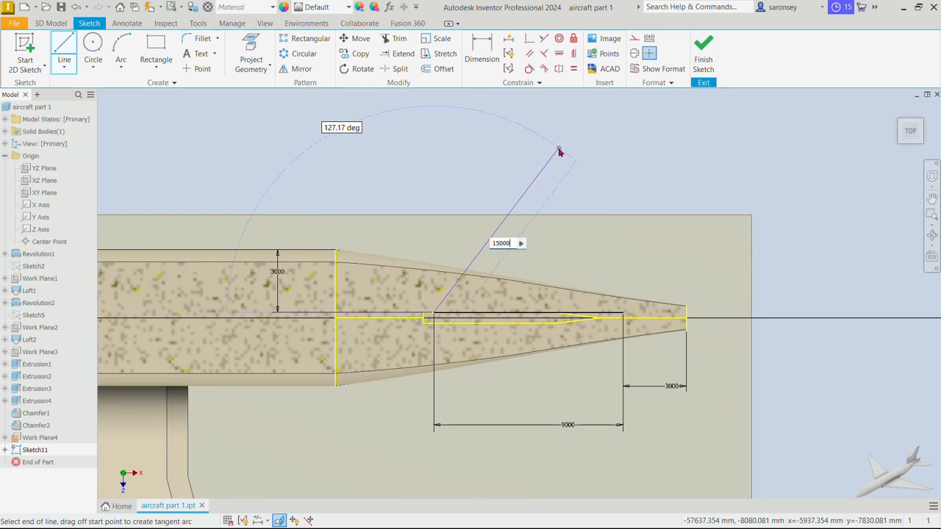
key("Return")
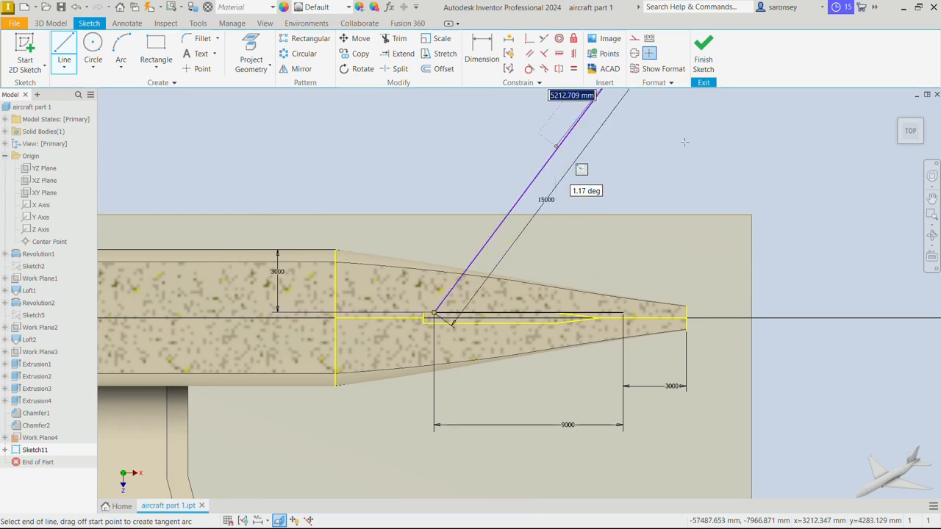
Add a 2500 mm horizontal tip line running rearward and close the profile with a line to the root line's rear endpoint.
scroll(696, 143, "up", 3)
middle_click_drag(648, 159, 533, 218)
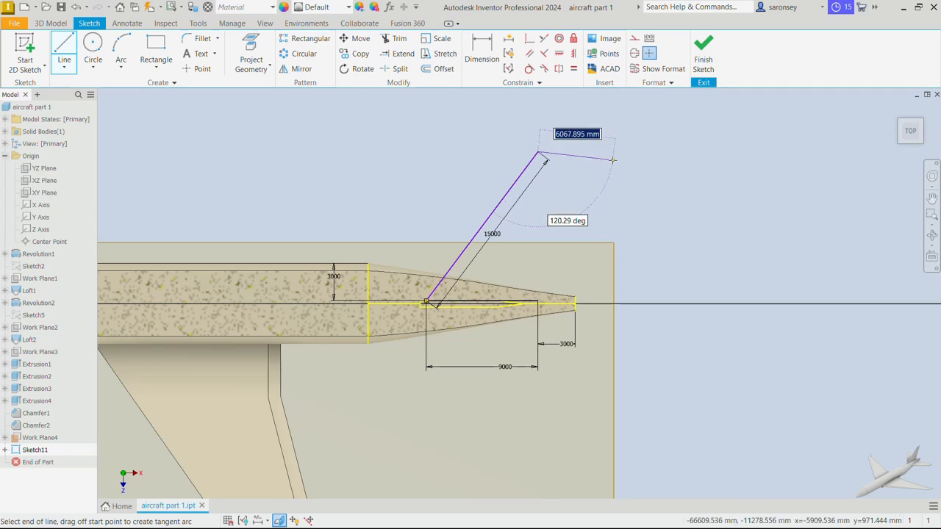
type("2500")
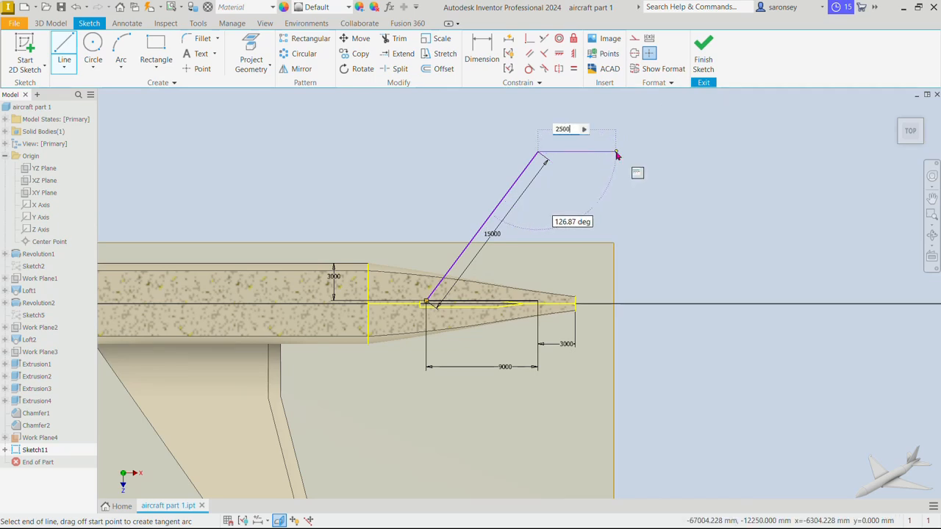
key("Return")
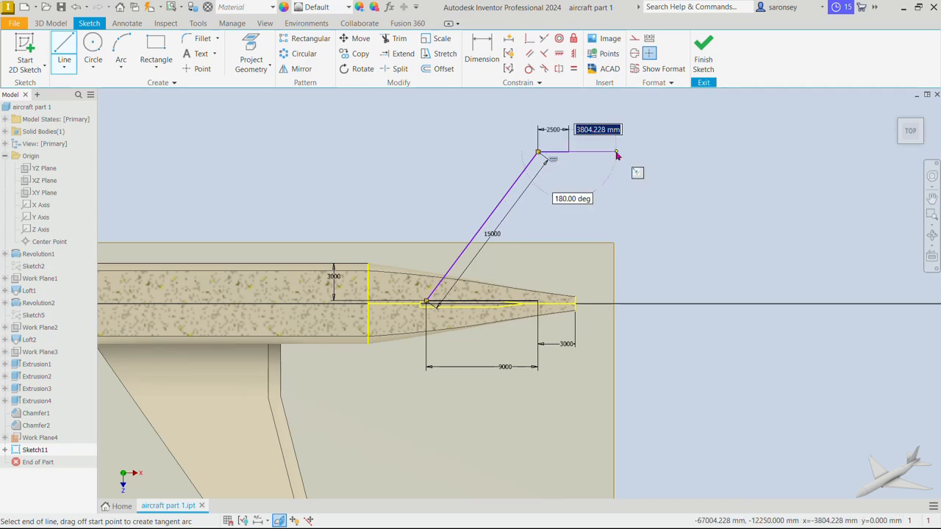
scroll(538, 299, "up", 3)
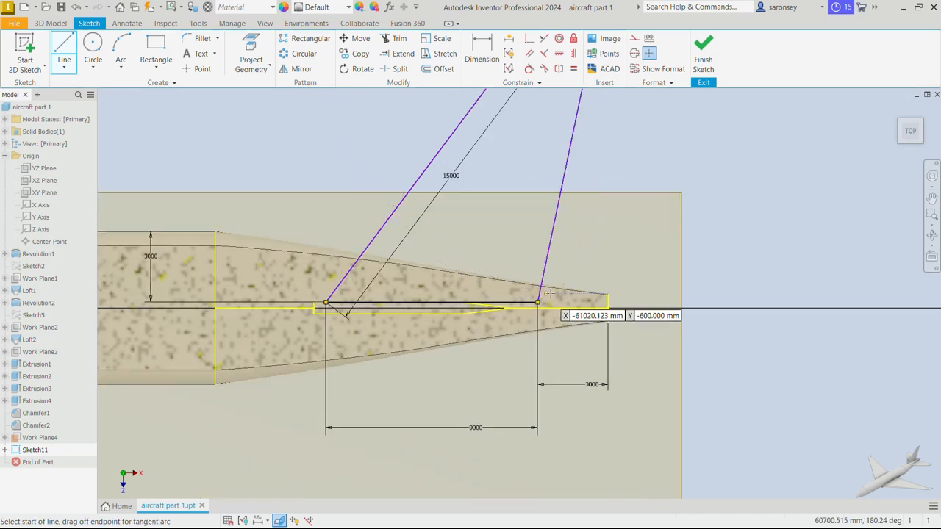
right_click(648, 142)
left_click(676, 141)
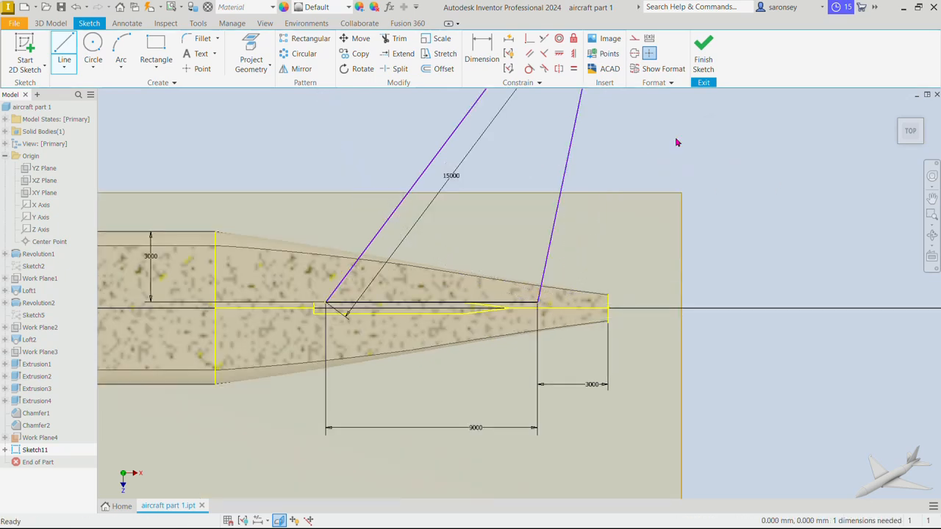
Dimension the angle between the slanted leading edge and the horizontal root line as 45 degrees.
left_click(484, 48)
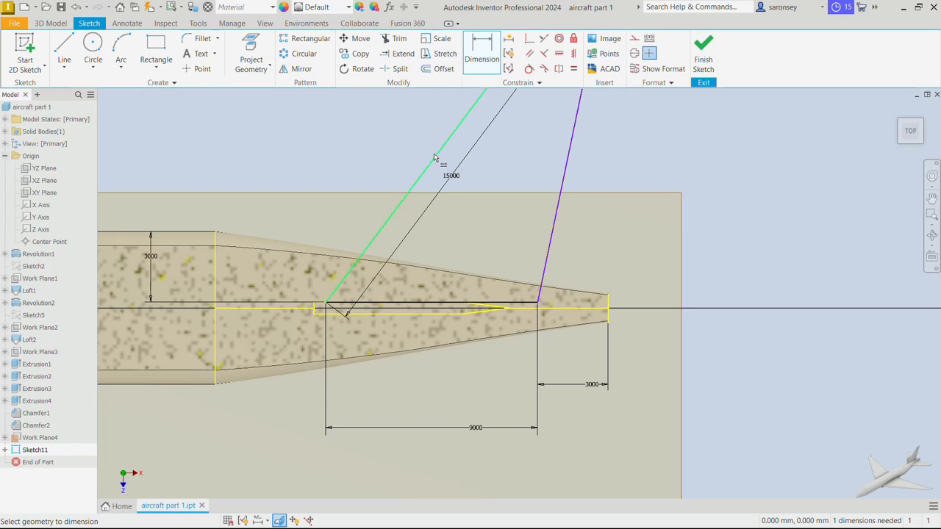
left_click(434, 158)
left_click(444, 300)
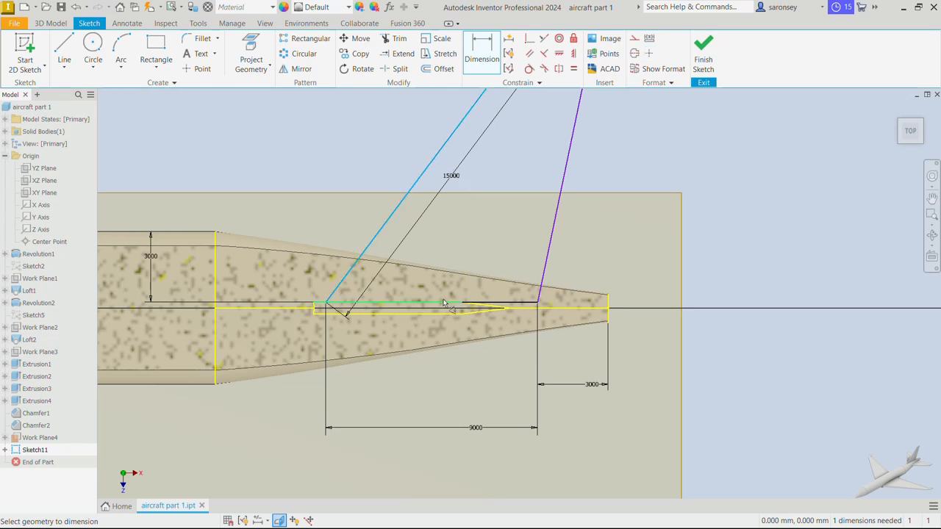
left_click(408, 282)
type("4")
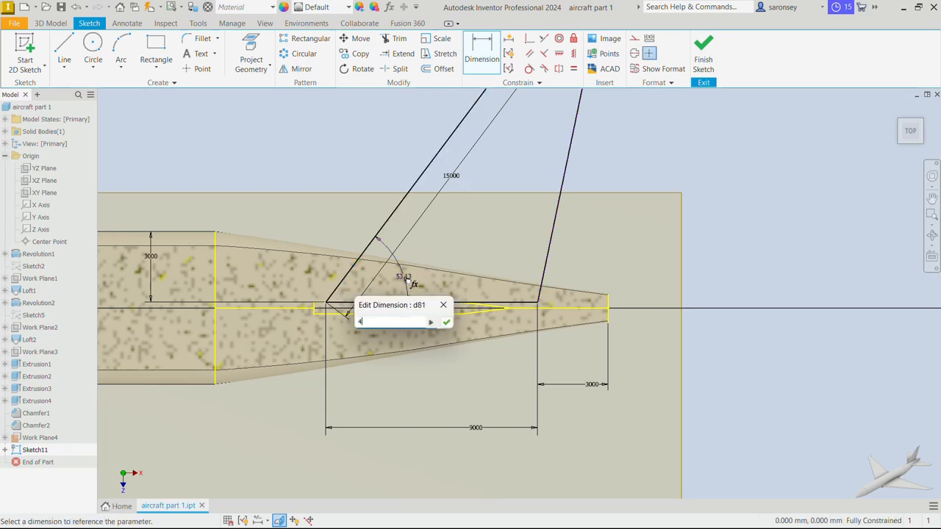
type("5")
key("Return")
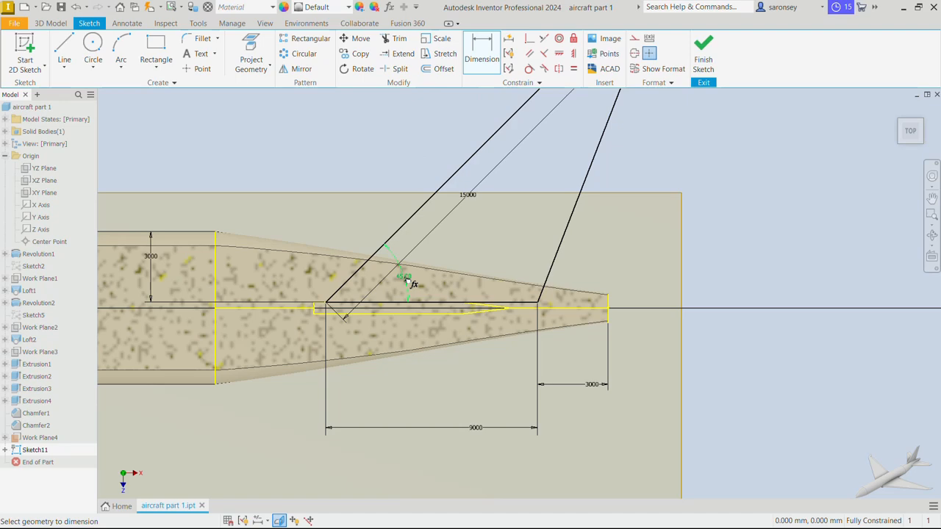
Finish the sketch and extrude the tail surface profile 500 mm in the flipped direction, joined to the body.
left_click(702, 55)
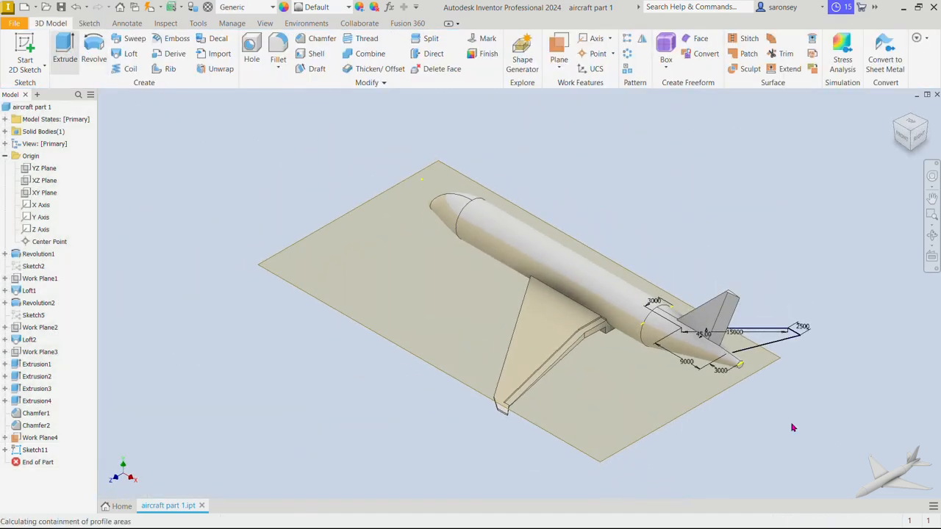
key("e")
middle_click_drag(783, 416, 670, 413, "shift")
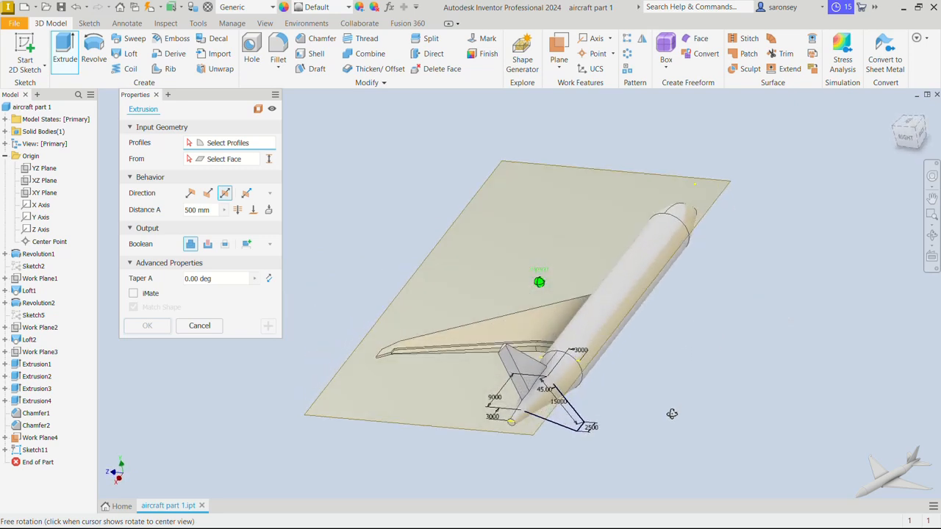
left_click(556, 413)
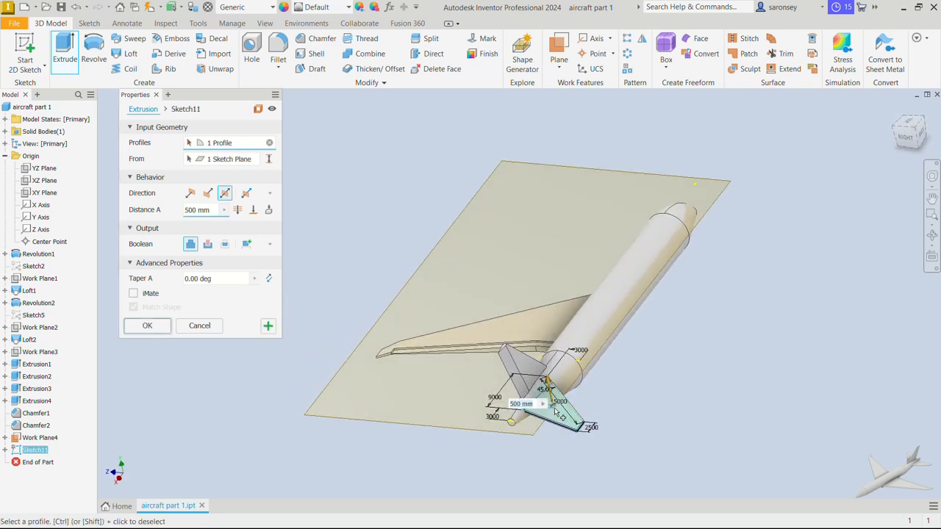
left_click(207, 193)
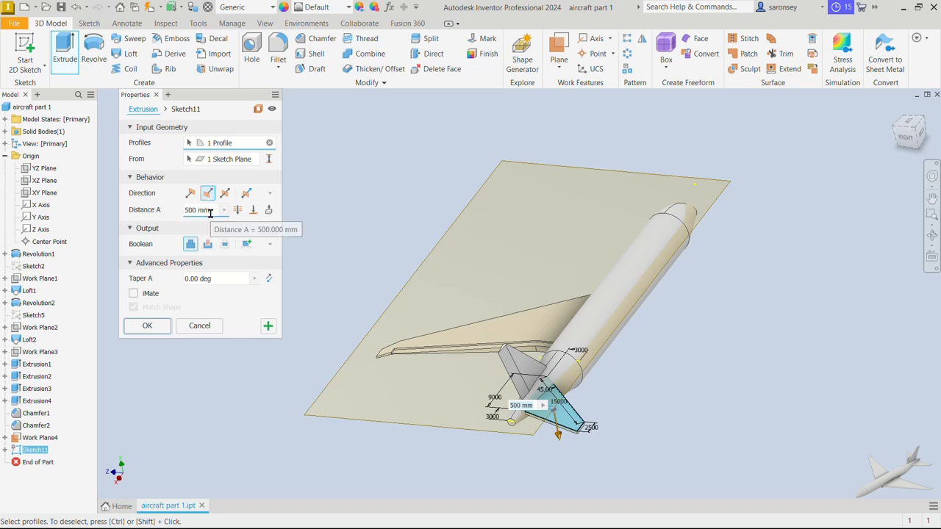
left_click(147, 326)
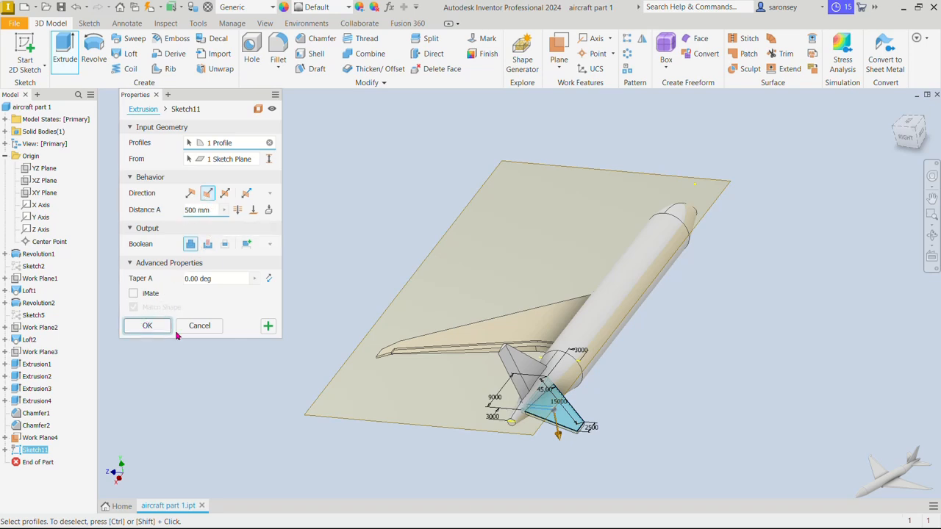
Hide the offset work plane that the horizontal tail sketch was built on.
middle_click_drag(642, 440, 706, 435, "shift")
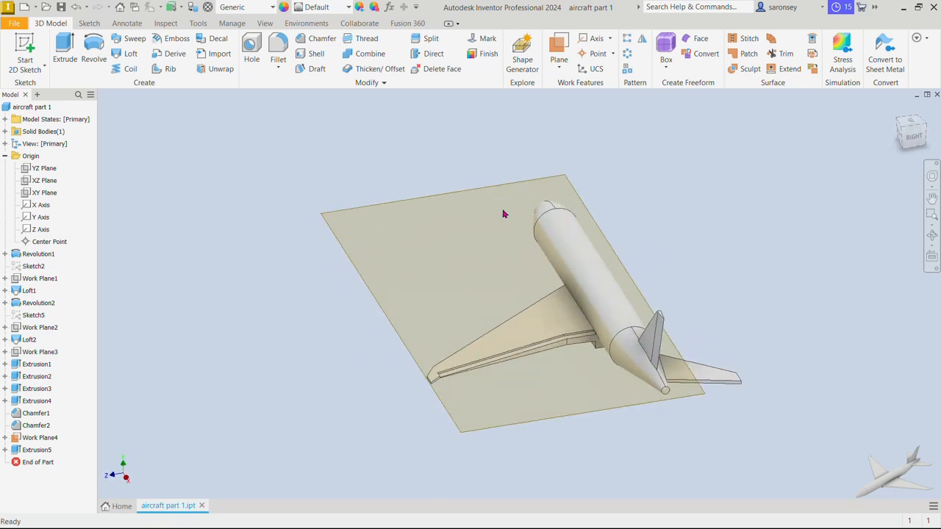
left_click(37, 437)
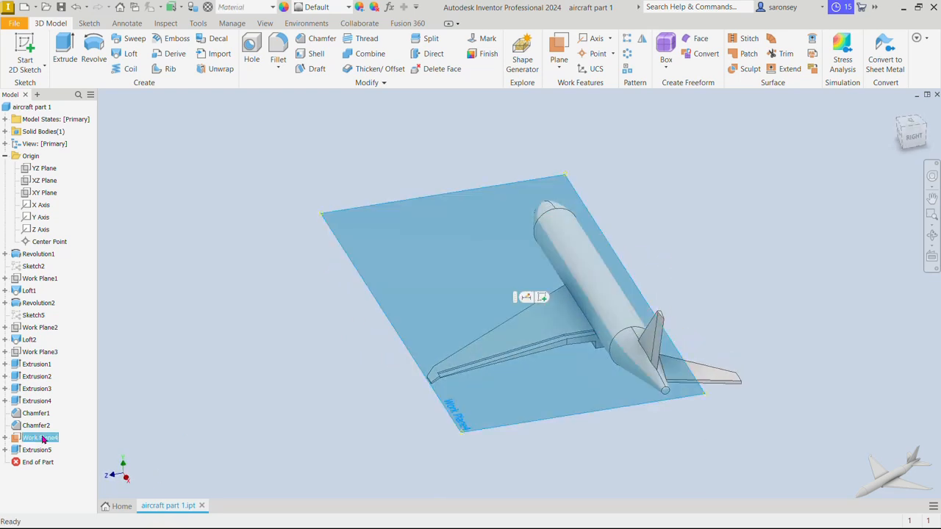
right_click(37, 437)
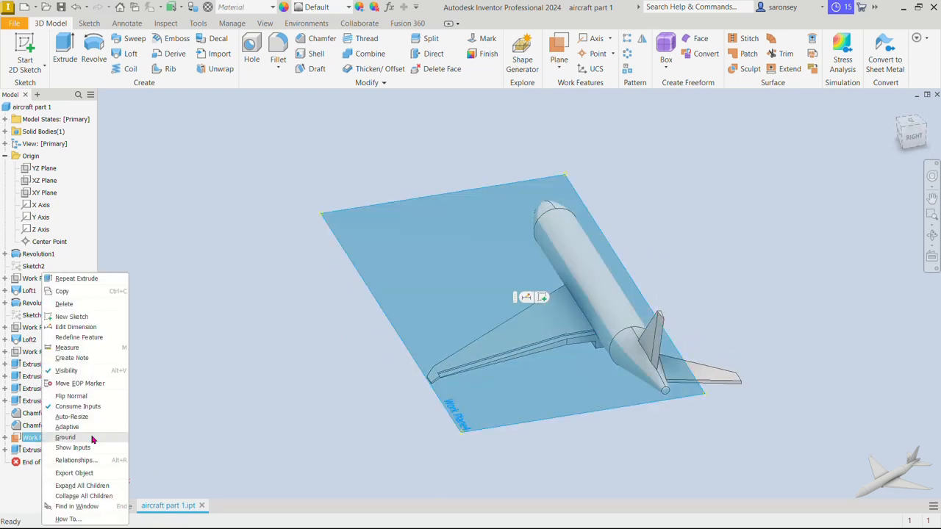
left_click(66, 371)
Chamfer the upper and lower trailing edges of the horizontal tail surface with distances of 2000 mm and 250 mm.
left_click(895, 111)
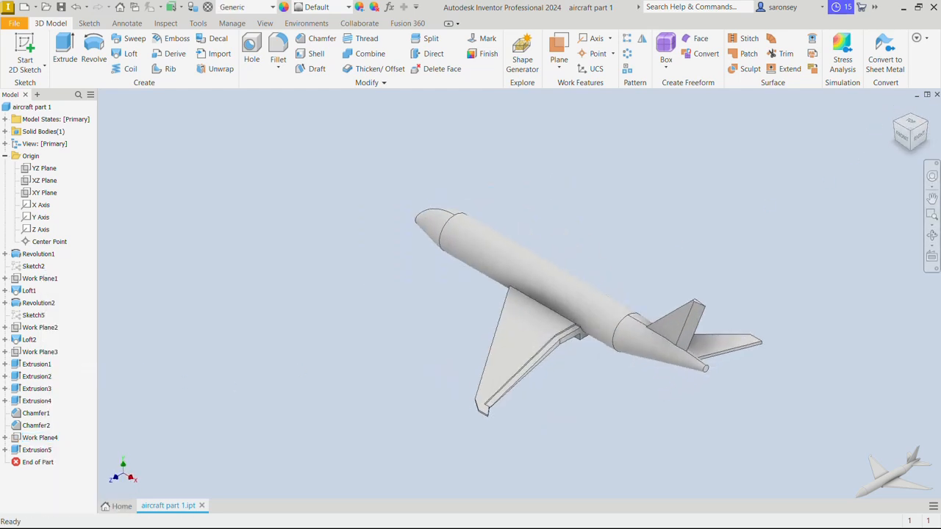
scroll(712, 388, "up", 3)
scroll(712, 388, "down", 1)
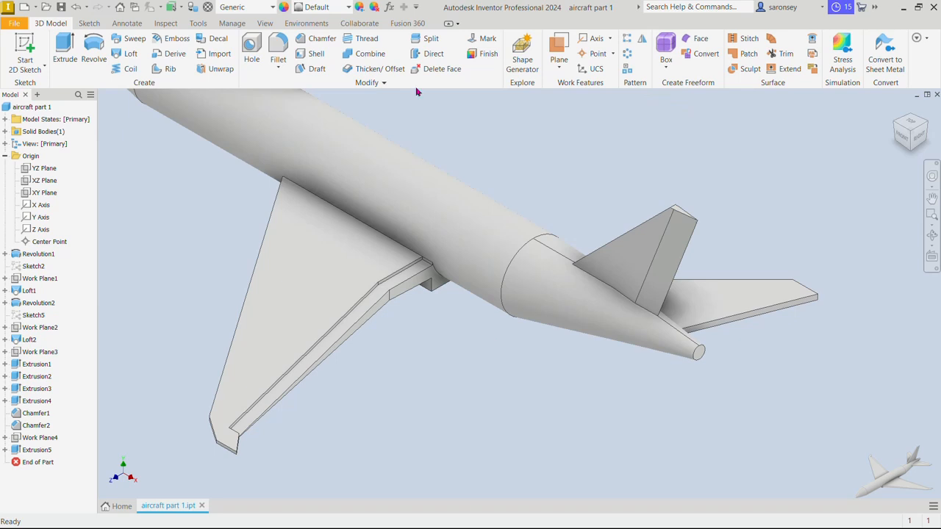
left_click(321, 38)
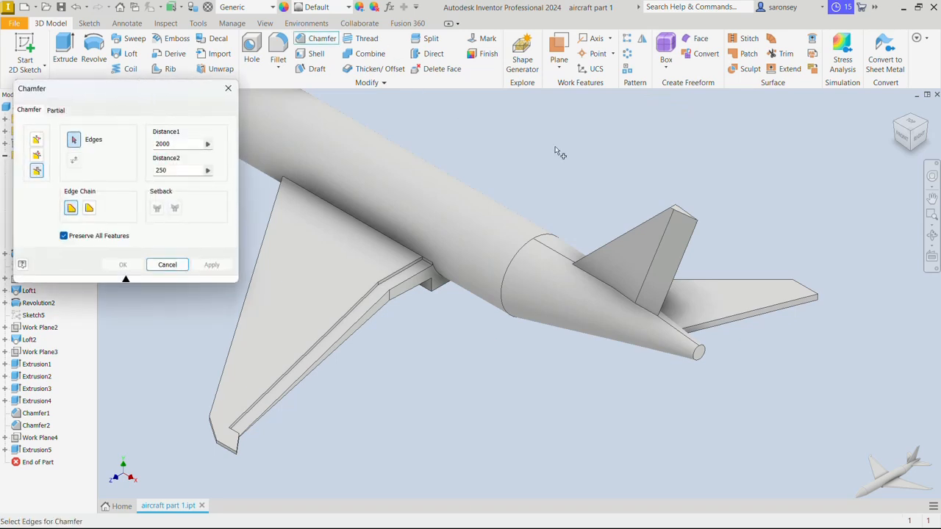
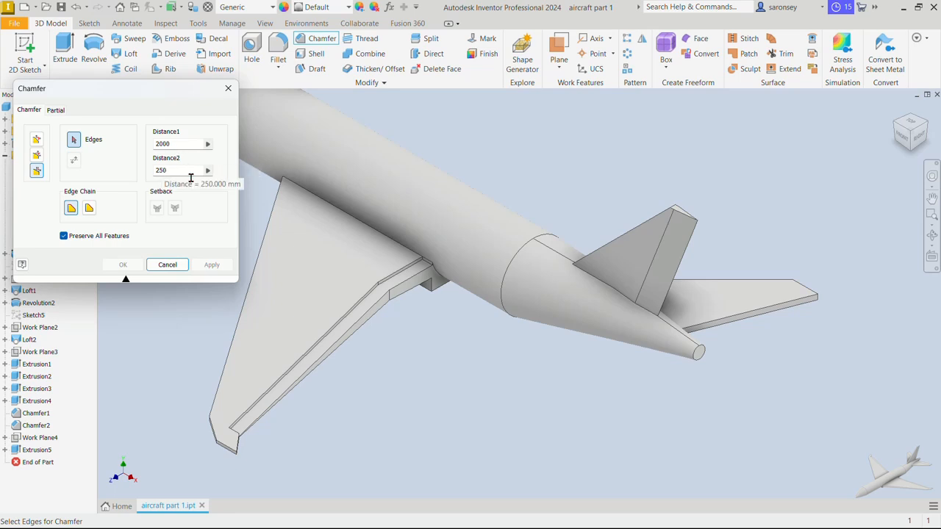
left_click(784, 303)
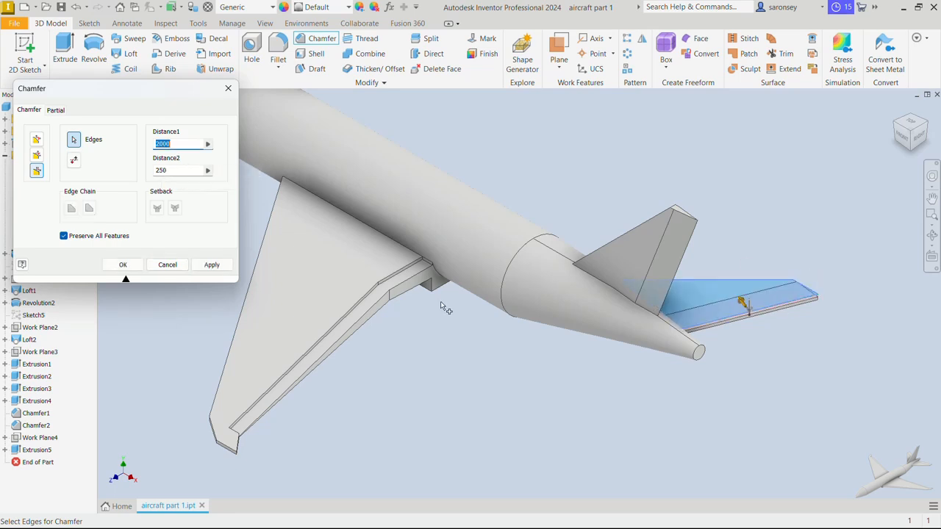
left_click(212, 264)
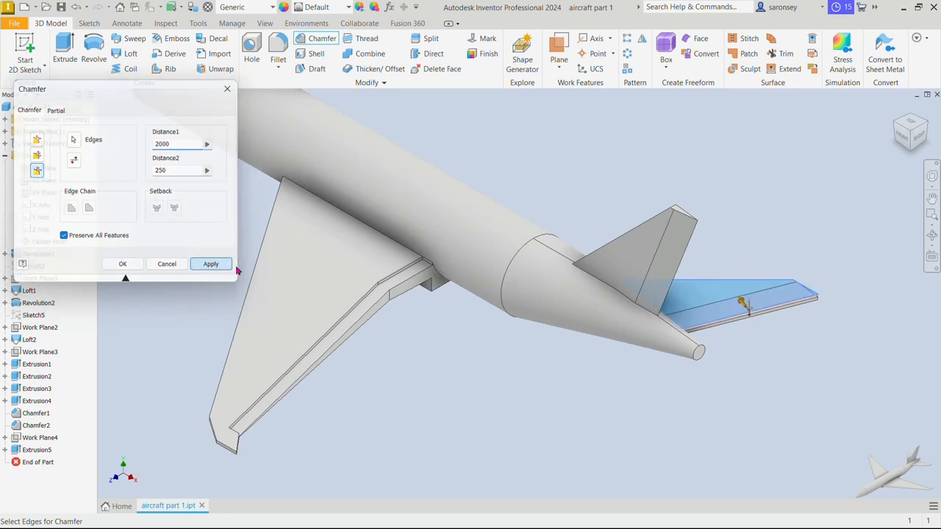
left_click(794, 318)
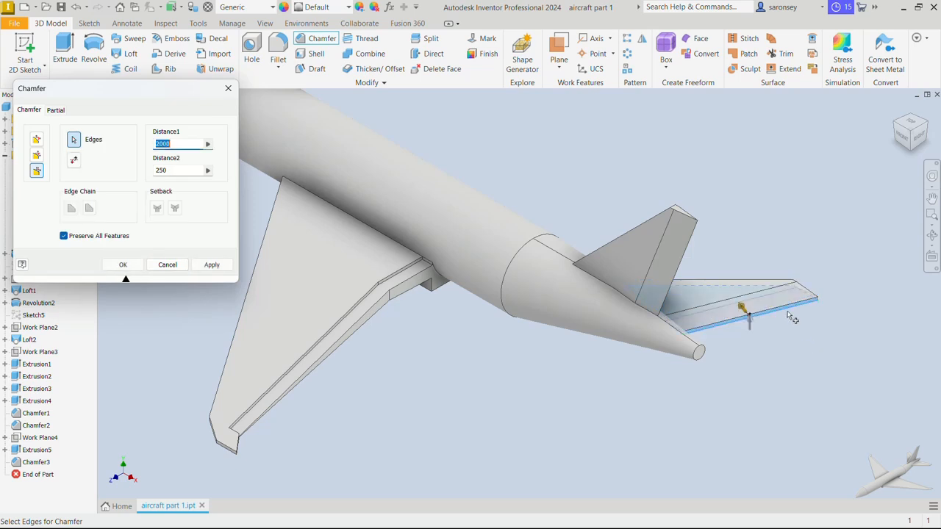
left_click(210, 264)
left_click(228, 88)
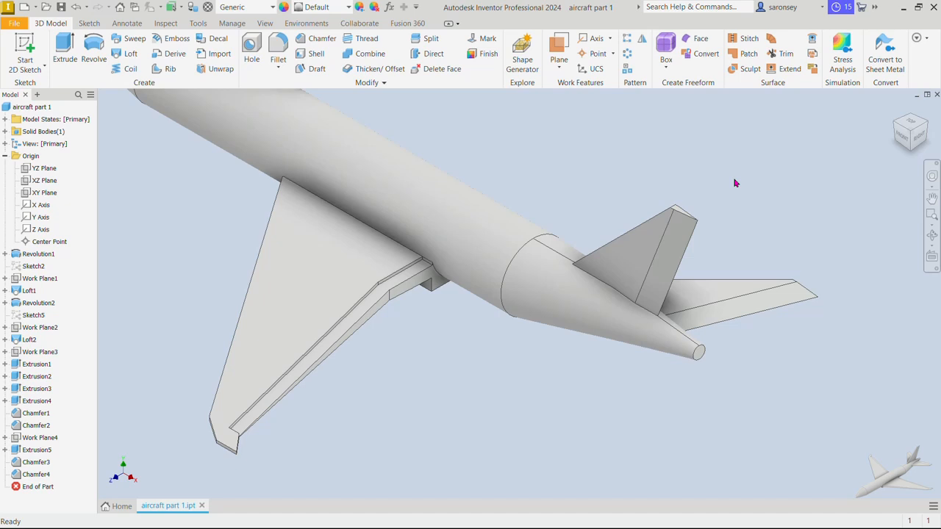
Mirror the wing features, Extrusion1 through Extrusion3, across the XY plane to the other side of the fuselage.
left_click(642, 40)
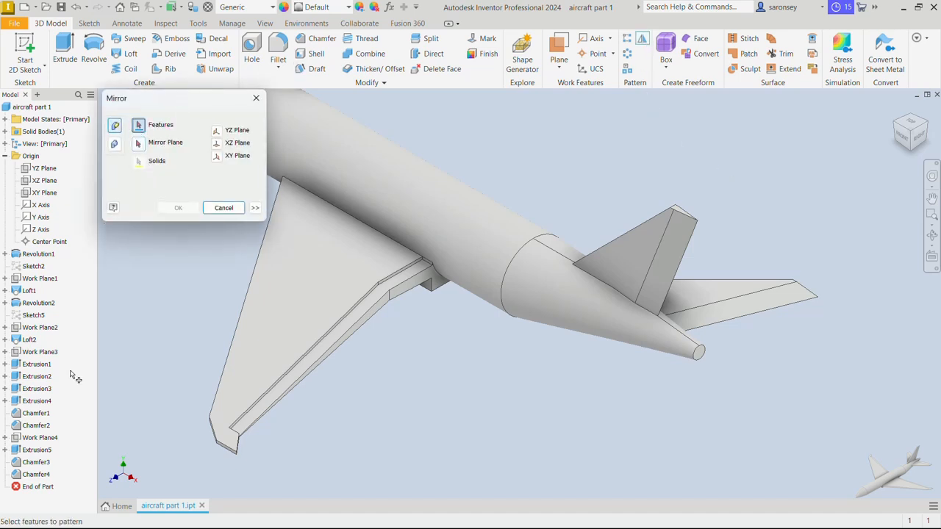
left_click(37, 364)
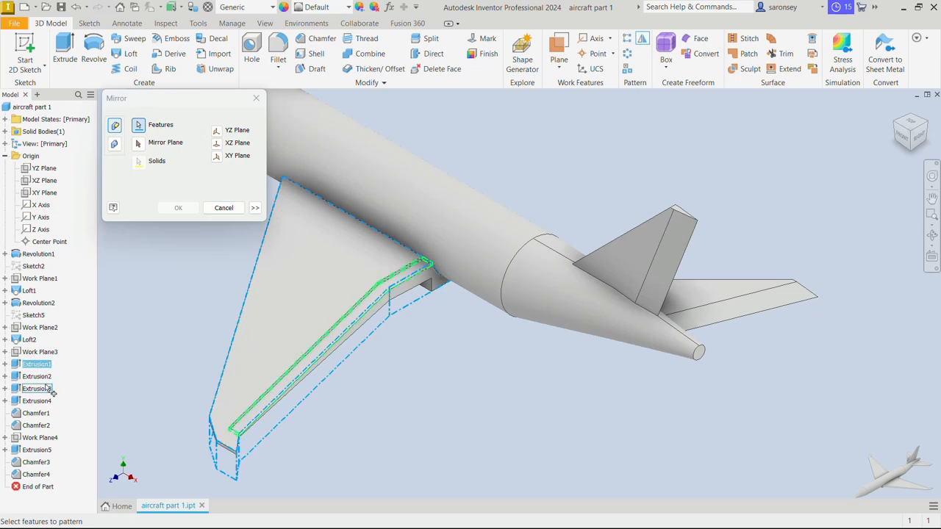
left_click(36, 389, "shift")
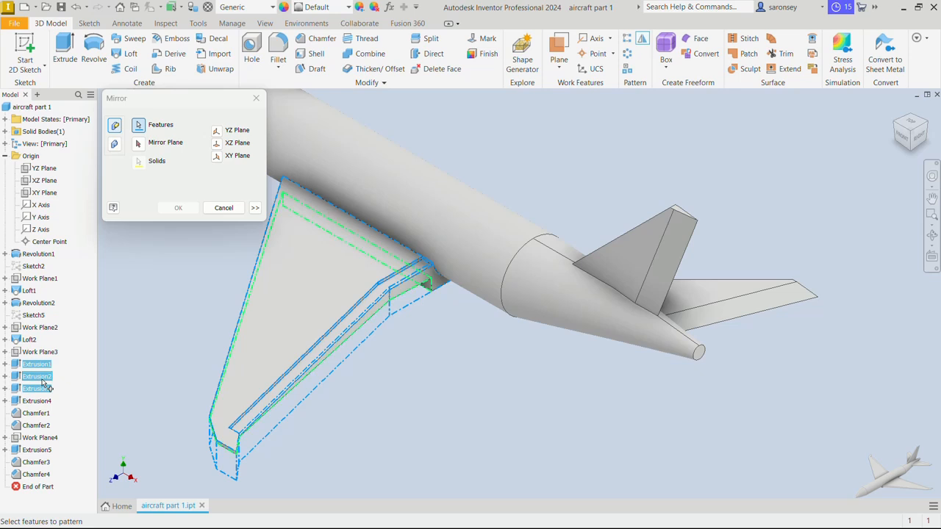
left_click(140, 144)
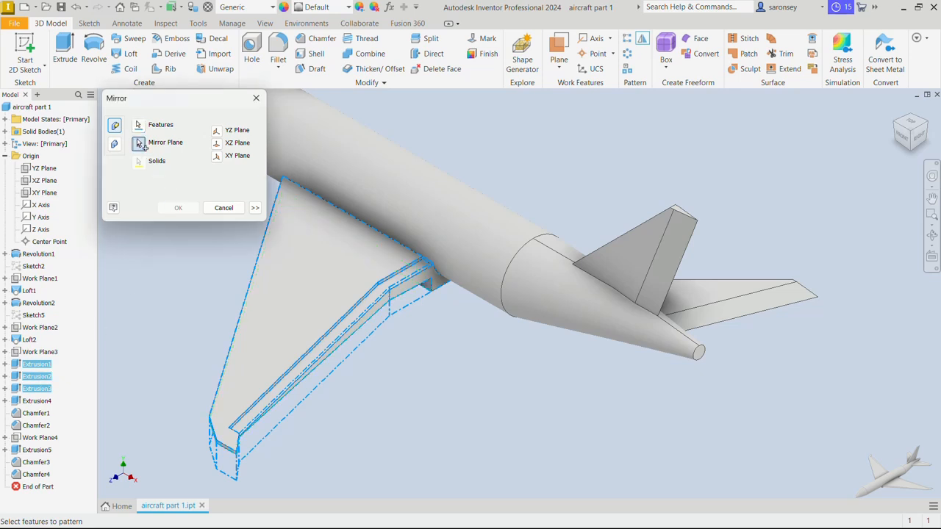
left_click(215, 131)
left_click(216, 143)
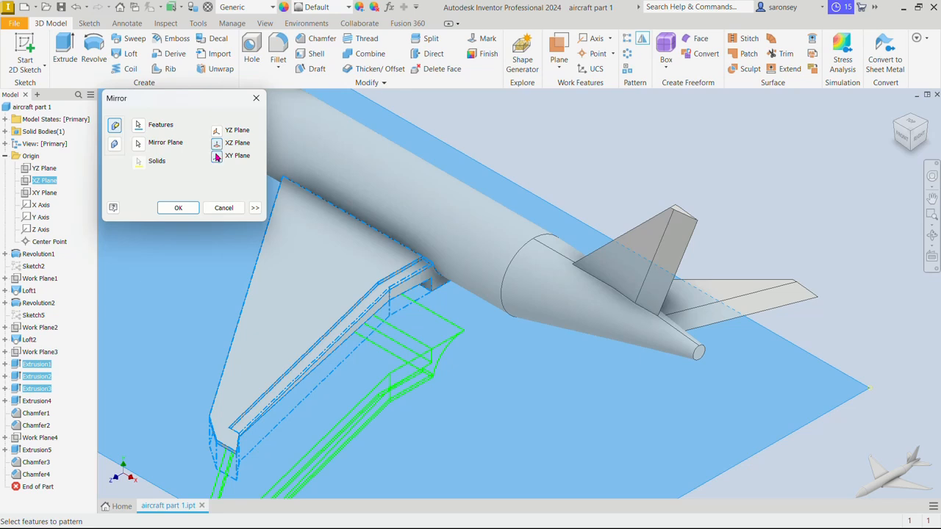
left_click(216, 157)
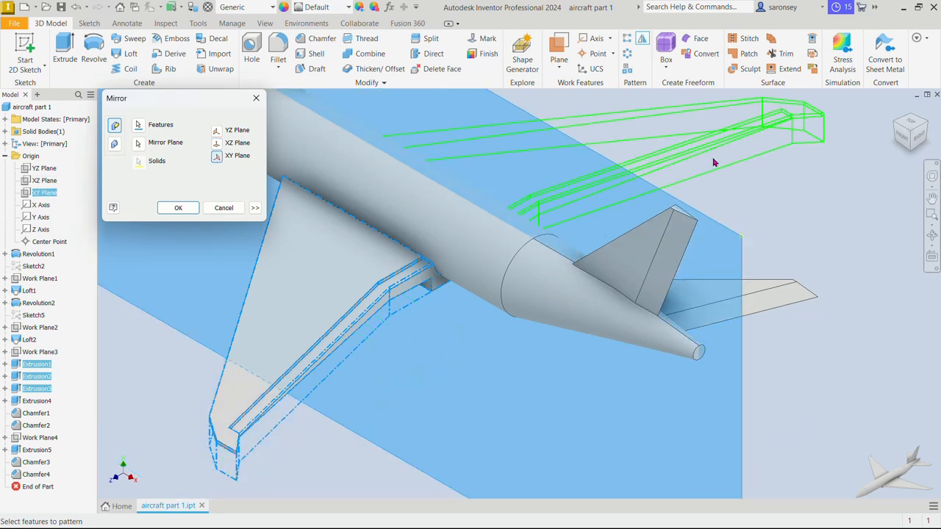
left_click(179, 209)
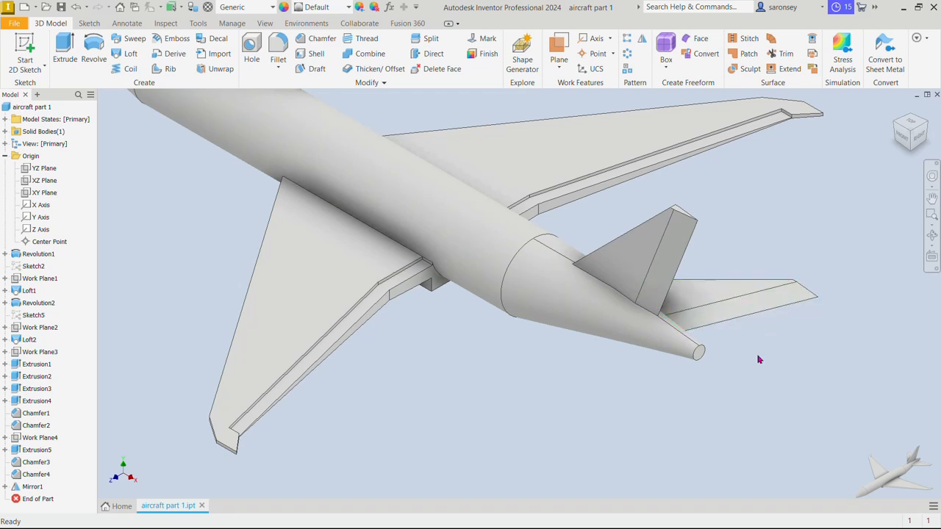
Mirror the horizontal tail extrusion and its two trailing-edge chamfers across the XY plane.
left_click(642, 38)
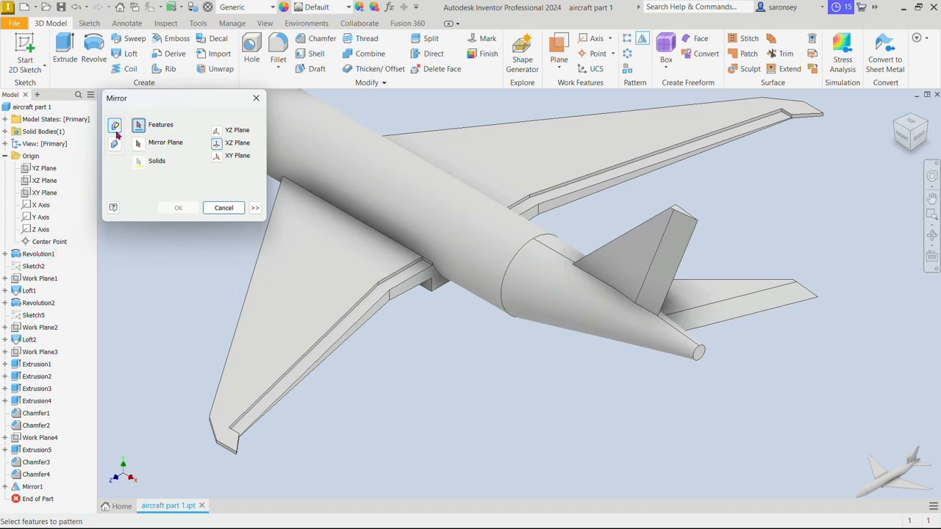
left_click(46, 454)
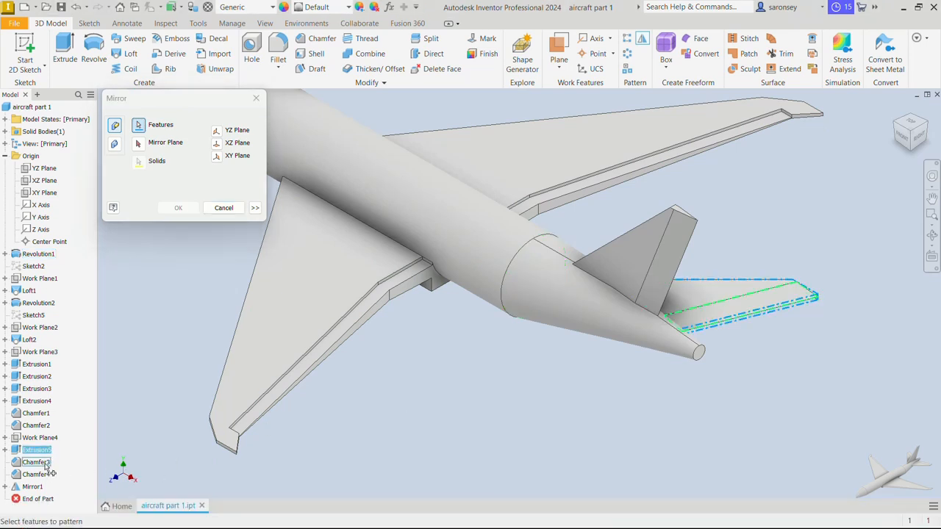
left_click(45, 474, "shift")
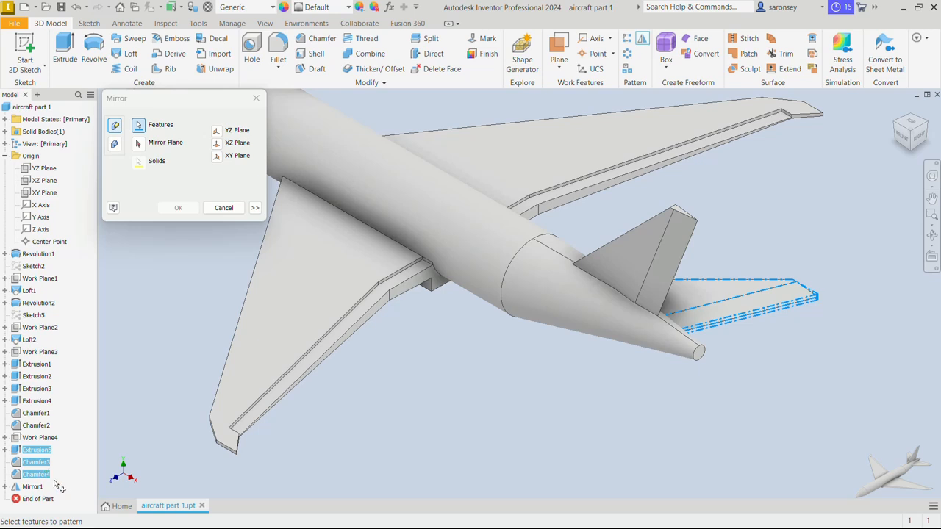
left_click(138, 144)
left_click(218, 158)
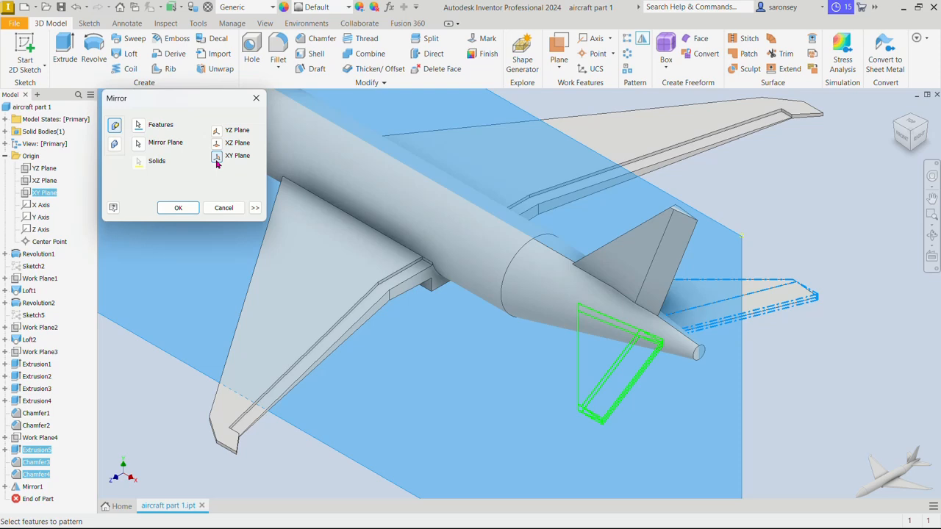
left_click(178, 208)
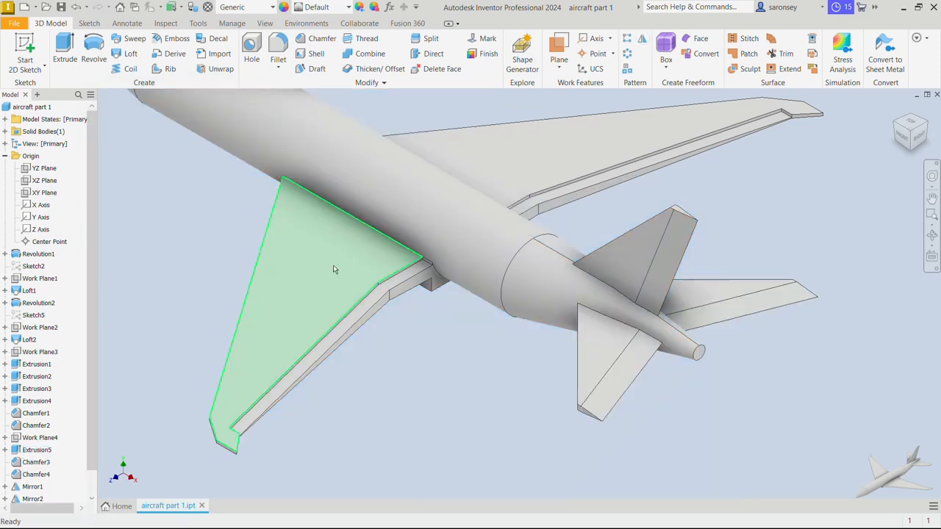
Fillet the two long lower edges of the block under the fuselage between the wings with a 1000 mm radius.
middle_click_drag(399, 376, 559, 340, "shift")
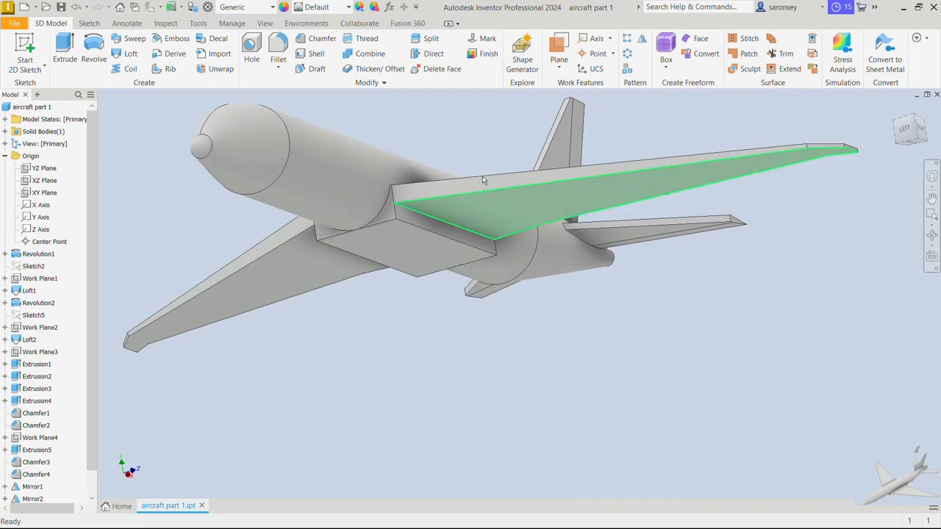
left_click(277, 48)
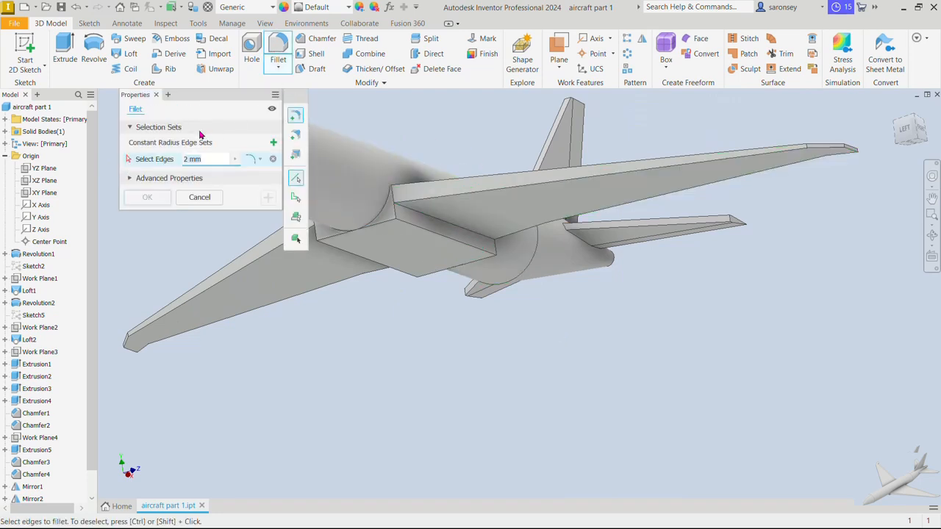
left_click(209, 158)
type("1000")
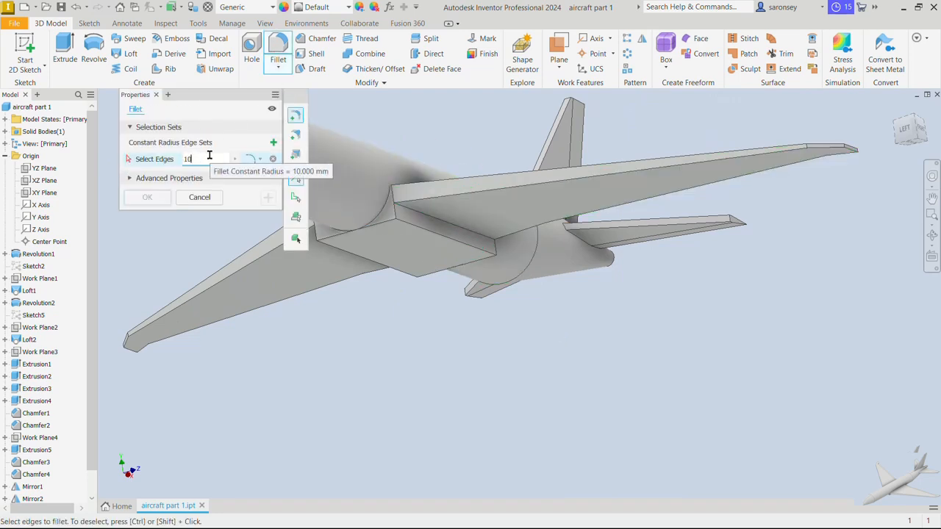
left_click(345, 253)
left_click(431, 231)
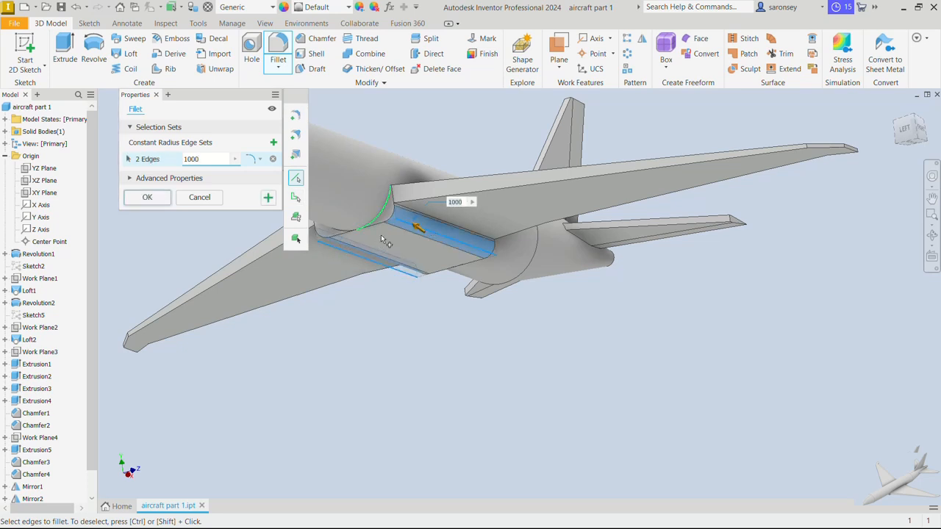
left_click(147, 197)
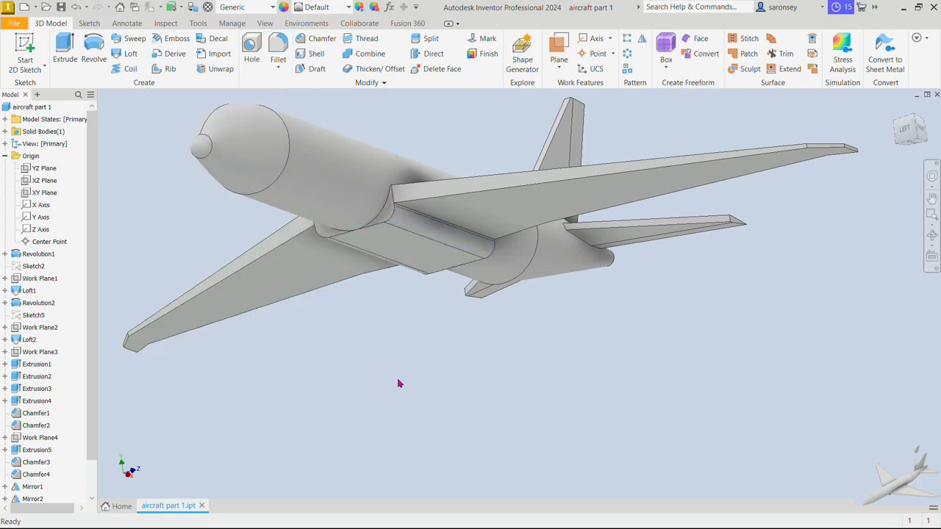
Examine the aircraft body, wings and tail surfaces from below and from several isometric angles.
middle_click_drag(399, 384, 482, 340, "shift")
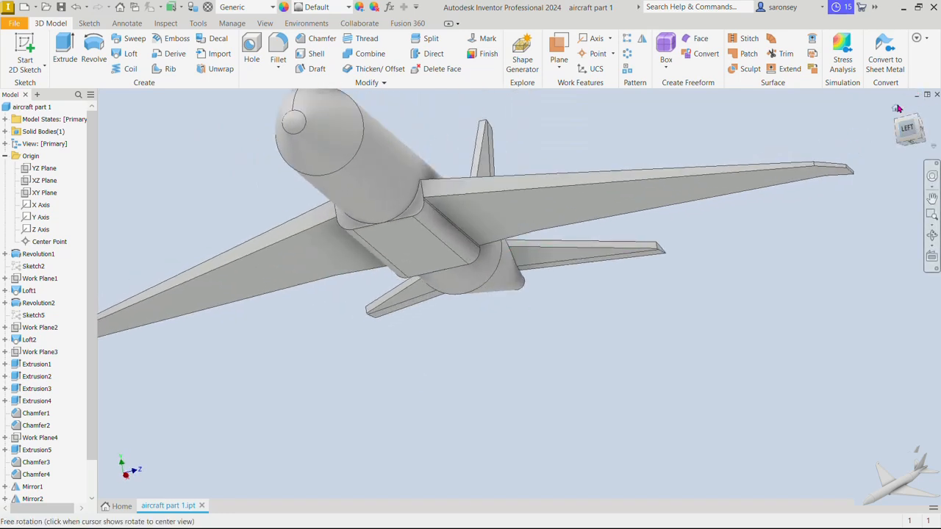
left_click(896, 108)
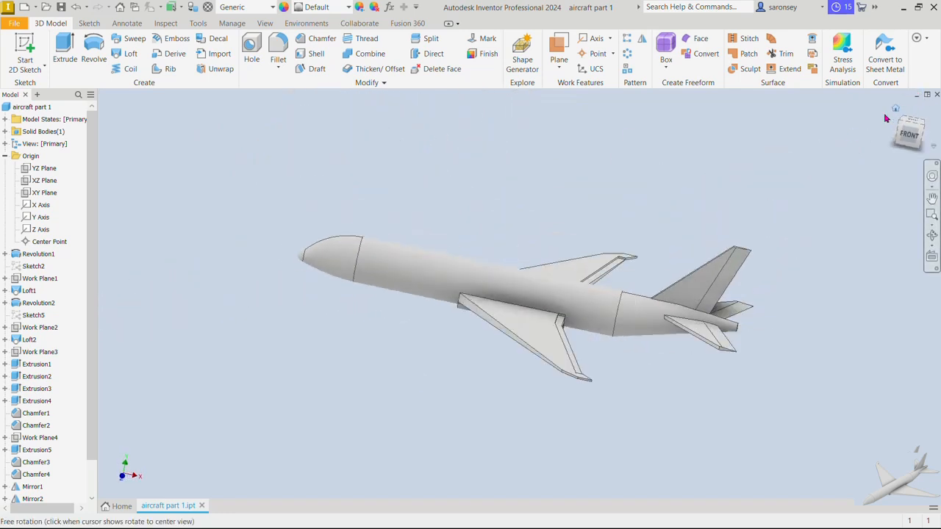
left_click(927, 128)
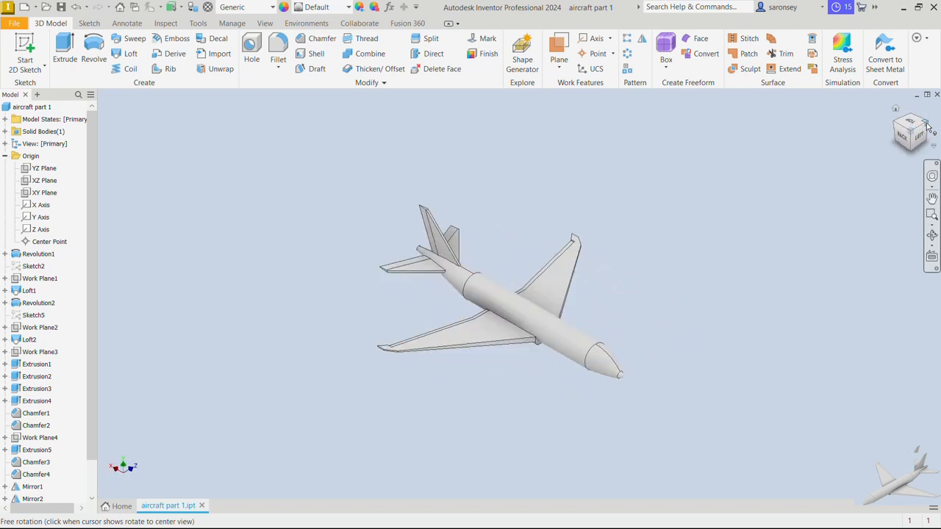
left_click(926, 127)
scroll(508, 359, "down", 4)
scroll(512, 358, "up", 2)
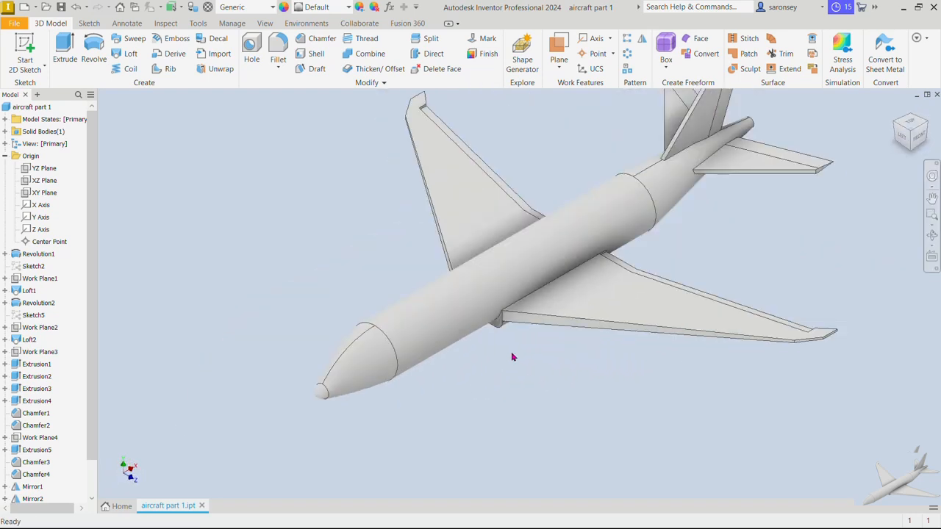
middle_click_drag(513, 358, 483, 420)
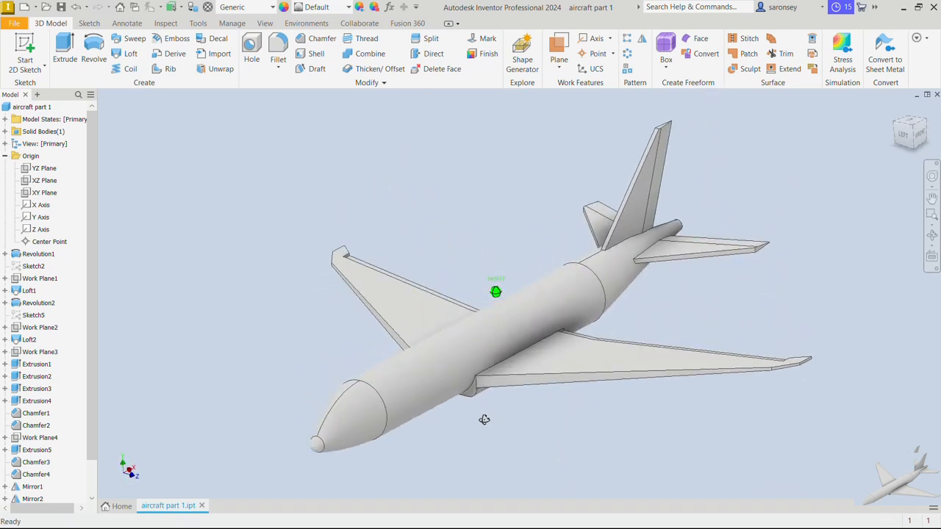
left_click(922, 122)
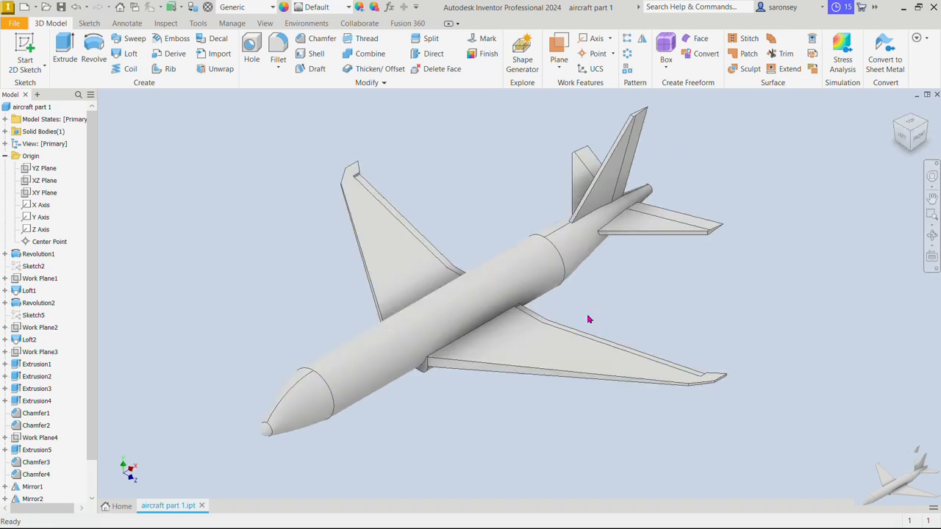